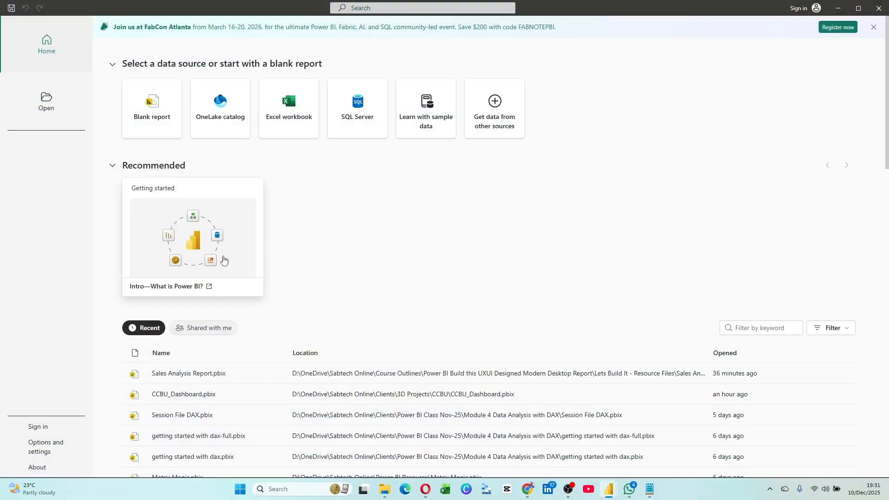
# Create a blank report and connect to the Excel workbook Financial Sample.xlsx in D:\OneDrive\Sabtech Online\Clients\Power BI Class Nov-25.
pyautogui.click(150, 108)
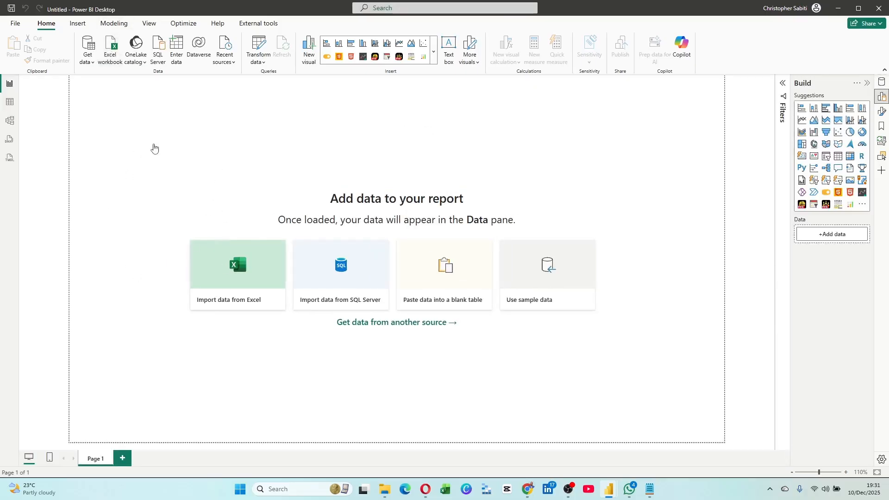
pyautogui.click(110, 48)
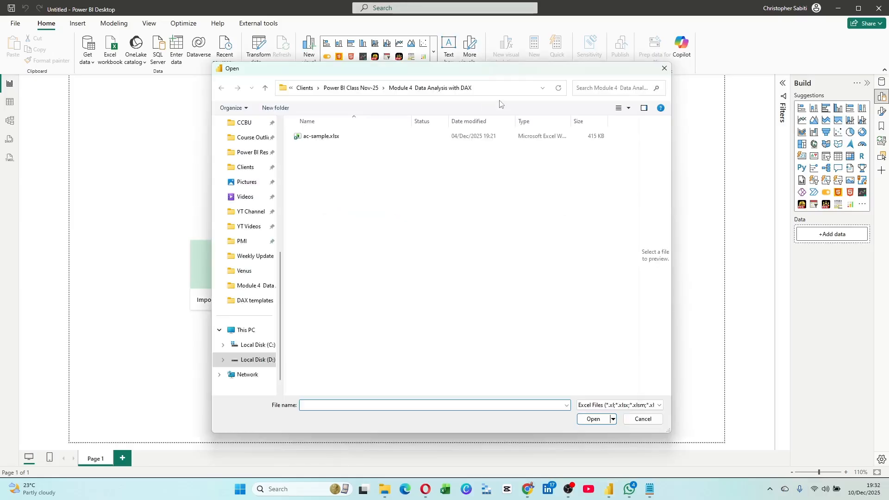
pyautogui.click(503, 87)
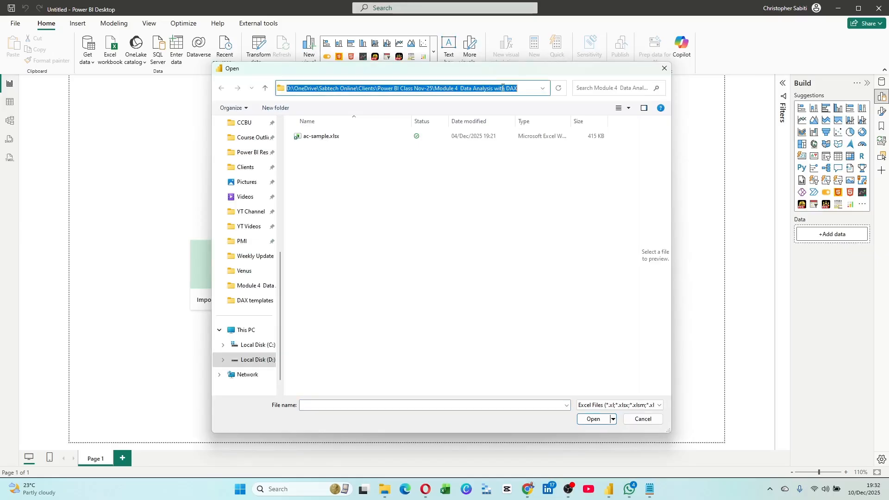
pyautogui.write('D:\\OneDrive\\Sabtech Online\\Clients\\Power BI Class Nov-25')
pyautogui.hotkey('ctrl', 'a')
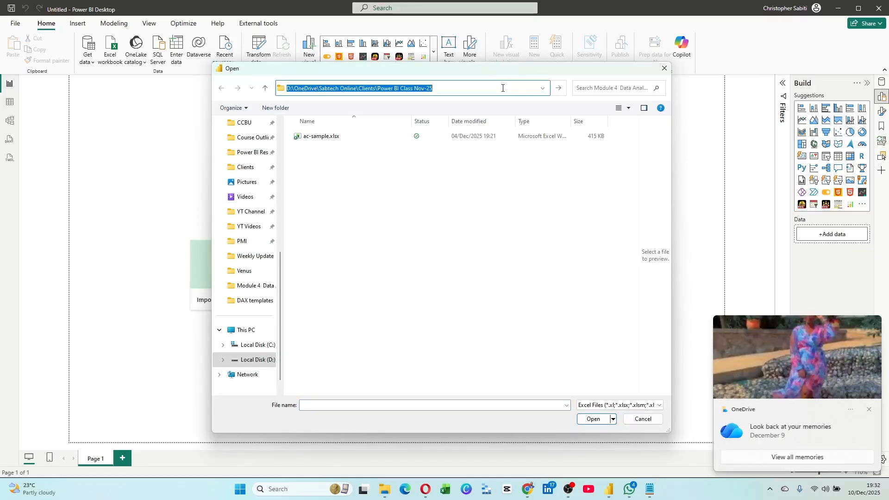
pyautogui.press('Return')
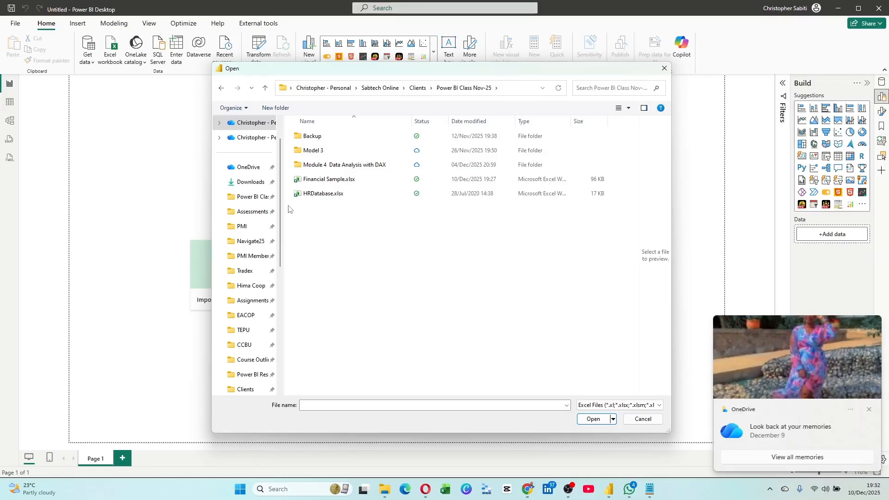
pyautogui.click(317, 180)
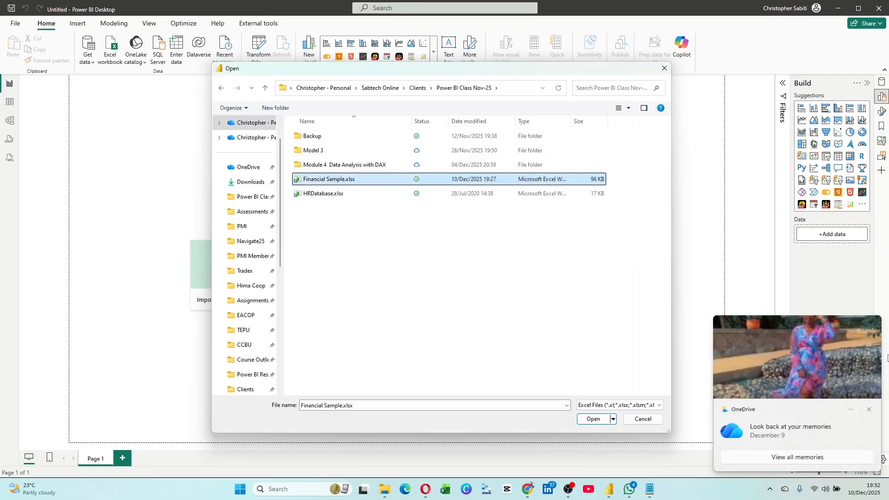
pyautogui.click(869, 410)
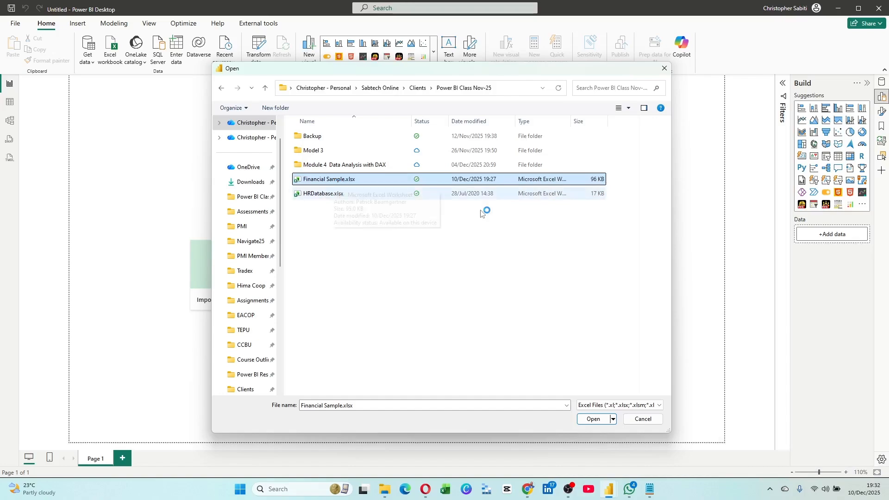
pyautogui.click(594, 419)
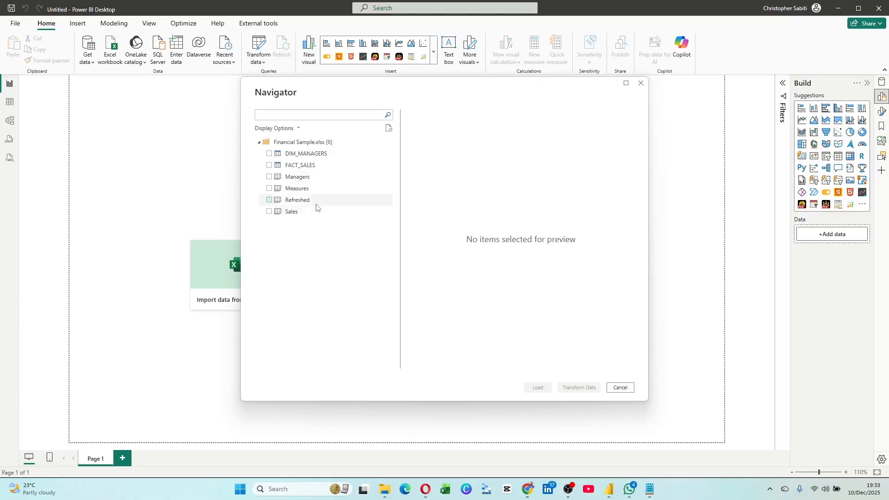
# Choose the Managers and Sales sheets from the workbook and open them for transformation in Power Query.
pyautogui.click(269, 177)
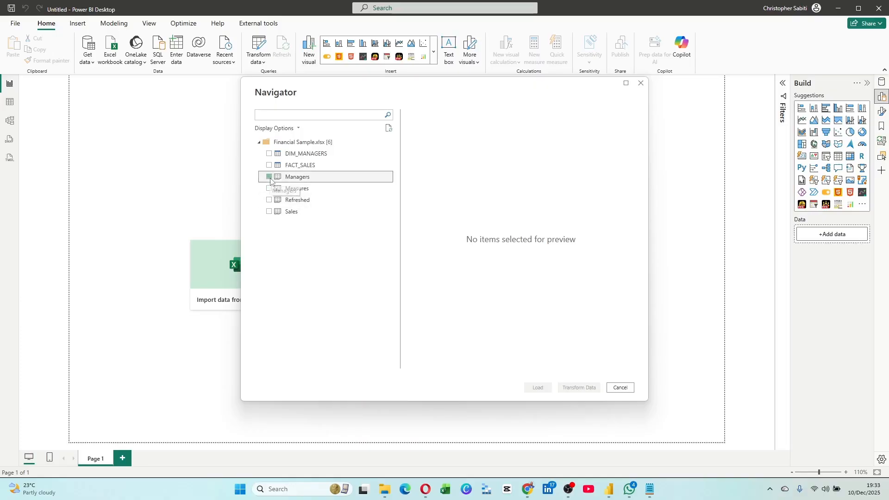
pyautogui.click(269, 211)
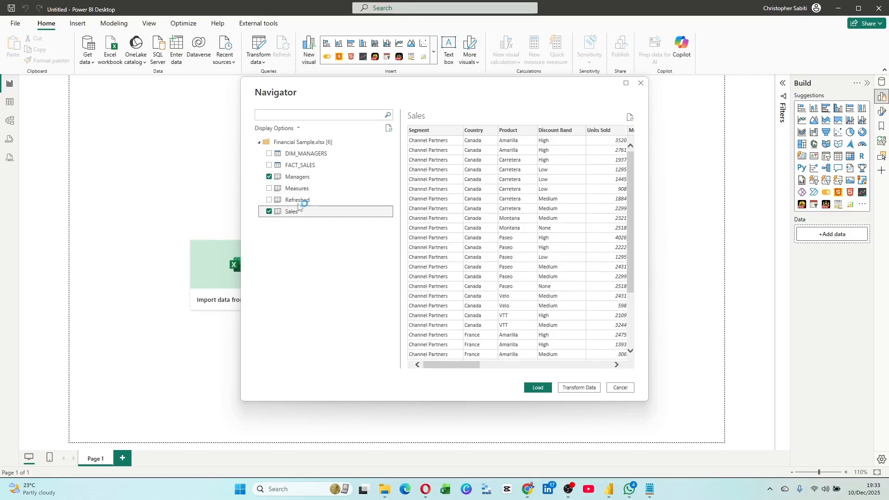
pyautogui.click(566, 388)
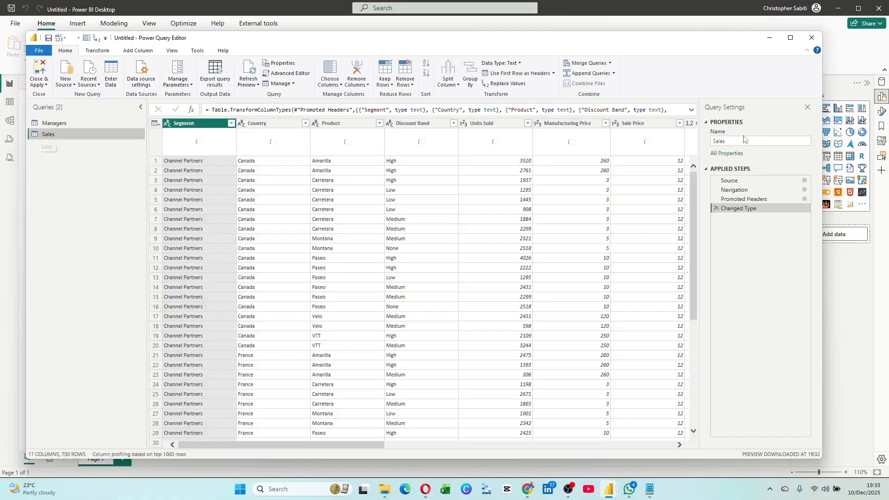
# Promote the first row of the Managers query to column headers.
pyautogui.click(74, 124)
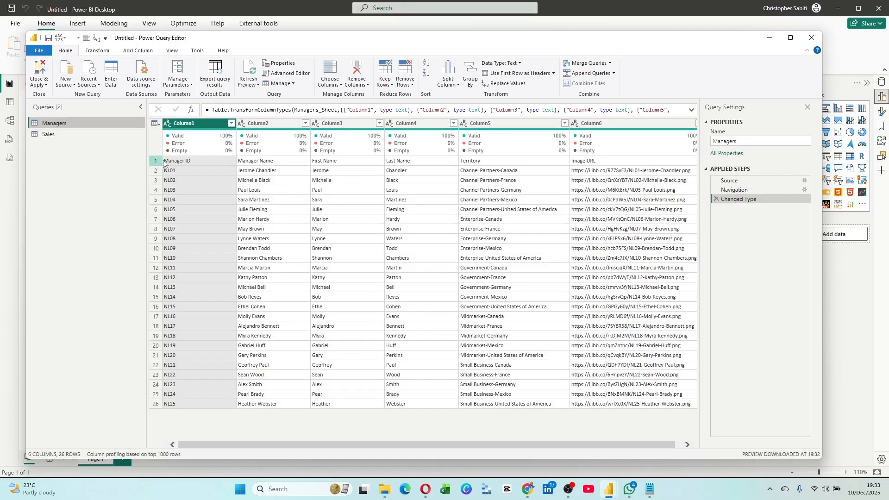
pyautogui.click(362, 174)
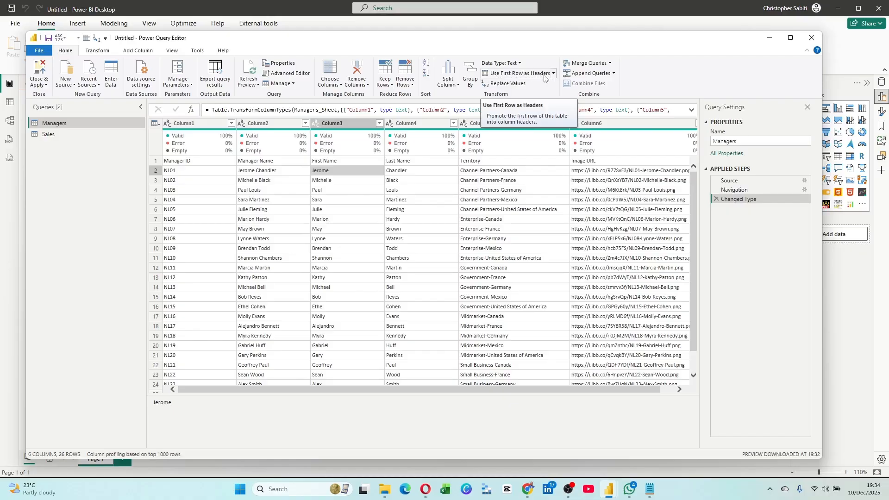
pyautogui.click(271, 163)
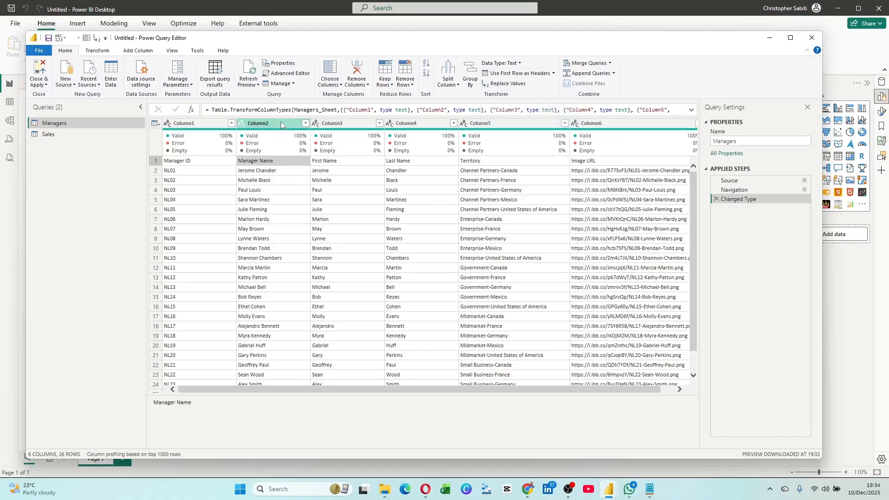
pyautogui.click(553, 74)
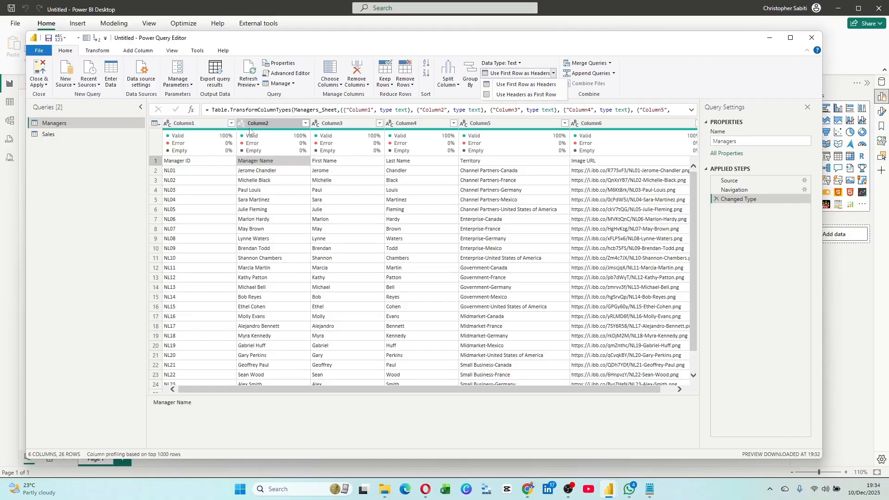
pyautogui.click(514, 85)
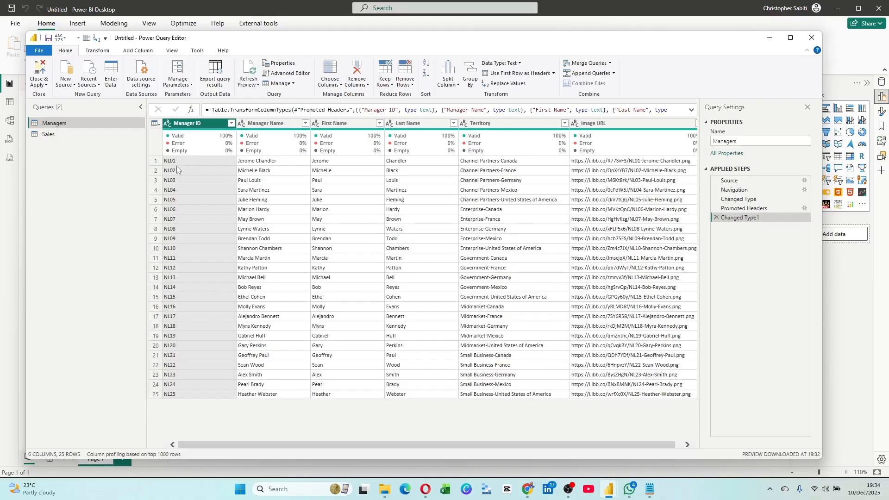
pyautogui.moveTo(207, 134)
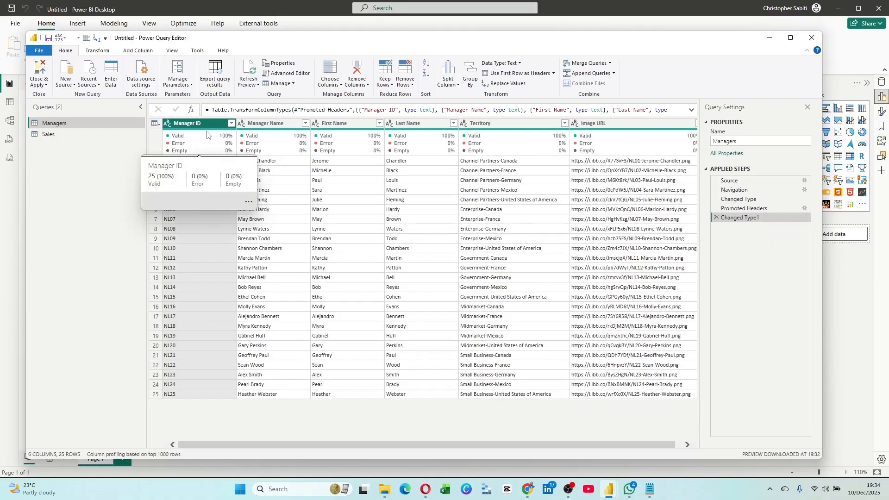
pyautogui.moveTo(441, 137)
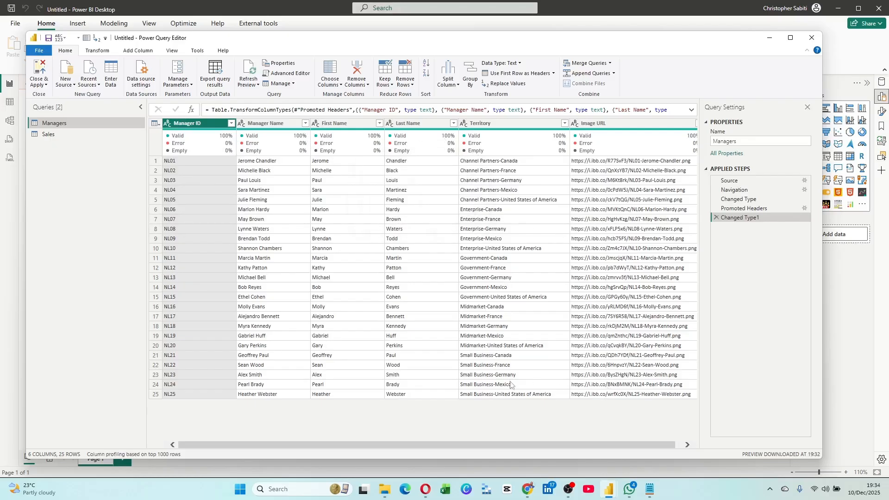
# Change the data type of the Year column in the Sales query to Text, replacing the current conversion.
pyautogui.click(47, 139)
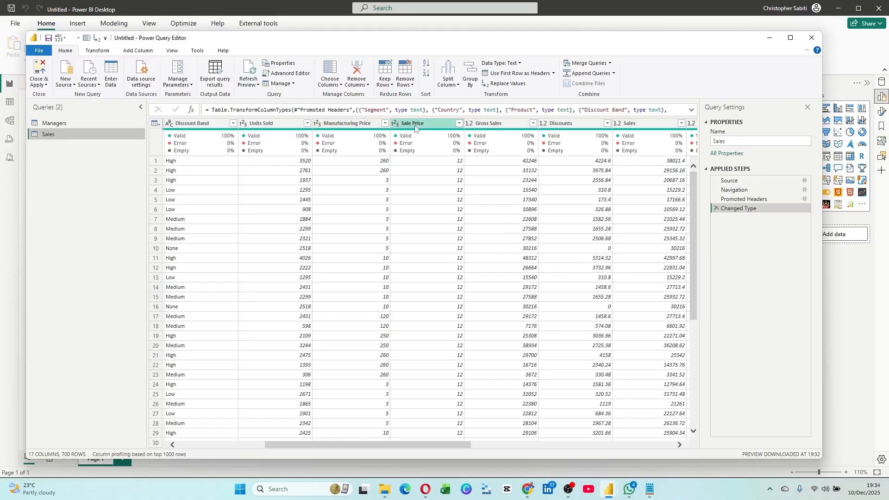
pyautogui.moveTo(434, 152)
pyautogui.hscroll(4, 579, 185)
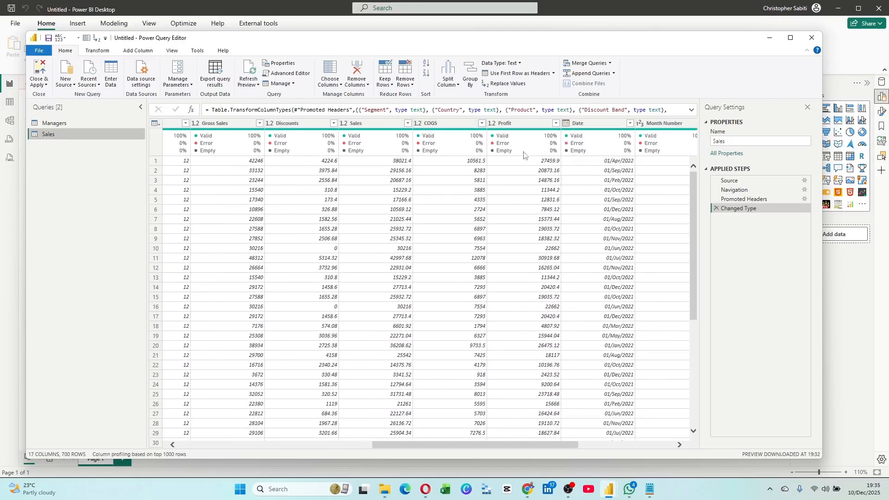
pyautogui.hscroll(3, 578, 139)
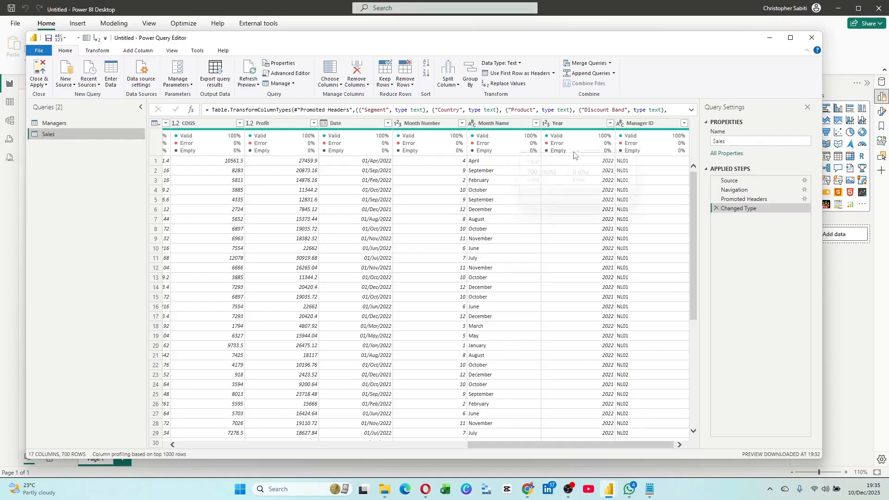
pyautogui.click(547, 126)
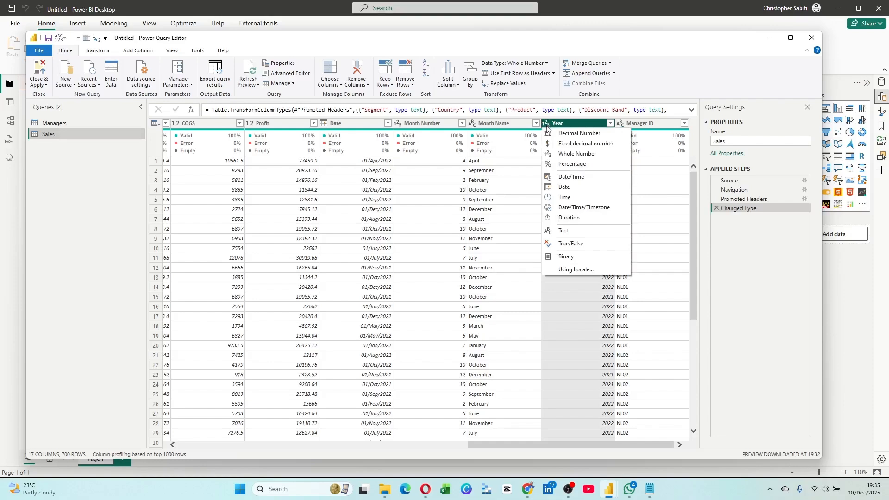
pyautogui.click(564, 231)
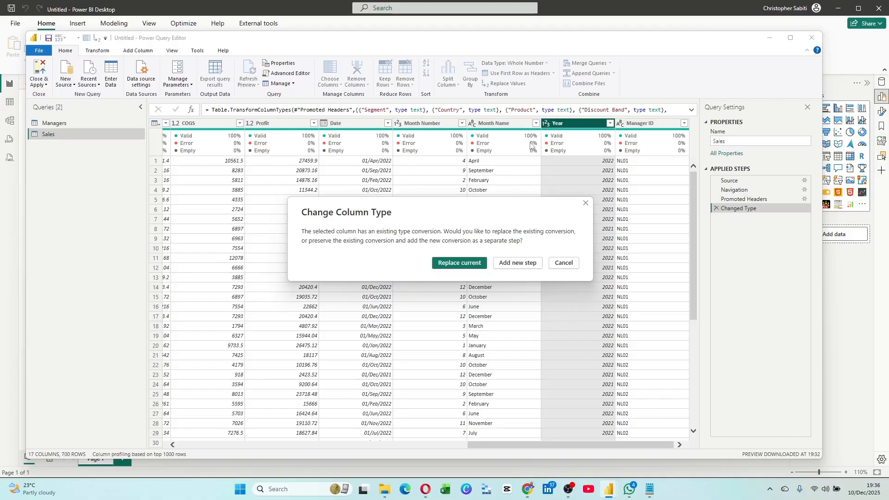
pyautogui.click(452, 267)
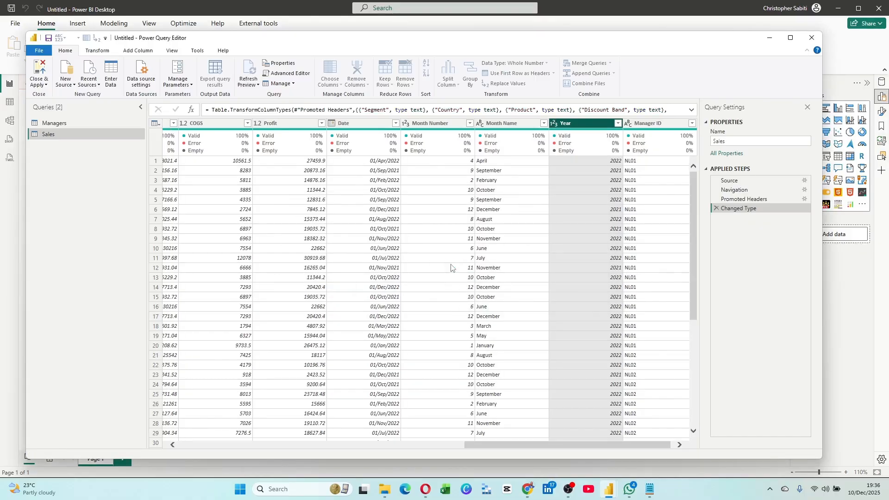
# Examine the Year type entry in the full formula of the Sales query's Changed Type step.
pyautogui.click(691, 110)
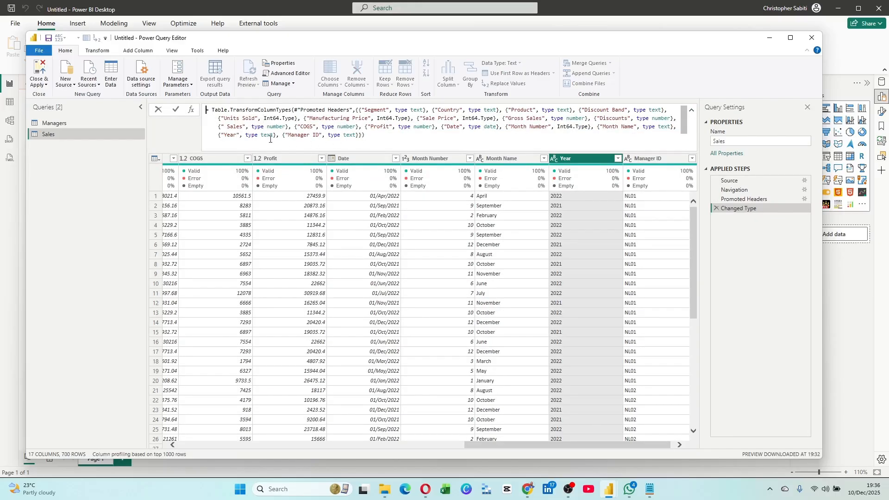
pyautogui.moveTo(278, 135); pyautogui.dragTo(218, 137)
pyautogui.moveTo(262, 136); pyautogui.dragTo(275, 139)
pyautogui.doubleClick(272, 135)
pyautogui.click(158, 110)
pyautogui.click(692, 110)
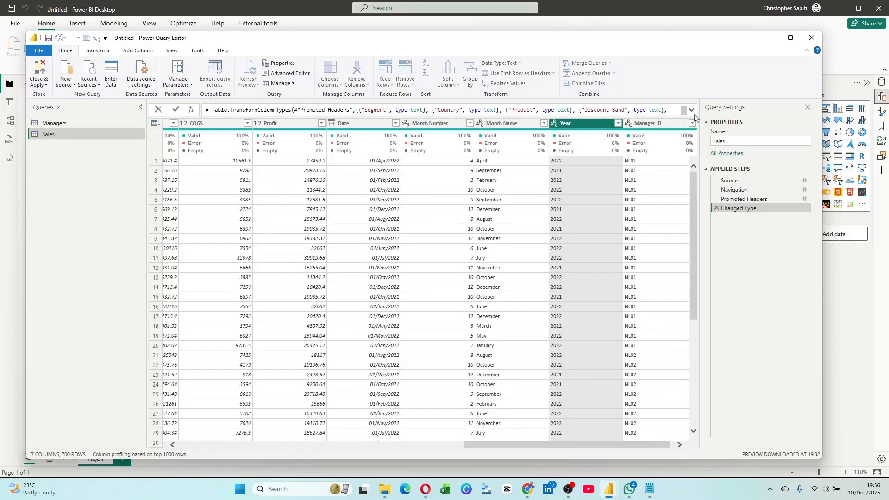
# Edit the Changed Type formula so that the Year column uses type number, and apply it.
pyautogui.click(692, 110)
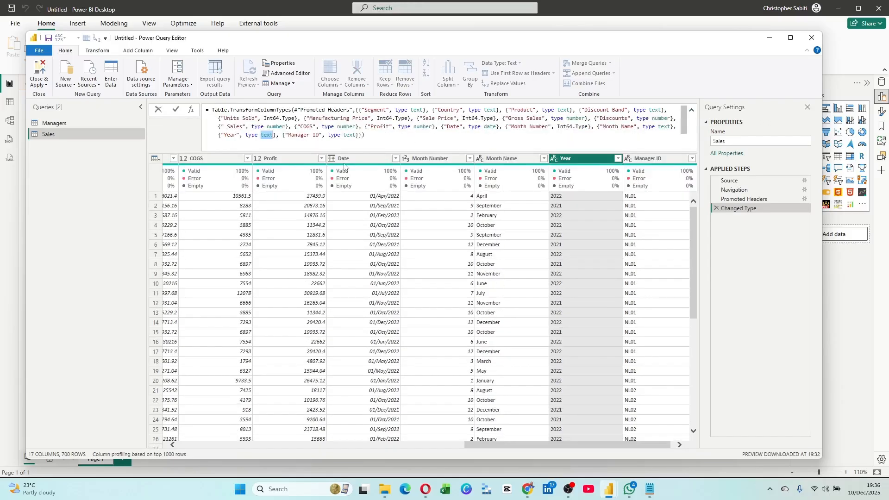
pyautogui.doubleClick(275, 126)
pyautogui.click(268, 134)
pyautogui.write('number')
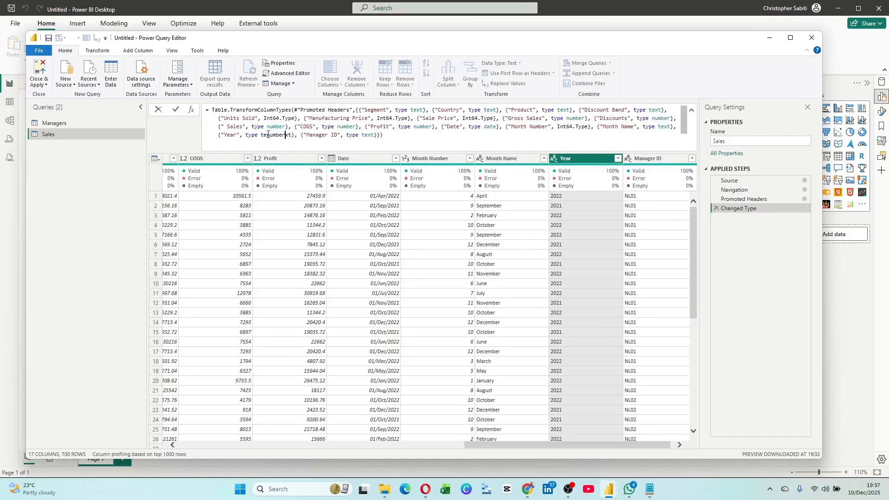
pyautogui.doubleClick(268, 135)
pyautogui.write('number')
pyautogui.click(175, 110)
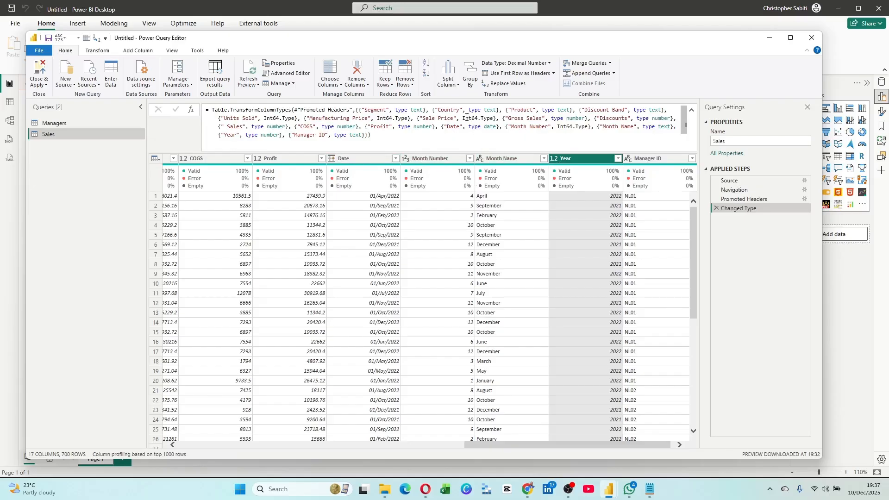
# Edit the Changed Type formula to set the Year column back to type text, and apply it.
pyautogui.moveTo(463, 118); pyautogui.dragTo(487, 119)
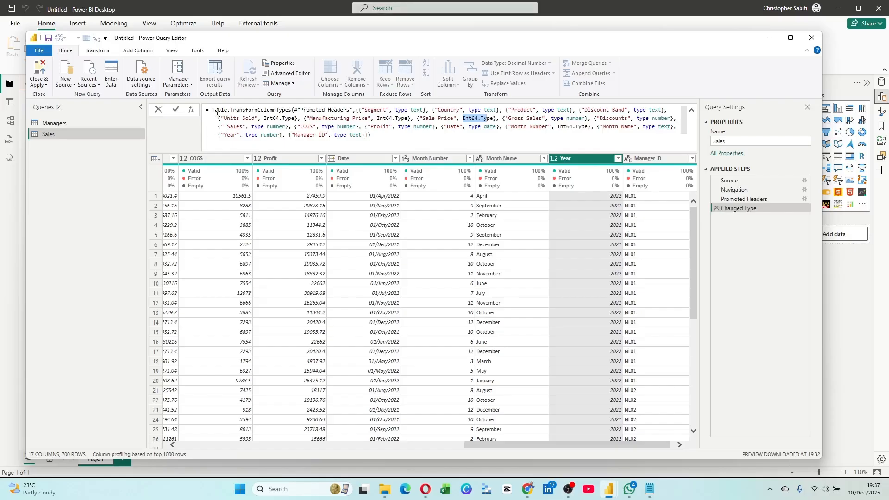
pyautogui.doubleClick(269, 135)
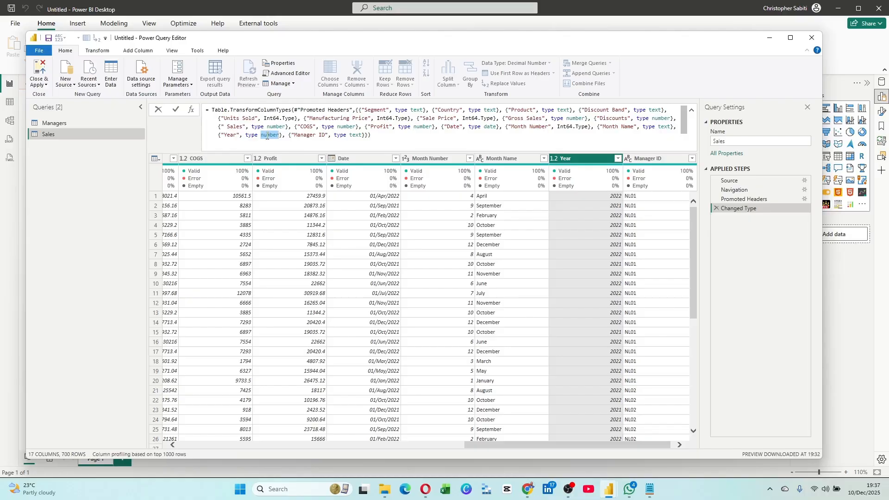
pyautogui.write('text')
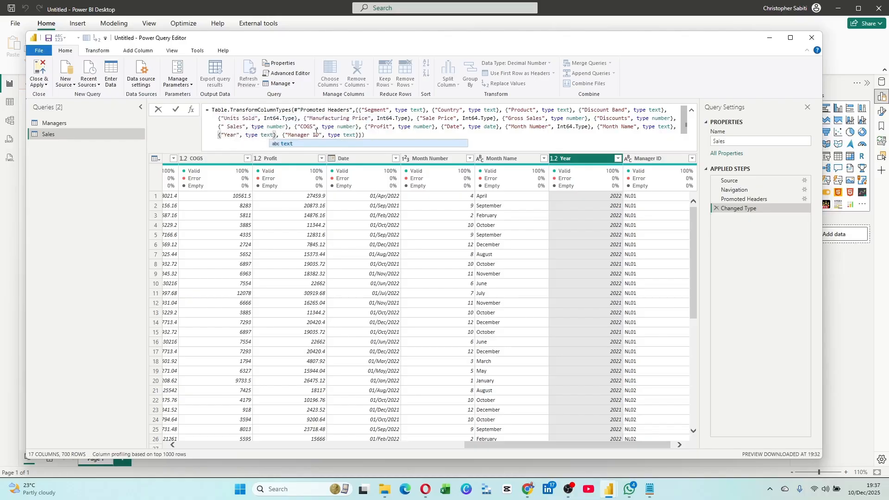
pyautogui.click(277, 145)
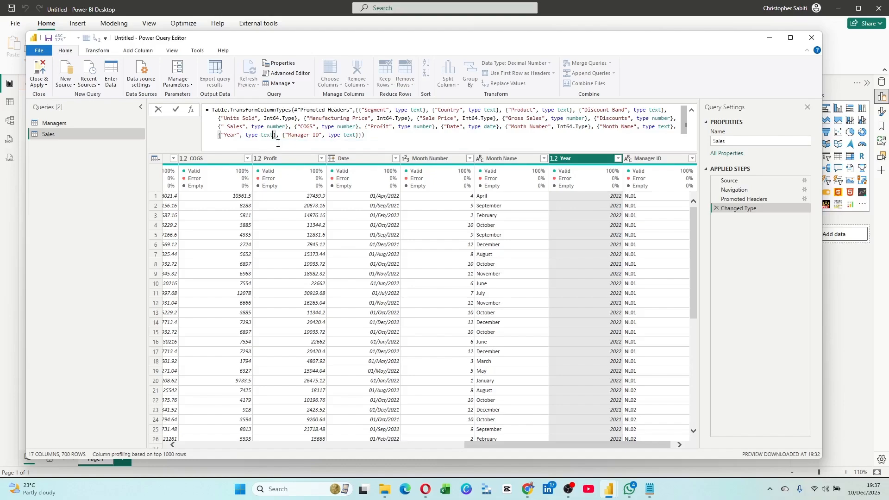
pyautogui.click(176, 110)
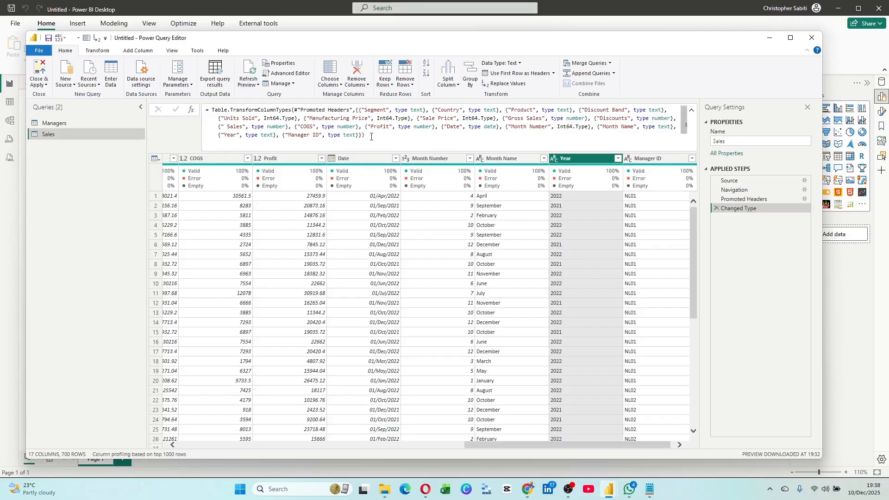
# Look over the Sales query's Changed Type formula and load the Managers and Sales queries into the report.
pyautogui.click(278, 126)
pyautogui.hotkey('ctrl', 'a')
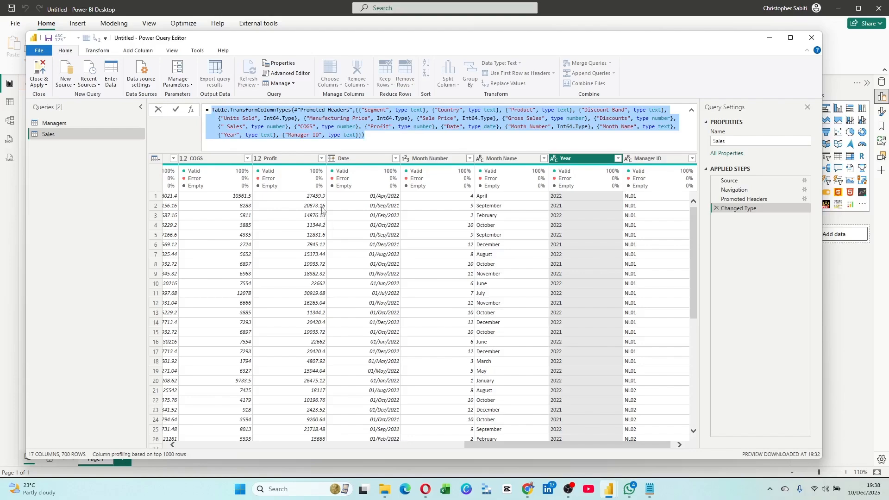
pyautogui.click(277, 135)
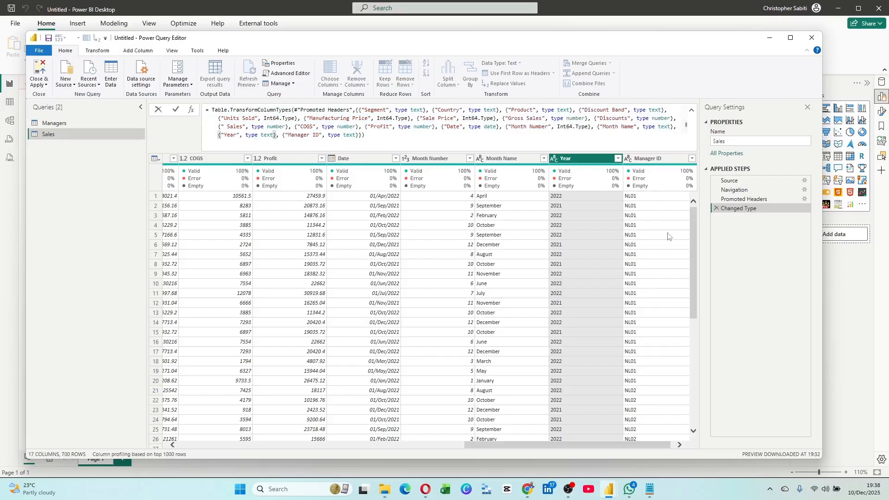
pyautogui.click(215, 230)
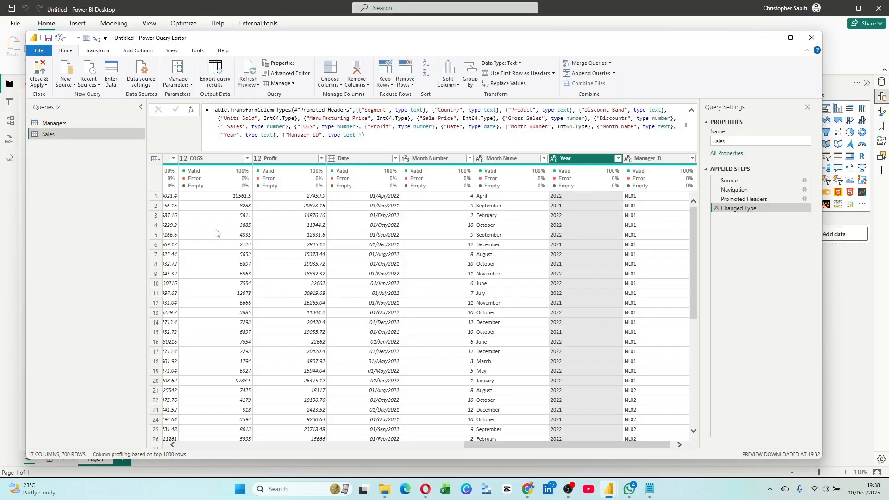
pyautogui.click(36, 72)
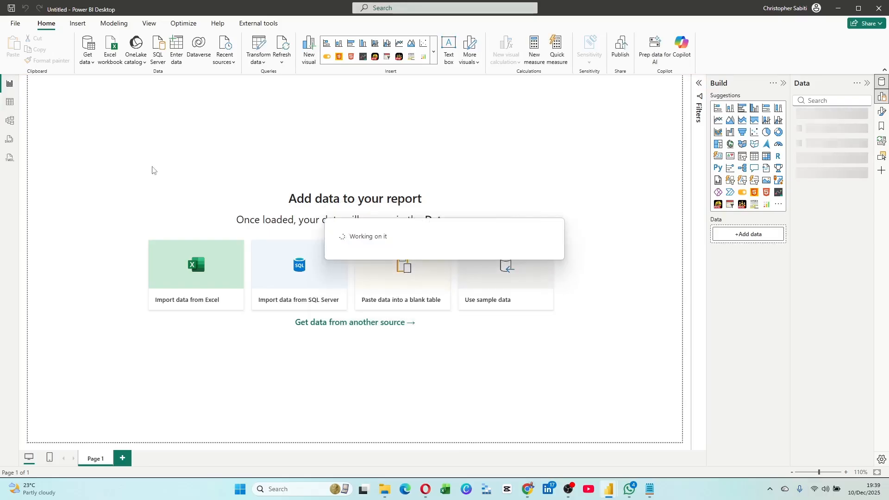
# View the loaded data of the Managers and Sales tables and return to the report canvas.
pyautogui.click(11, 106)
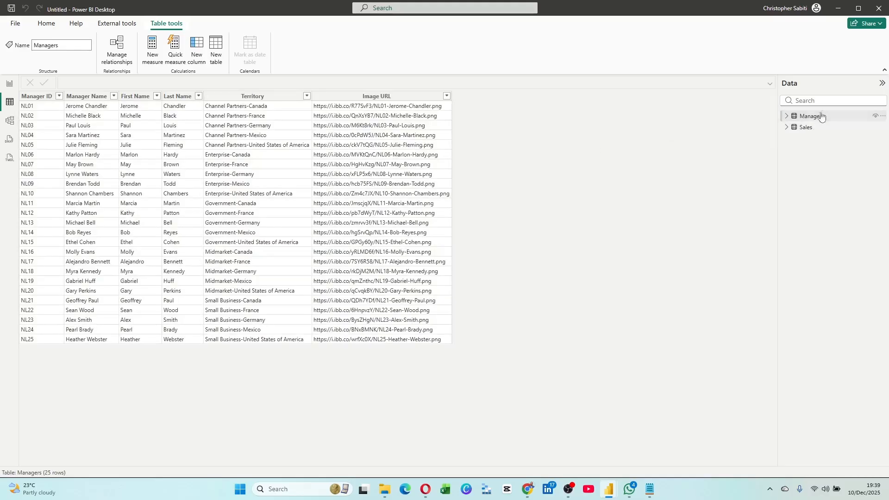
pyautogui.click(809, 131)
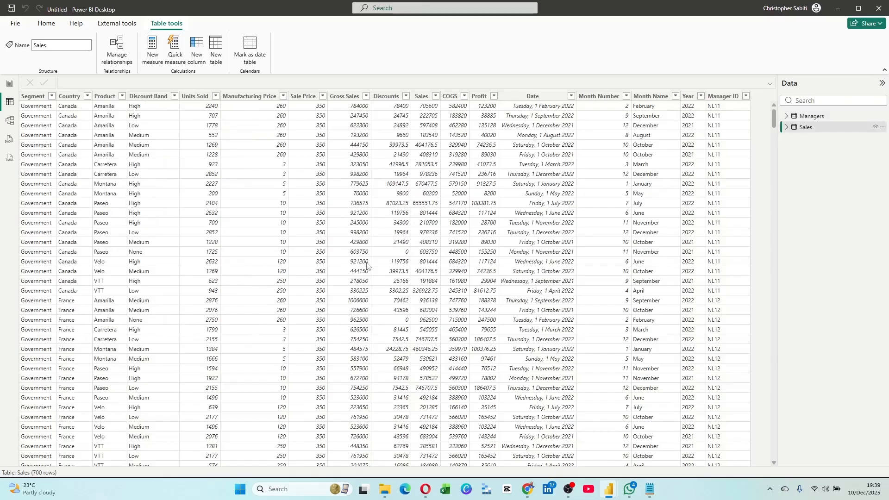
pyautogui.click(10, 83)
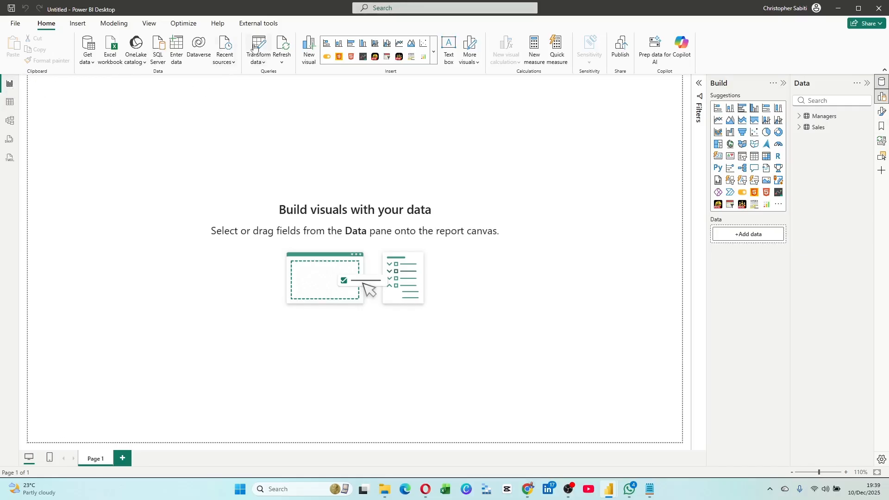
# Create a measure in the Managers table with the formula Calendar = CALENDARAUTO().
pyautogui.click(536, 46)
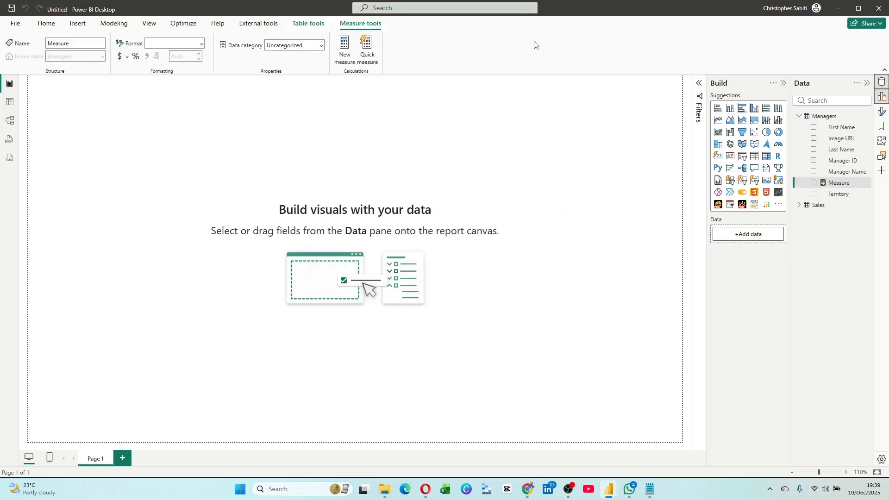
pyautogui.write('Calendar=')
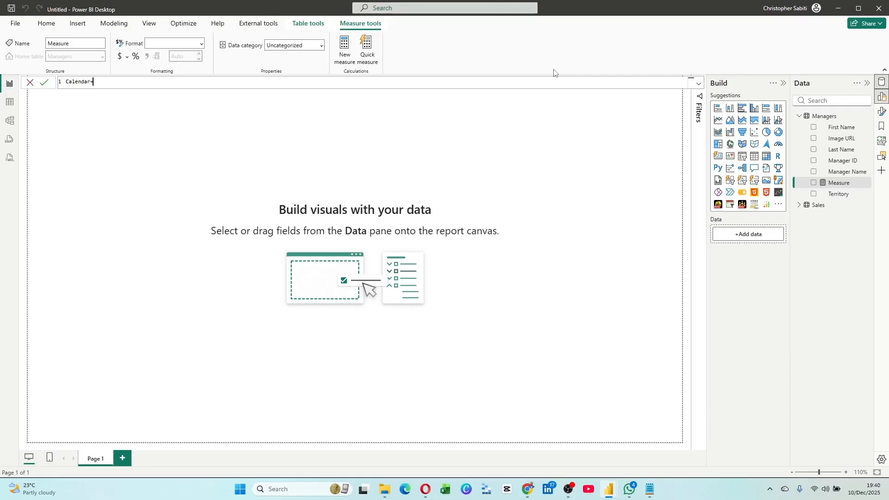
pyautogui.write('ca')
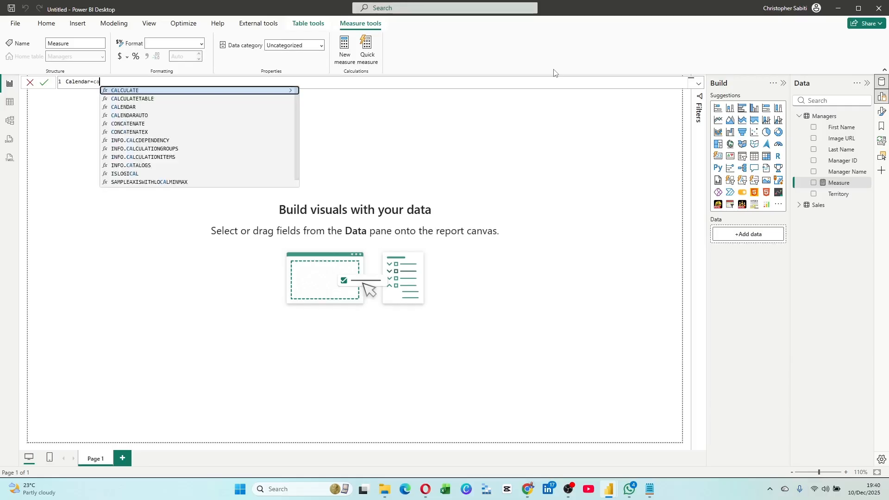
pyautogui.write('le')
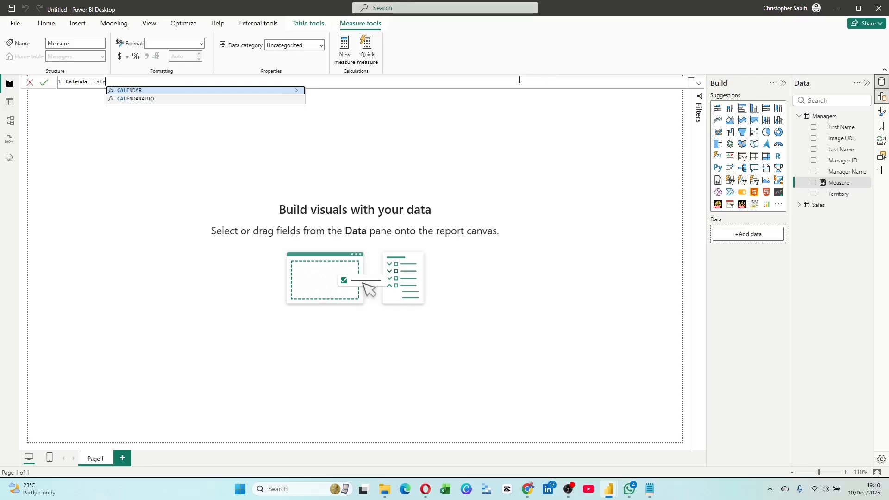
pyautogui.click(131, 92)
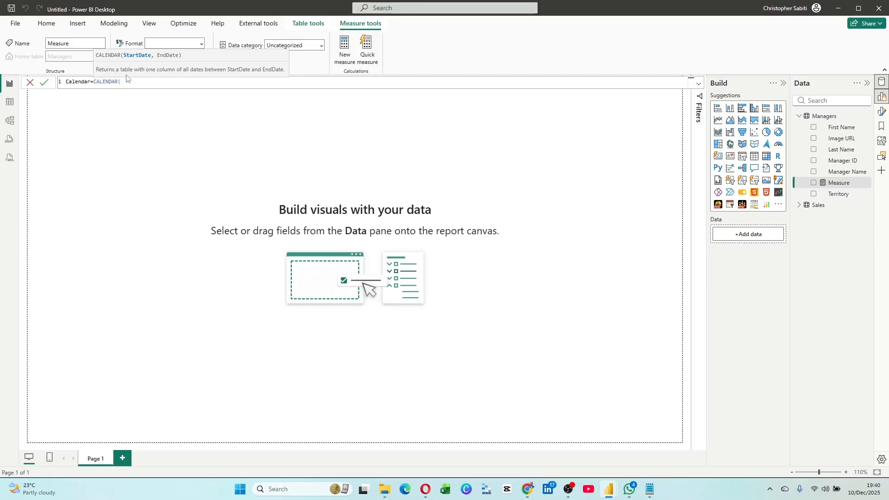
pyautogui.press('BackSpace')
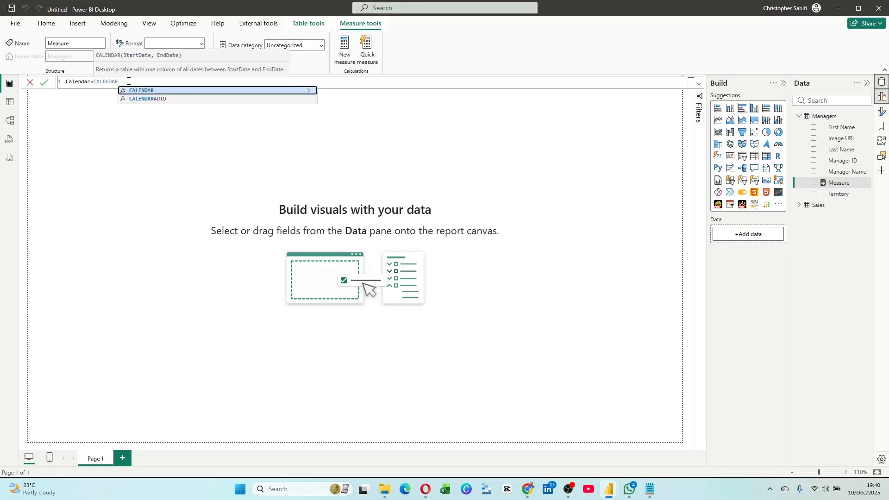
pyautogui.doubleClick(153, 99)
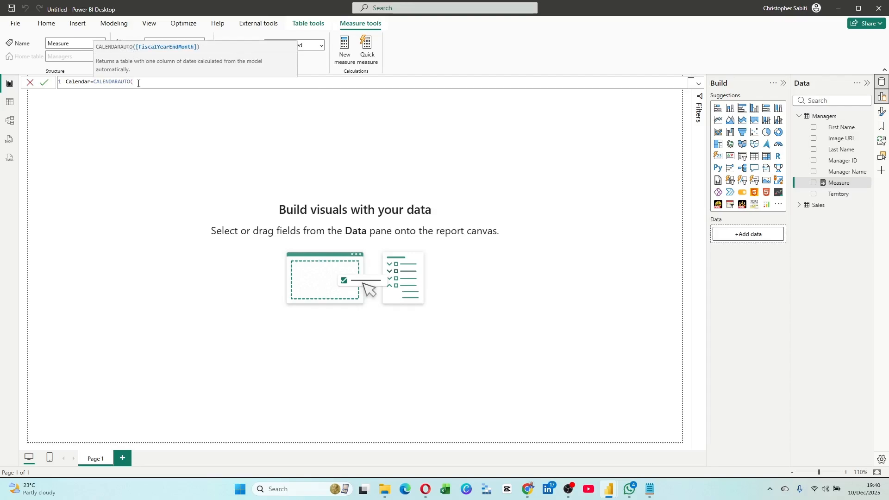
pyautogui.write(')')
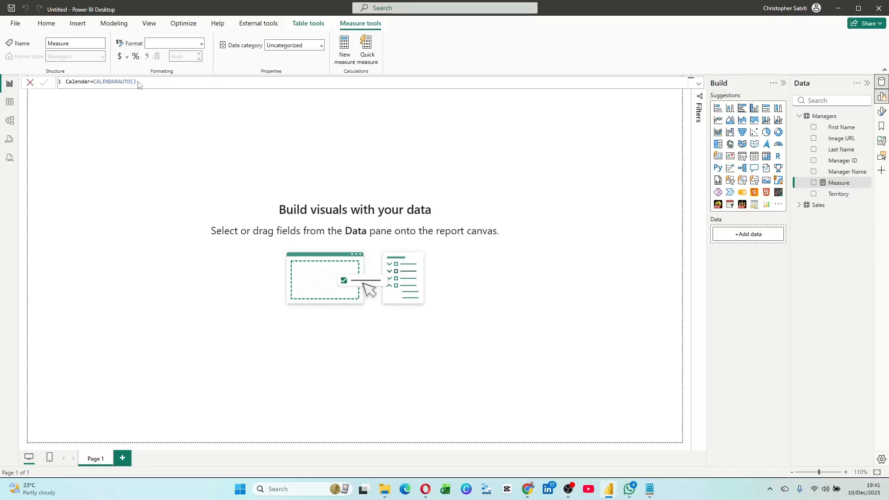
pyautogui.press('Return')
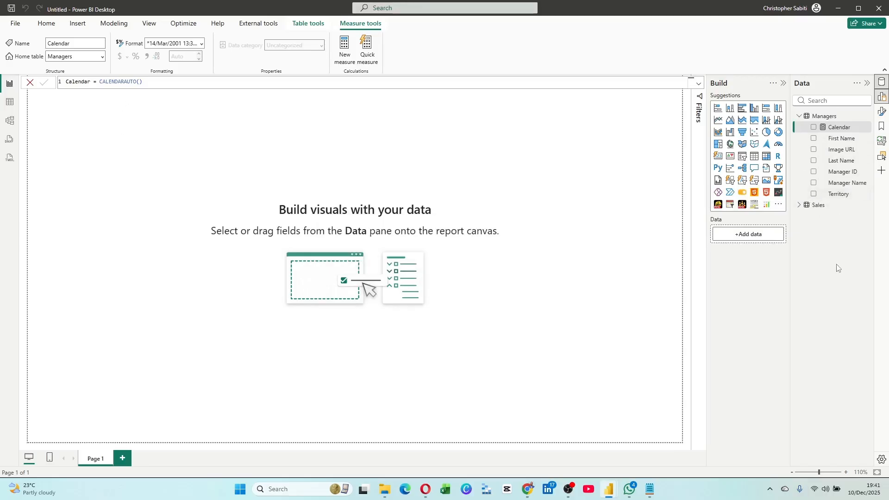
# Inspect the Calendar measure and its formula alongside the Managers table data.
pyautogui.click(11, 103)
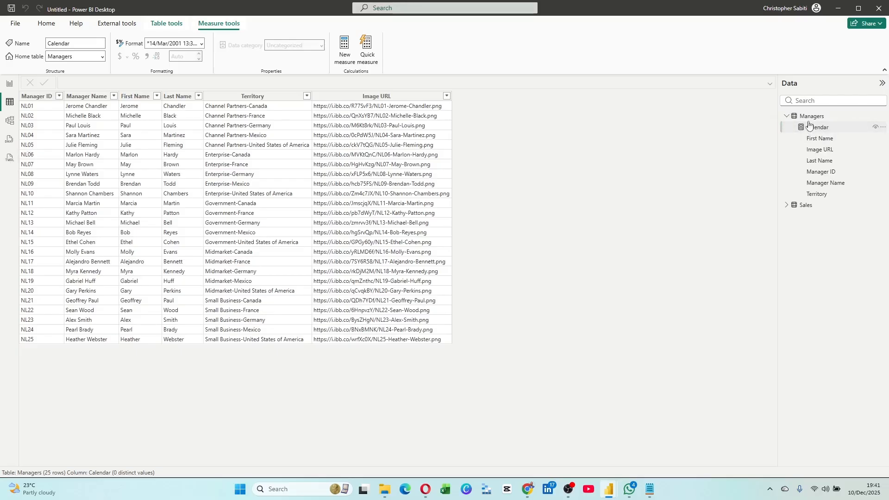
pyautogui.click(832, 130)
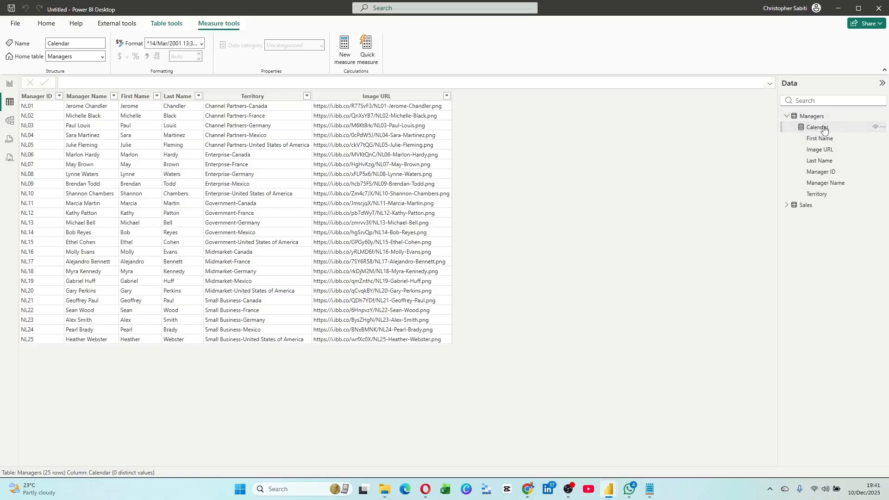
pyautogui.moveTo(142, 82); pyautogui.dragTo(63, 82)
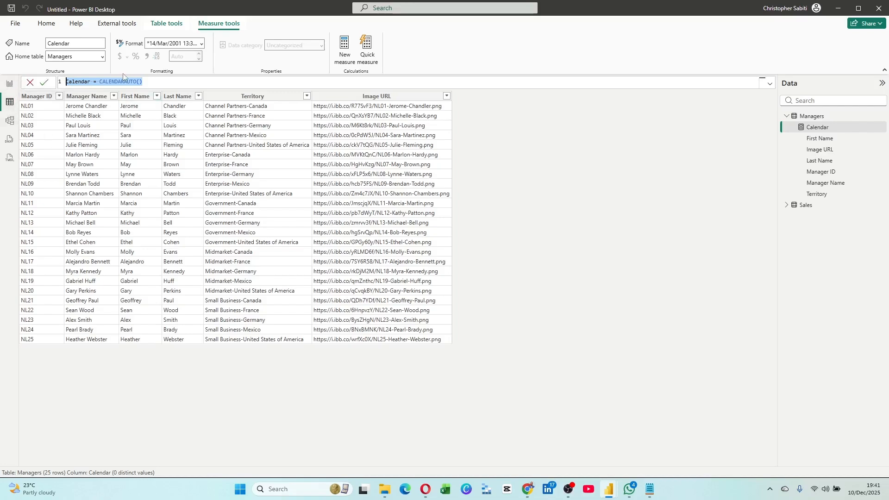
# Delete the Calendar measure of the Managers table from the model.
pyautogui.click(12, 84)
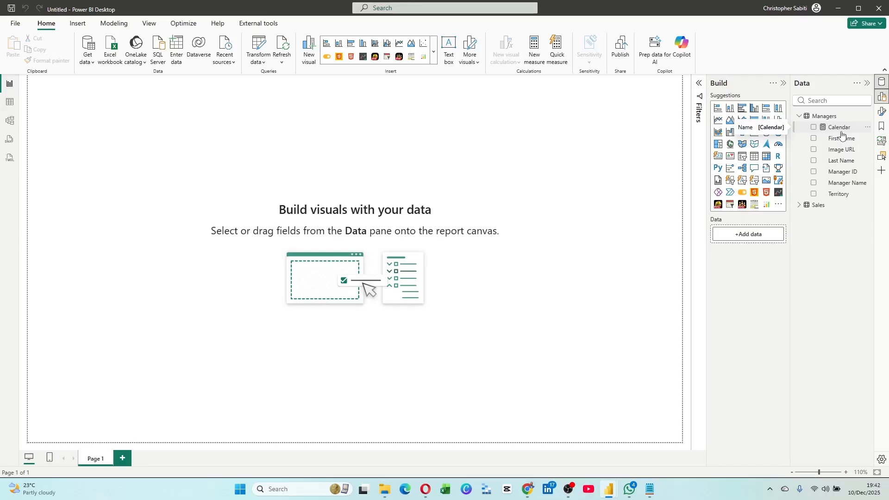
pyautogui.click(868, 128)
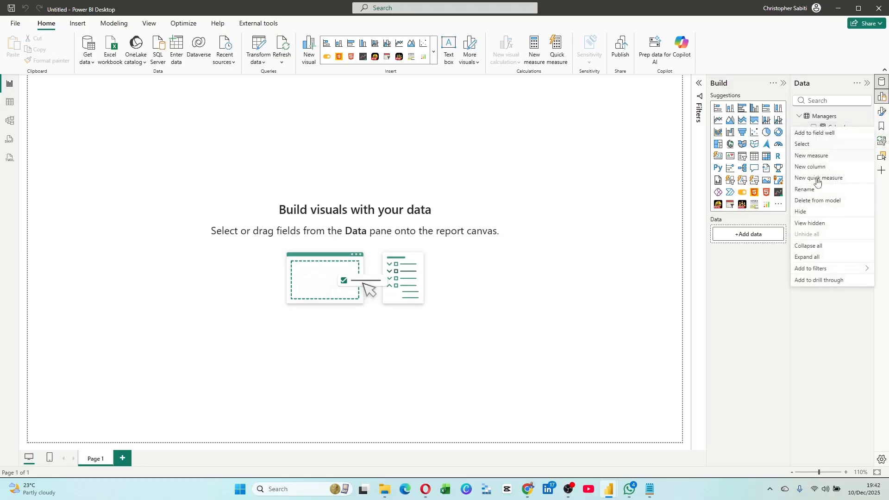
pyautogui.click(808, 201)
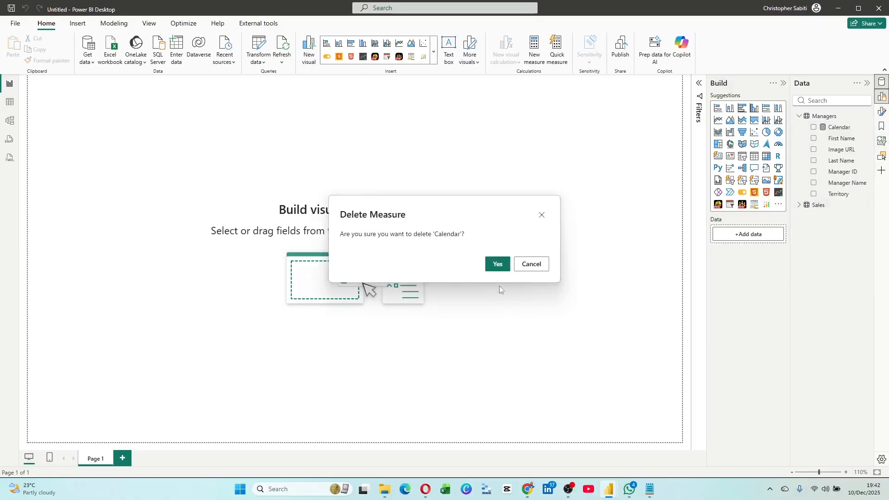
pyautogui.click(498, 263)
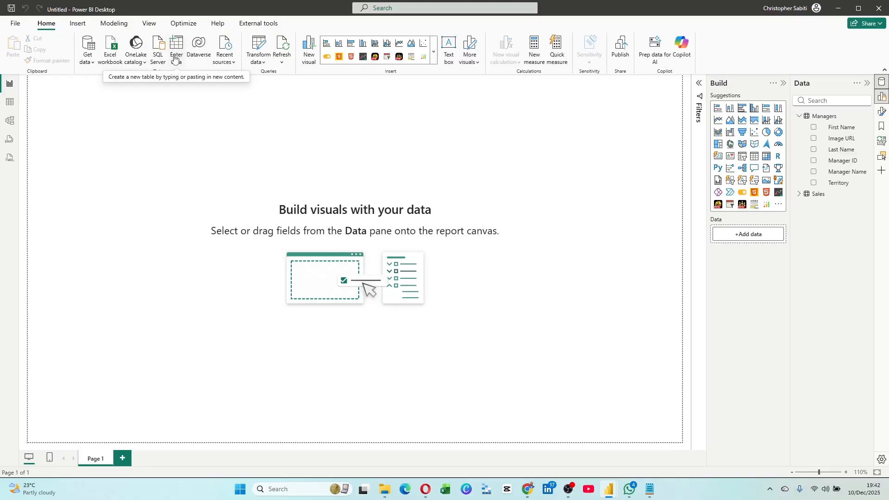
# Create a calculated table with the formula Calendar = CALENDARAUTO().
pyautogui.click(10, 106)
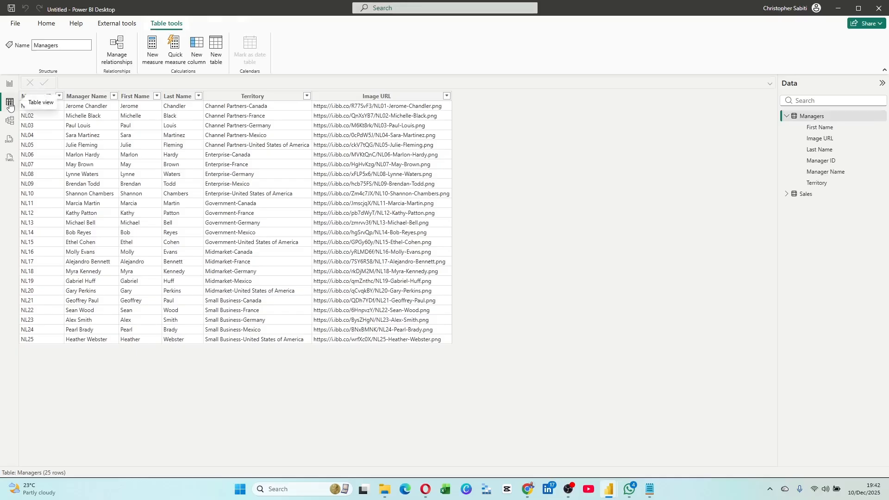
pyautogui.click(214, 47)
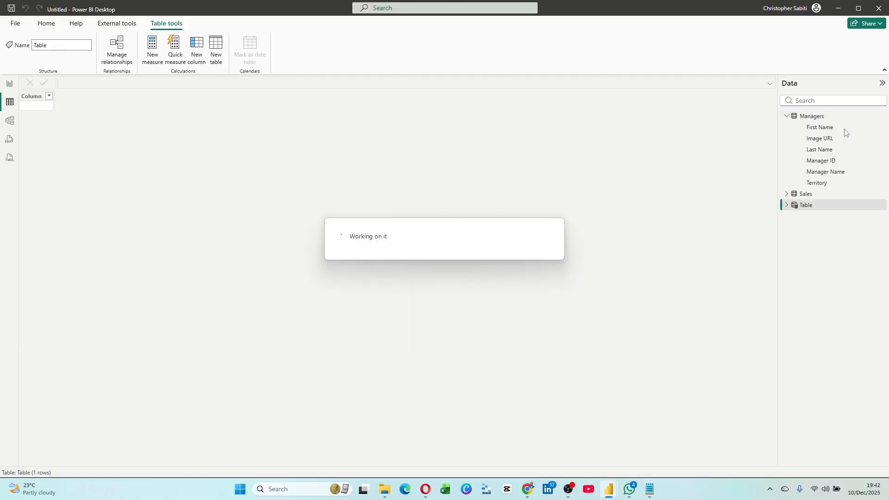
pyautogui.click(789, 213)
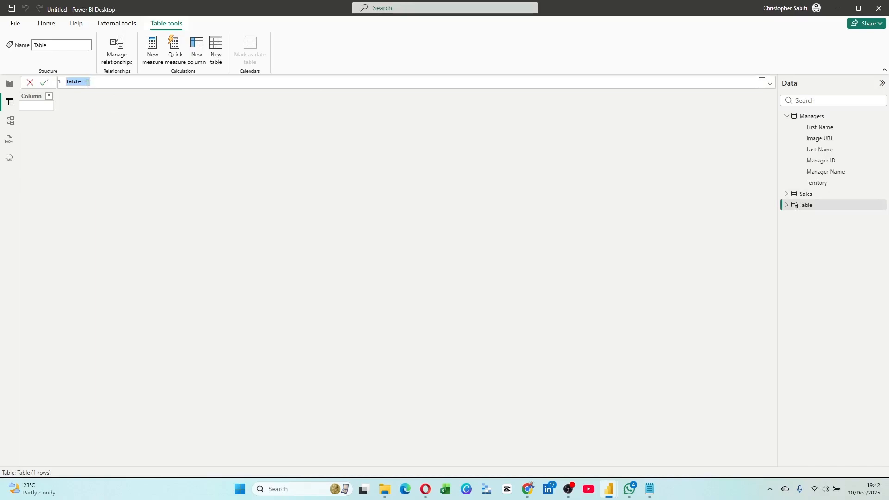
pyautogui.write('Calendar =')
pyautogui.press('BackSpace')
pyautogui.press('BackSpace')
pyautogui.write('= calen')
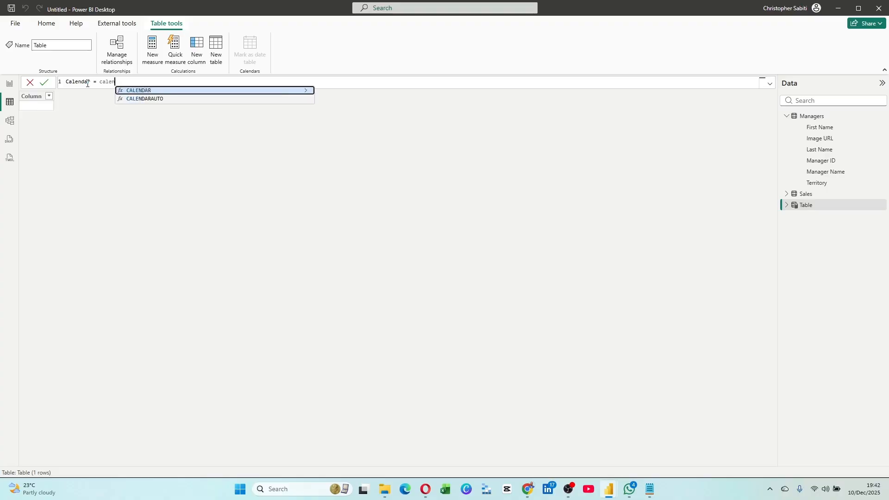
pyautogui.press('Down')
pyautogui.press('Tab')
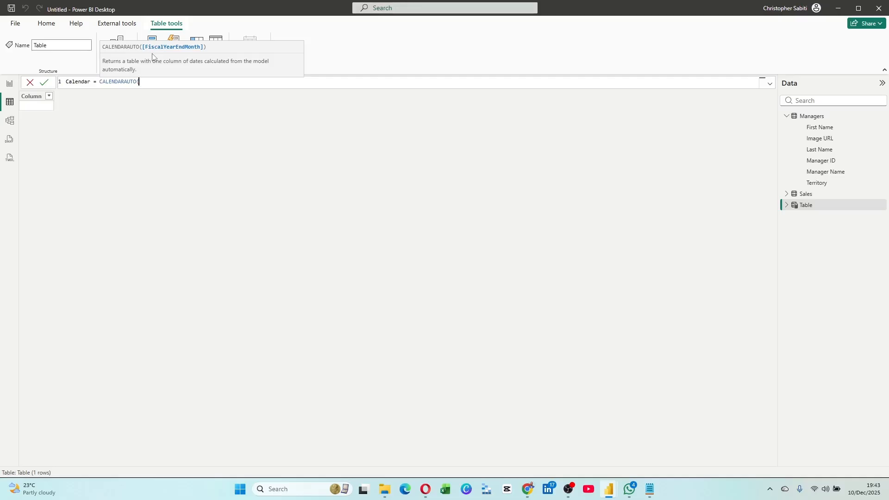
pyautogui.write(')')
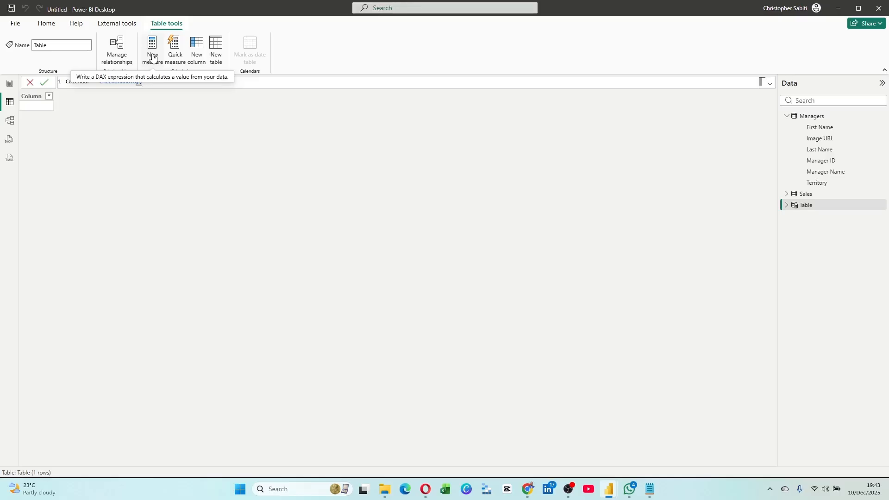
pyautogui.press('Return')
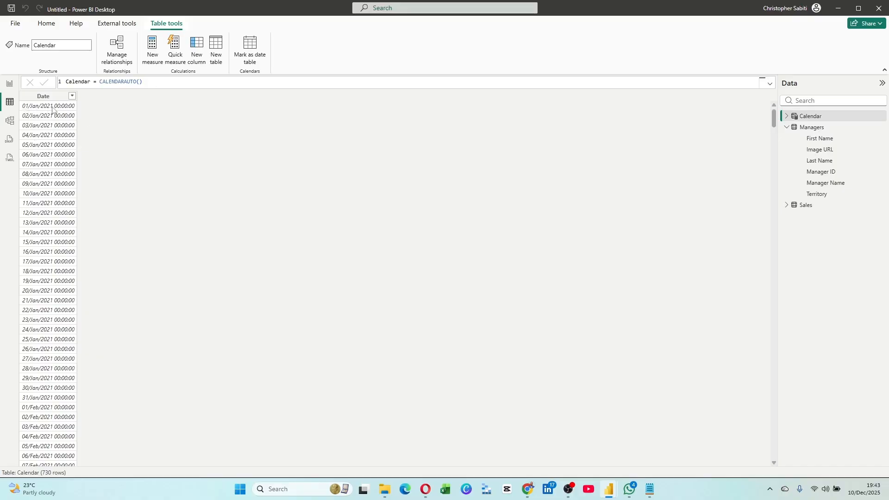
# Examine the range of dates in the Calendar table's Date column from first to last row.
pyautogui.scroll(-15, 50, 147)
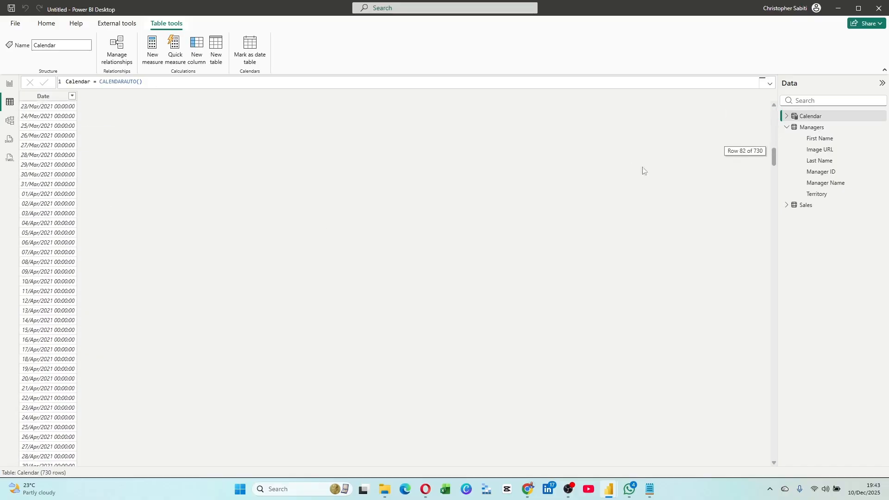
pyautogui.moveTo(774, 158); pyautogui.dragTo(785, 456)
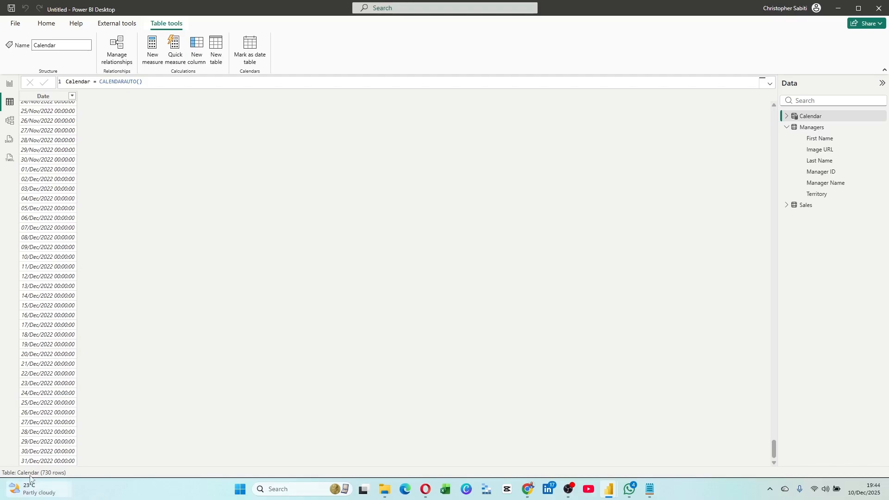
pyautogui.moveTo(30, 489)
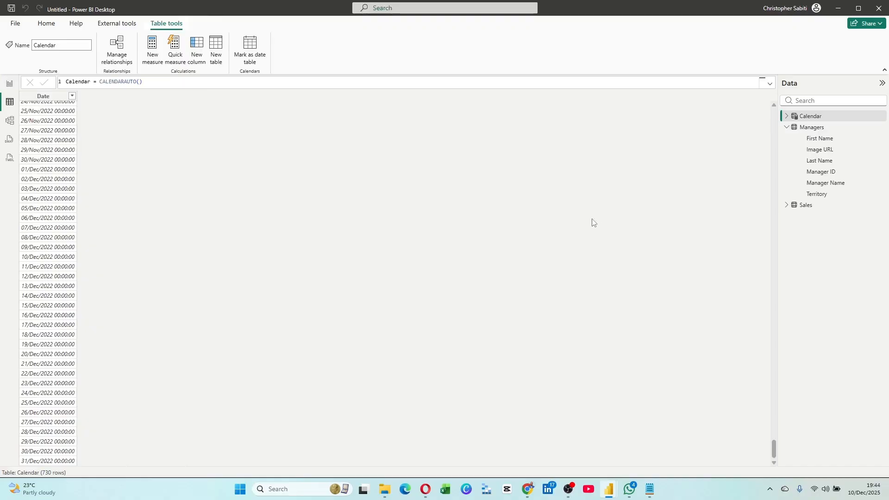
pyautogui.scroll(20, 93, 252)
pyautogui.scroll(20, 65, 195)
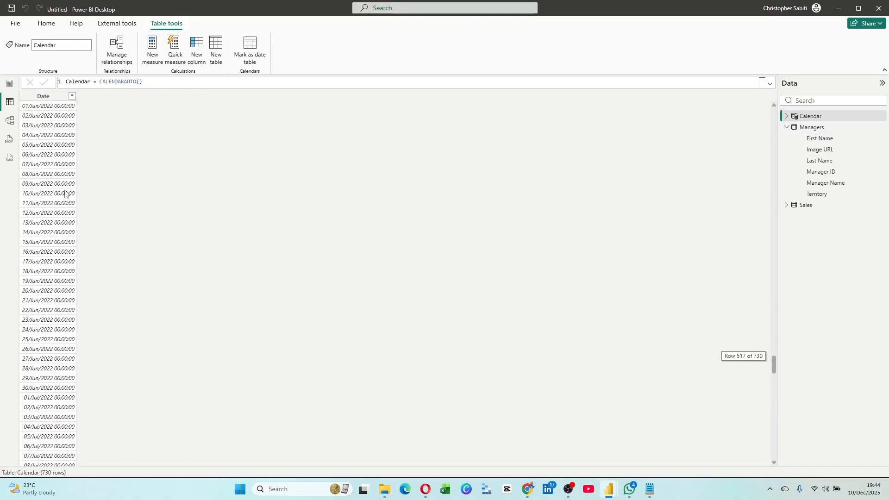
pyautogui.scroll(20, 65, 196)
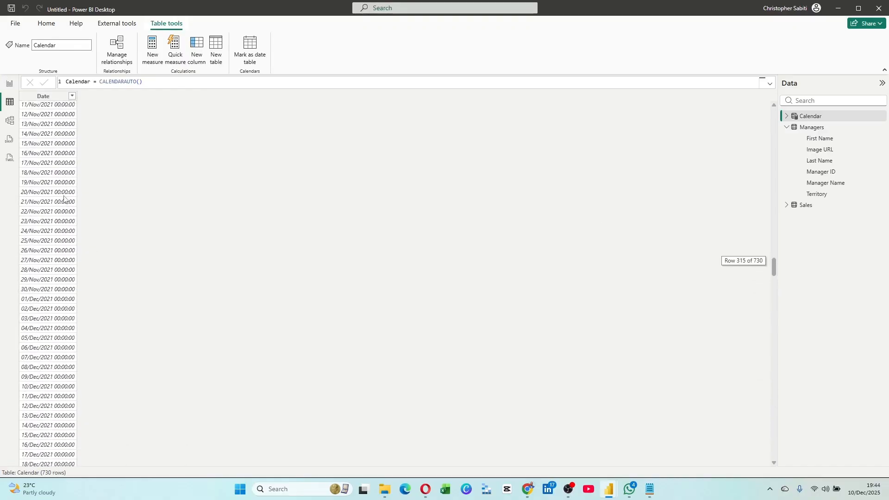
# Expand the formula editor of the Calendar table and enlarge its text.
pyautogui.scroll(20, 60, 204)
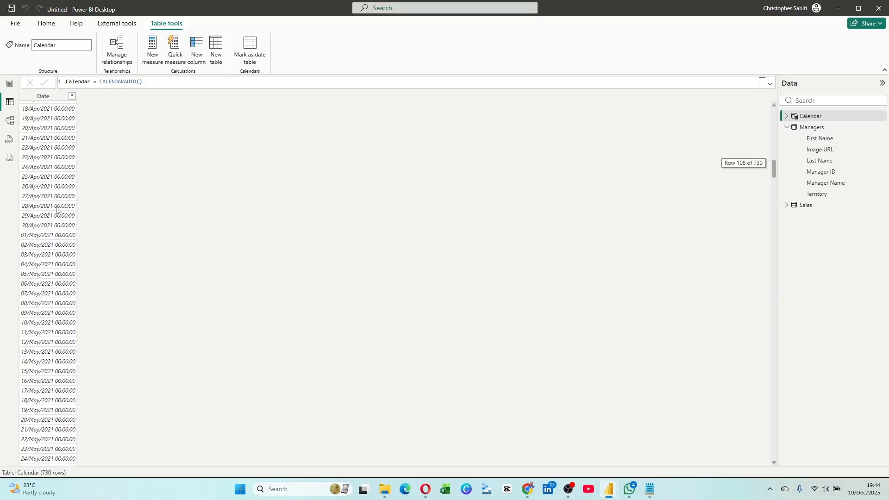
pyautogui.click(770, 83)
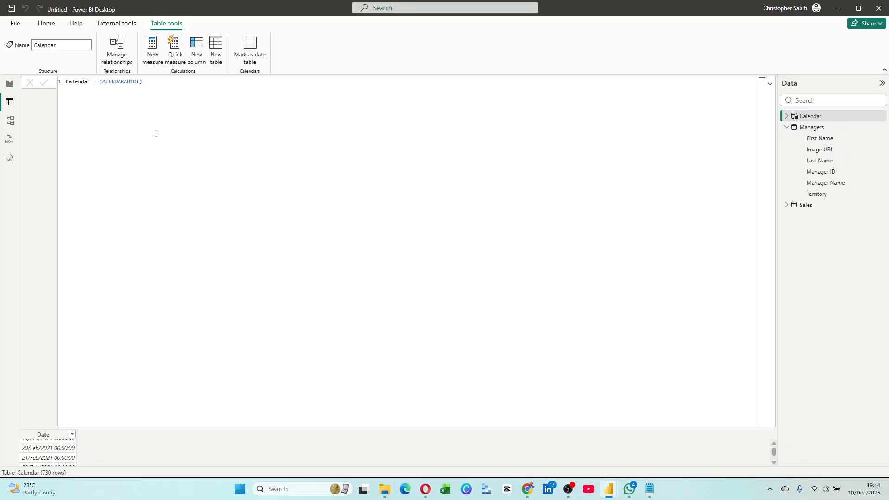
pyautogui.keyDown('ctrl'); pyautogui.scroll(3, 159, 138); pyautogui.keyUp('ctrl')
pyautogui.keyDown('ctrl'); pyautogui.scroll(2, 162, 137); pyautogui.keyUp('ctrl')
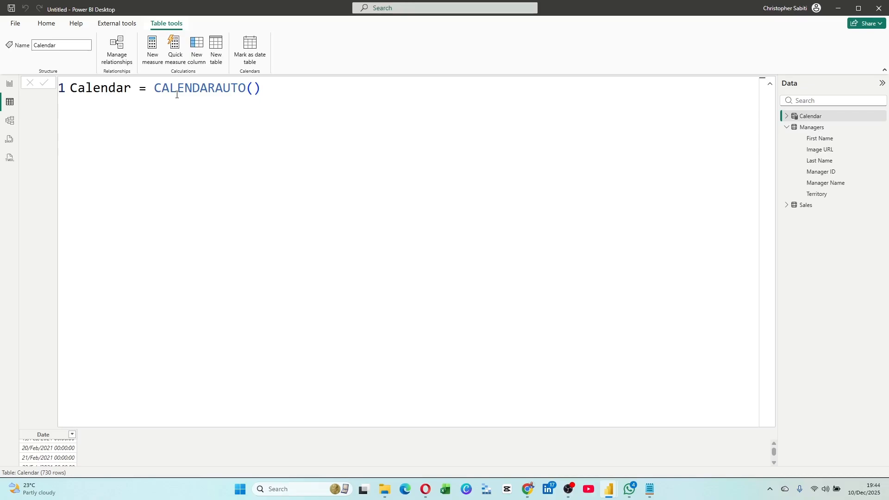
# Switch to Notepad and examine the reference Calendar formula, especially the MIN and MAX date arguments inside CALENDAR.
pyautogui.click(650, 492)
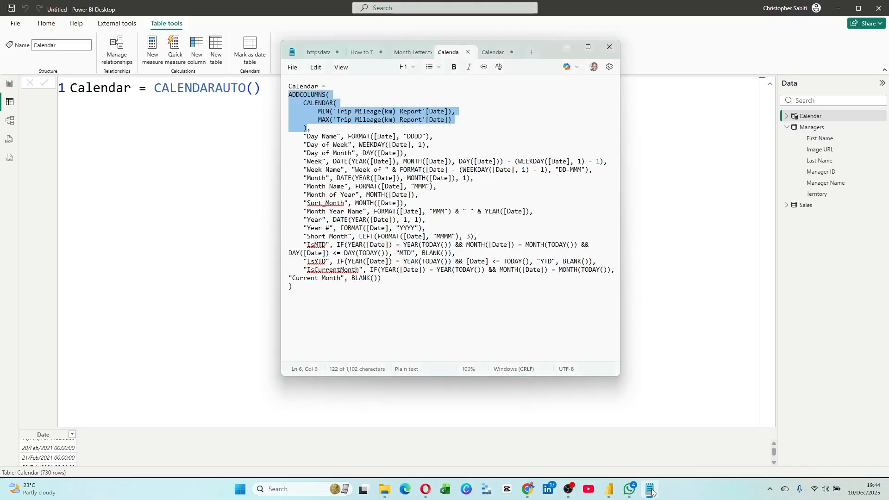
pyautogui.click(440, 120)
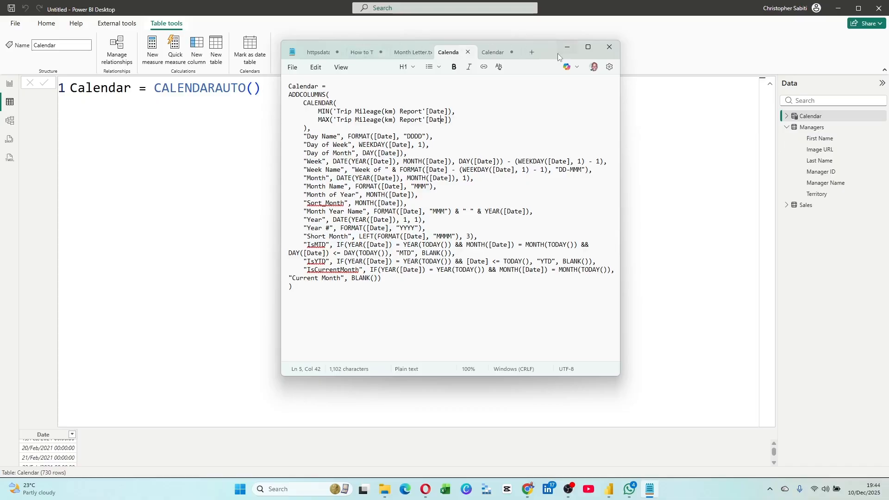
pyautogui.moveTo(548, 46); pyautogui.dragTo(660, 76)
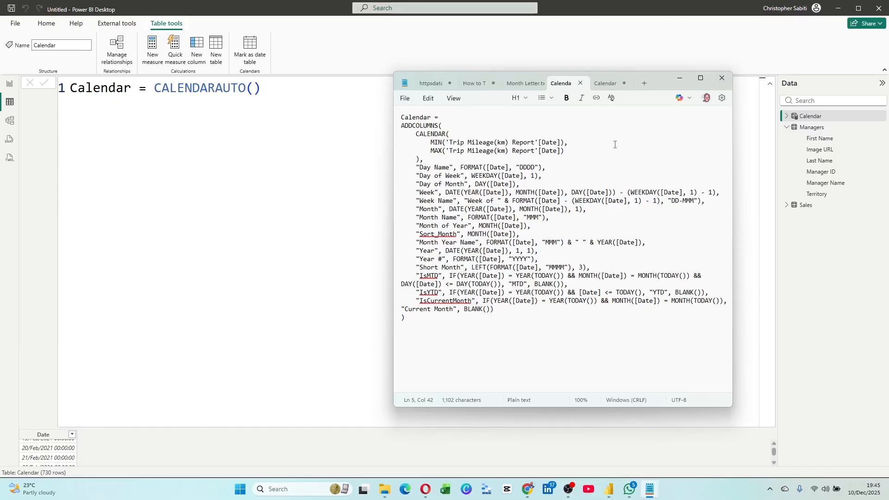
pyautogui.moveTo(431, 144); pyautogui.dragTo(567, 151)
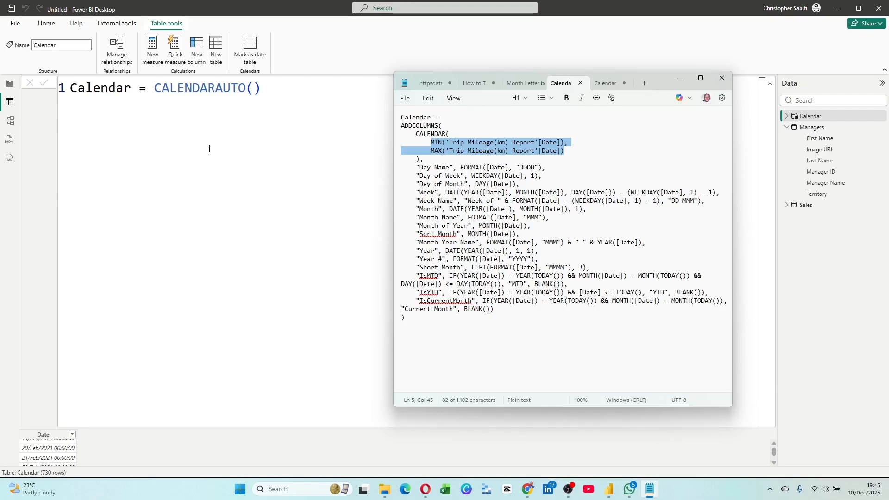
# In Power BI Desktop, nest CALENDARAUTO() on its own line inside an ADDCOLUMNS function in the Calendar formula.
pyautogui.click(250, 95)
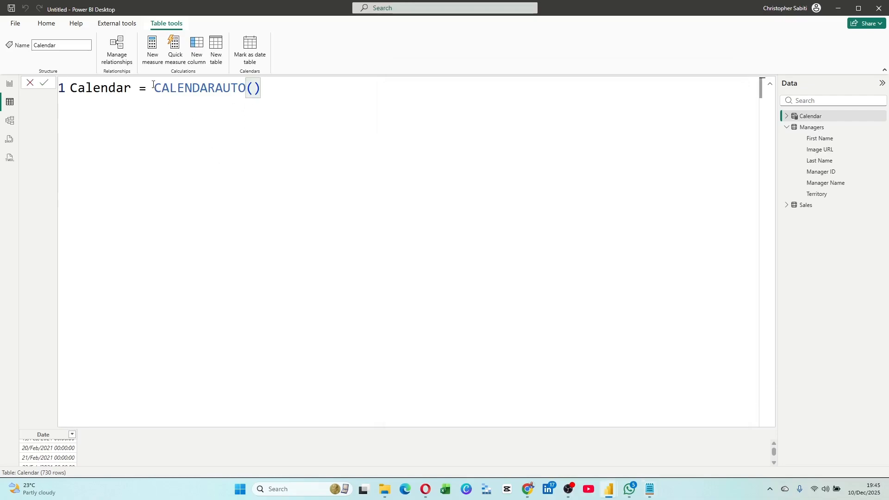
pyautogui.doubleClick(154, 88)
pyautogui.write('A')
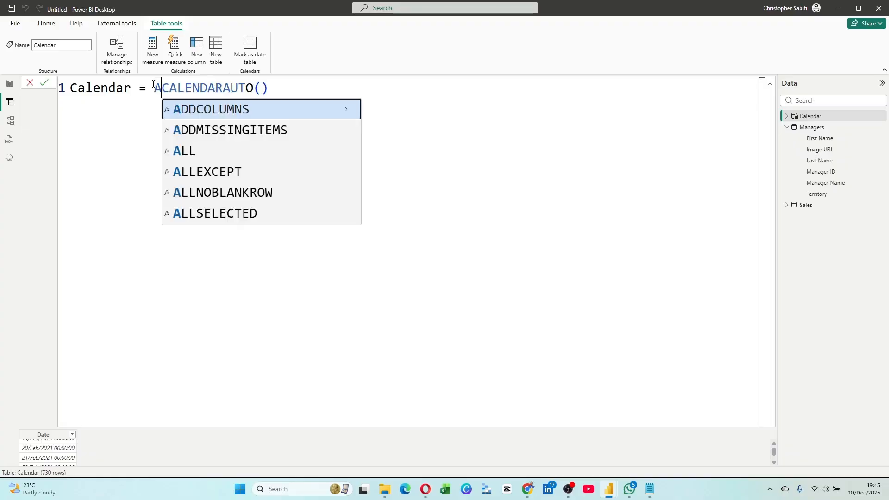
pyautogui.write('dd')
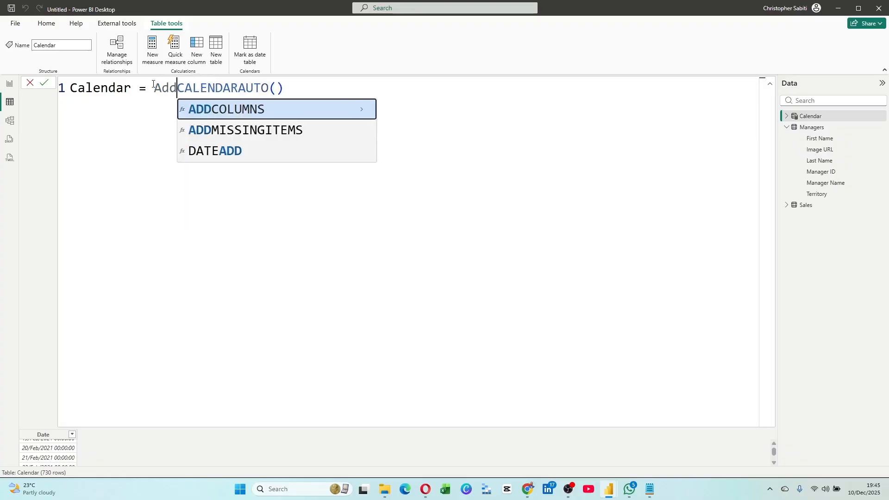
pyautogui.press('Tab')
pyautogui.hotkey('shift', 'Return')
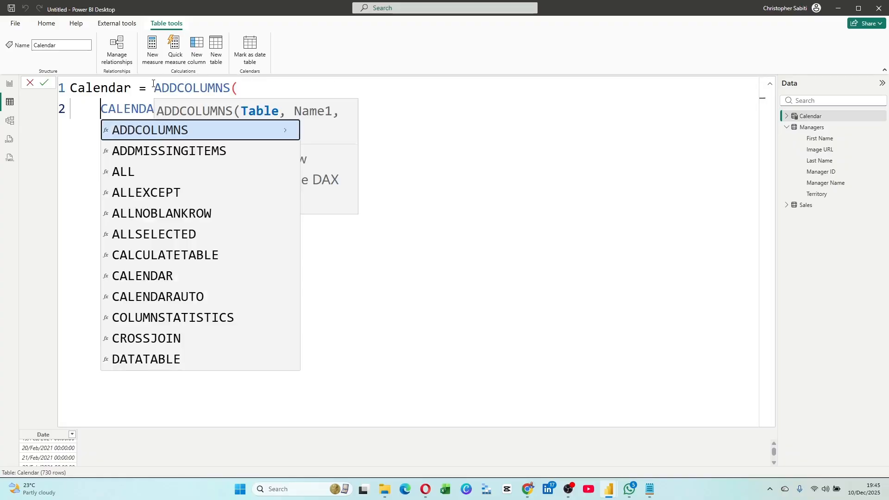
pyautogui.hotkey('shift', 'Return')
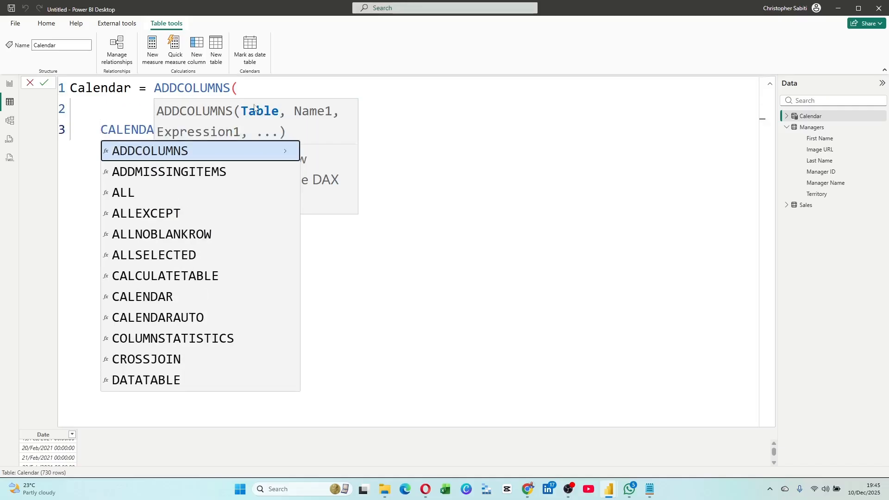
pyautogui.press('BackSpace')
pyautogui.press('BackSpace')
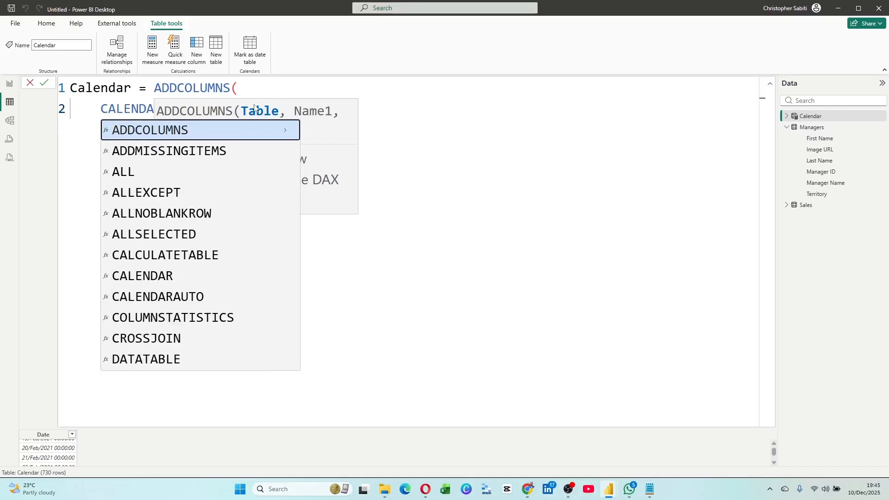
pyautogui.write('RAUTO()')
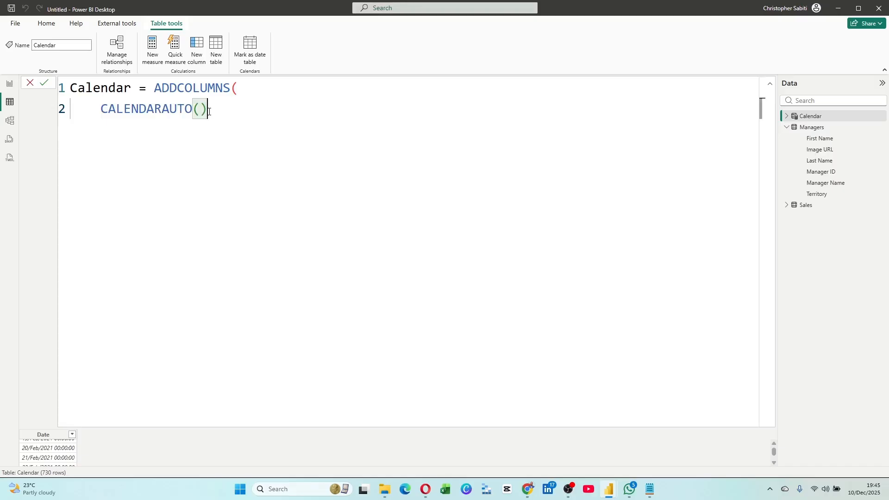
# Close the ADDCOLUMNS function with a parenthesis and commit the Calendar formula.
pyautogui.click(241, 88)
pyautogui.click(119, 145)
pyautogui.write(')')
pyautogui.press('Return')
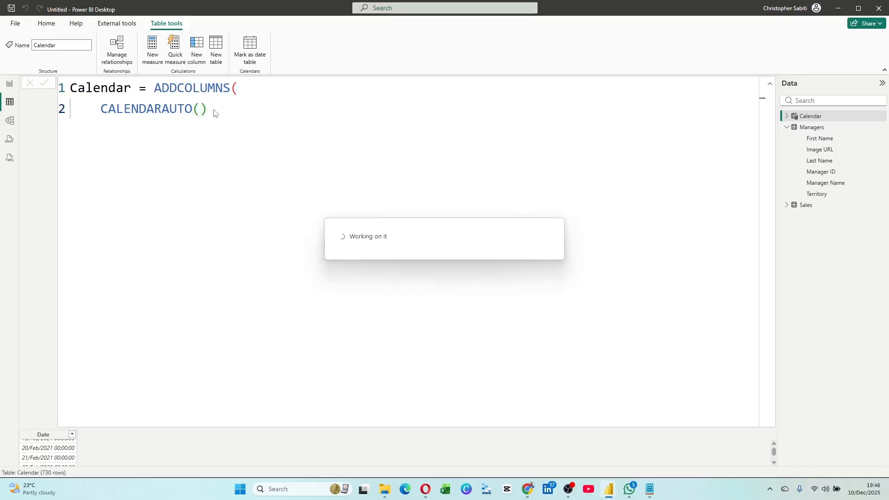
# Insert several blank lines between CALENDARAUTO() and the closing parenthesis of ADDCOLUMNS.
pyautogui.click(210, 108)
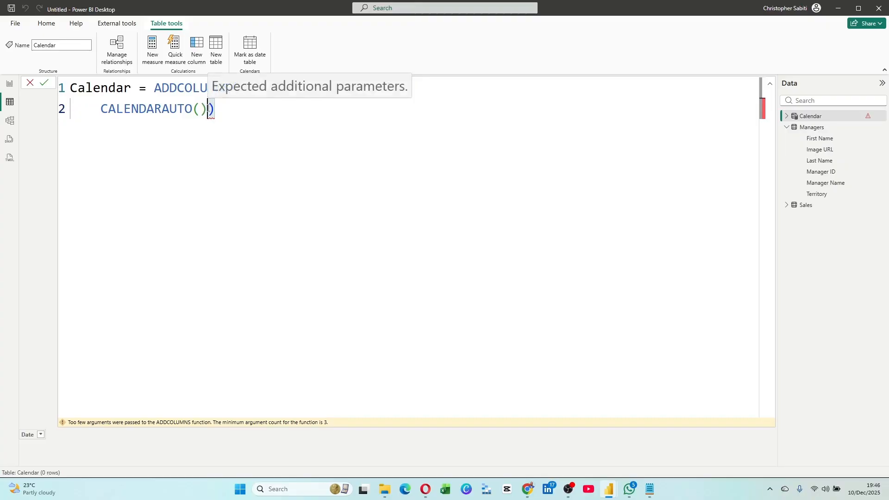
pyautogui.hotkey('shift', 'Return')
pyautogui.hotkey('shift', 'Return')
pyautogui.hotkey('shift', 'Return')
pyautogui.hotkey('shift', 'Return')
pyautogui.hotkey('shift', 'Return')
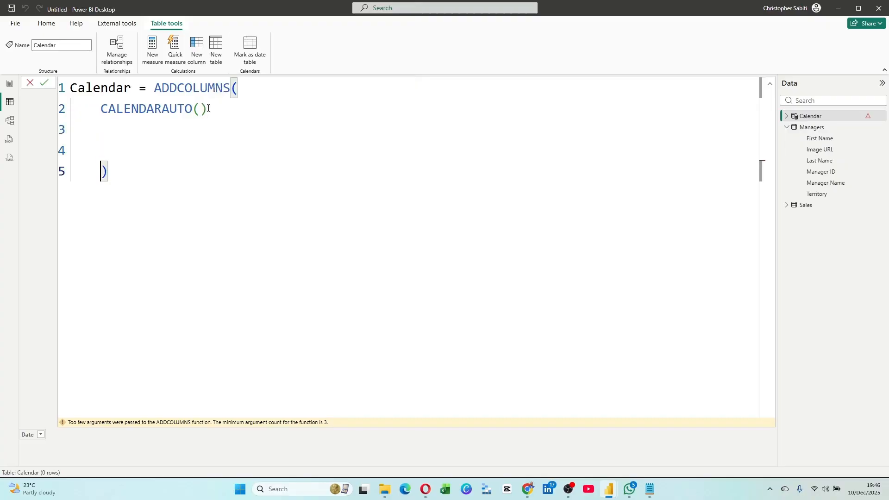
pyautogui.click(190, 167)
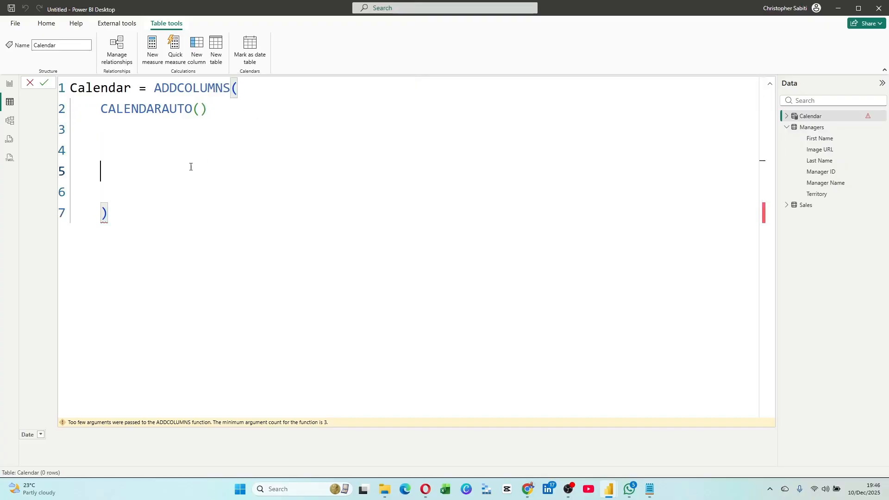
pyautogui.moveTo(154, 88); pyautogui.dragTo(238, 88)
pyautogui.moveTo(101, 116); pyautogui.dragTo(208, 108)
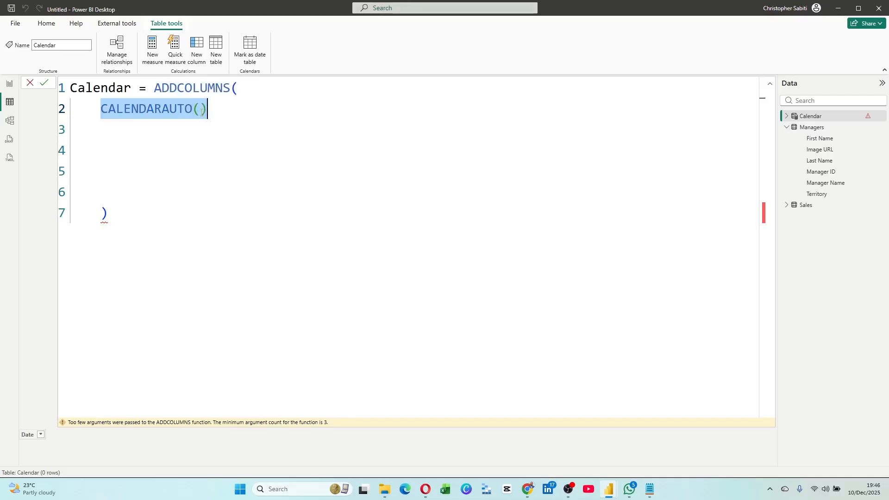
pyautogui.click(213, 122)
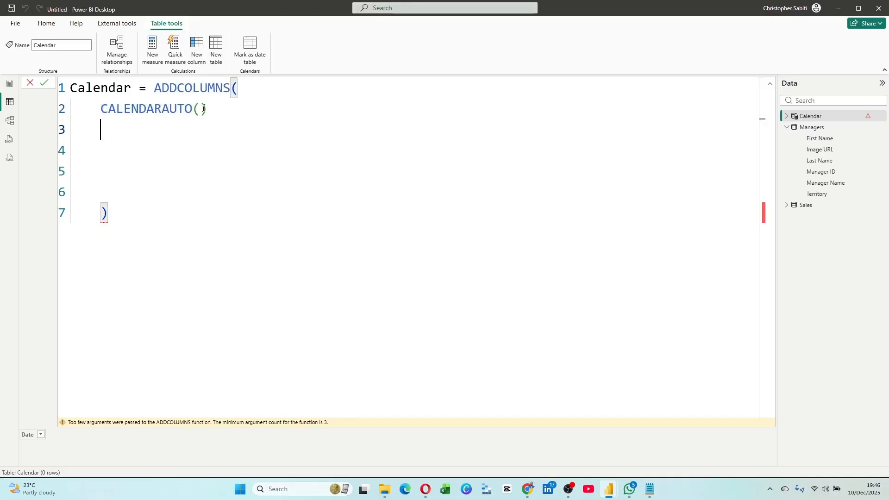
# Enter MIN(Sales[Date]), on a separate line inside the CALENDARAUTO parentheses as the start date.
pyautogui.click(199, 111)
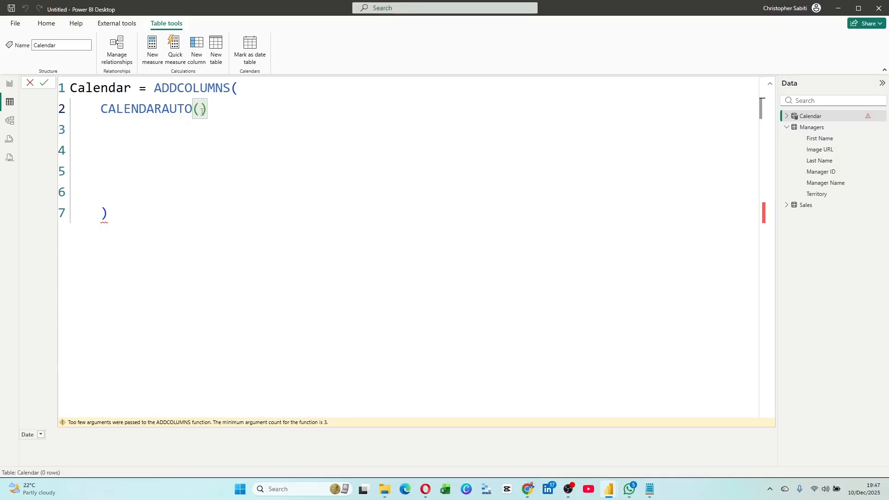
pyautogui.hotkey('shift', 'Return')
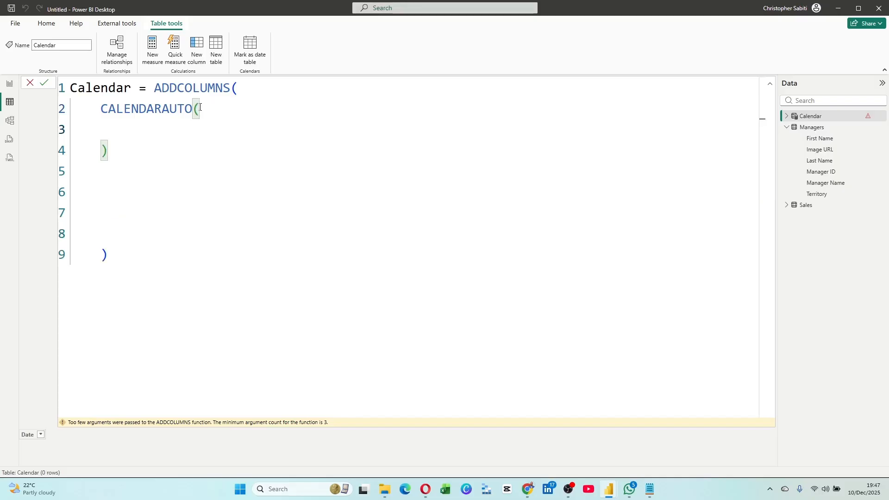
pyautogui.write('min')
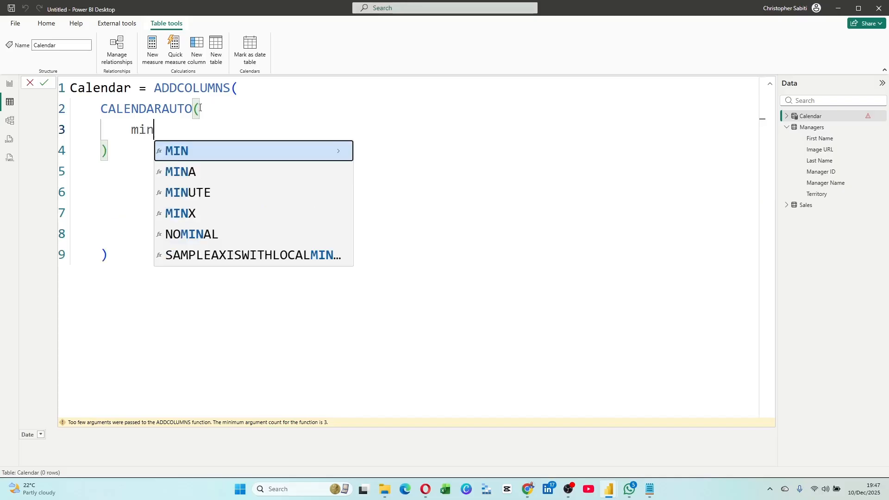
pyautogui.press('Tab')
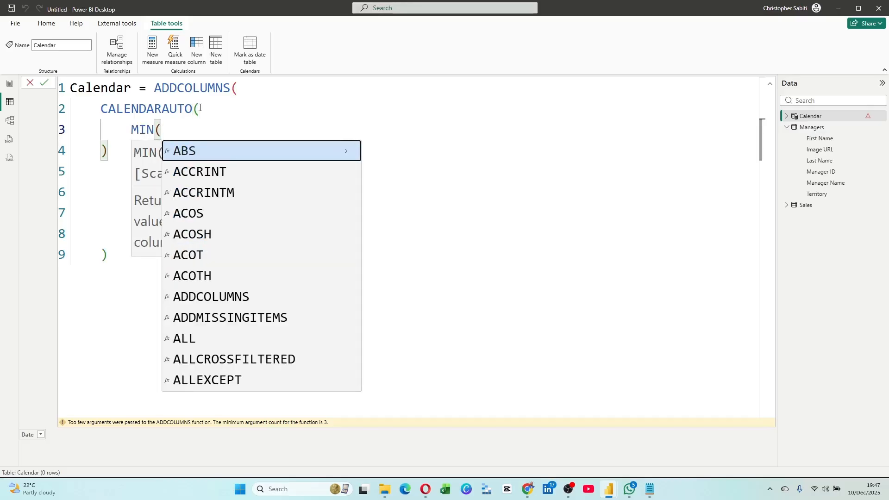
pyautogui.write('sal')
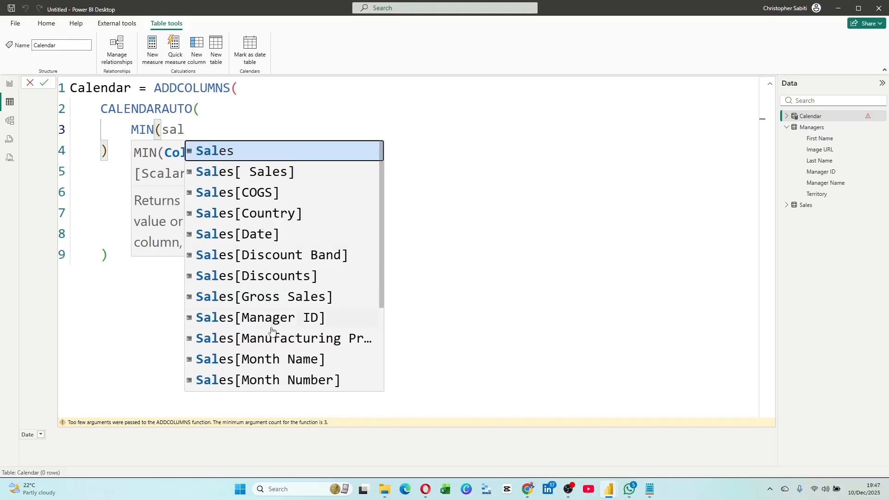
pyautogui.scroll(-2, 272, 338)
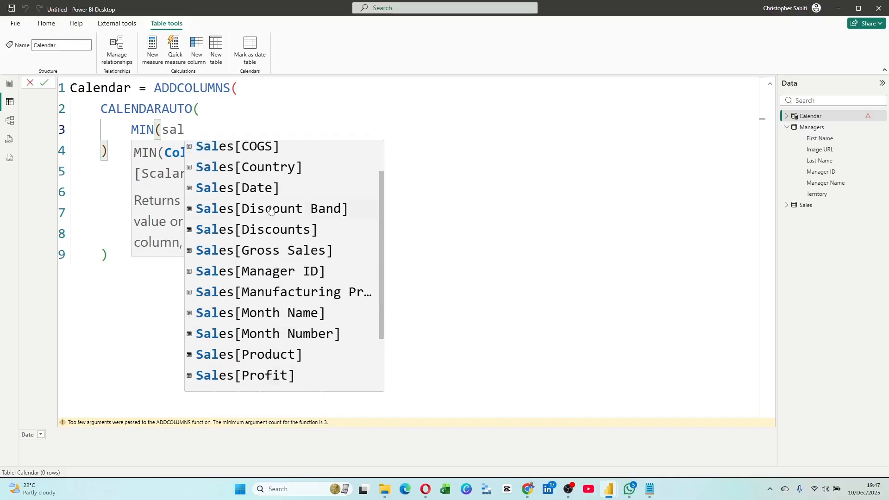
pyautogui.click(214, 190)
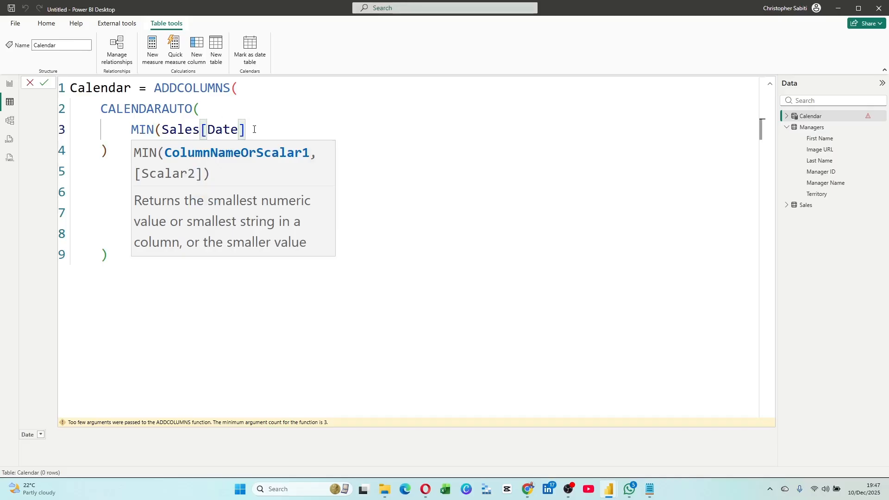
pyautogui.write(')')
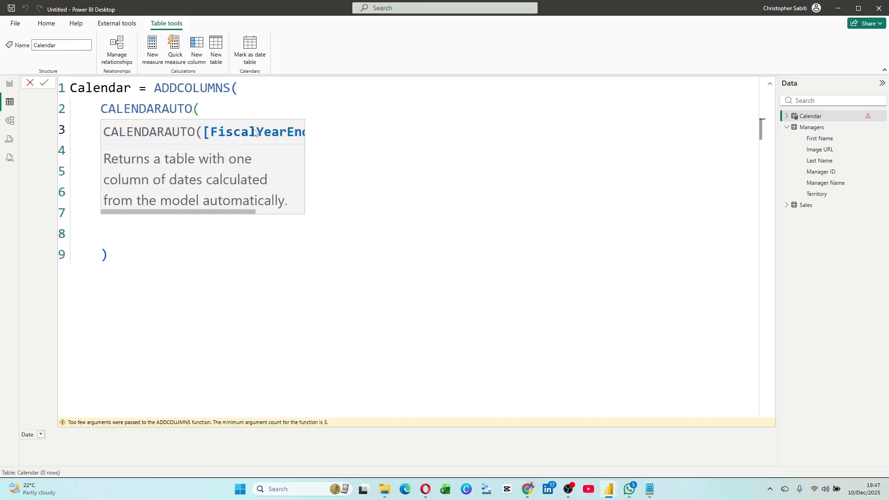
pyautogui.write('),')
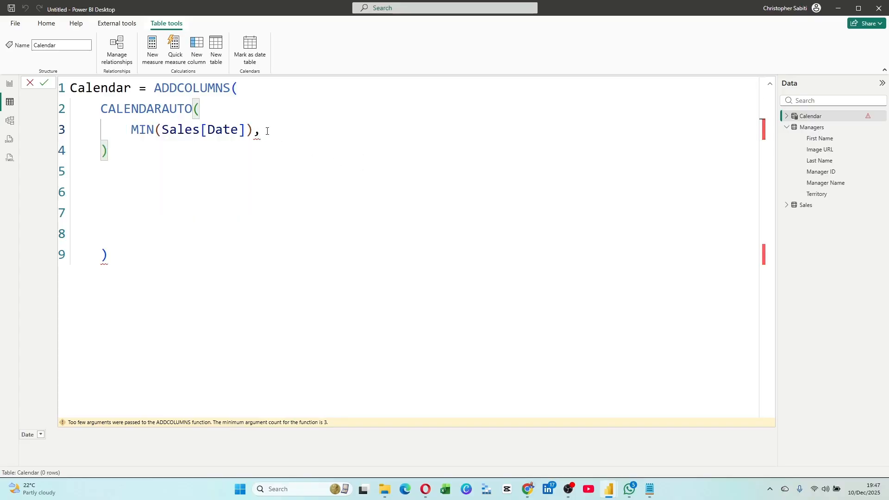
# Enter MAX(Sales[Date]) on a separate line below the MIN argument inside the CALENDARAUTO parentheses as the end date.
pyautogui.press('Return')
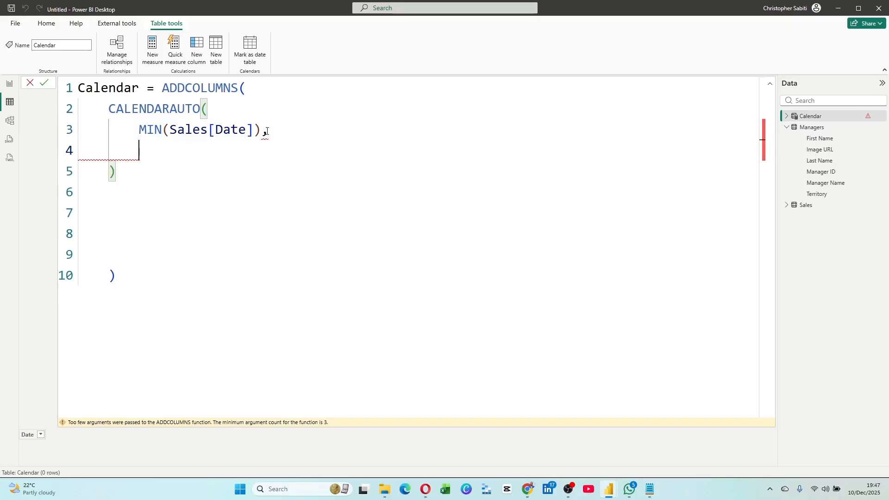
pyautogui.write('max')
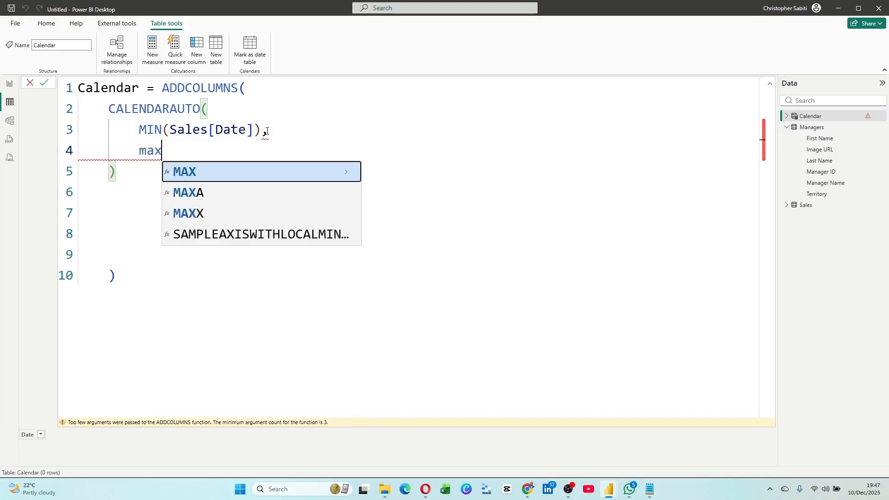
pyautogui.press('Tab')
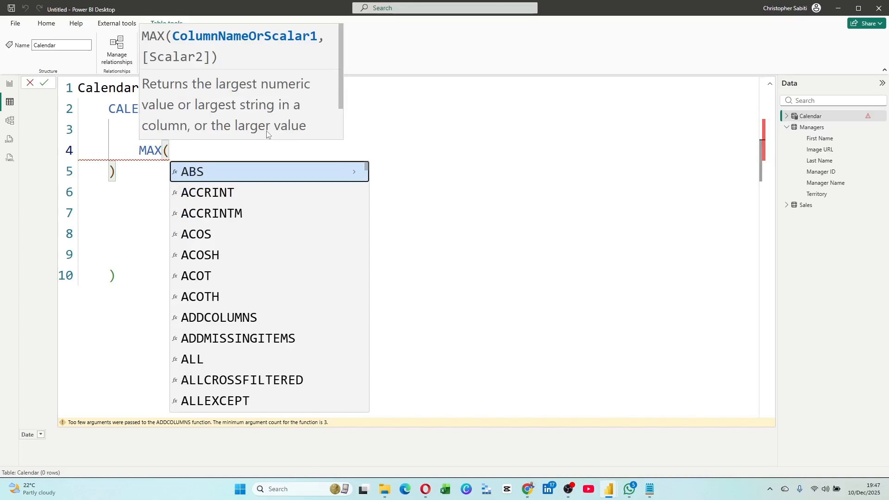
pyautogui.write('sale')
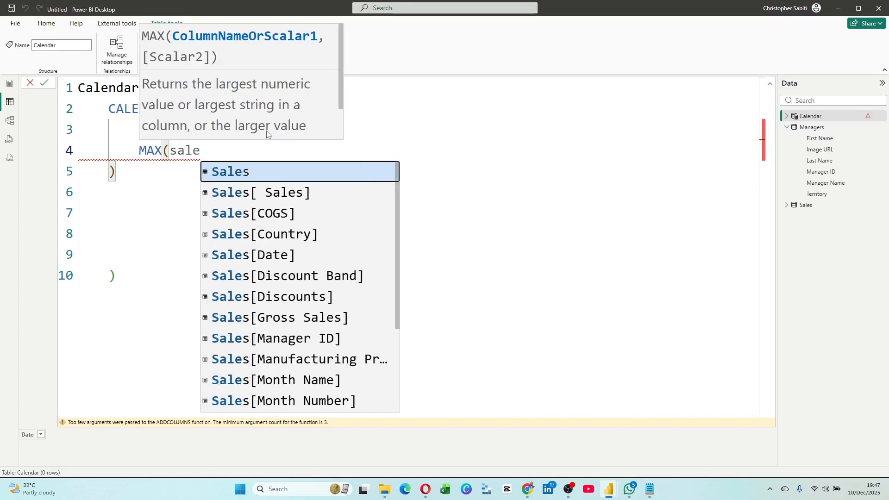
pyautogui.press('Down')
pyautogui.press('Down')
pyautogui.press('Down')
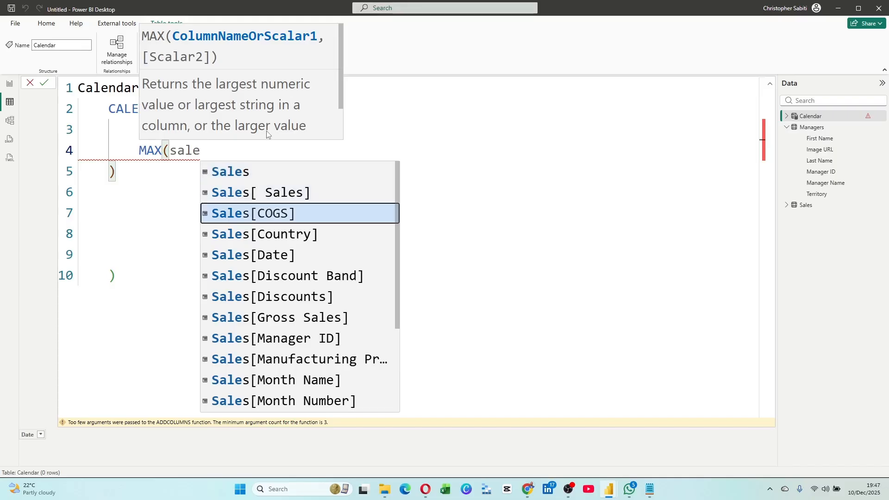
pyautogui.press('Down')
pyautogui.press('Tab')
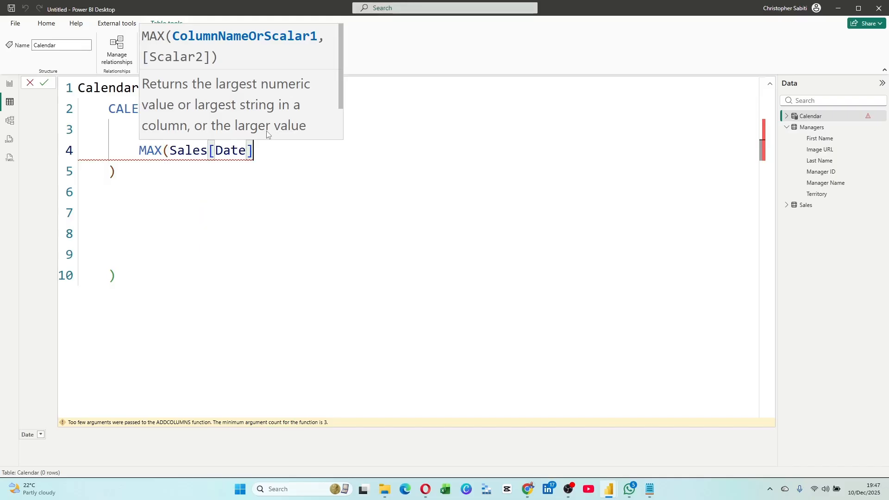
pyautogui.write(')')
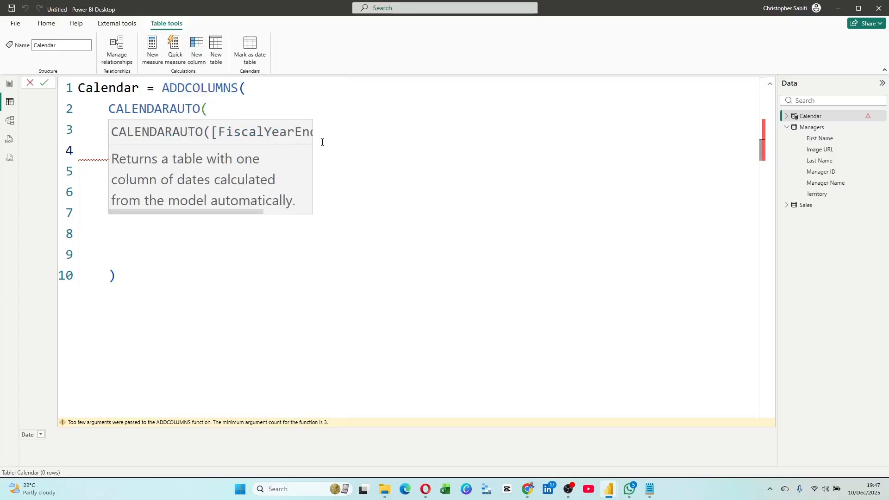
pyautogui.click(246, 260)
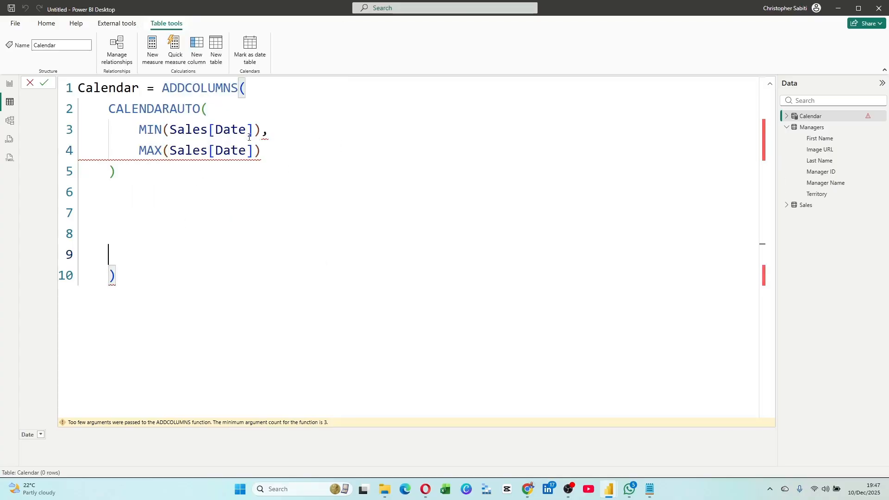
# Check the reference Calendar formula in Notepad and enclose the Sales table name in the MIN argument in single quotes.
pyautogui.moveTo(265, 135)
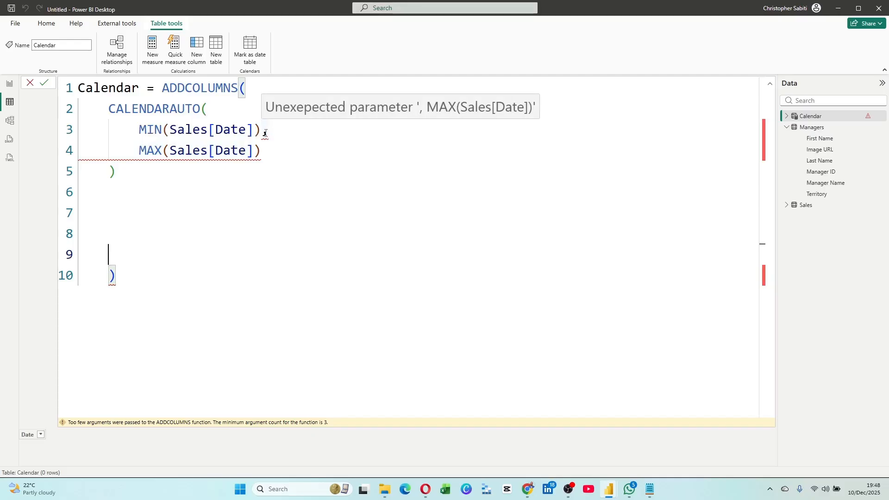
pyautogui.click(262, 133)
pyautogui.click(209, 111)
pyautogui.click(171, 149)
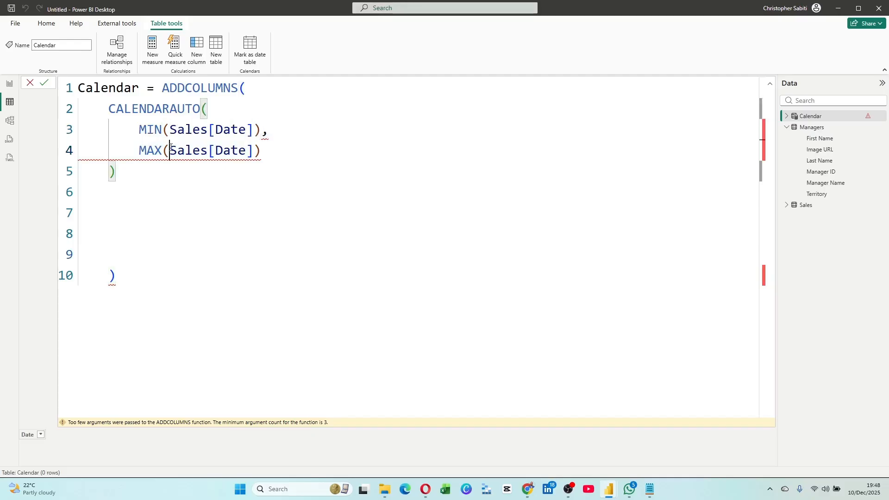
pyautogui.click(649, 490)
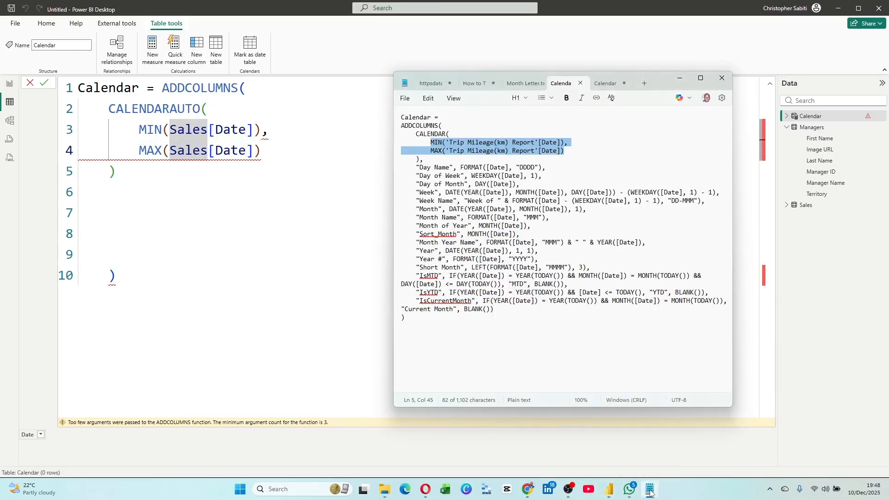
pyautogui.click(172, 128)
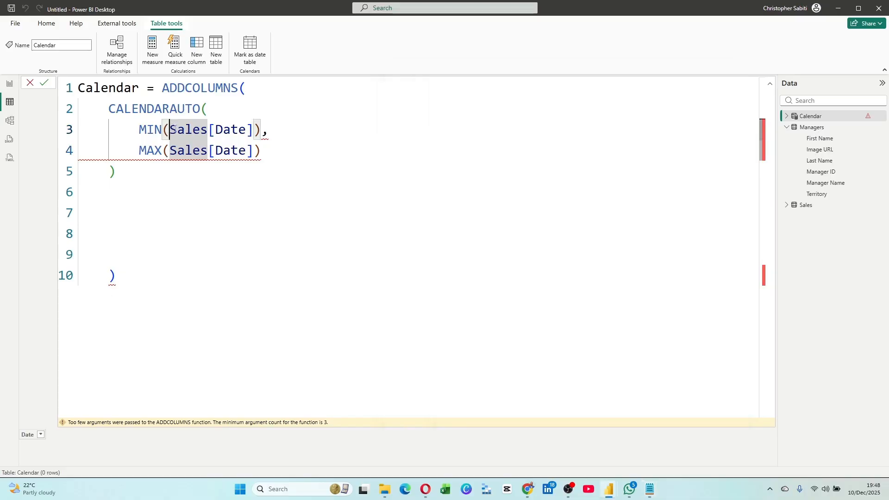
pyautogui.write("'")
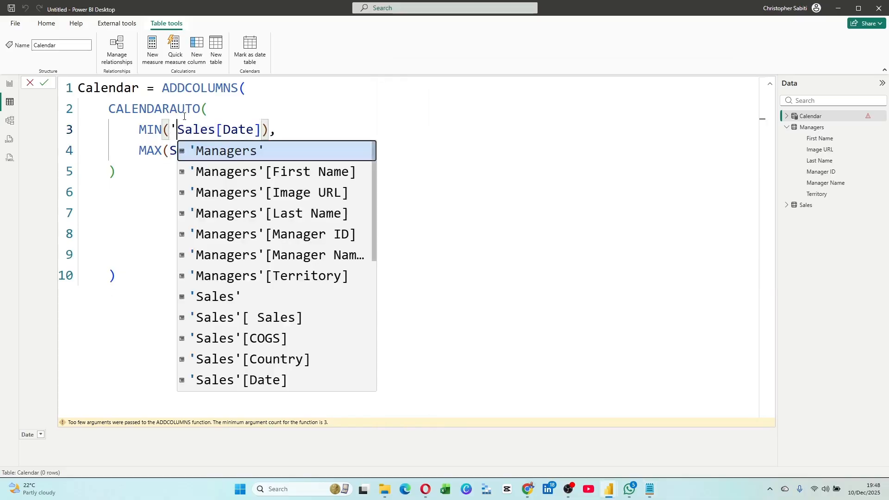
pyautogui.click(216, 127)
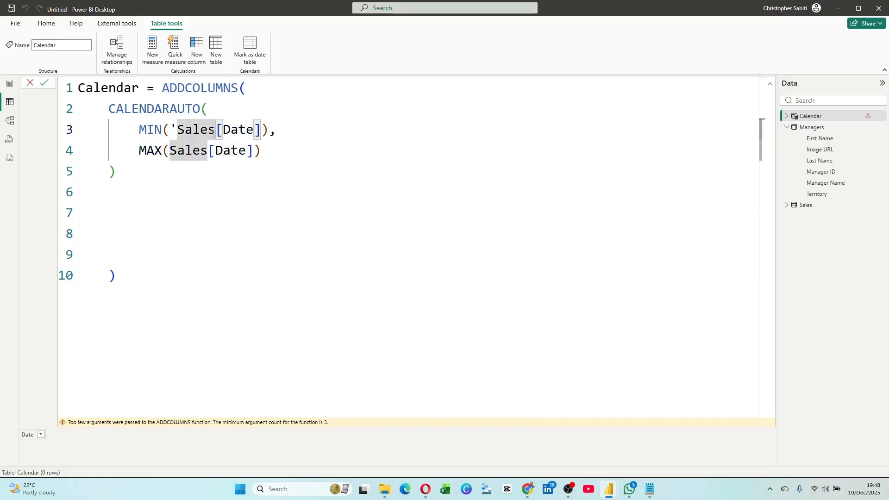
pyautogui.write("'")
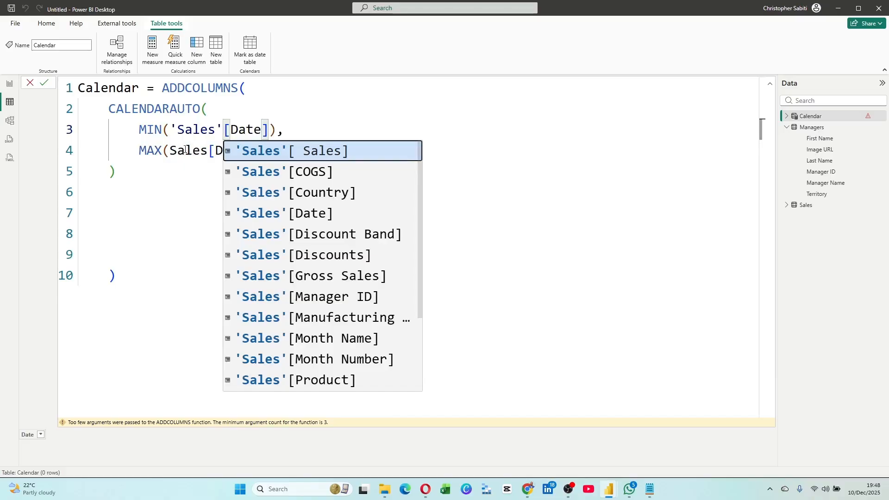
# Enclose the Sales table name in the MAX argument in single quotes.
pyautogui.click(169, 150)
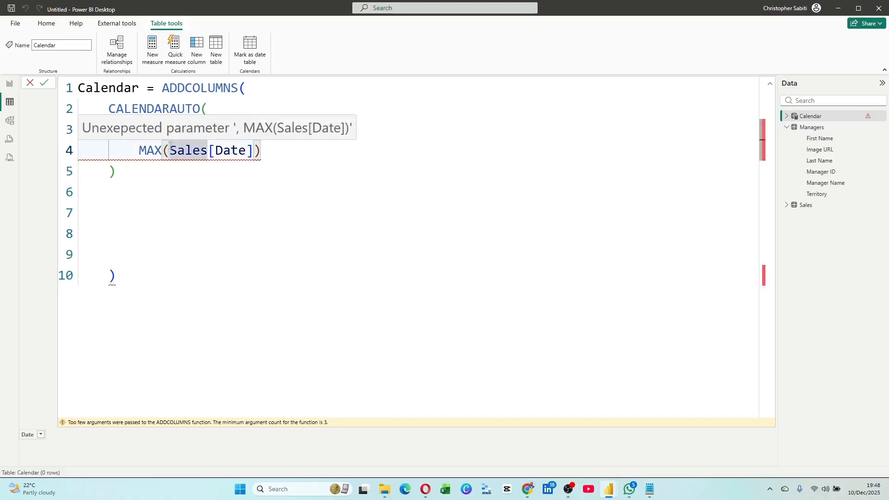
pyautogui.write("'")
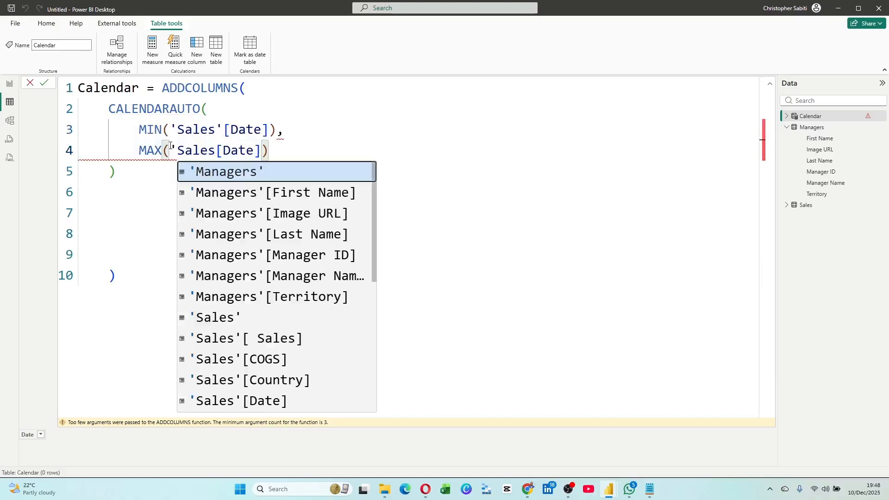
pyautogui.click(215, 148)
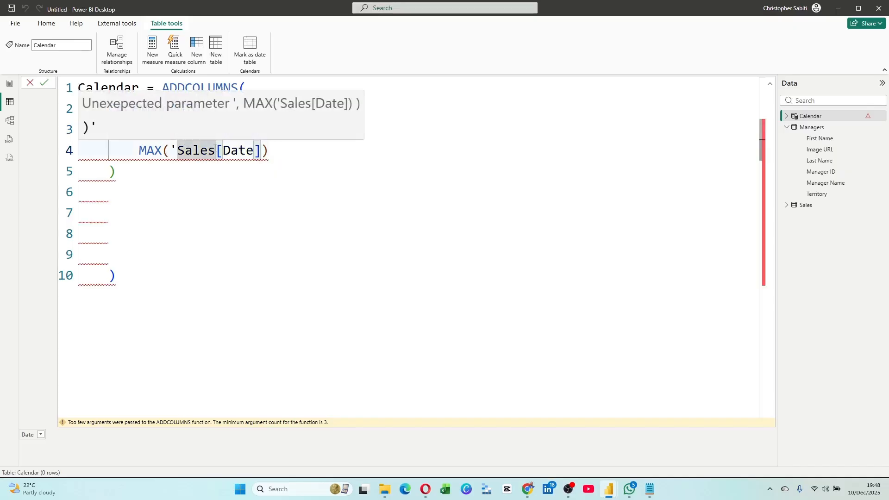
pyautogui.write("'")
pyautogui.click(286, 138)
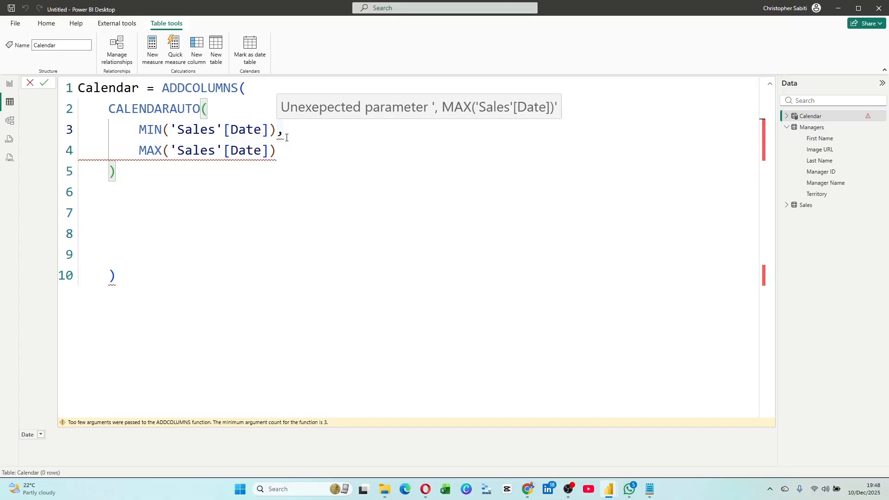
# Compare with the reference formula in Notepad and change the CALENDARAUTO function to CALENDAR in the Calendar formula.
pyautogui.moveTo(223, 131); pyautogui.dragTo(177, 131)
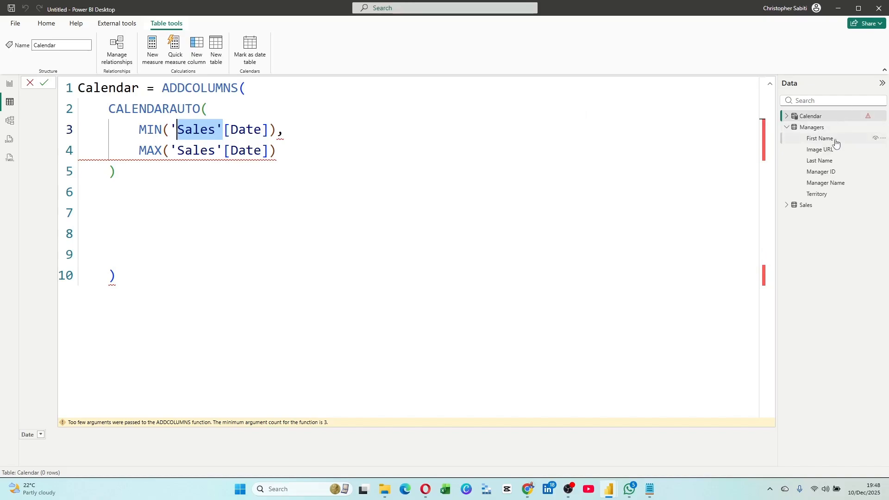
pyautogui.click(281, 155)
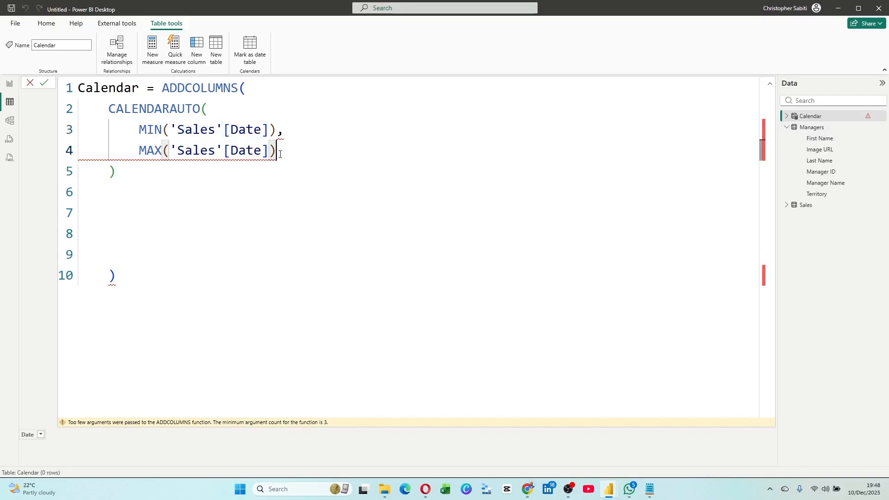
pyautogui.click(651, 487)
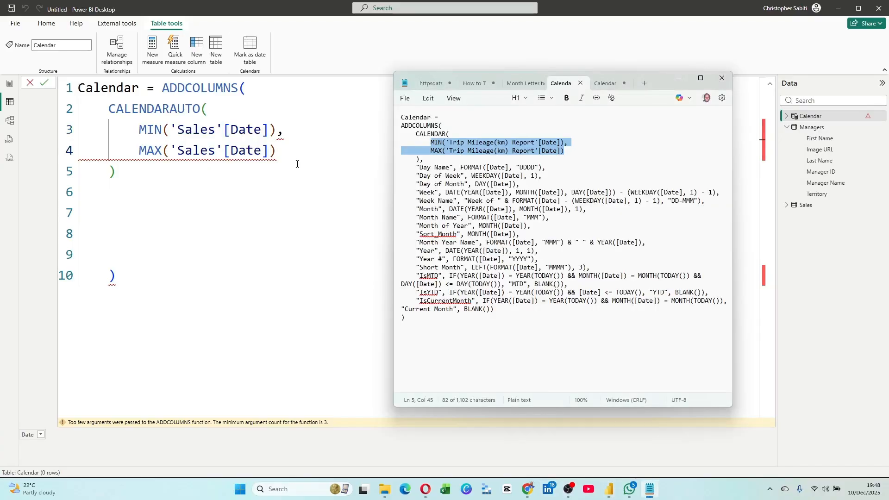
pyautogui.click(280, 154)
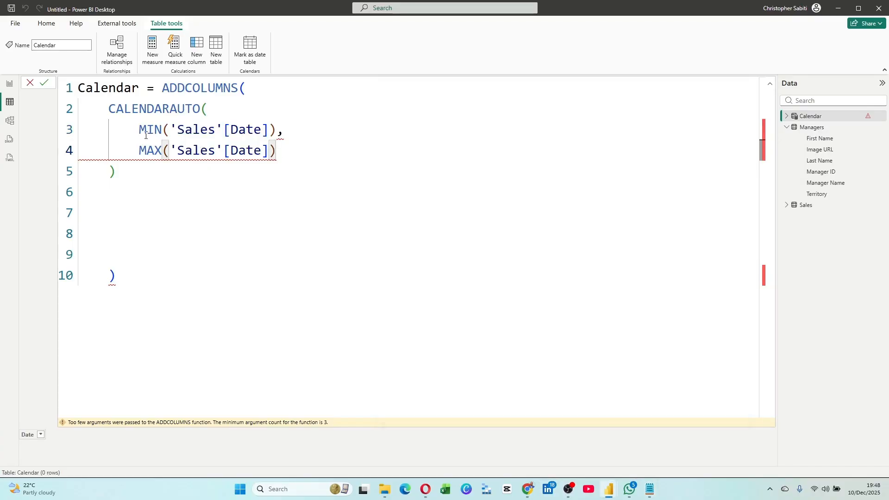
pyautogui.moveTo(108, 109); pyautogui.dragTo(216, 113)
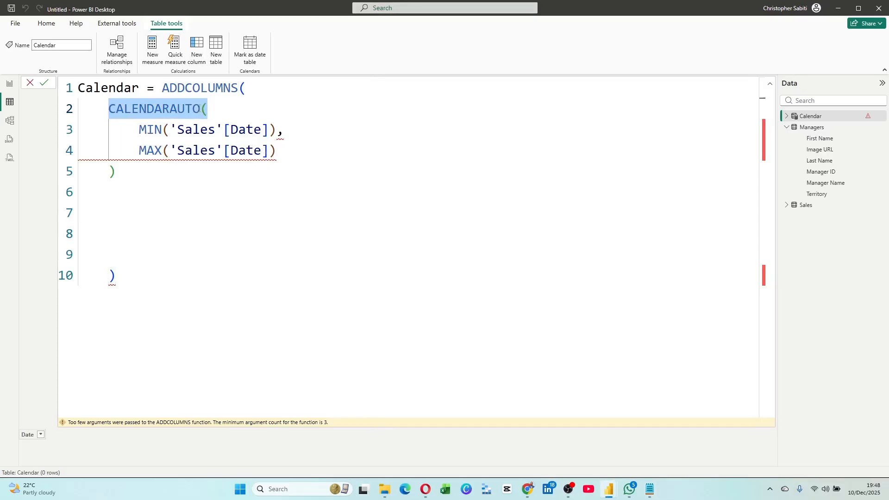
pyautogui.click(198, 150)
pyautogui.click(200, 109)
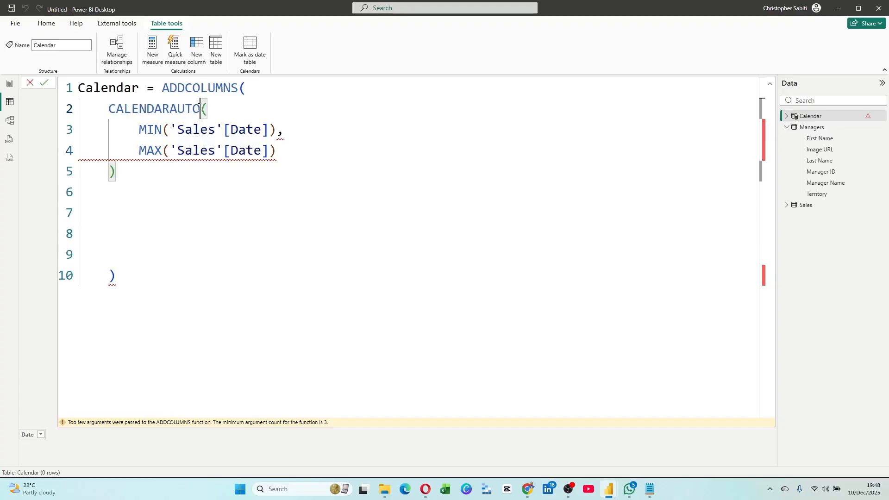
pyautogui.doubleClick(200, 109)
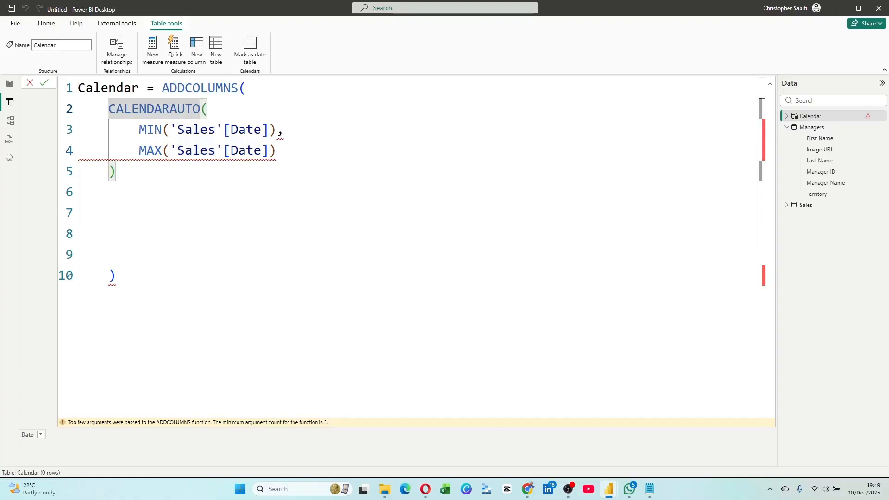
pyautogui.moveTo(139, 130); pyautogui.dragTo(192, 151)
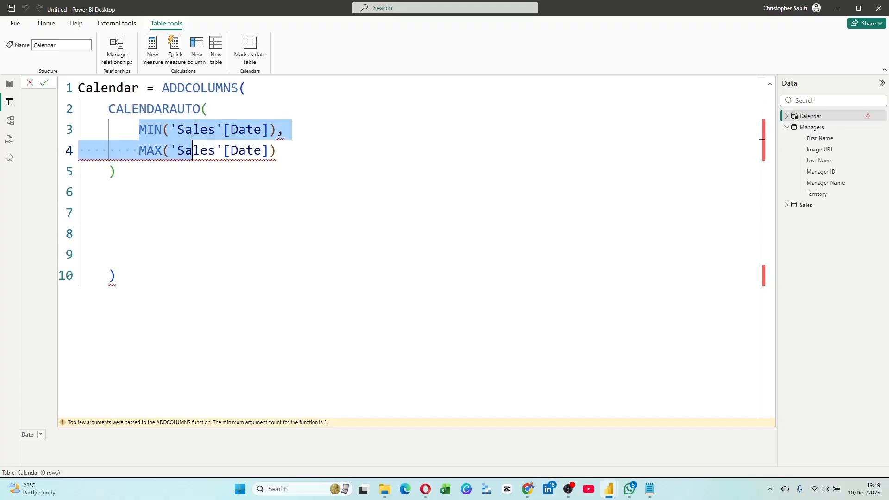
pyautogui.click(200, 108)
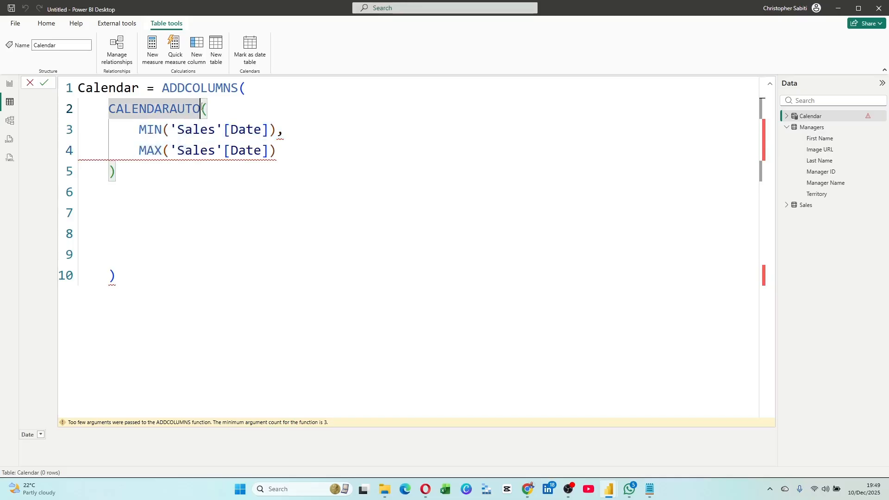
pyautogui.press('BackSpace')
pyautogui.press('BackSpace')
pyautogui.press('BackSpace')
pyautogui.press('BackSpace')
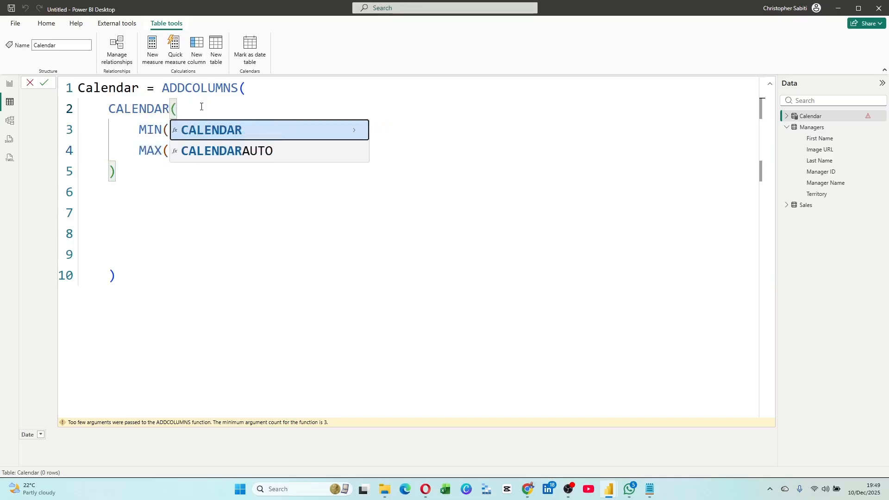
pyautogui.click(222, 212)
# Remove the ADDCOLUMNS wrapper and its closing parenthesis from the Calendar formula, keeping only the CALENDAR call, and commit the formula.
pyautogui.click(194, 134)
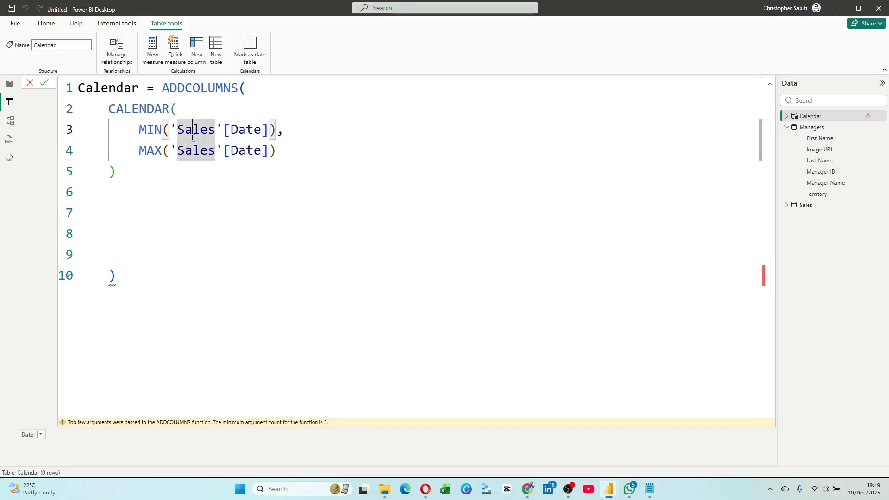
pyautogui.click(169, 108)
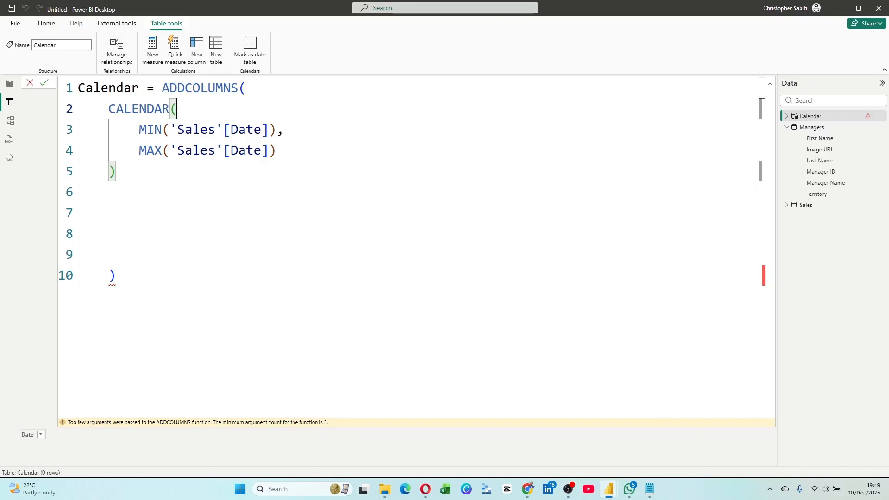
pyautogui.moveTo(138, 129); pyautogui.dragTo(273, 129)
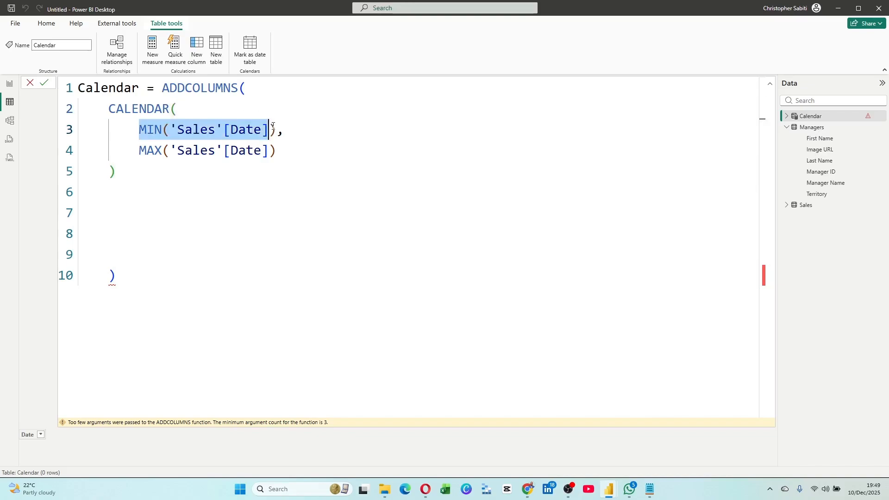
pyautogui.moveTo(139, 151); pyautogui.dragTo(272, 149)
pyautogui.click(115, 272)
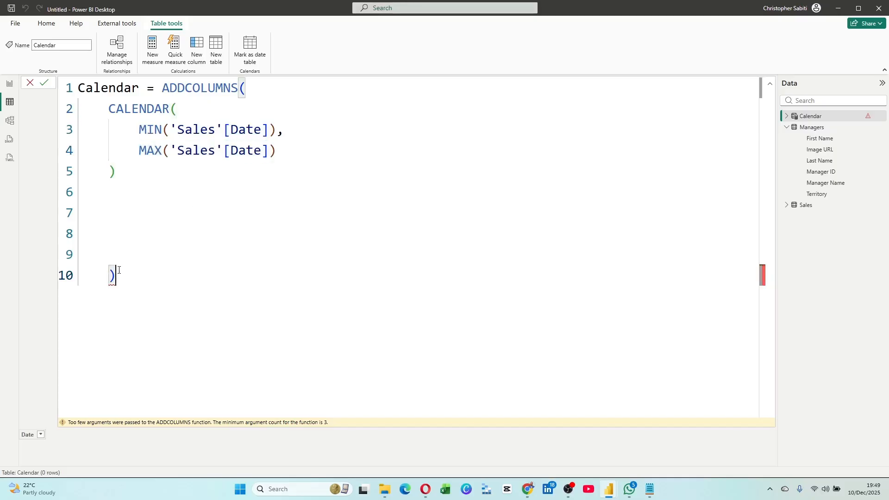
pyautogui.click(127, 199)
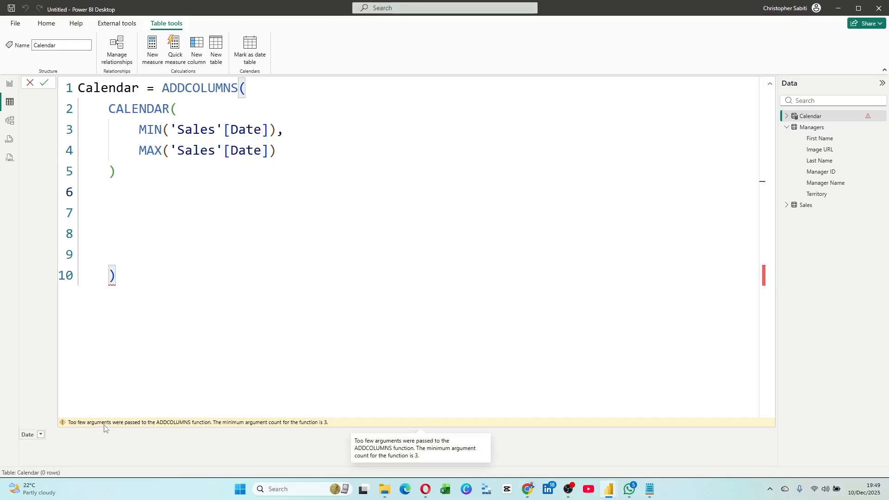
pyautogui.moveTo(163, 88); pyautogui.dragTo(252, 83)
pyautogui.press('BackSpace')
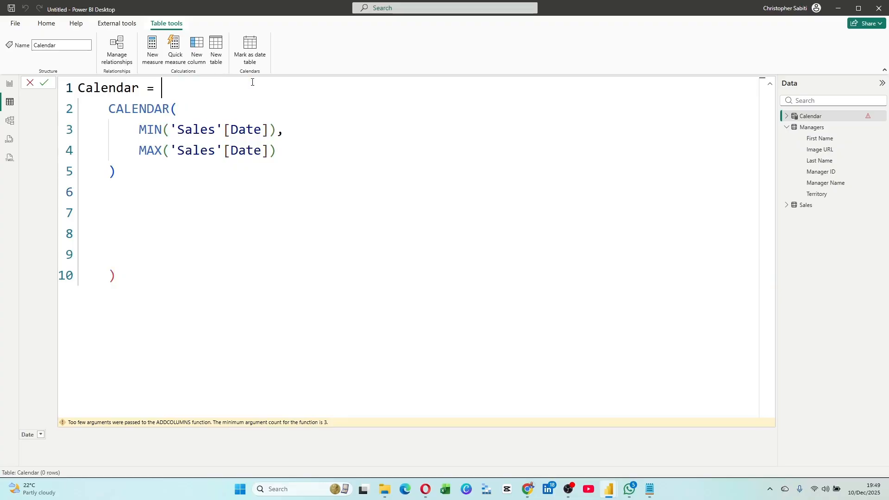
pyautogui.click(117, 274)
pyautogui.press('BackSpace')
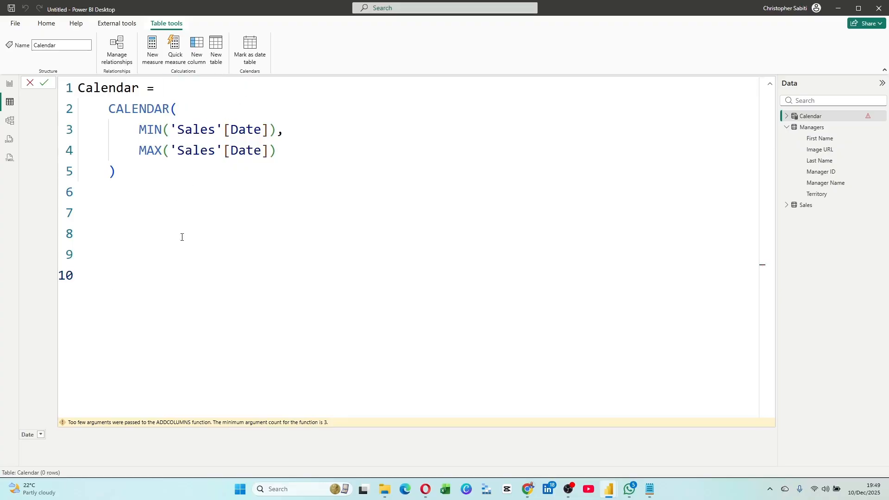
pyautogui.click(181, 237)
pyautogui.click(45, 83)
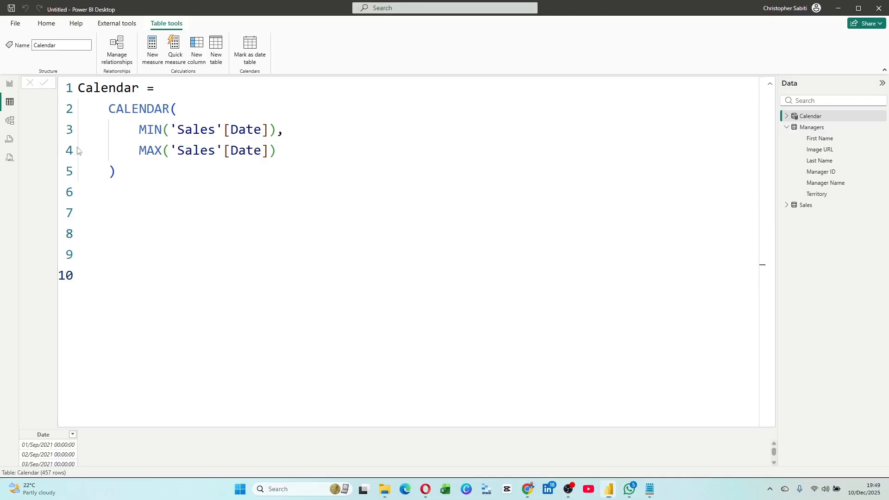
# Examine the generated Calendar table beside the full ADDCOLUMNS reference formula in Notepad, from the CALENDAR call to the IsCurrentMonth column.
pyautogui.click(770, 83)
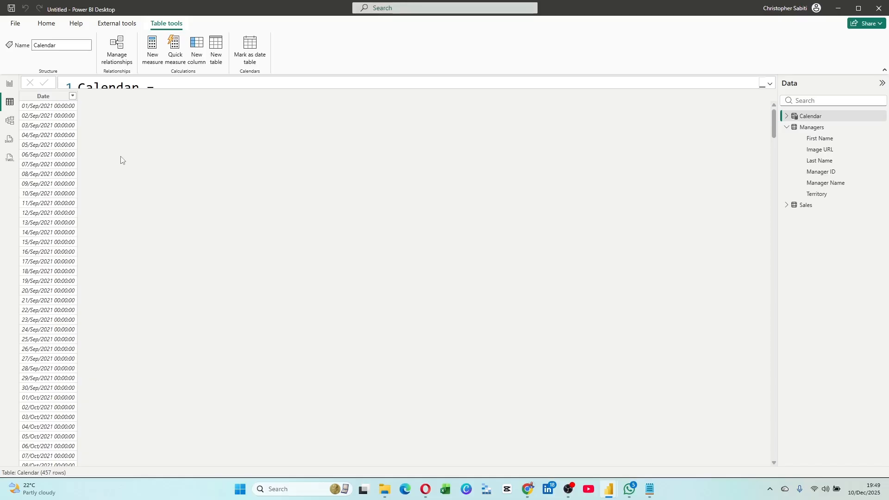
pyautogui.moveTo(649, 489)
pyautogui.click(648, 463)
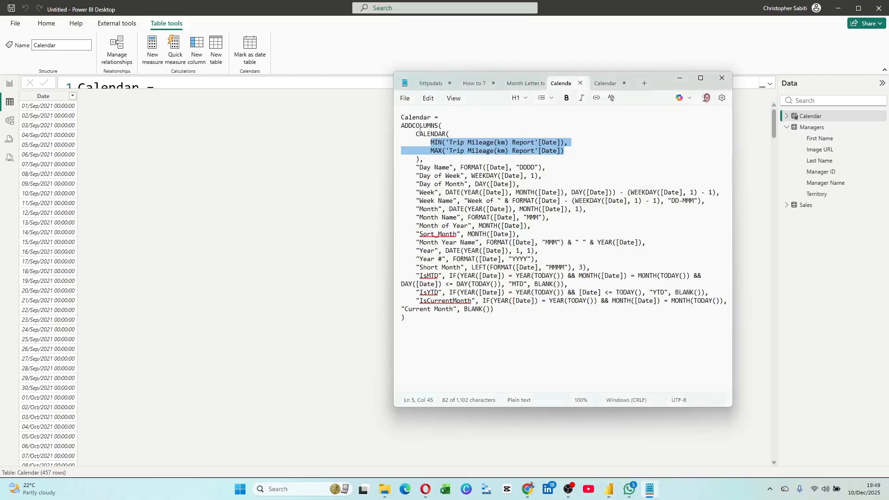
pyautogui.moveTo(403, 121); pyautogui.dragTo(604, 316)
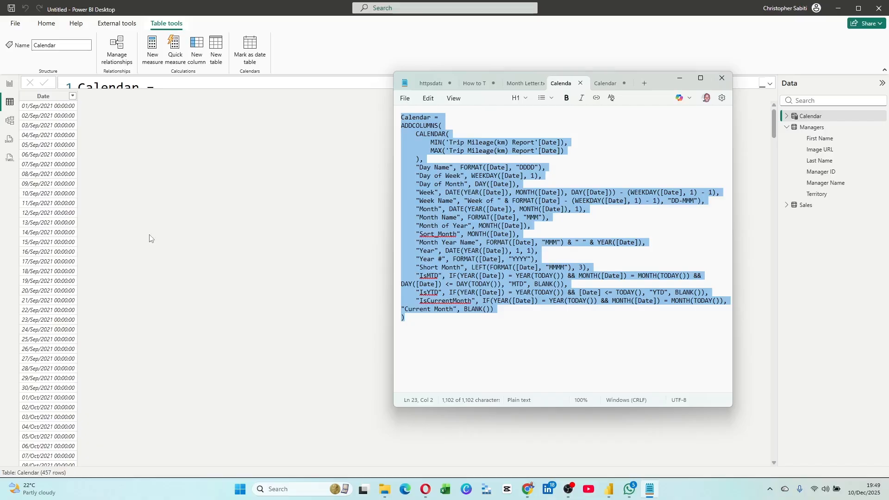
pyautogui.click(160, 167)
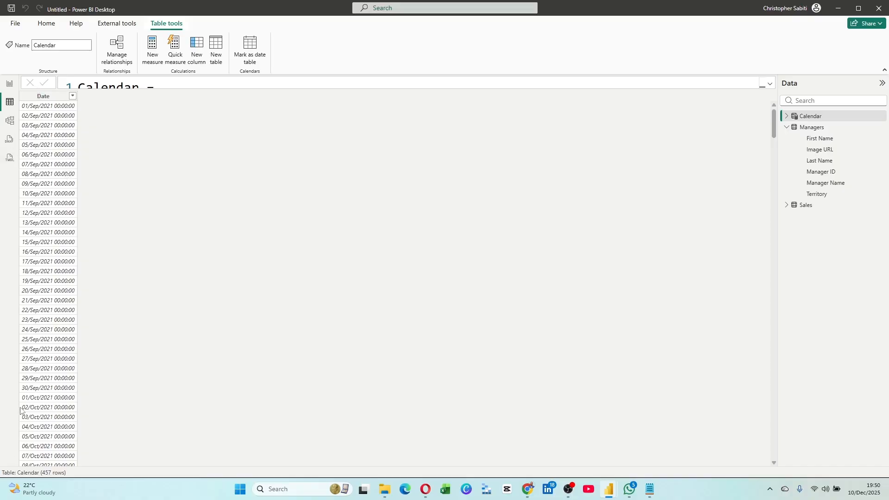
pyautogui.click(650, 489)
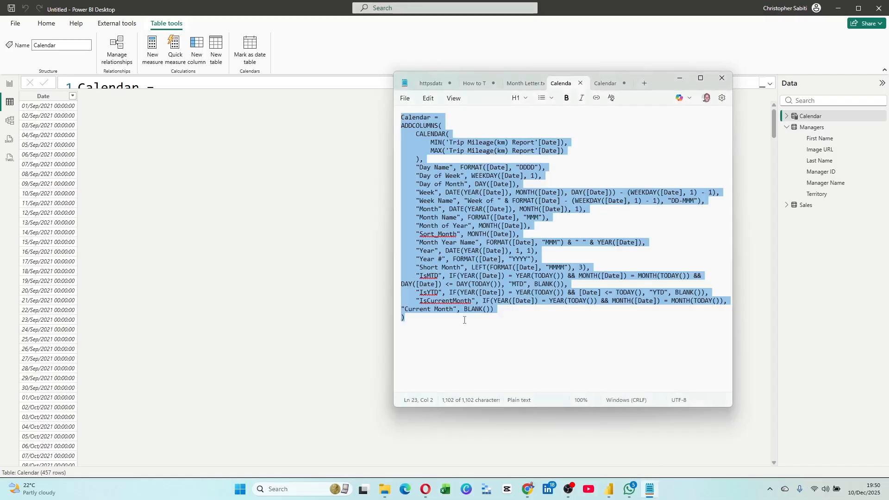
pyautogui.click(470, 281)
pyautogui.moveTo(494, 309); pyautogui.dragTo(384, 125)
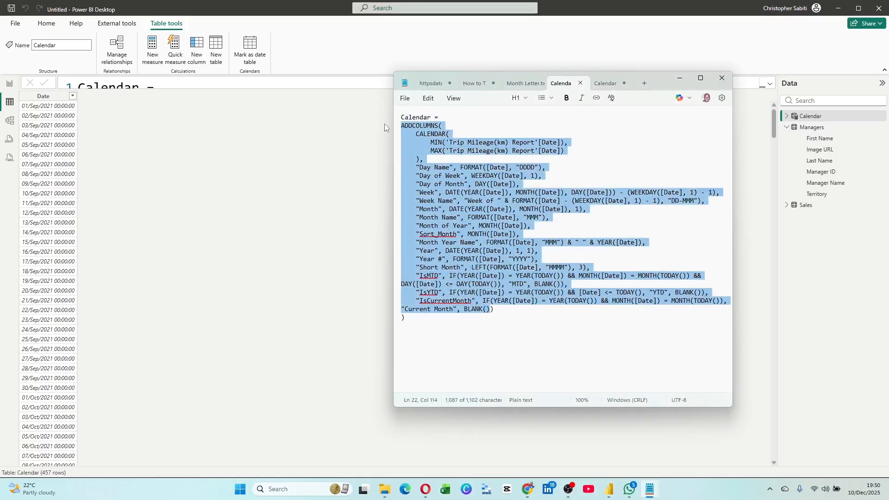
pyautogui.click(153, 162)
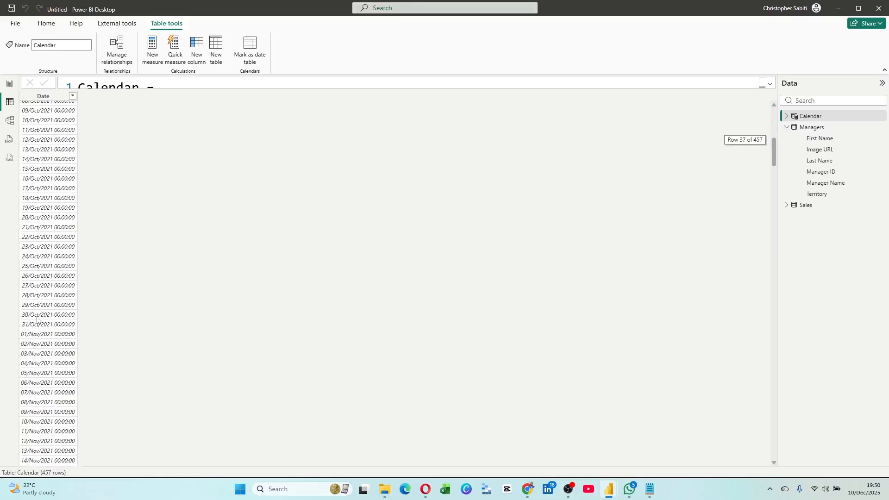
# Look through the Calendar table's Date column to check the last dates it covers.
pyautogui.scroll(-20, 58, 317)
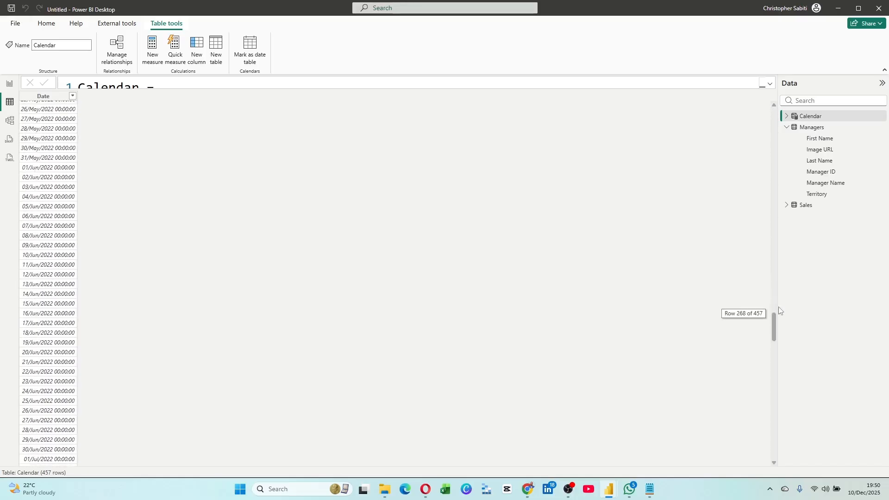
pyautogui.moveTo(774, 319); pyautogui.dragTo(774, 463)
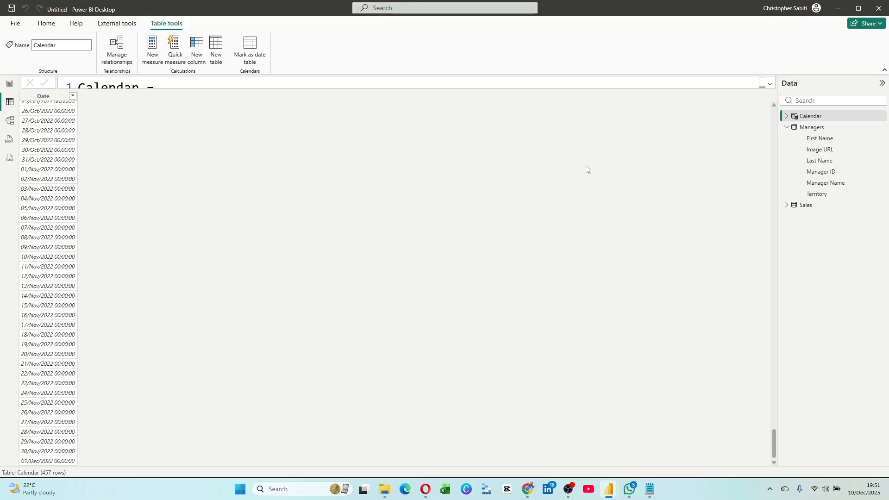
pyautogui.scroll(15, 158, 197)
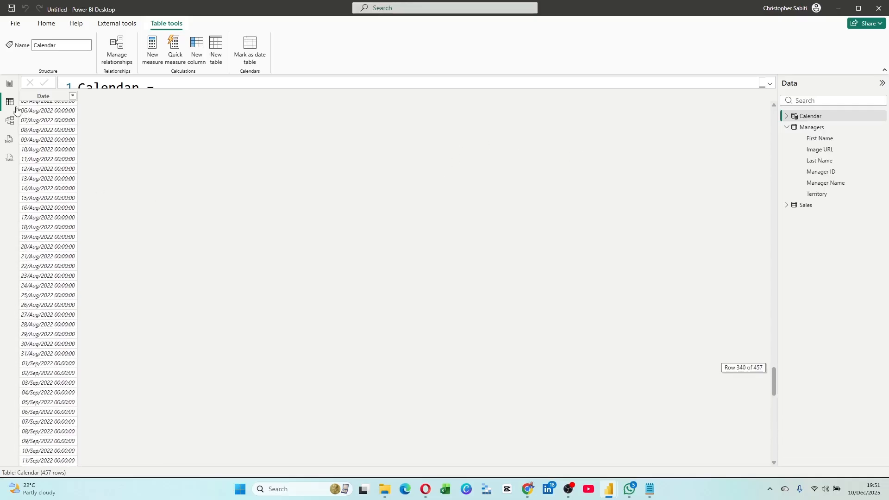
# Check the Day Name line of the reference formula in Notepad, and add a comma and a new line after the CALENDAR call.
pyautogui.click(770, 84)
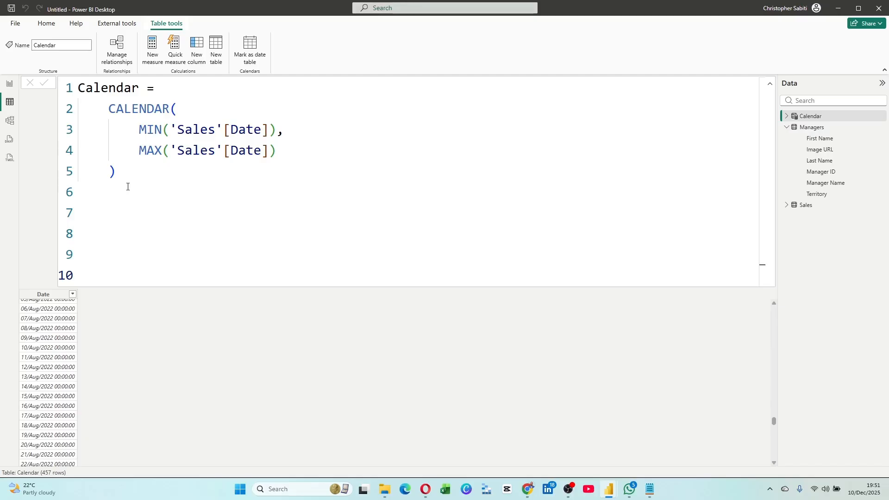
pyautogui.click(649, 489)
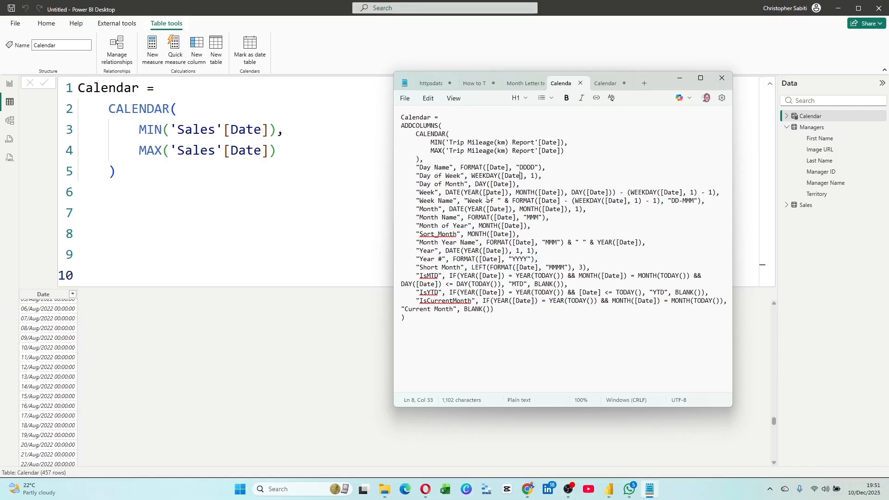
pyautogui.moveTo(459, 168); pyautogui.dragTo(485, 168)
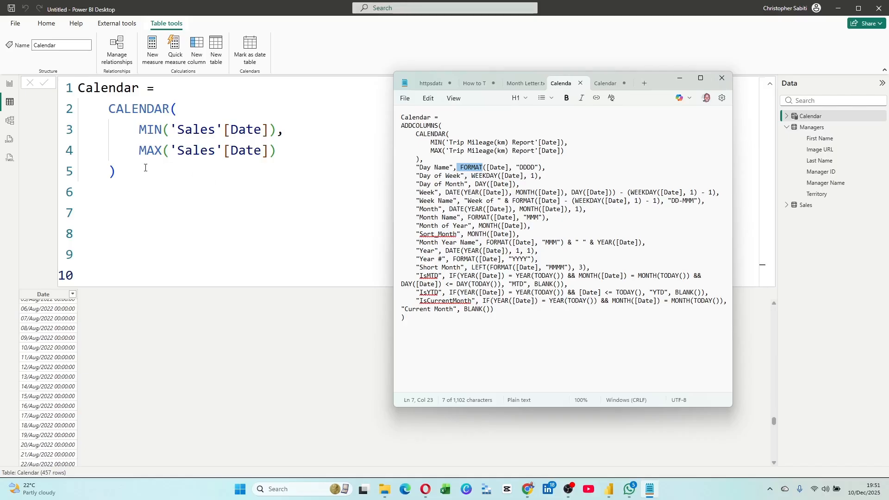
pyautogui.click(111, 194)
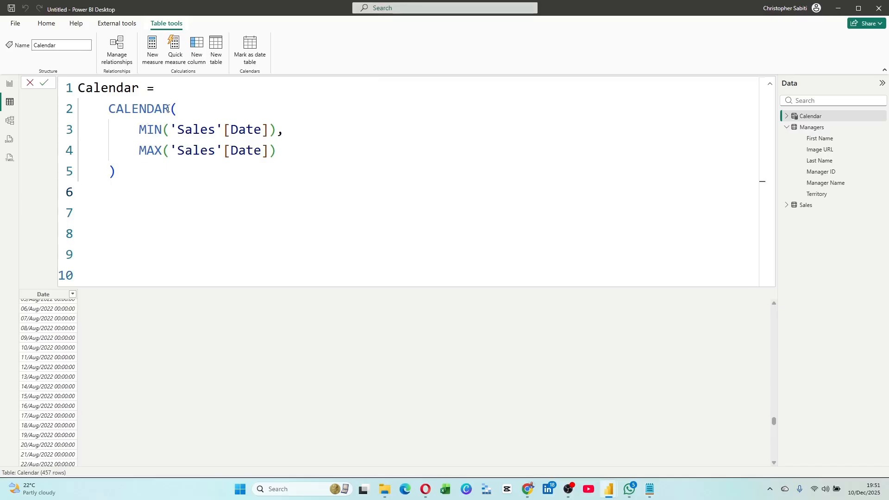
pyautogui.click(134, 176)
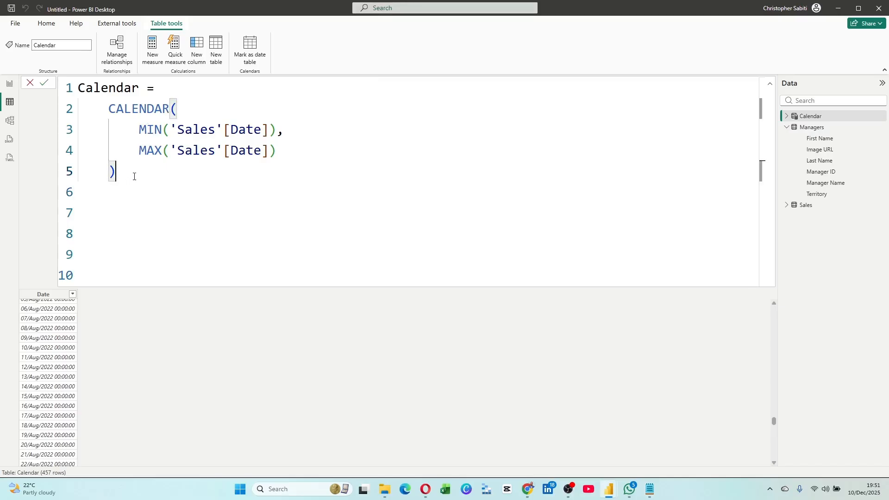
pyautogui.write(',')
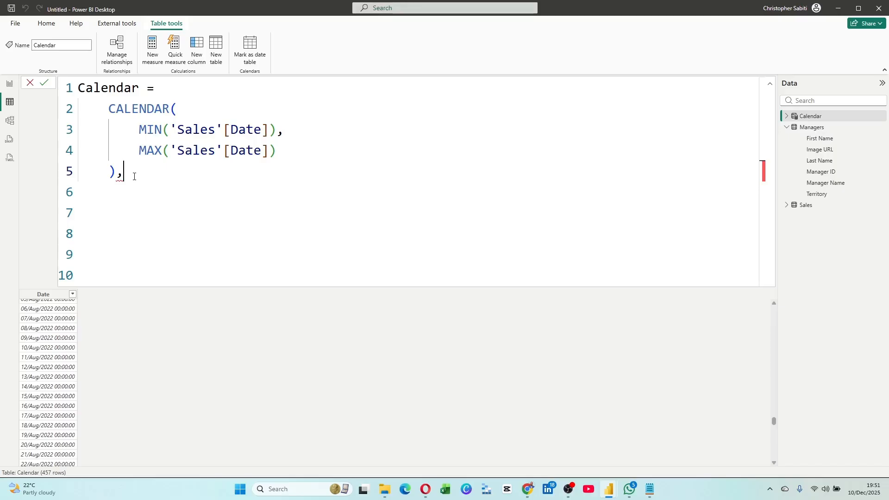
pyautogui.press('Return')
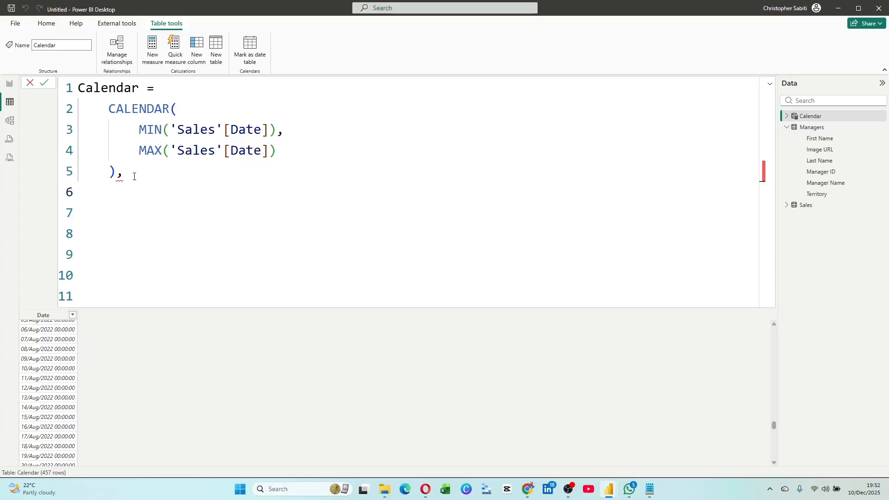
# Enter "Day Name" in double quotes as the new column's name on the line below the CALENDAR call.
pyautogui.write('"DAte')
pyautogui.press('BackSpace')
pyautogui.press('BackSpace')
pyautogui.press('BackSpace')
pyautogui.hotkey('alt', 'Tab')
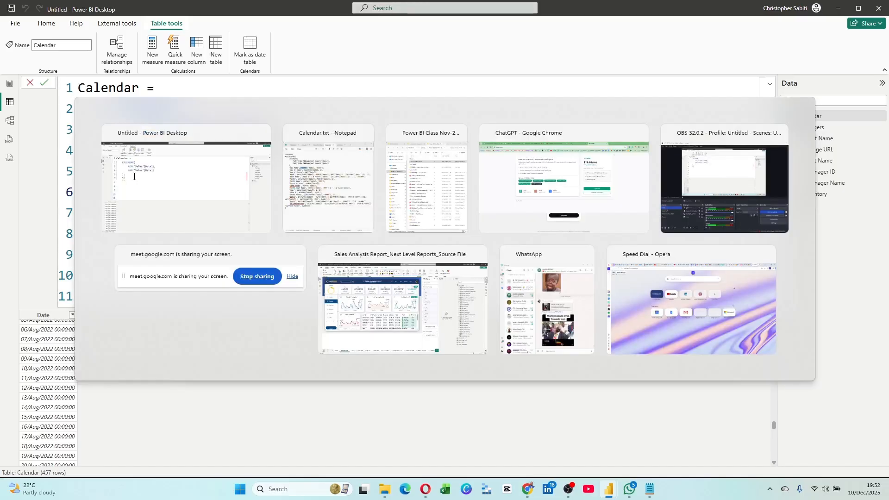
pyautogui.hotkey('alt', 'Tab')
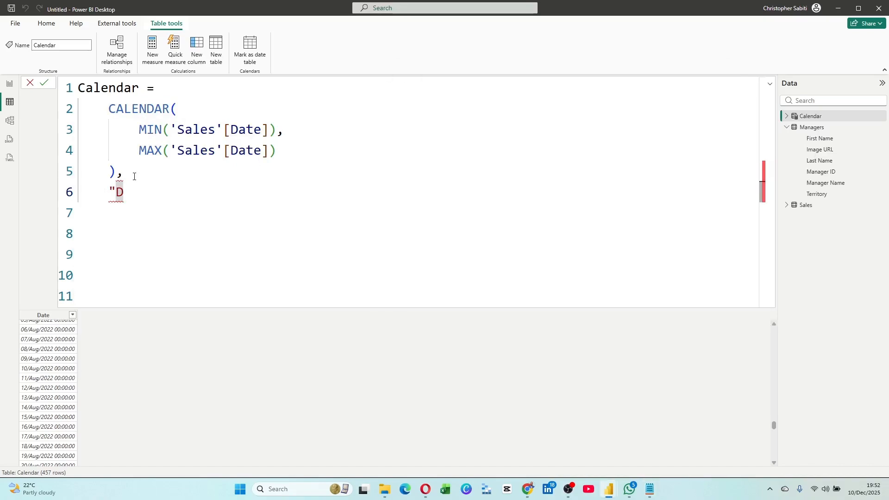
pyautogui.write('ay Name')
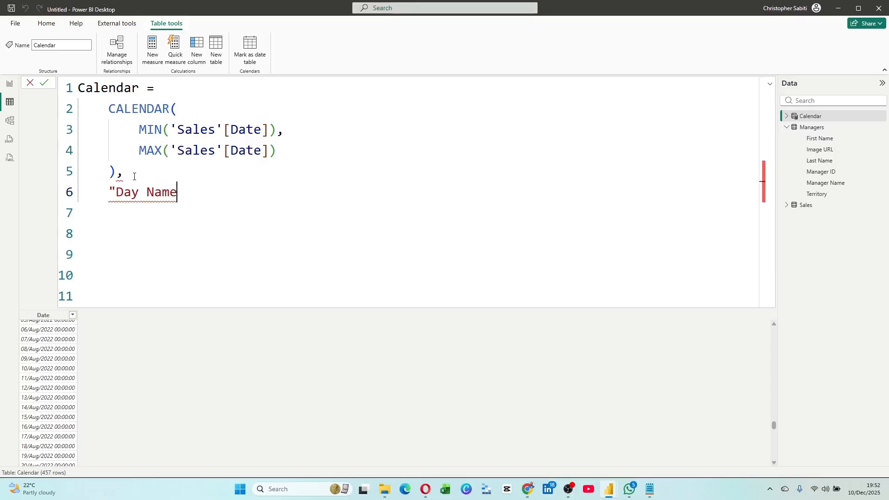
pyautogui.write('"')
# Check the Day Name line of the reference formula in Notepad, and start a FORMAT call after the "Day Name" column name.
pyautogui.moveTo(162, 199)
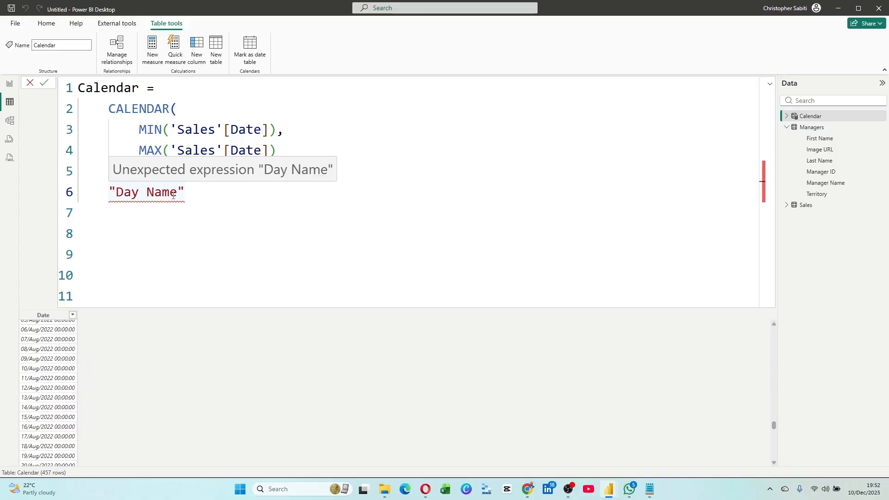
pyautogui.hotkey('alt', 'Tab')
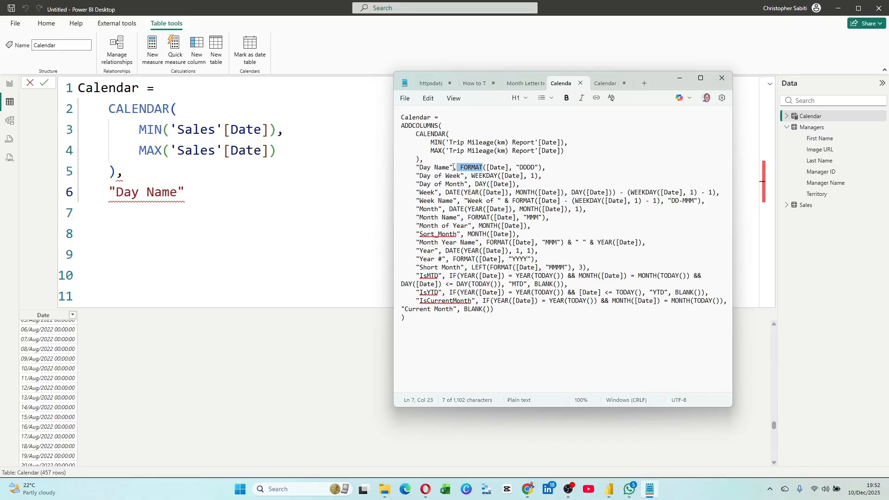
pyautogui.hotkey('alt', 'Tab')
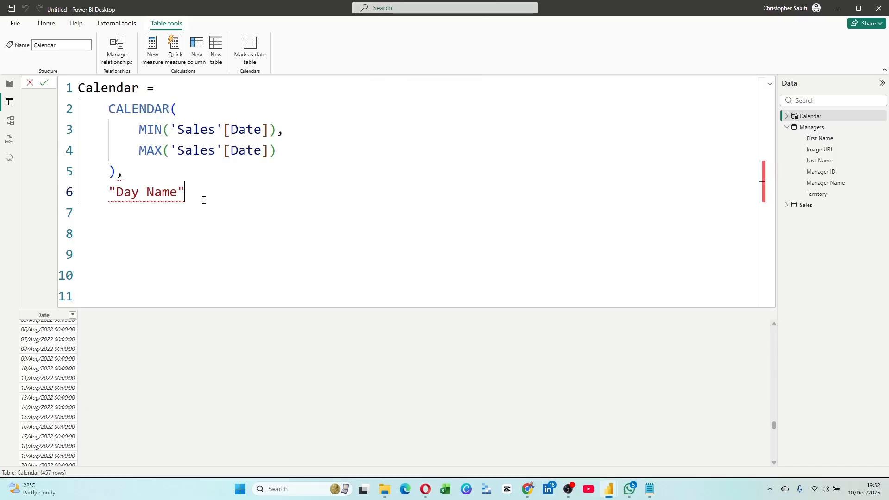
pyautogui.hotkey('alt', 'Tab')
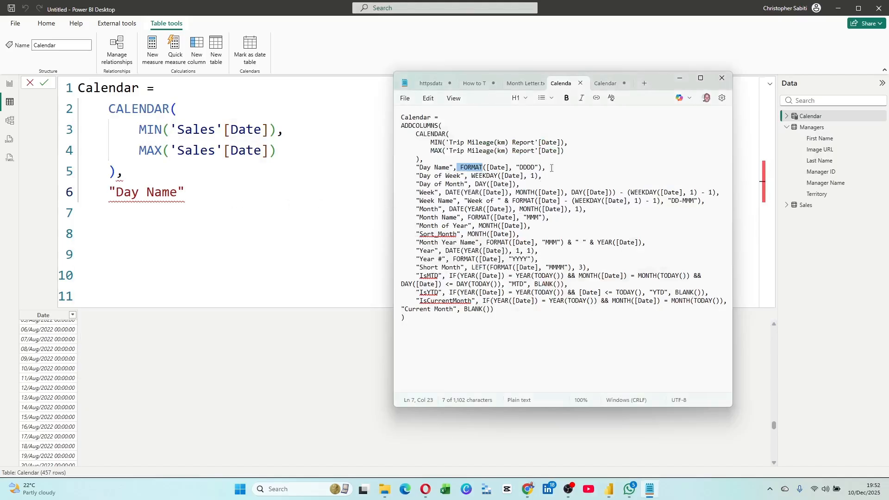
pyautogui.click(190, 198)
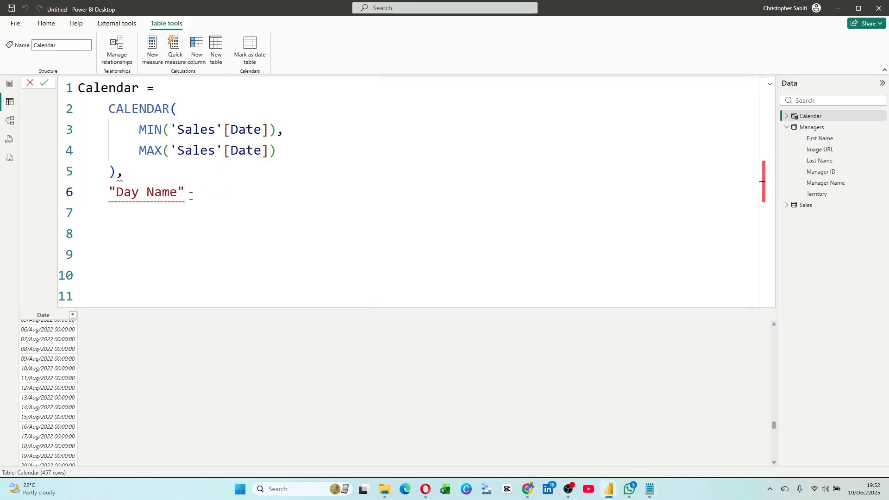
pyautogui.write(',')
pyautogui.write('format')
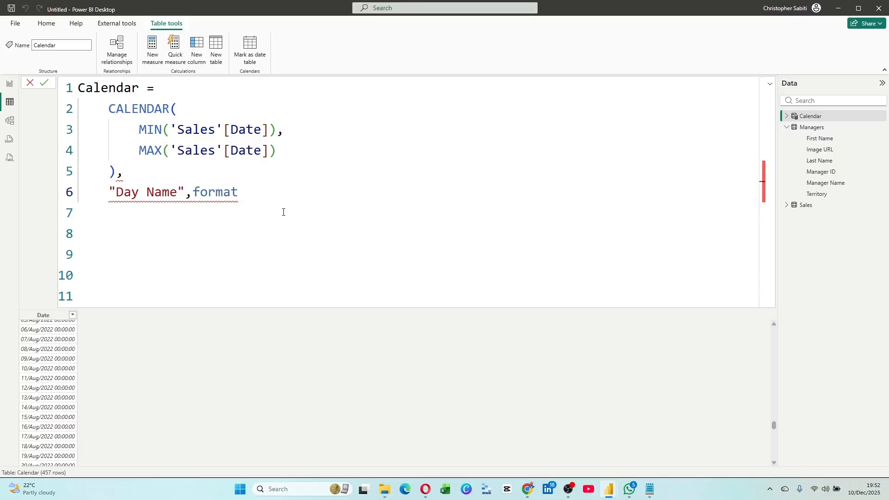
pyautogui.write('(')
# Recheck the reference formula and enter [Date] as the first argument of the FORMAT call.
pyautogui.moveTo(219, 193)
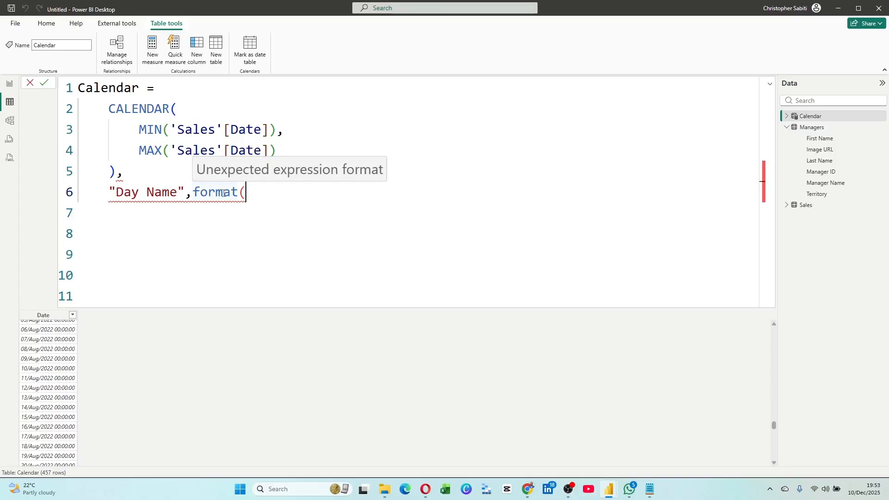
pyautogui.hotkey('alt', 'Tab')
pyautogui.hotkey('alt', 'Tab')
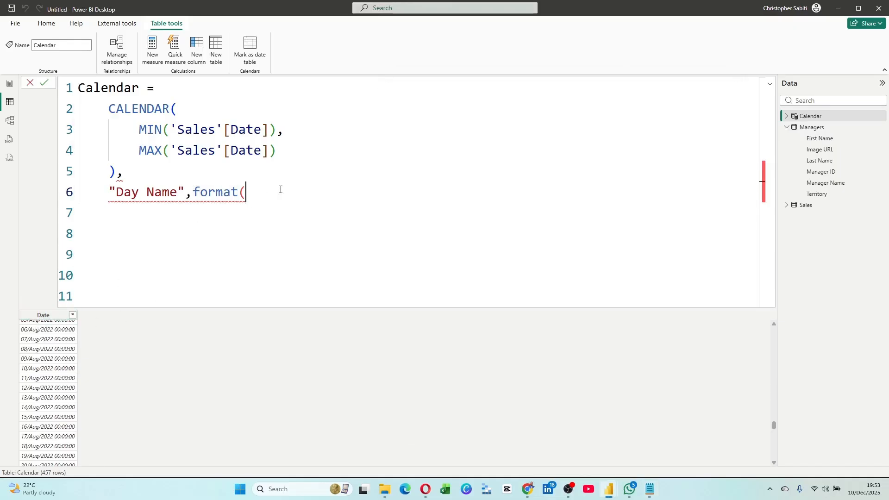
pyautogui.write('[date]')
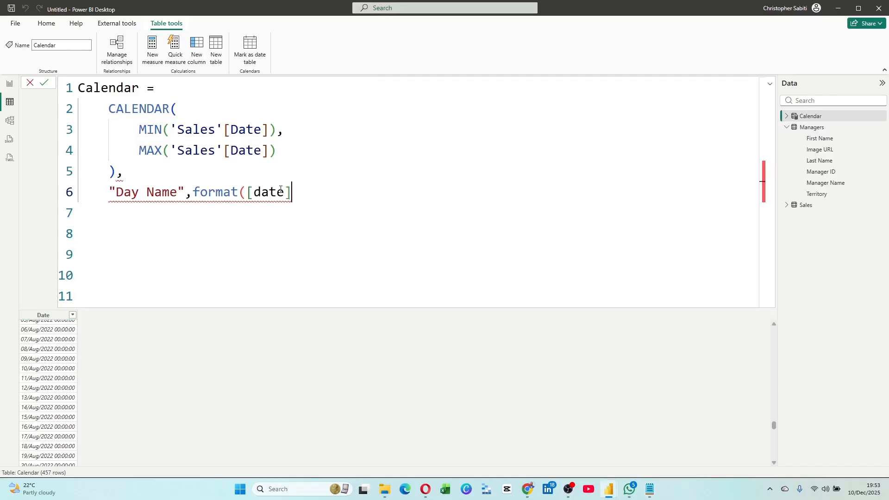
pyautogui.click(262, 193)
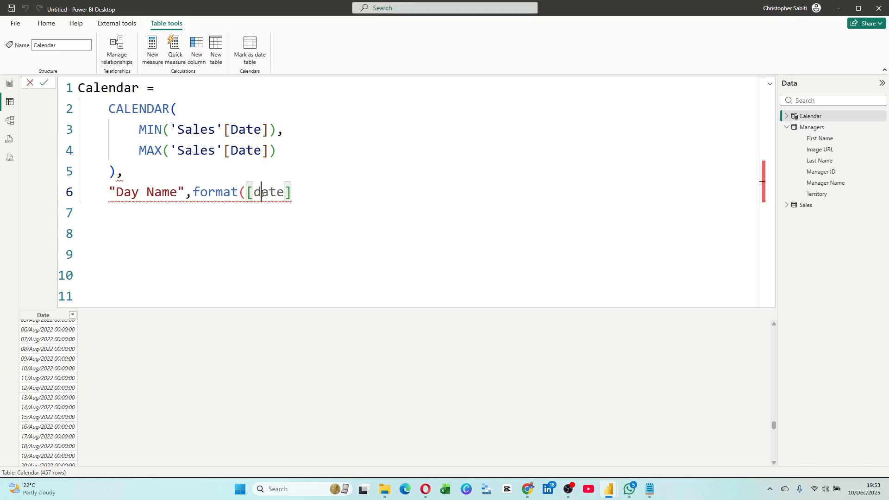
pyautogui.press('BackSpace')
pyautogui.write('D')
# Add "DDDD" as the format string for the Day Name column and close the FORMAT call.
pyautogui.click(297, 193)
pyautogui.write(',')
pyautogui.write('""')
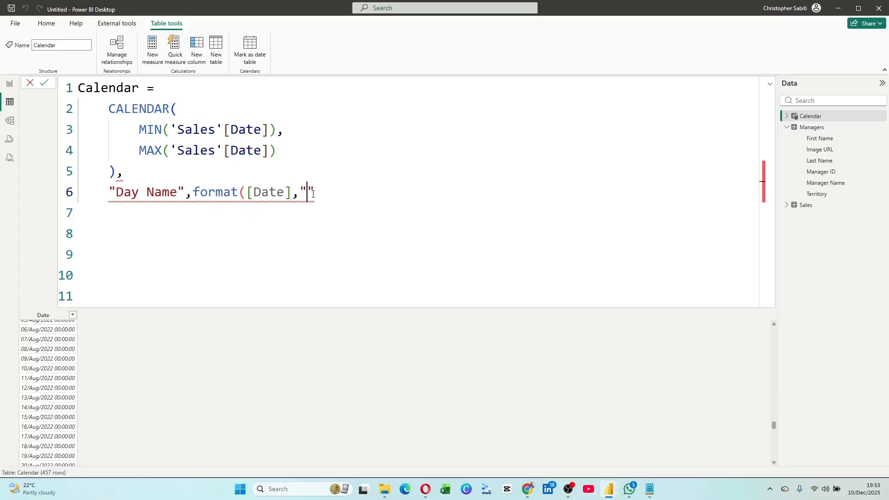
pyautogui.write('DDDD')
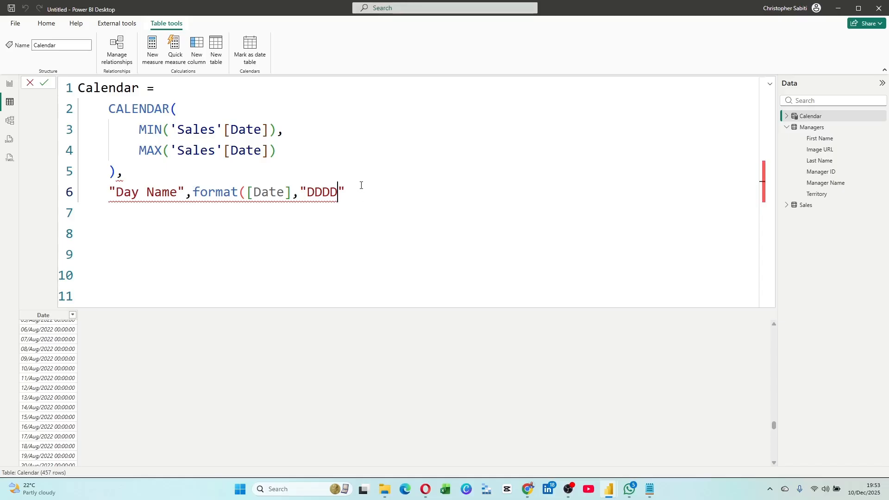
pyautogui.click(221, 193)
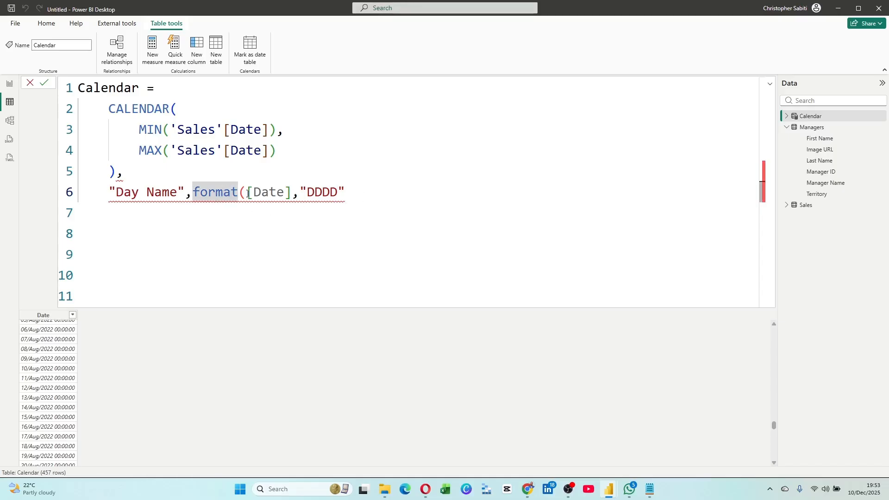
pyautogui.click(246, 193)
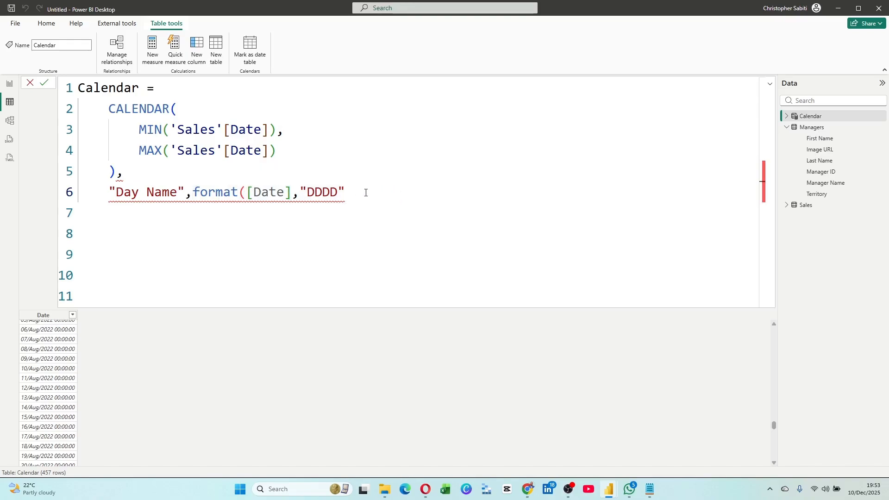
pyautogui.write(')')
# Try to apply the Calendar formula with the Day Name definition directly after the CALENDAR call.
pyautogui.click(222, 192)
pyautogui.click(122, 180)
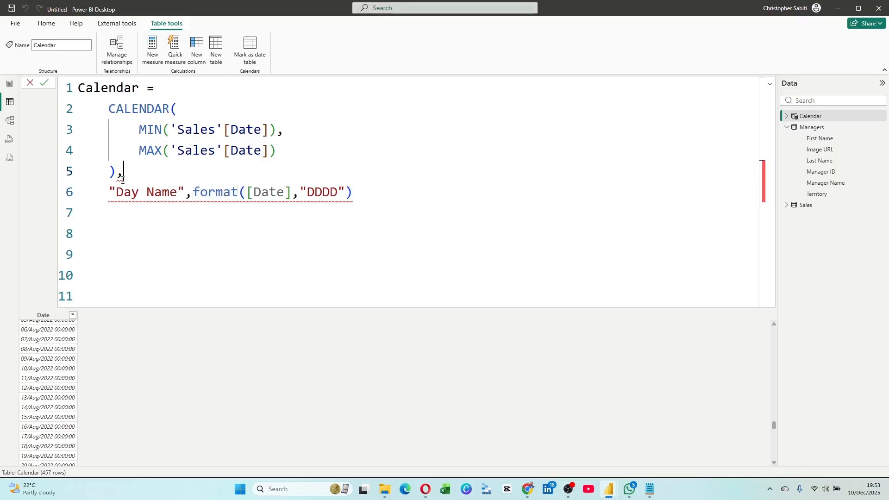
pyautogui.click(45, 84)
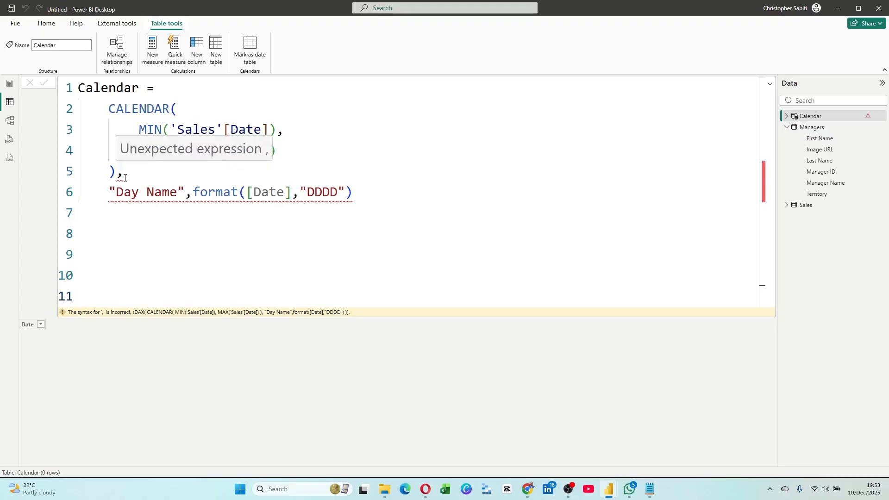
# Wrap the CALENDAR call and the Day Name definition in ADDCOLUMNS, then apply the formula and review the Day Name column.
pyautogui.click(113, 246)
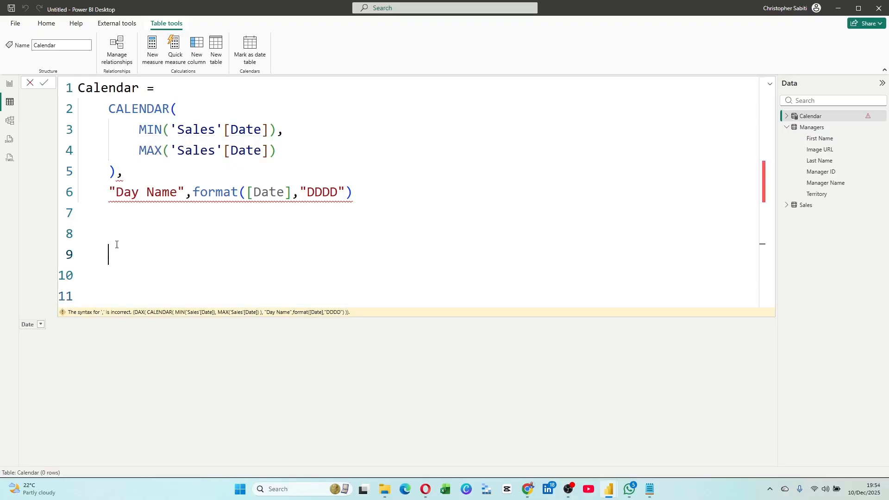
pyautogui.click(163, 88)
pyautogui.write('addcol')
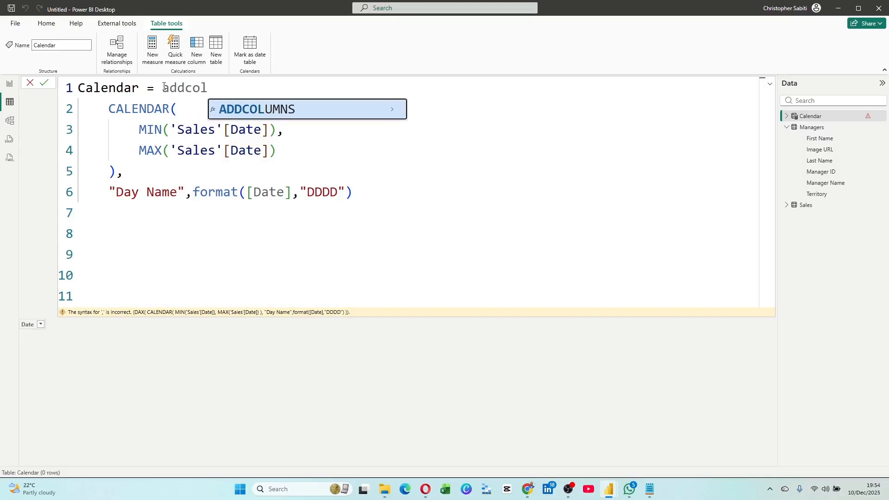
pyautogui.press('Tab')
pyautogui.click(108, 254)
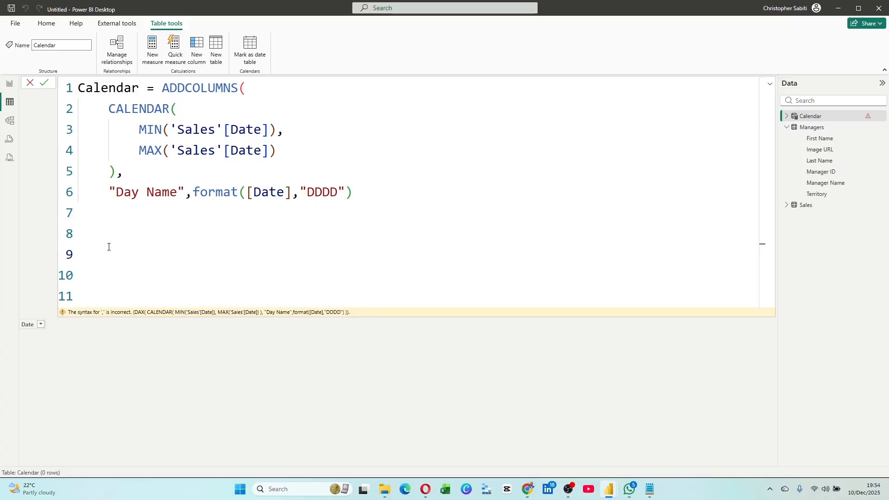
pyautogui.write(')')
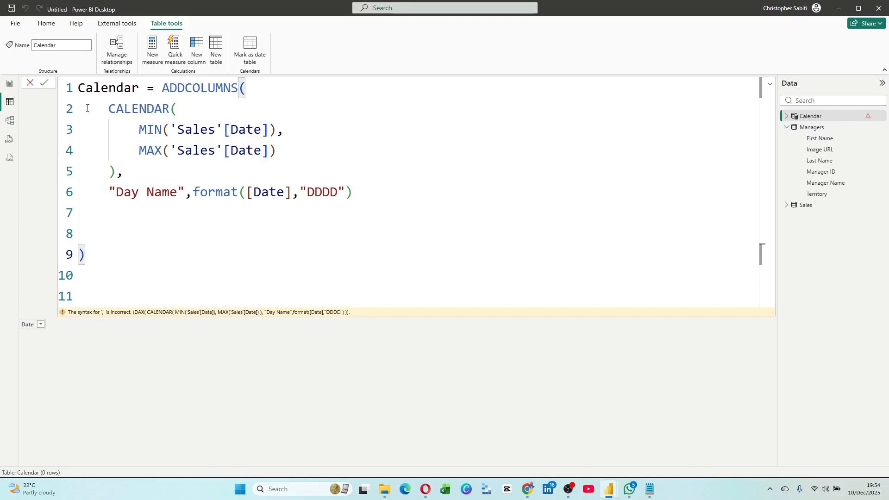
pyautogui.click(43, 84)
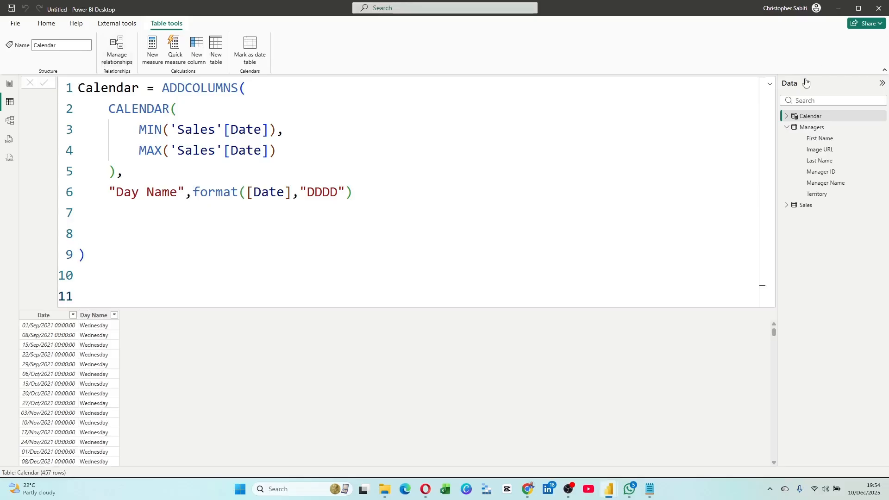
pyautogui.click(770, 83)
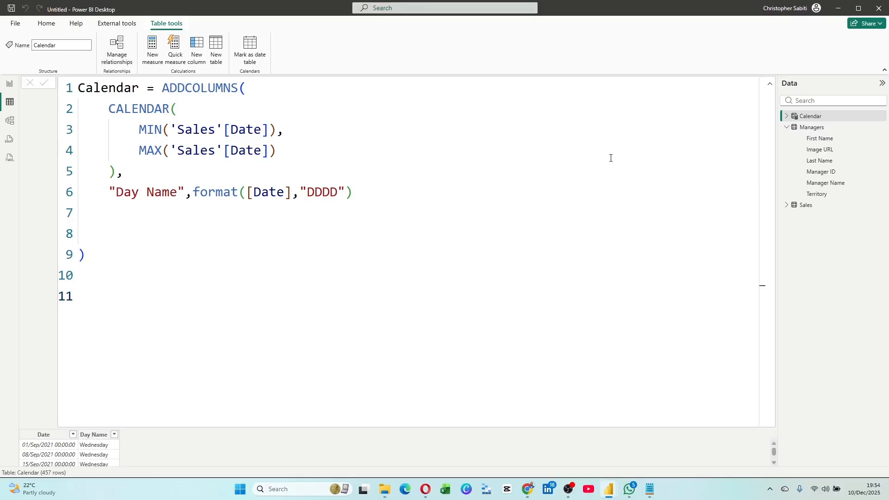
pyautogui.click(770, 84)
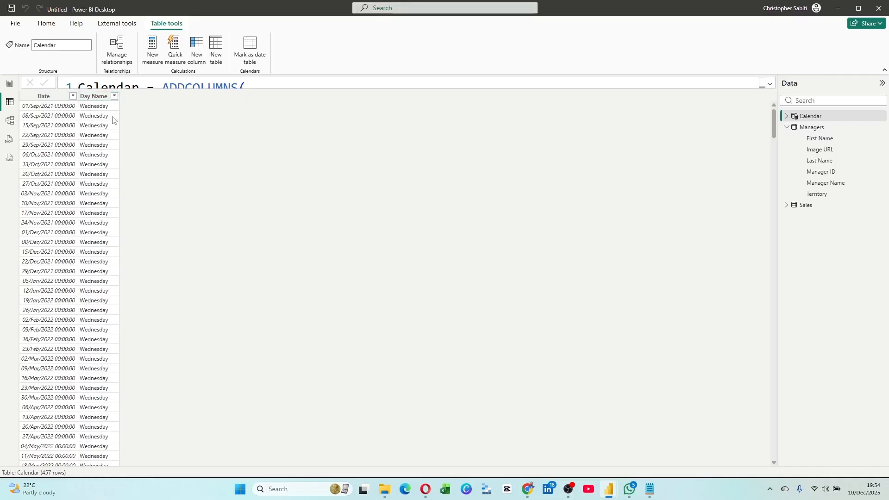
pyautogui.scroll(-3, 106, 134)
pyautogui.scroll(3, 107, 134)
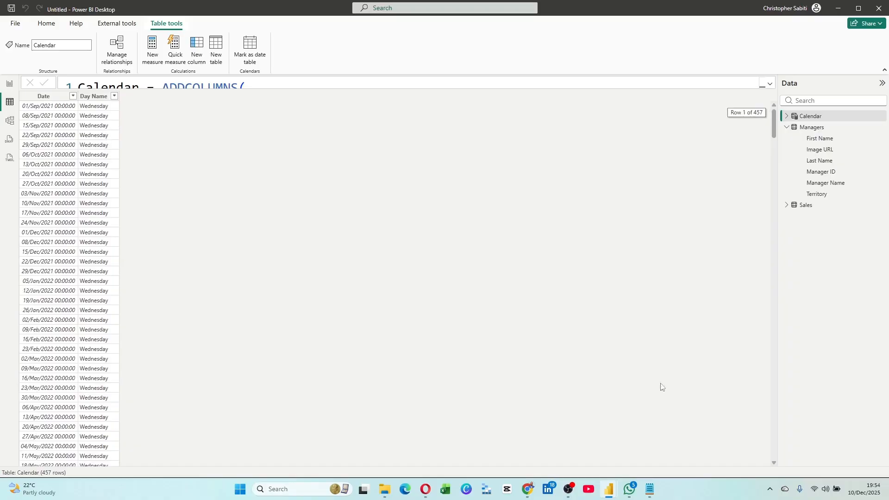
# Copy the column definitions from "Day Name" to "IsCurrentMonth" in Notepad into the Calendar formula below its Day Name line in Power BI.
pyautogui.click(650, 491)
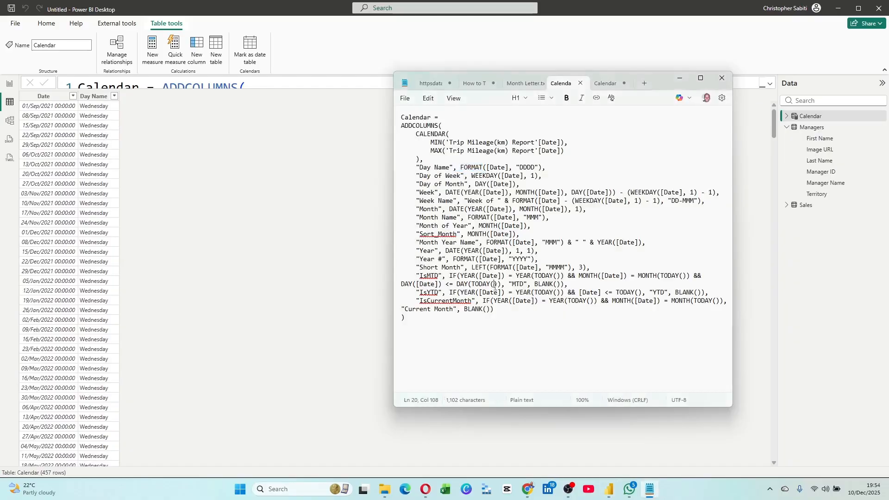
pyautogui.moveTo(417, 167); pyautogui.dragTo(528, 310)
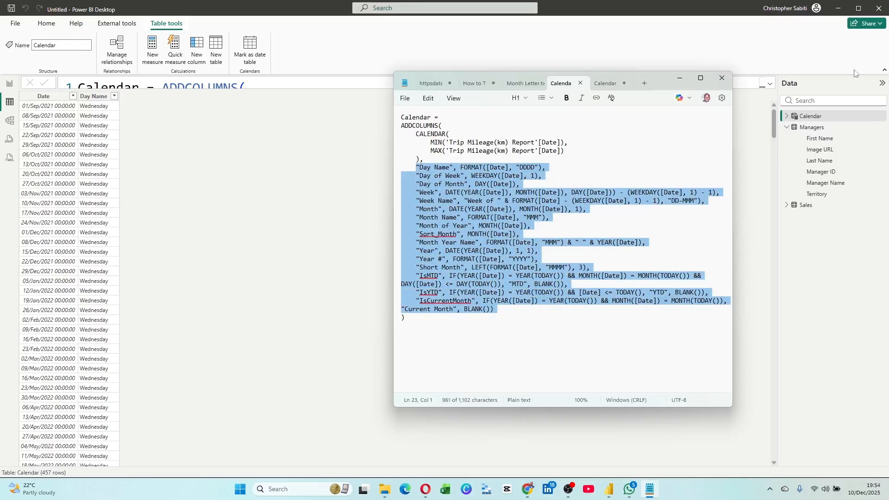
pyautogui.click(770, 87)
pyautogui.click(770, 87)
pyautogui.click(117, 208)
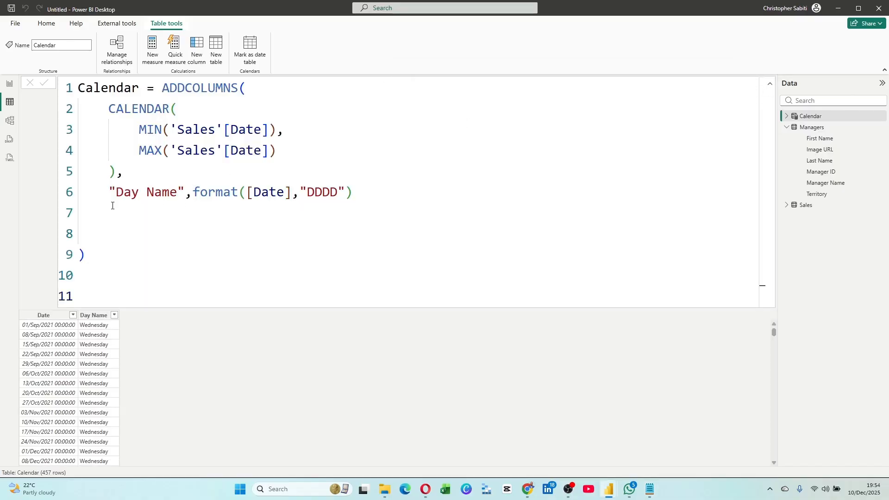
pyautogui.hotkey('ctrl', 'v')
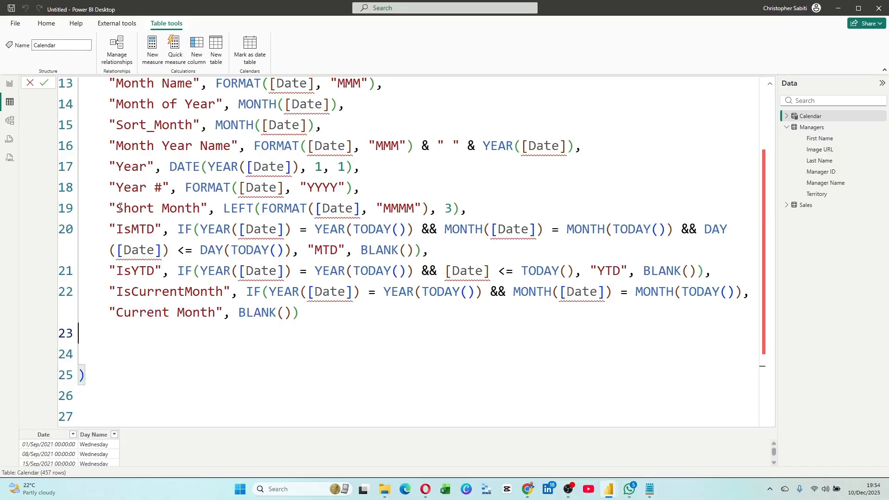
# Delete the duplicate Day Name line from the pasted definitions and add a comma after the original Day Name definition.
pyautogui.scroll(5, 237, 190)
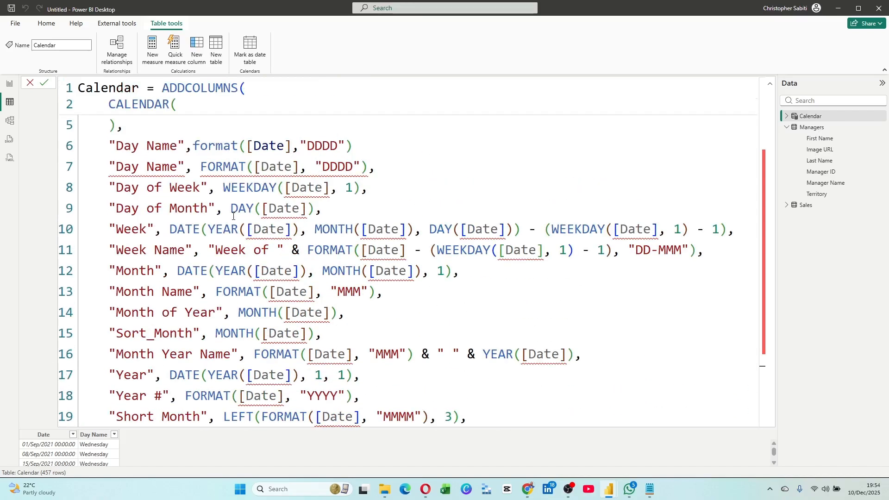
pyautogui.moveTo(380, 159); pyautogui.dragTo(131, 170)
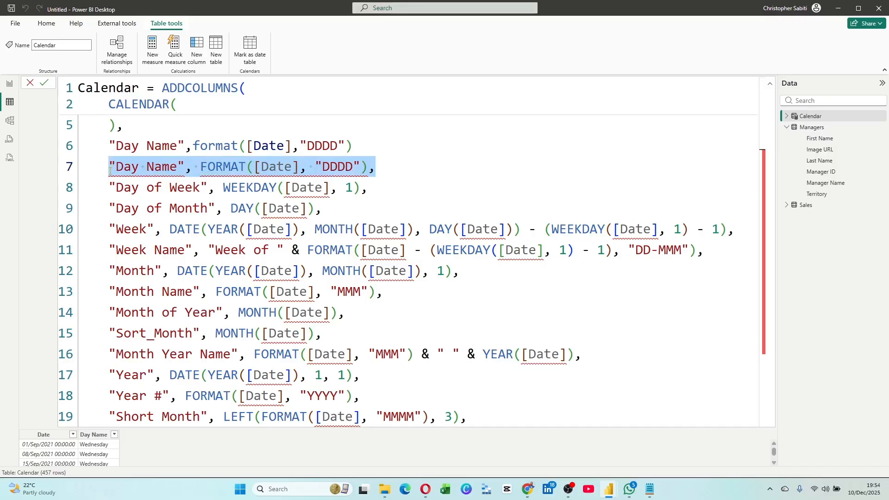
pyautogui.press('BackSpace')
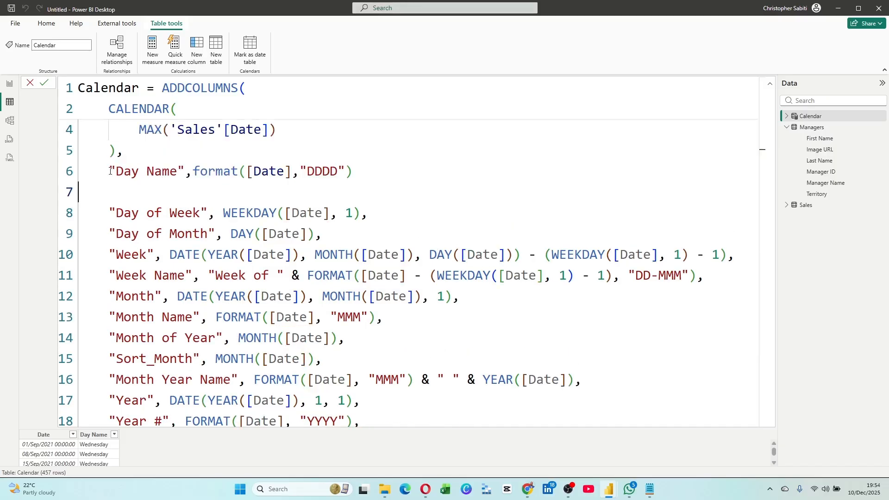
pyautogui.press('BackSpace')
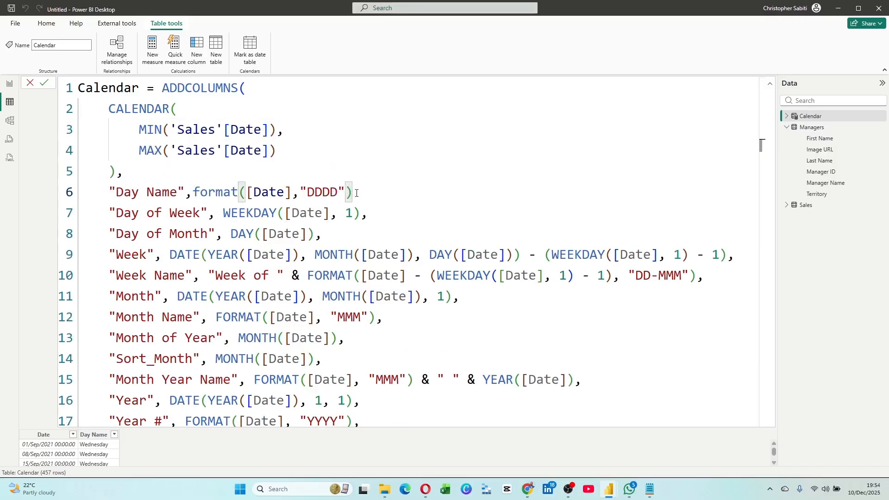
pyautogui.write(',')
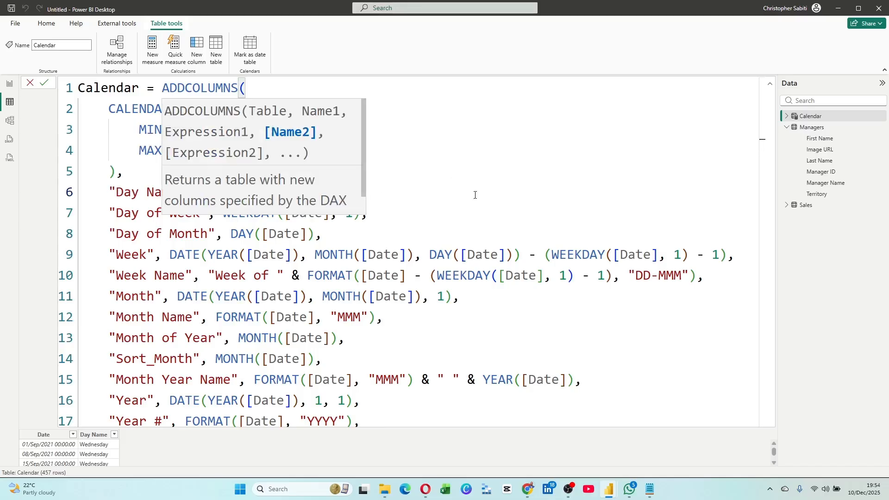
pyautogui.click(467, 233)
# Examine the "Day of Week" WEEKDAY arguments and the "Day of Month" DAY expression in the Calendar formula, undoing any accidental text move.
pyautogui.scroll(-1, 214, 227)
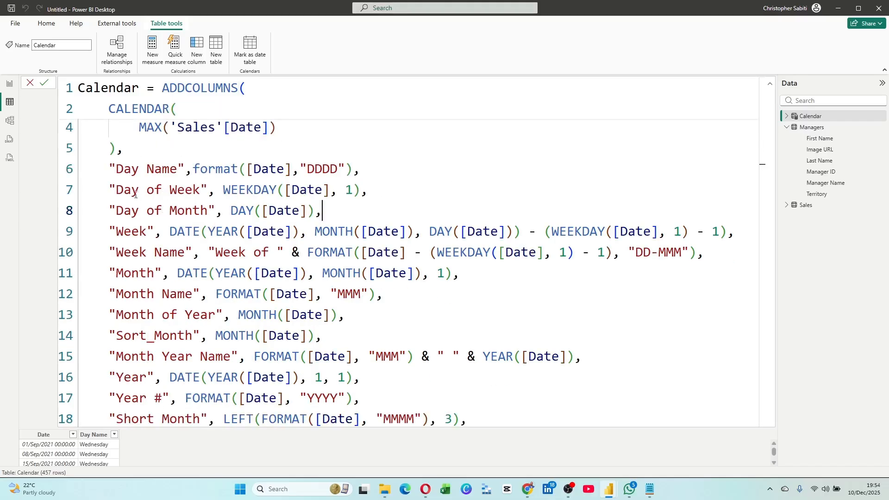
pyautogui.moveTo(109, 190); pyautogui.dragTo(209, 189)
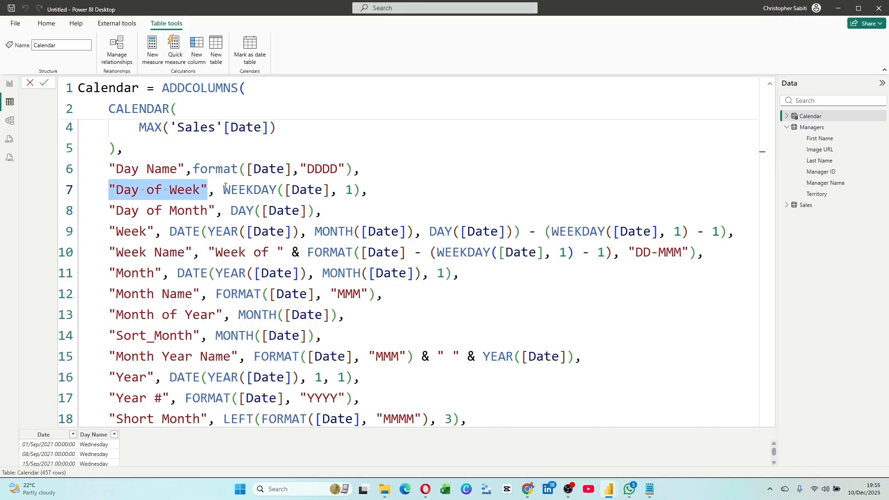
pyautogui.moveTo(223, 190); pyautogui.dragTo(283, 190)
pyautogui.click(300, 190)
pyautogui.click(356, 190)
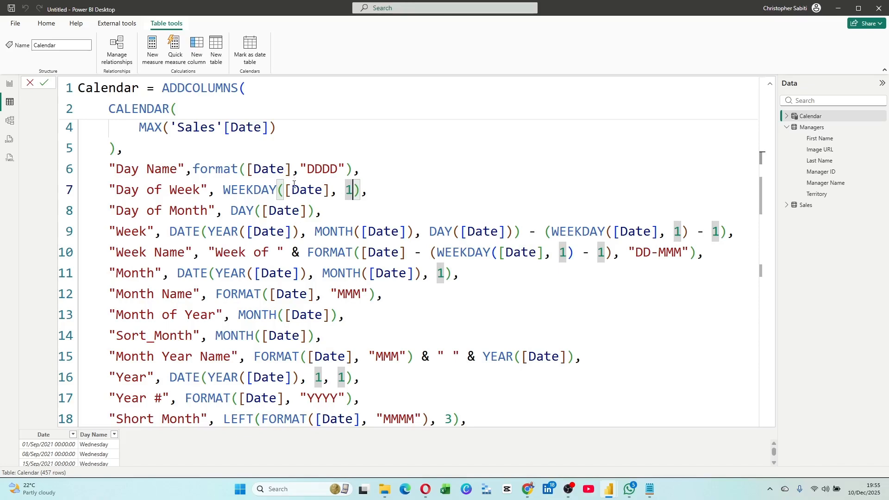
pyautogui.scroll(-2, 301, 221)
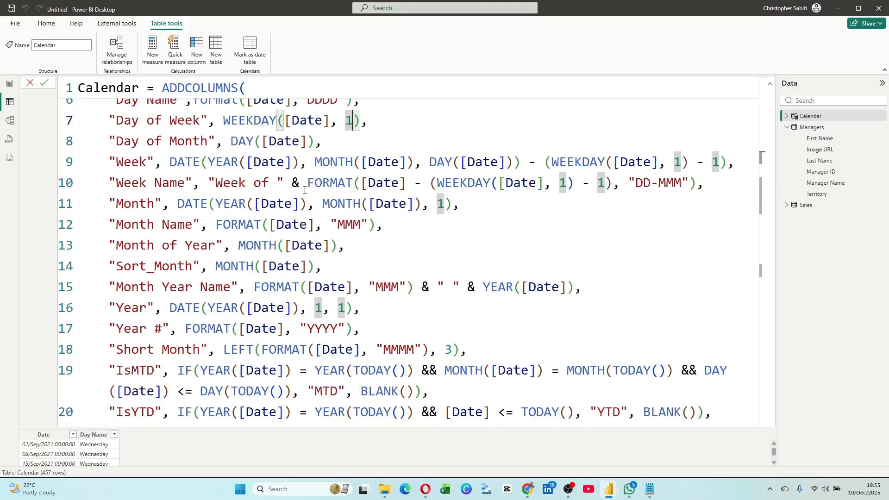
pyautogui.scroll(1, 139, 209)
pyautogui.moveTo(116, 187); pyautogui.dragTo(254, 187)
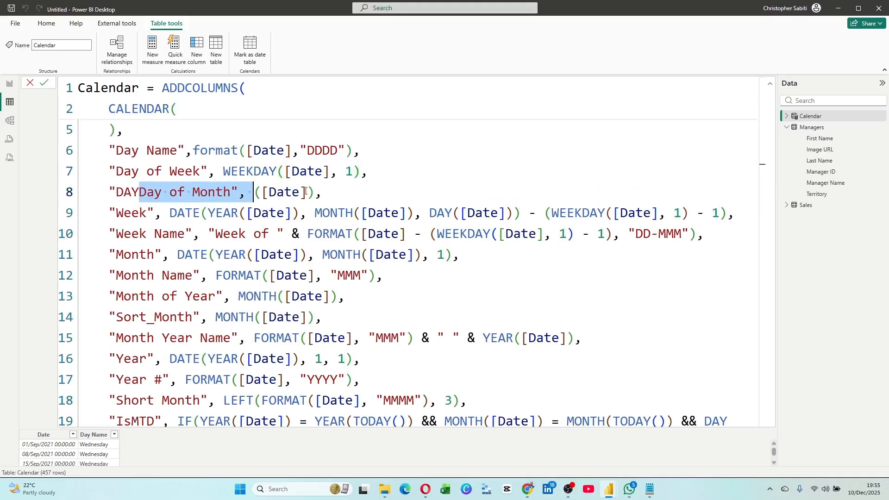
pyautogui.hotkey('ctrl', 'z')
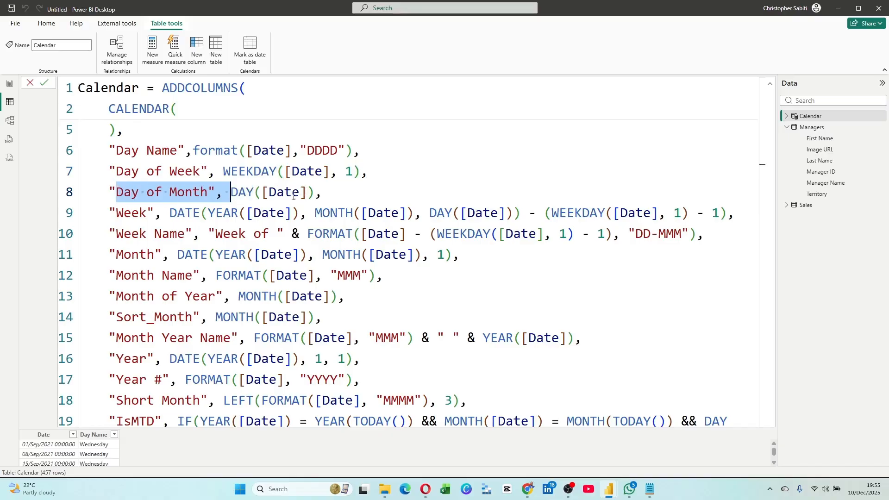
pyautogui.click(274, 195)
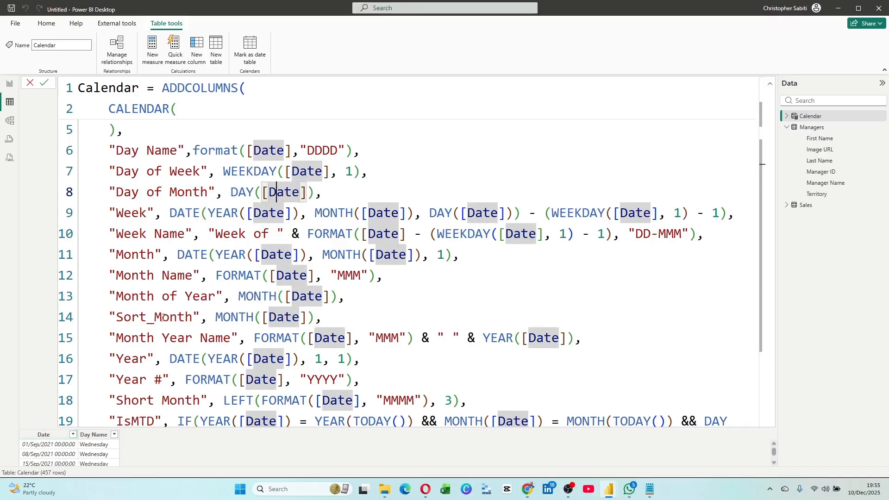
pyautogui.scroll(1, 255, 164)
pyautogui.scroll(1, 254, 164)
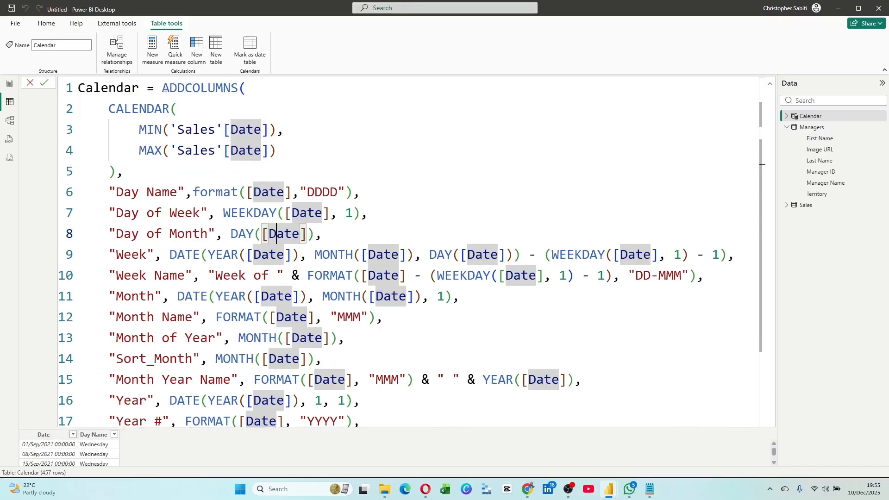
# Examine the "Week Name" definition and the month, year and flag definitions below it in the Calendar formula.
pyautogui.scroll(-1, 241, 196)
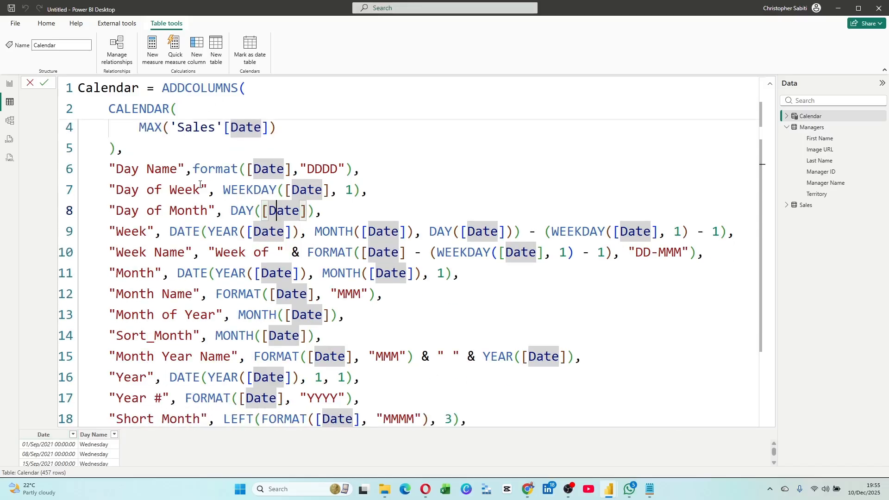
pyautogui.moveTo(111, 254); pyautogui.dragTo(732, 255)
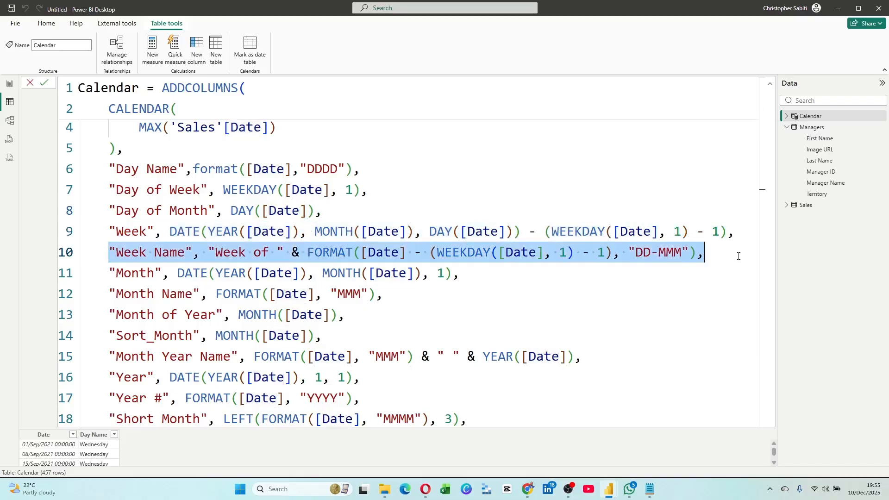
pyautogui.scroll(-2, 509, 278)
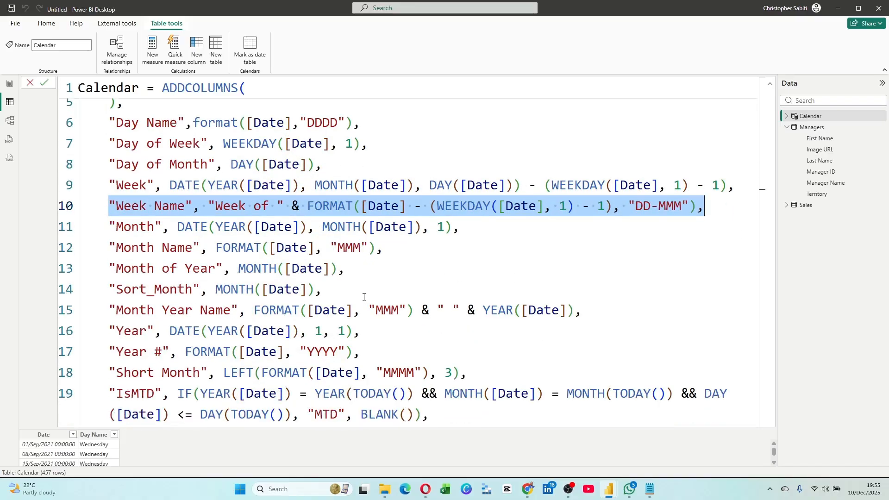
pyautogui.scroll(-2, 278, 310)
pyautogui.scroll(-3, 291, 298)
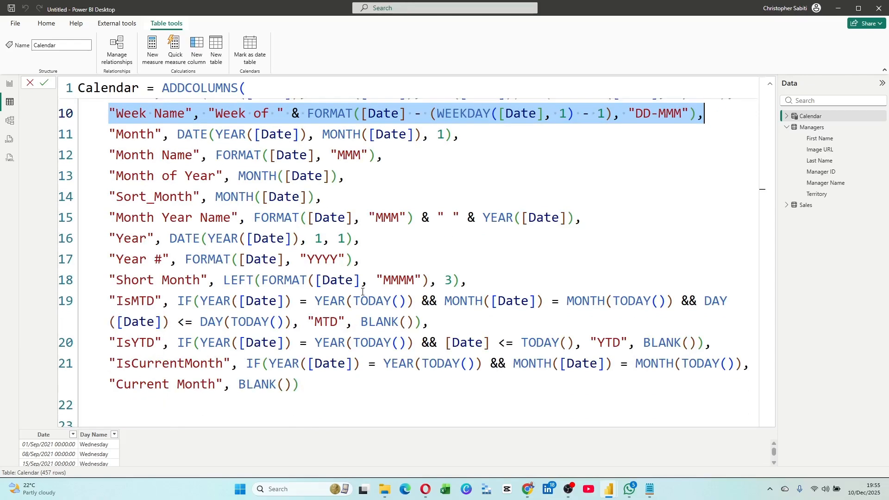
pyautogui.scroll(3, 164, 252)
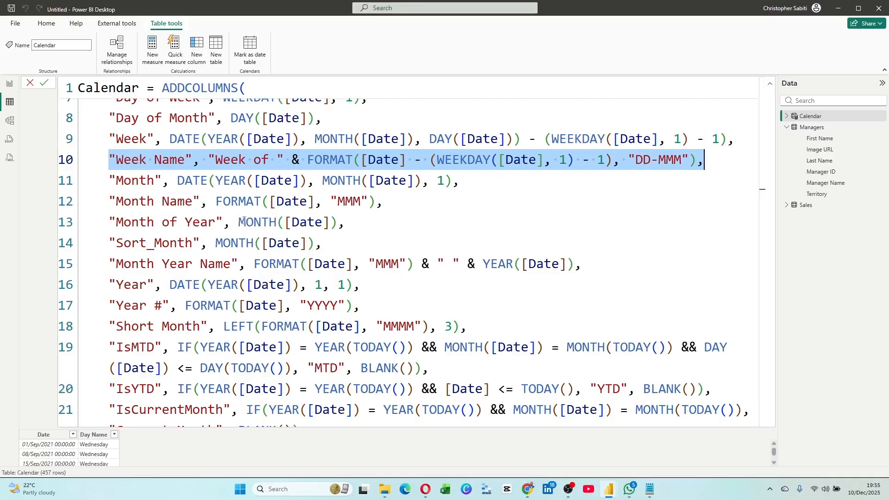
pyautogui.scroll(-2, 256, 248)
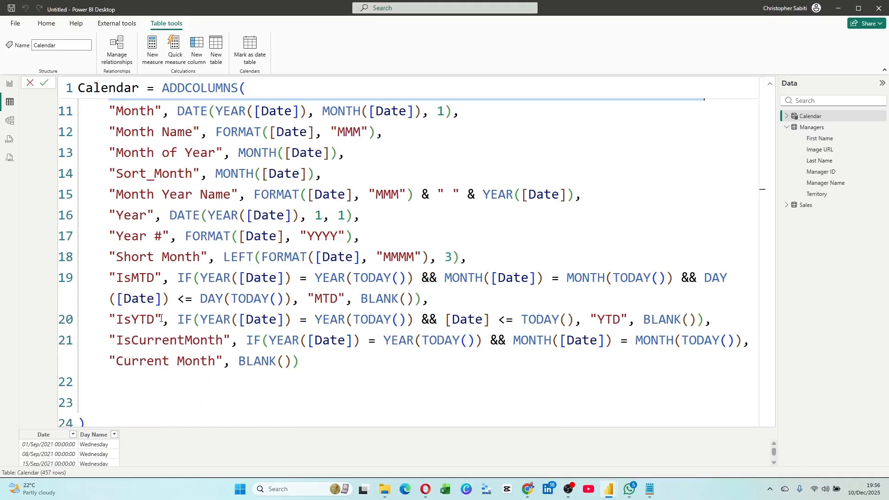
# Examine the "IsYTD" and "Sort_Month" definitions, and read through the Calendar formula from its start to the closing parenthesis.
pyautogui.moveTo(161, 321); pyautogui.dragTo(124, 320)
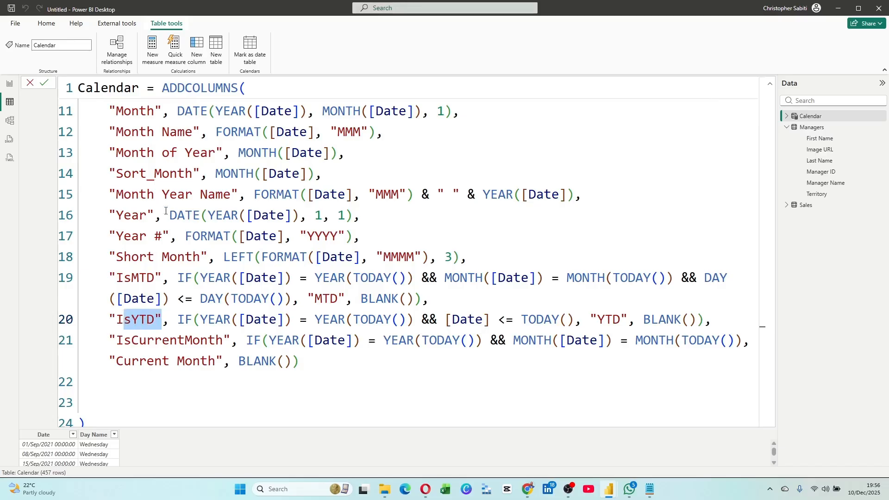
pyautogui.click(219, 174)
pyautogui.moveTo(217, 174); pyautogui.dragTo(238, 175)
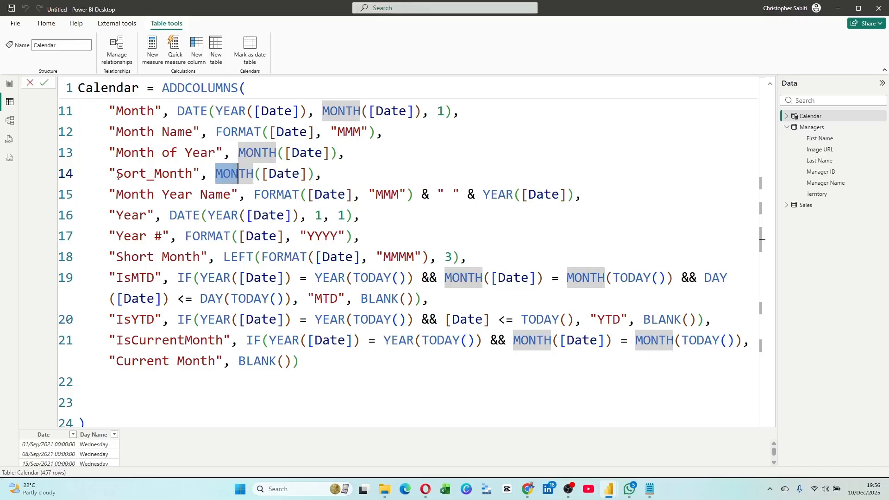
pyautogui.moveTo(117, 175); pyautogui.dragTo(193, 175)
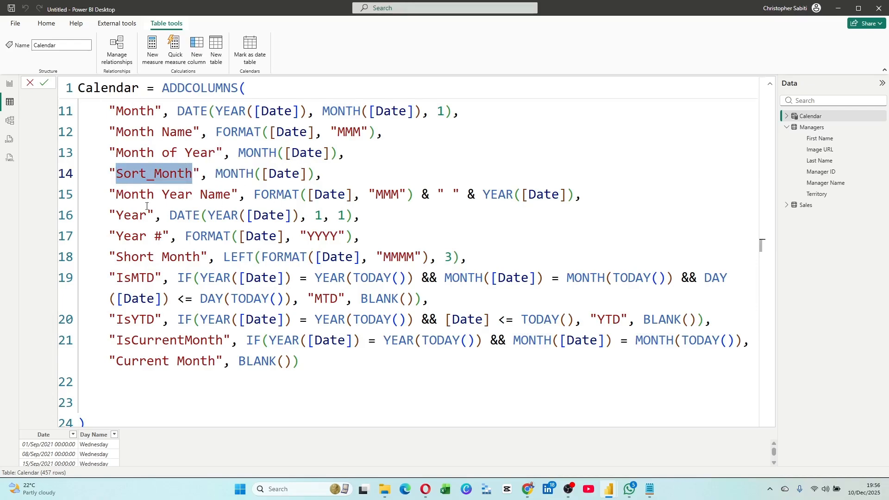
pyautogui.scroll(3, 294, 221)
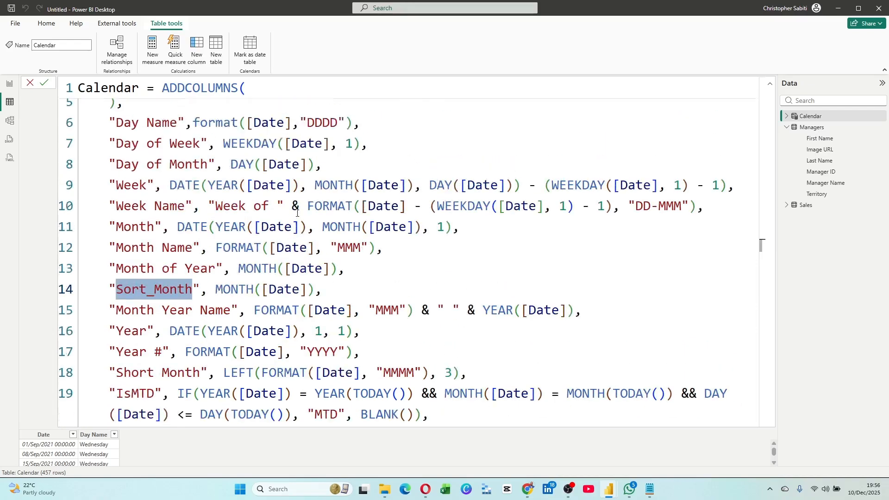
pyautogui.scroll(-2, 165, 176)
pyautogui.scroll(-1, 165, 176)
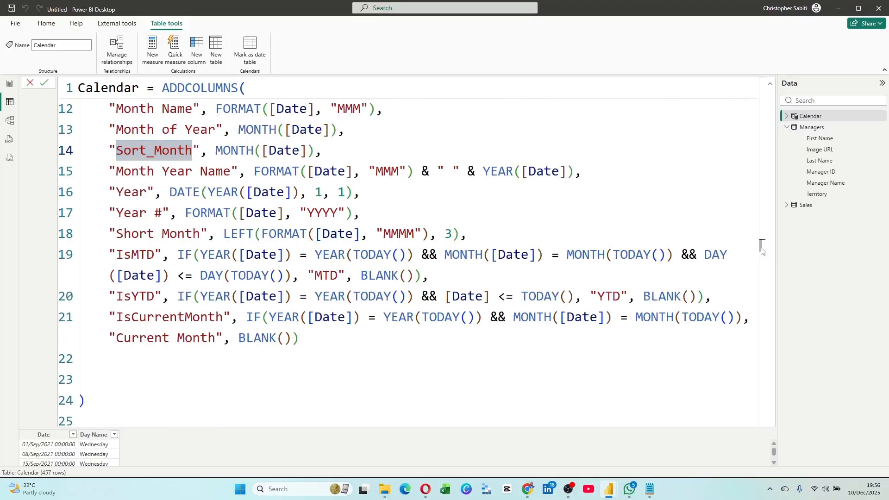
pyautogui.scroll(-1, 759, 239)
pyautogui.scroll(5, 759, 240)
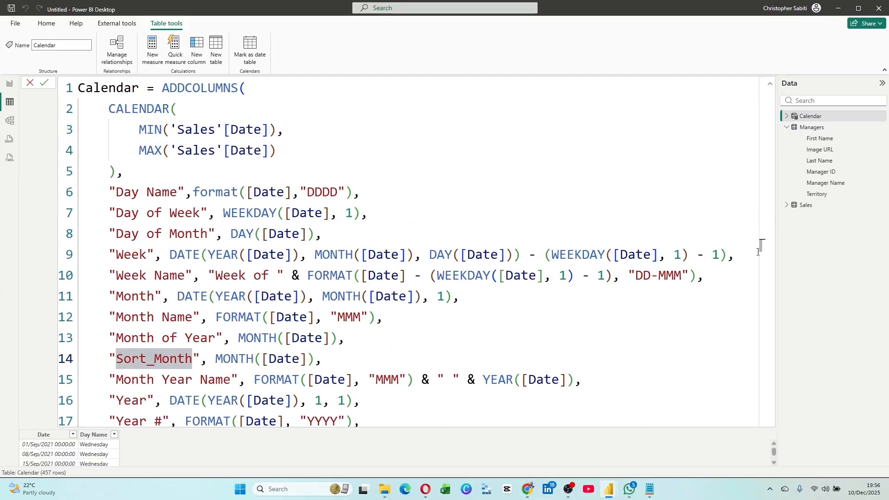
pyautogui.scroll(-5, 760, 240)
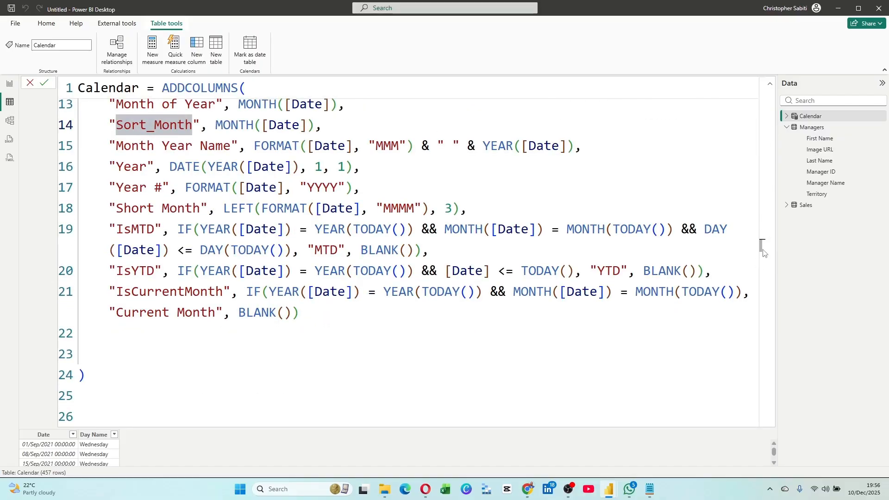
# Remove the comma after the "Year #" definition, examine the flagged definitions below it, and restore the comma.
pyautogui.click(358, 190)
pyautogui.press('BackSpace')
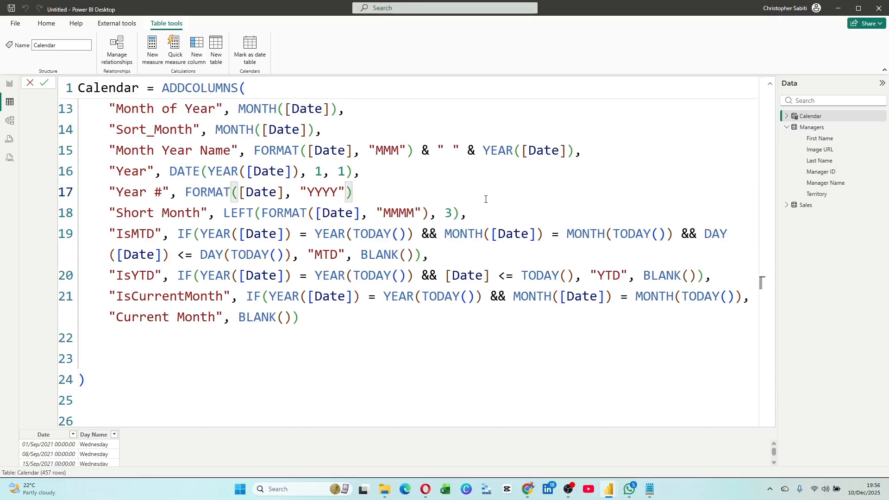
pyautogui.click(489, 212)
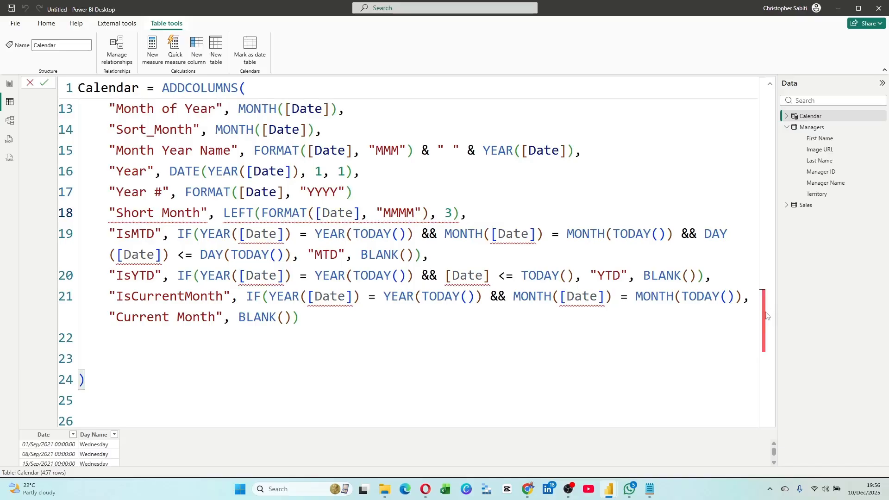
pyautogui.scroll(1, 767, 301)
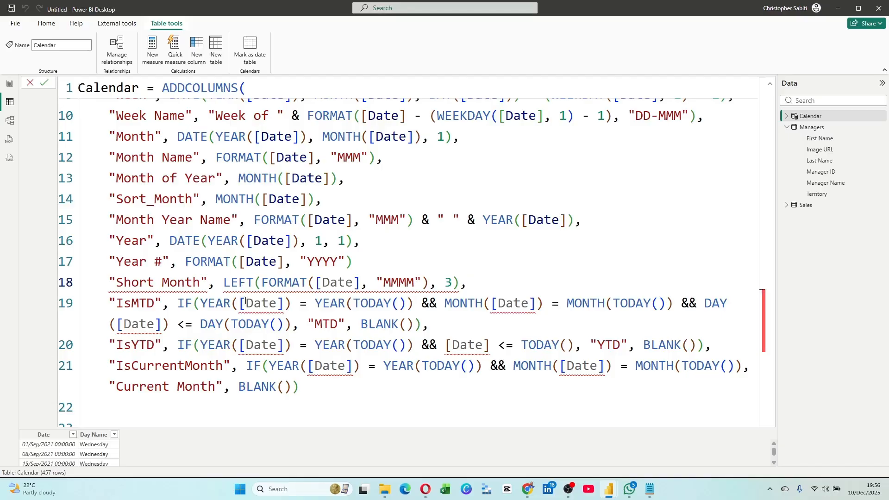
pyautogui.moveTo(109, 282); pyautogui.dragTo(687, 294)
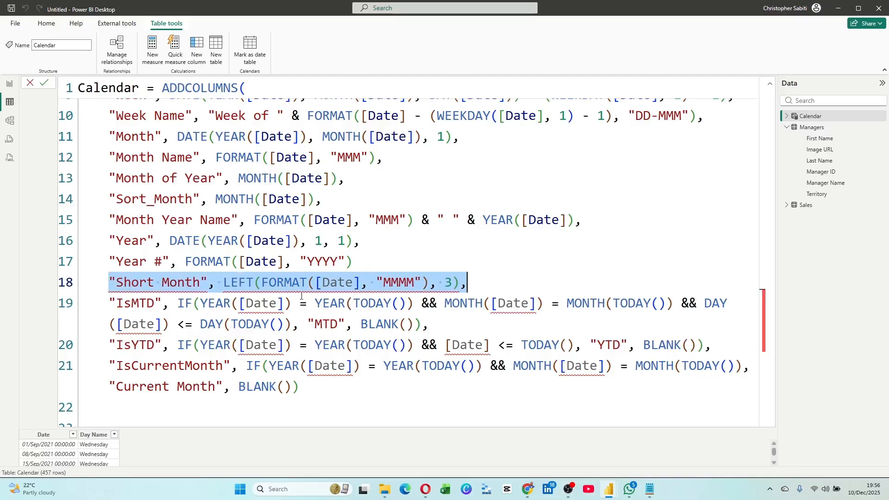
pyautogui.click(231, 324)
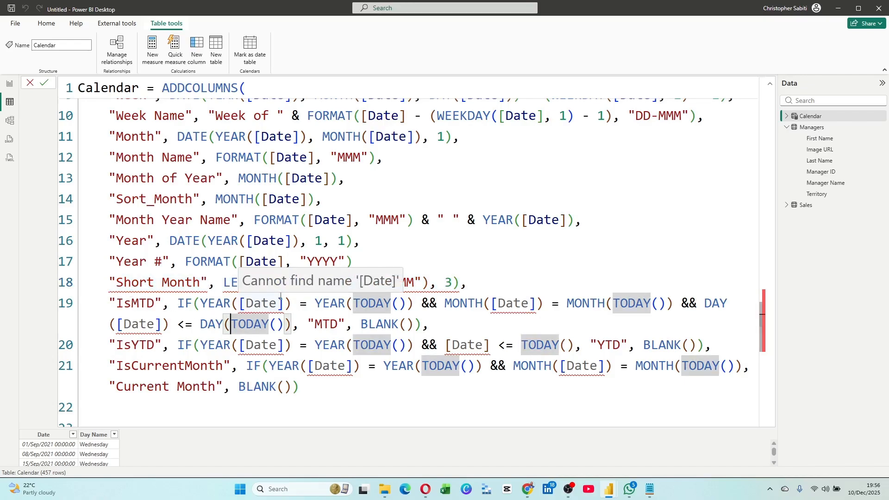
pyautogui.click(459, 270)
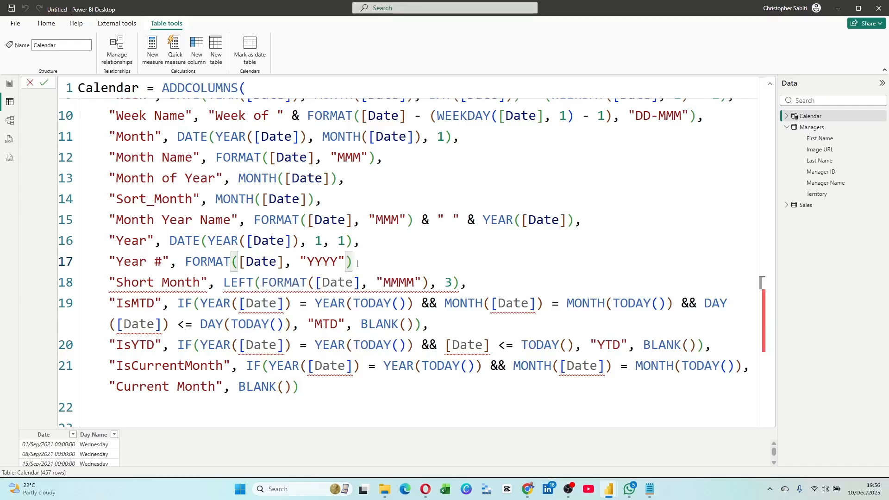
pyautogui.moveTo(353, 269)
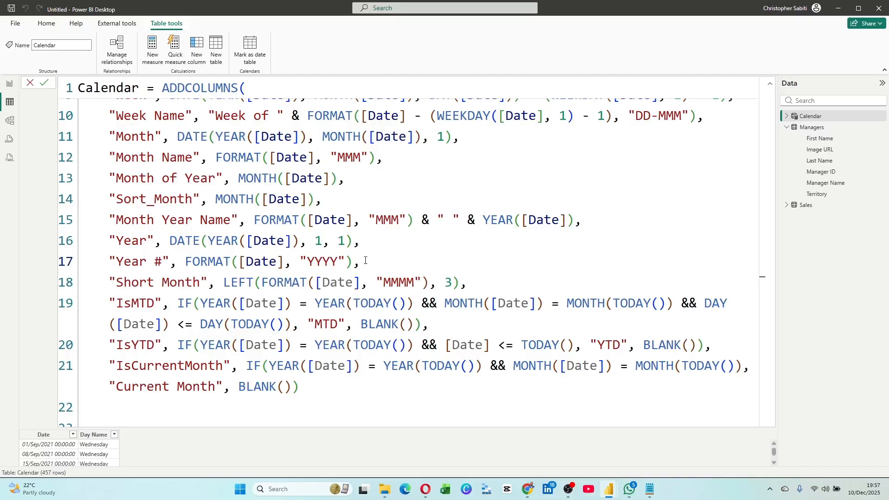
# Apply the completed Calendar formula, collapse the formula editor, and review the table's new columns across to IsCurrentMonth.
pyautogui.scroll(4, 199, 264)
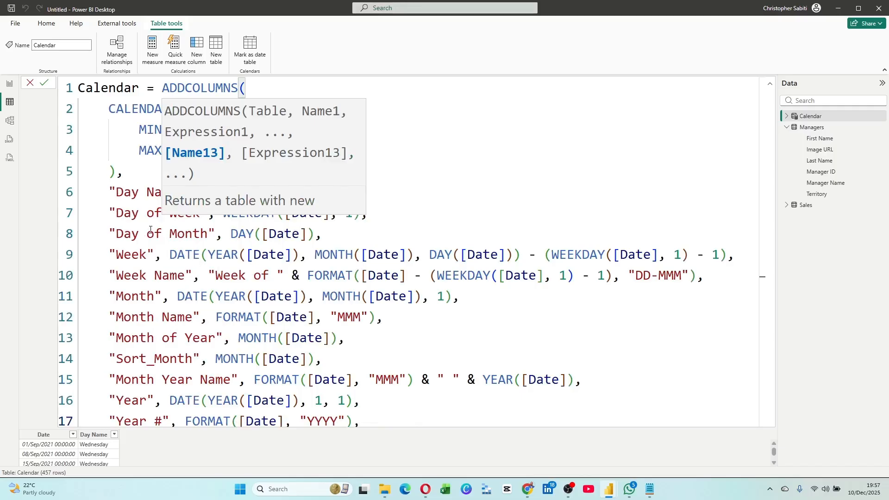
pyautogui.click(151, 230)
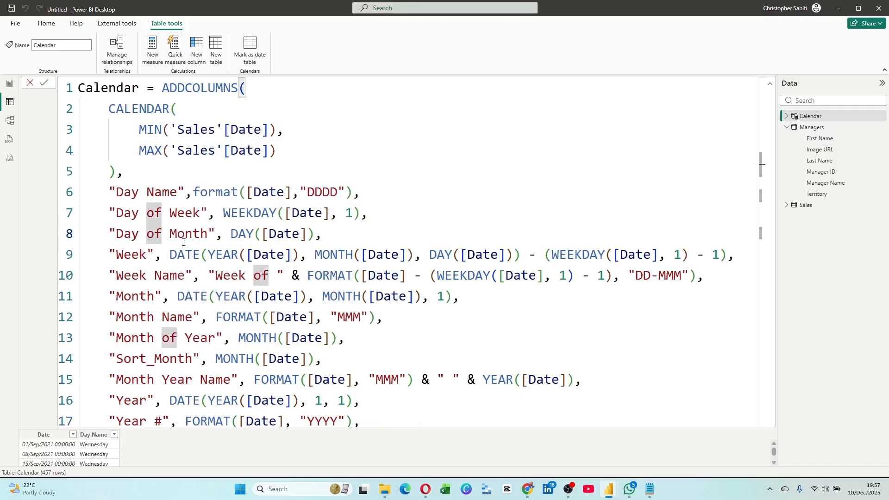
pyautogui.scroll(-2, 184, 243)
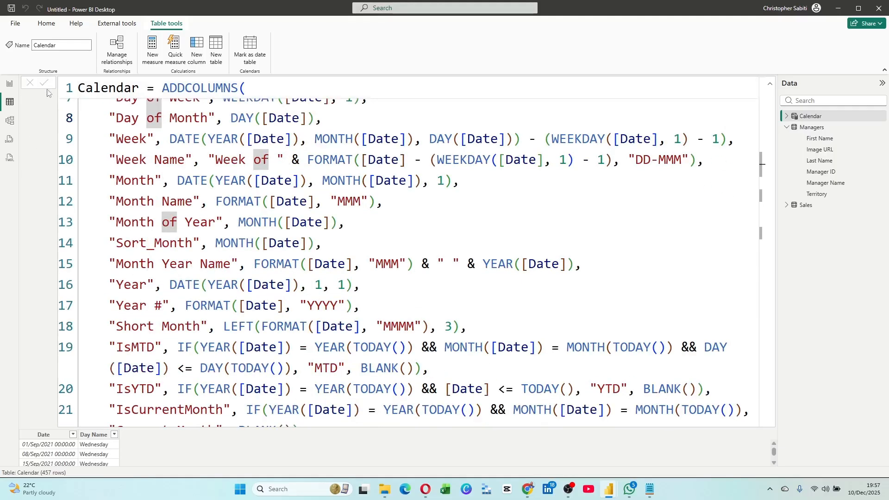
pyautogui.click(44, 83)
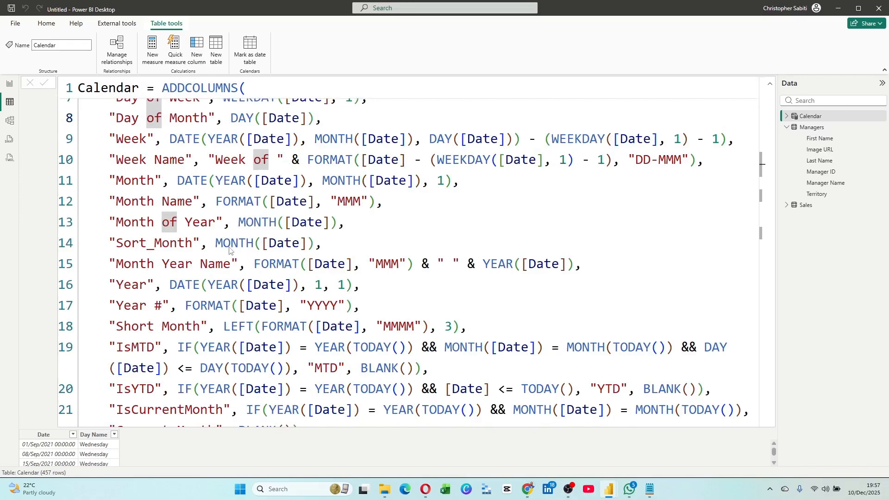
pyautogui.click(770, 86)
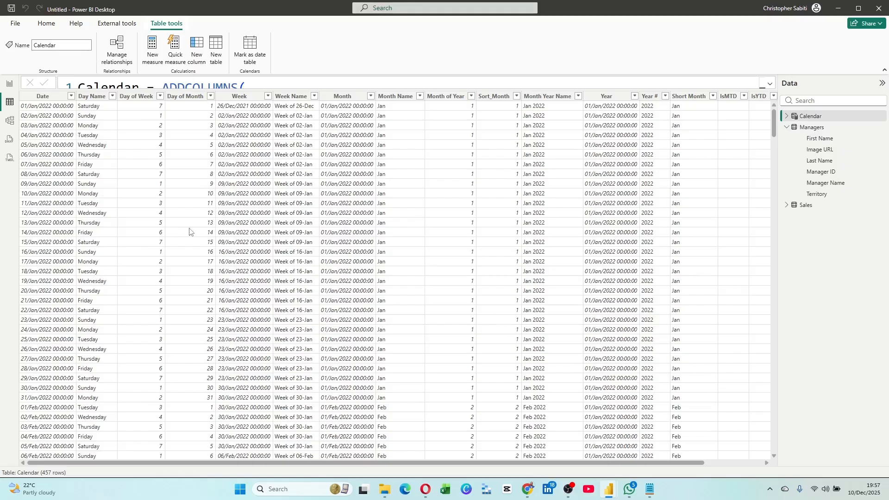
pyautogui.hscroll(3, 623, 243)
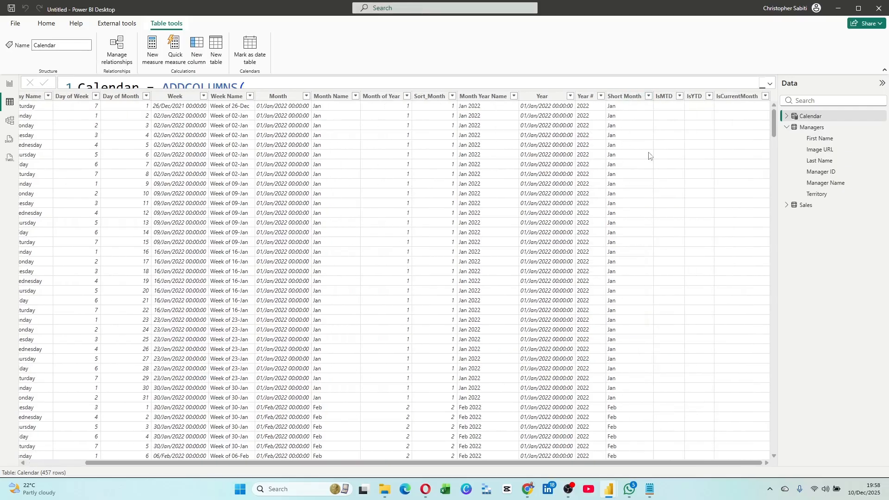
pyautogui.hscroll(-3, 670, 137)
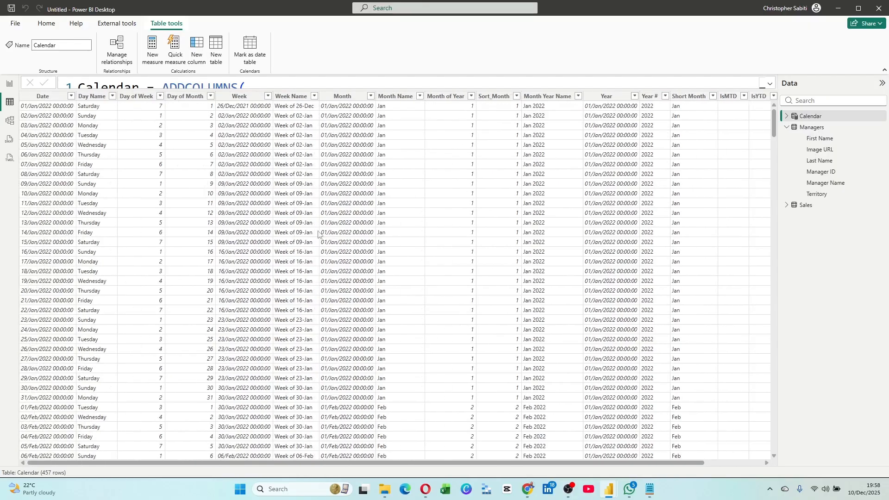
# Show the model diagram with the formula editor collapsed, and spread out the tables with Calendar below Sales and Managers.
pyautogui.click(9, 121)
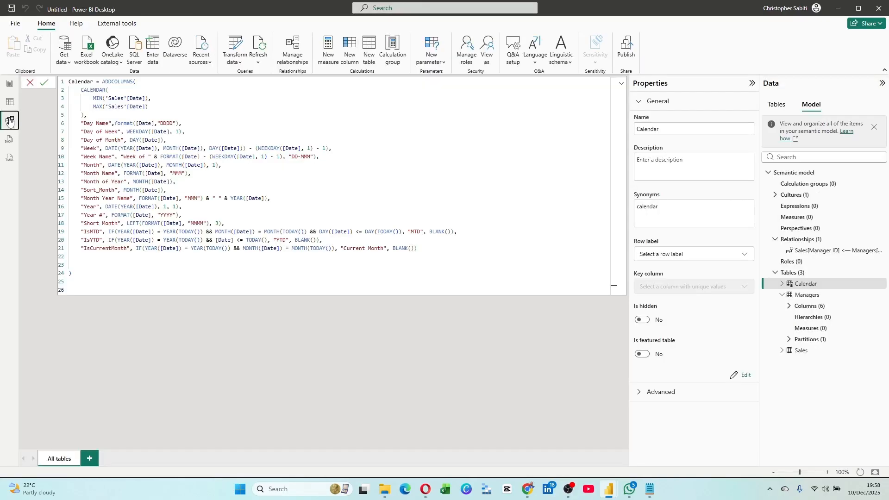
pyautogui.click(622, 84)
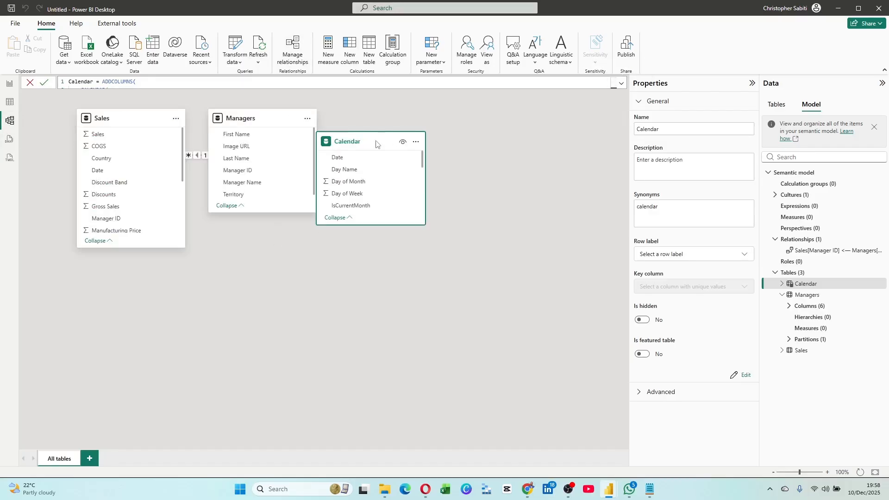
pyautogui.moveTo(377, 143); pyautogui.dragTo(319, 292)
pyautogui.moveTo(248, 128); pyautogui.dragTo(490, 129)
pyautogui.moveTo(144, 111); pyautogui.dragTo(237, 110)
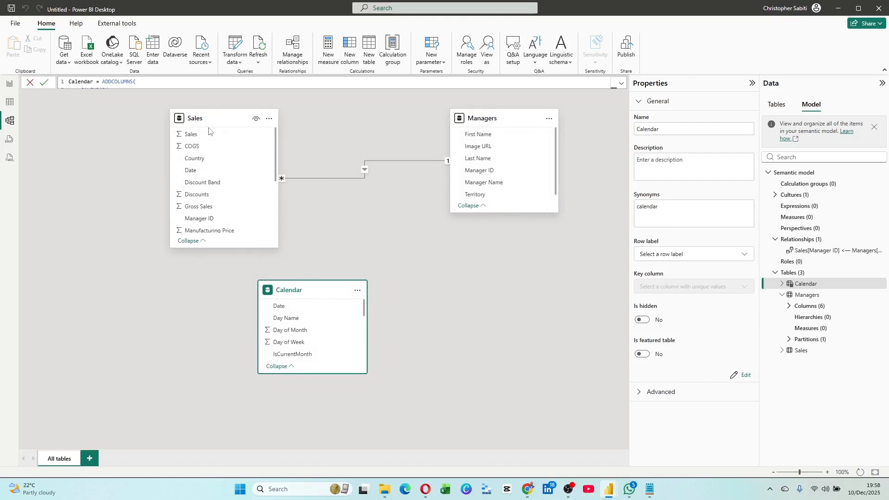
# Look through the Sales table's fields, lengthen its card to show more of them, and move the Calendar card clear of it.
pyautogui.scroll(-3, 203, 207)
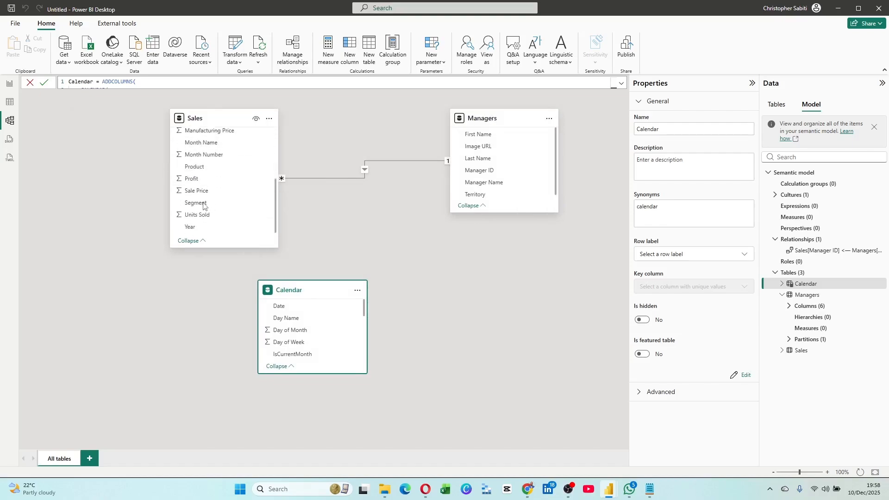
pyautogui.scroll(3, 204, 199)
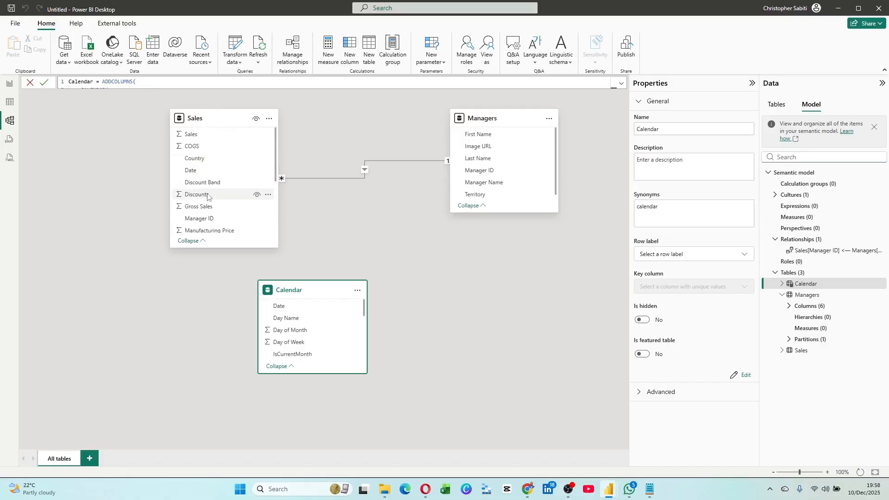
pyautogui.scroll(-5, 204, 195)
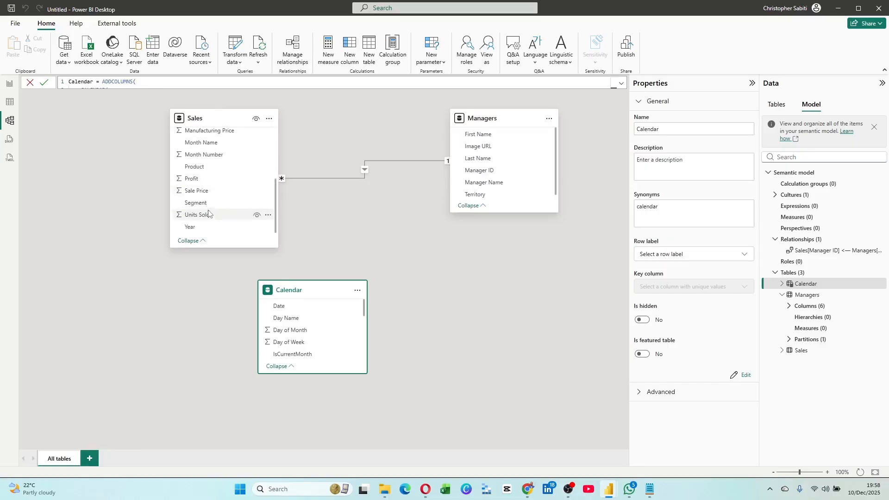
pyautogui.scroll(3, 206, 204)
pyautogui.scroll(-3, 206, 204)
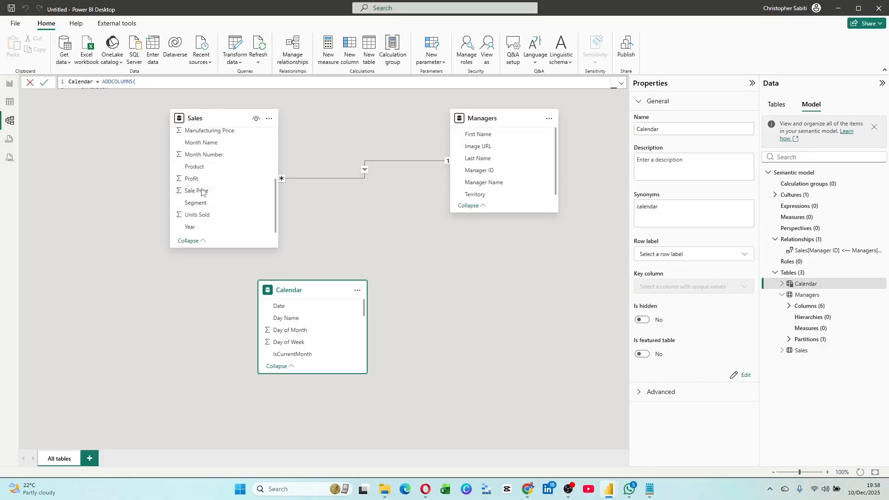
pyautogui.moveTo(210, 248); pyautogui.dragTo(210, 320)
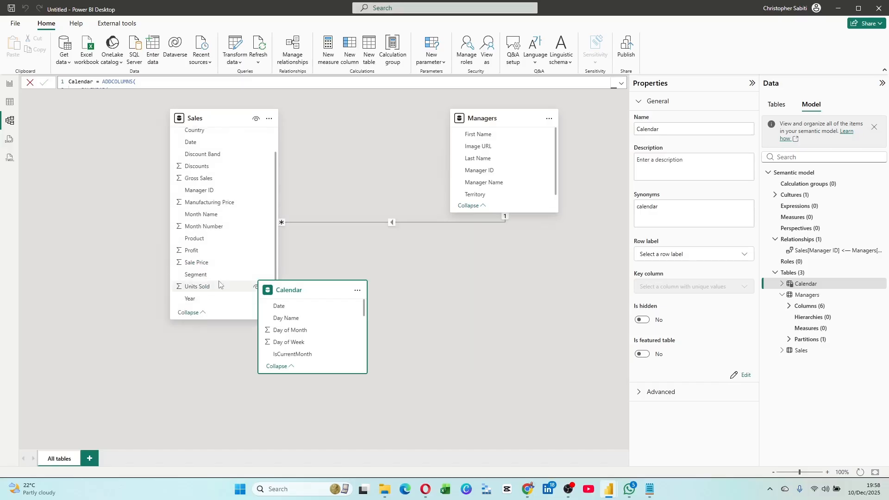
pyautogui.moveTo(326, 286); pyautogui.dragTo(410, 280)
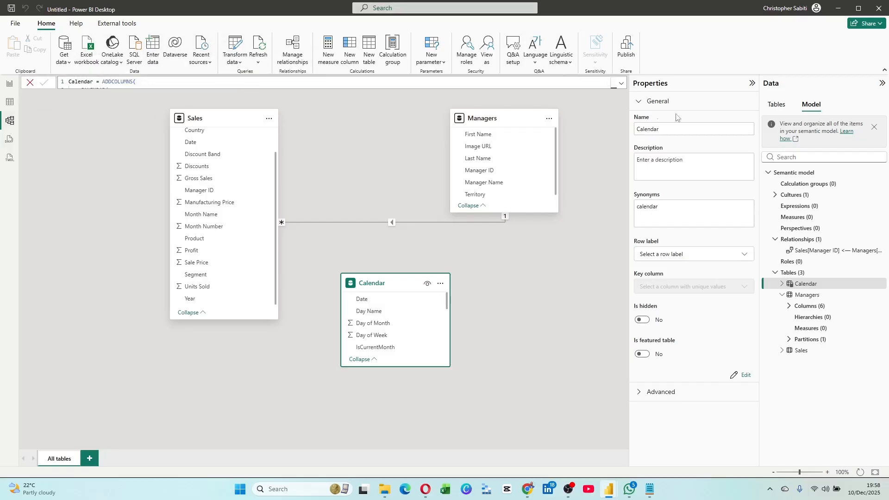
# Try to autodetect new relationships between the model's tables, keeping the relationship manager clear of the diagram, and close it.
pyautogui.click(294, 50)
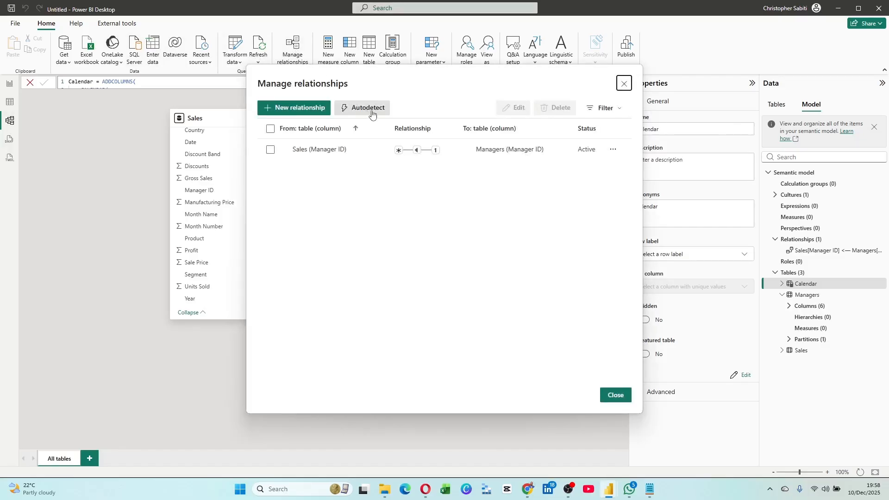
pyautogui.moveTo(379, 79); pyautogui.dragTo(627, 54)
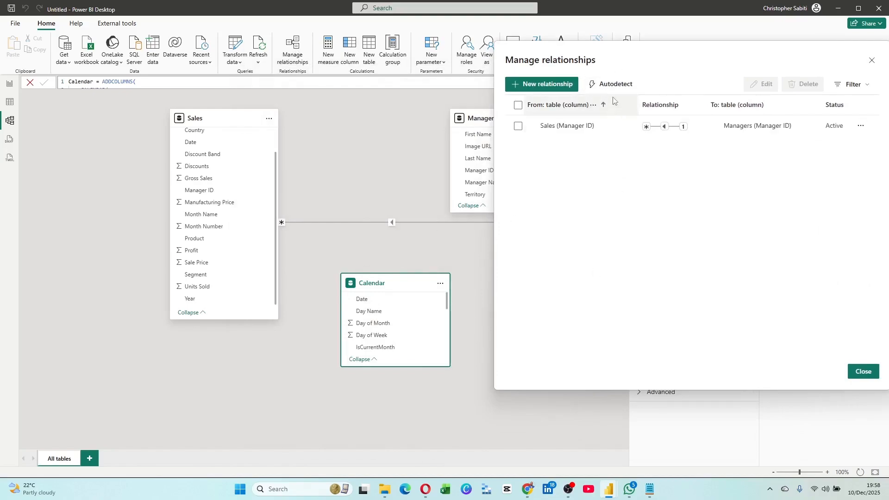
pyautogui.click(616, 85)
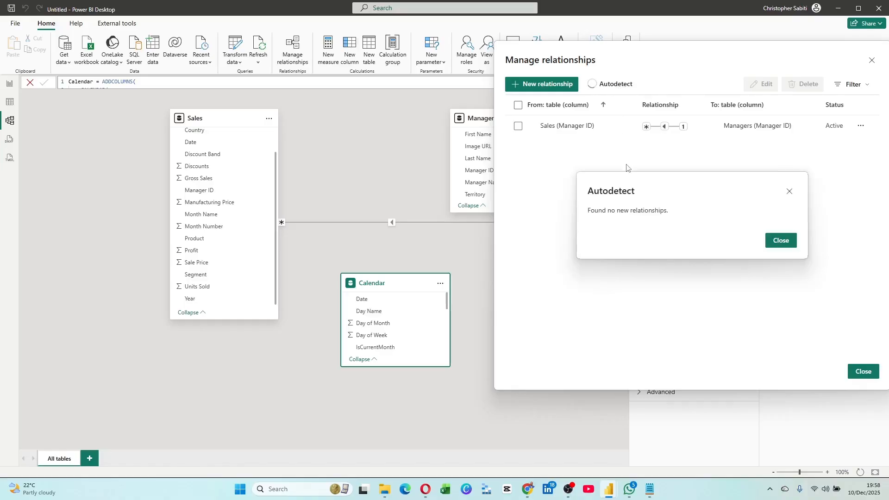
pyautogui.click(793, 242)
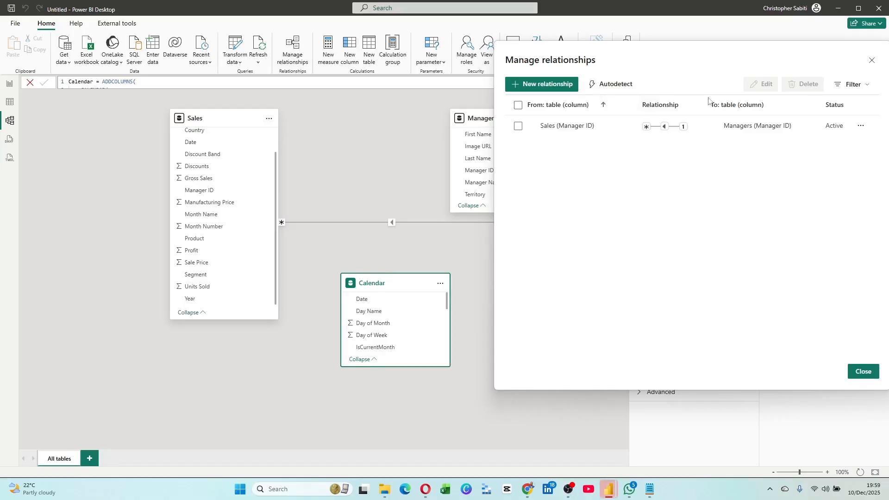
pyautogui.click(872, 61)
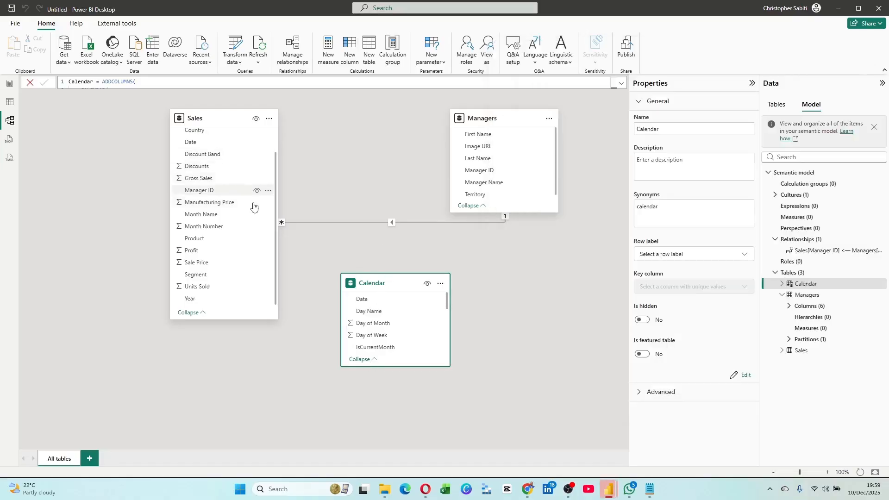
# Create an active many-to-one relationship from Sales Date to Calendar Date with single cross-filter direction, and move the Calendar card lower.
pyautogui.scroll(2, 216, 259)
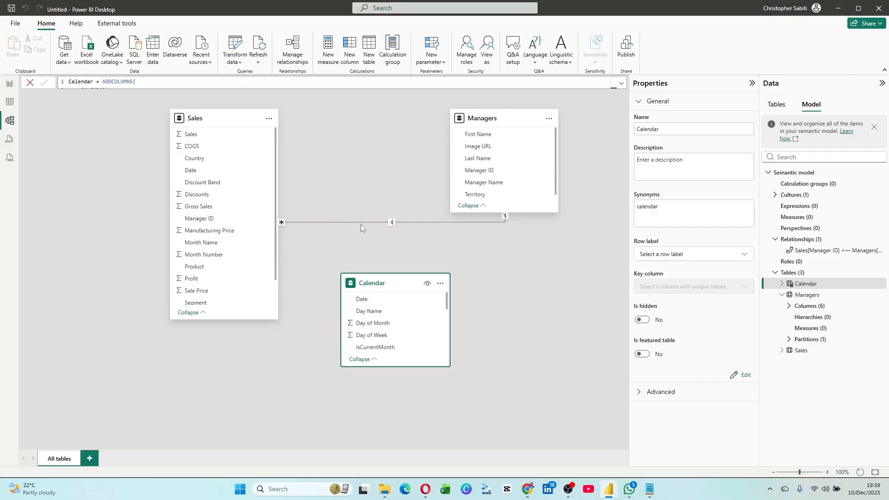
pyautogui.moveTo(190, 171); pyautogui.dragTo(374, 299)
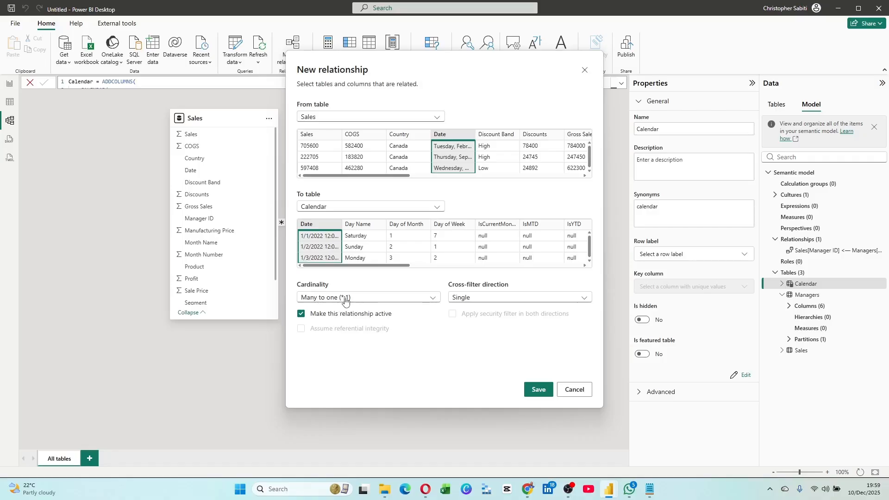
pyautogui.click(530, 392)
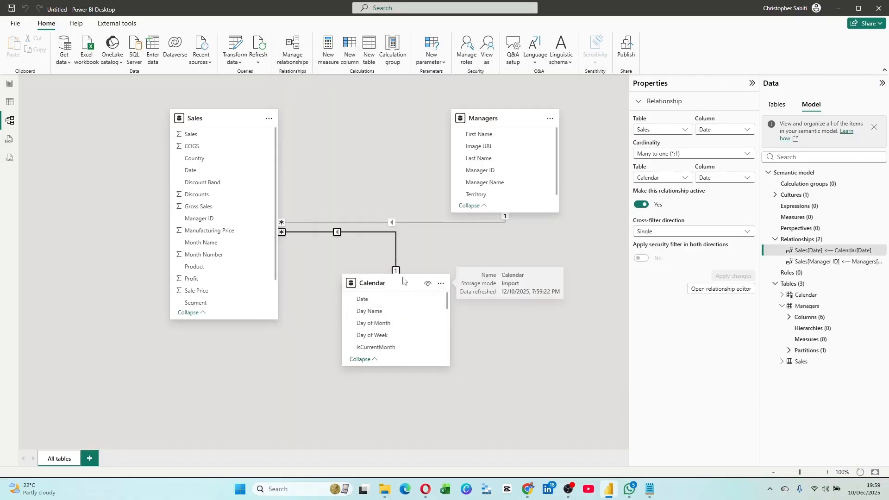
pyautogui.moveTo(404, 286); pyautogui.dragTo(401, 323)
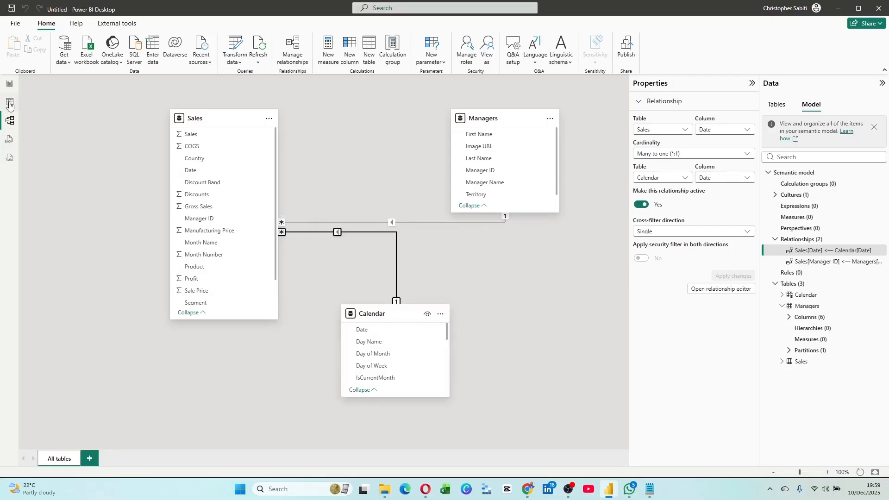
# Return to the report page and move the empty column chart toward the middle of the canvas.
pyautogui.click(9, 102)
pyautogui.click(10, 83)
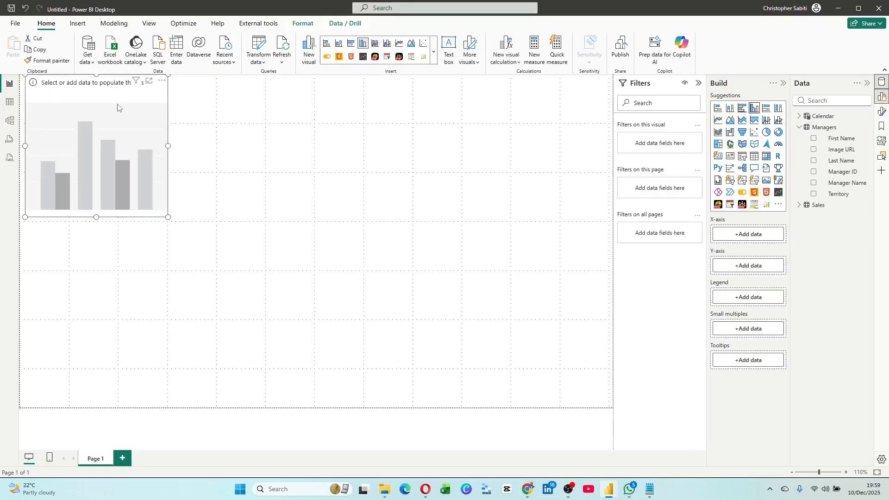
pyautogui.moveTo(117, 107); pyautogui.dragTo(337, 189)
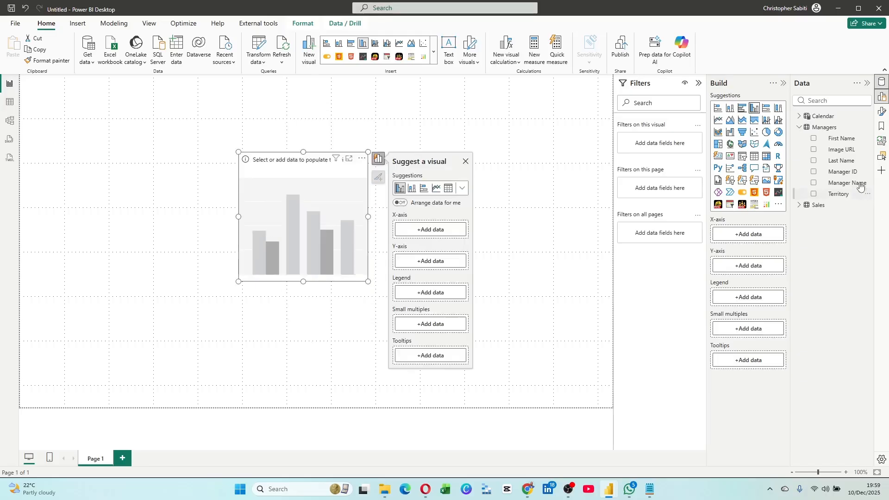
# Plot Gross Sales from the Sales table on the Y-axis against Month Name from the Calendar table on the X-axis.
pyautogui.click(800, 116)
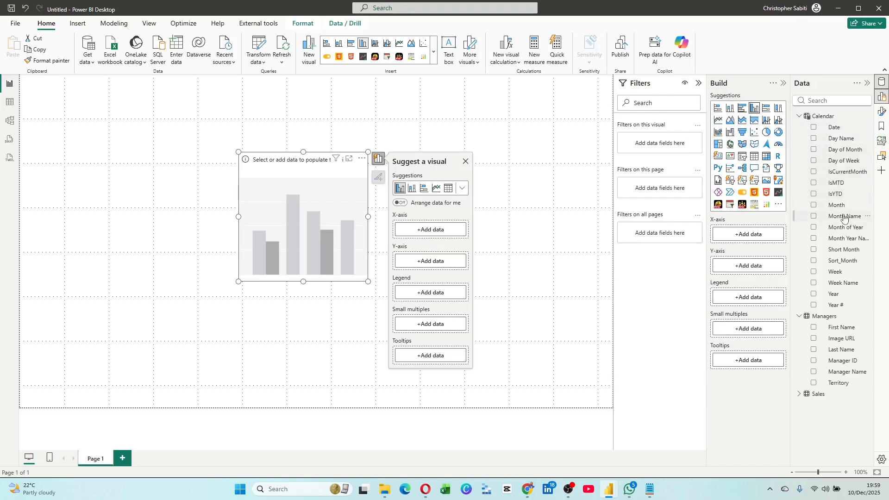
pyautogui.moveTo(845, 216); pyautogui.dragTo(742, 237)
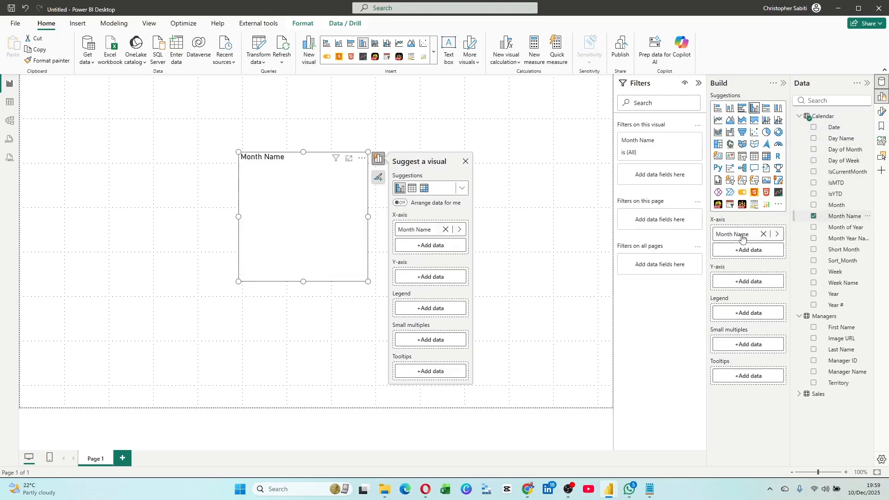
pyautogui.click(798, 395)
pyautogui.scroll(-3, 835, 366)
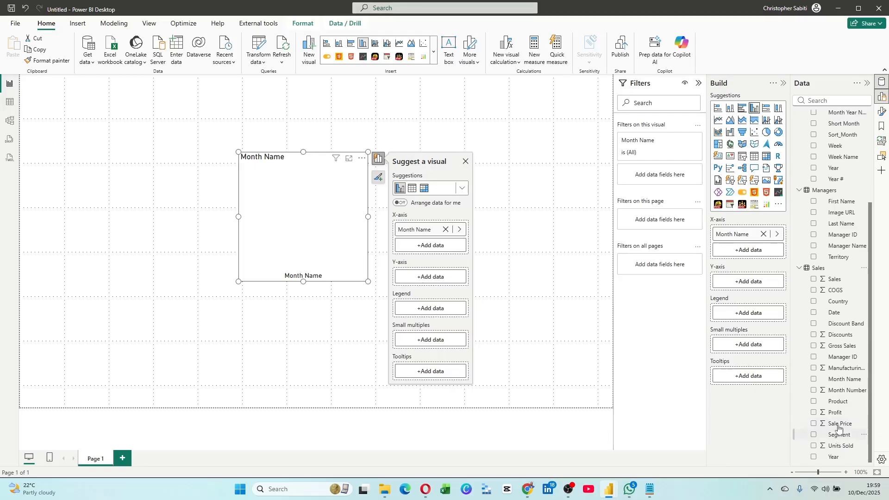
pyautogui.moveTo(839, 348); pyautogui.dragTo(761, 283)
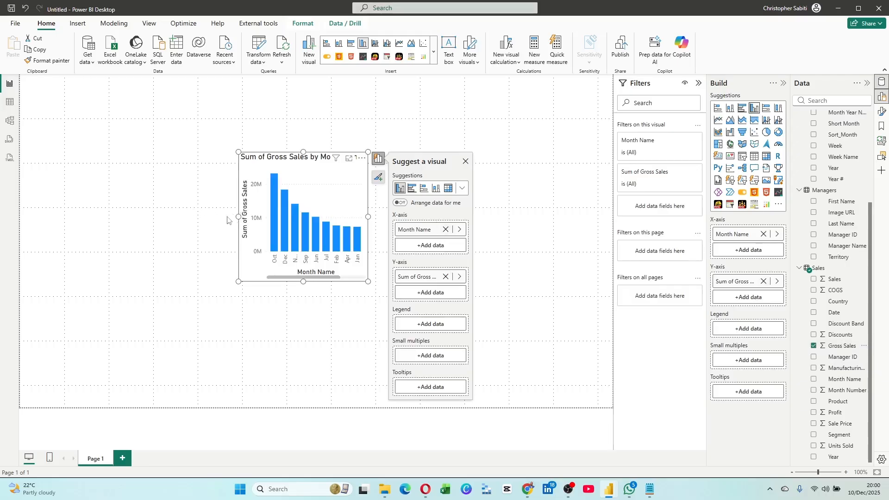
# Widen the Gross Sales column chart on both sides.
pyautogui.moveTo(238, 217); pyautogui.dragTo(101, 237)
pyautogui.click(128, 272)
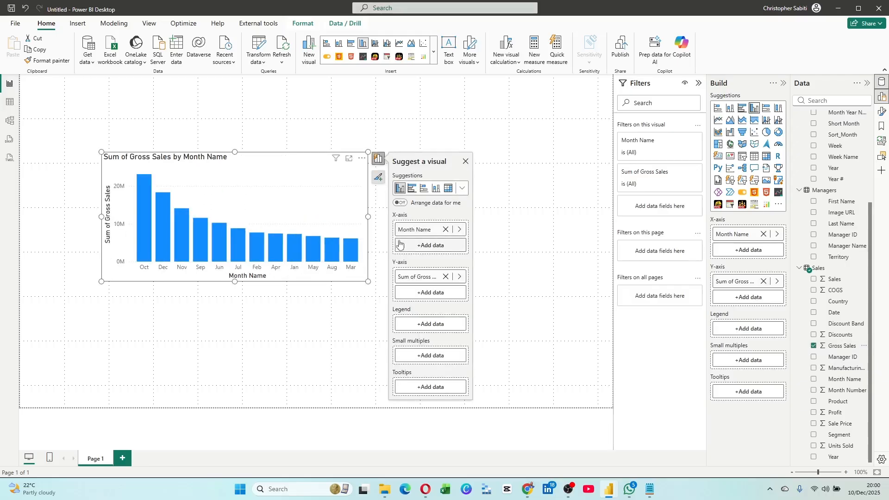
pyautogui.moveTo(369, 217); pyautogui.dragTo(391, 217)
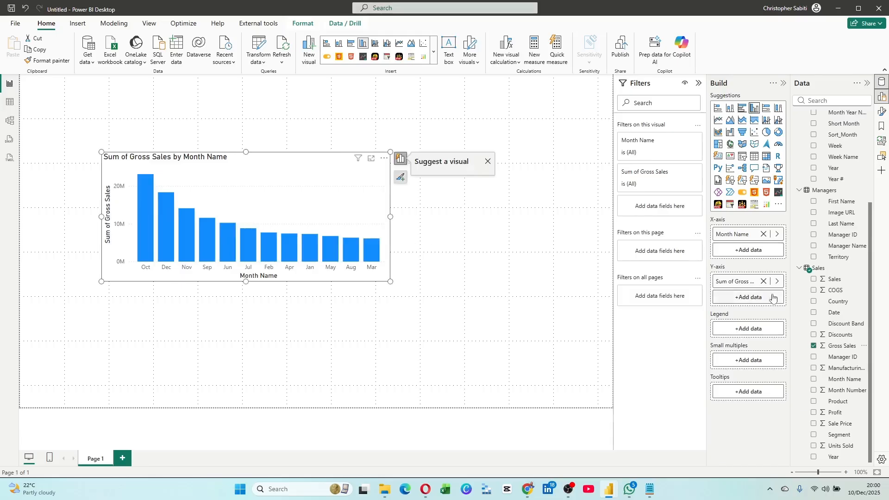
# Replace Month Name with the Calendar table's Month Year Name on the chart's X-axis, and widen the chart slightly.
pyautogui.scroll(3, 842, 210)
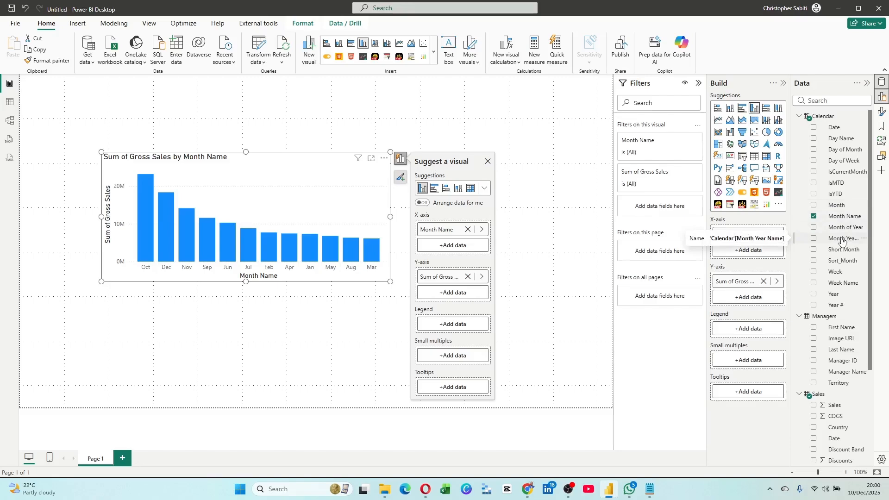
pyautogui.moveTo(842, 239); pyautogui.dragTo(764, 236)
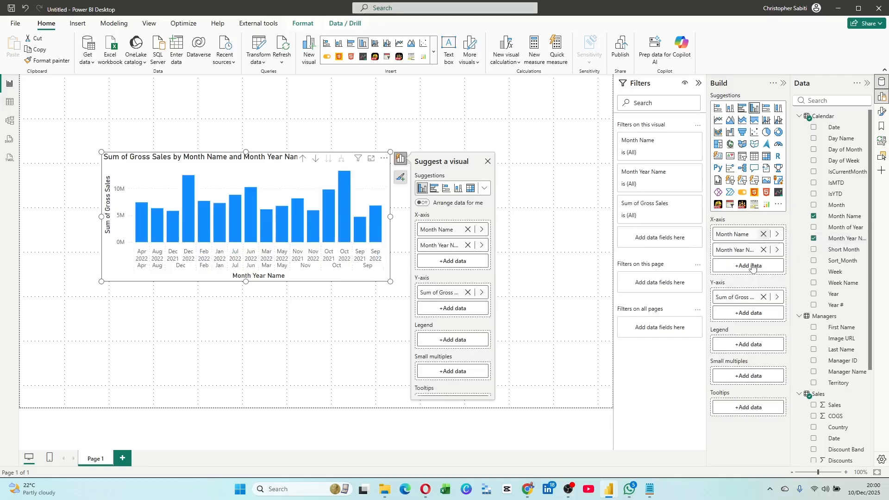
pyautogui.click(764, 234)
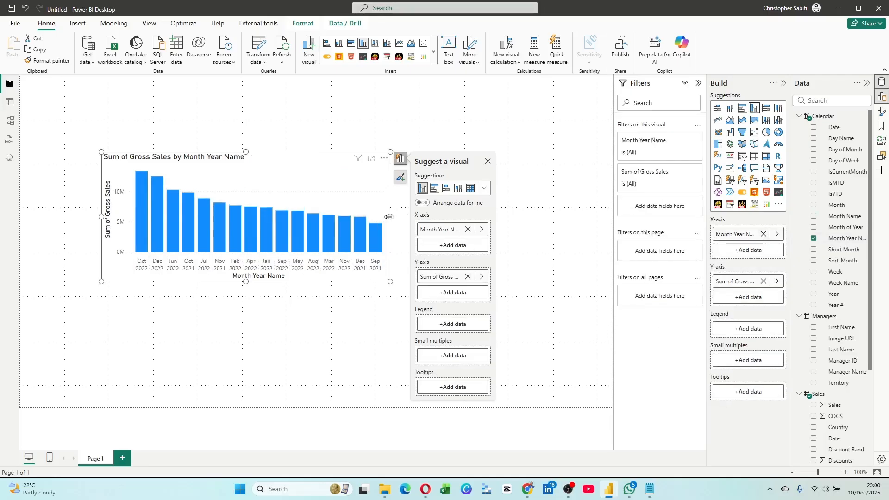
pyautogui.moveTo(393, 216); pyautogui.dragTo(406, 226)
pyautogui.click(321, 271)
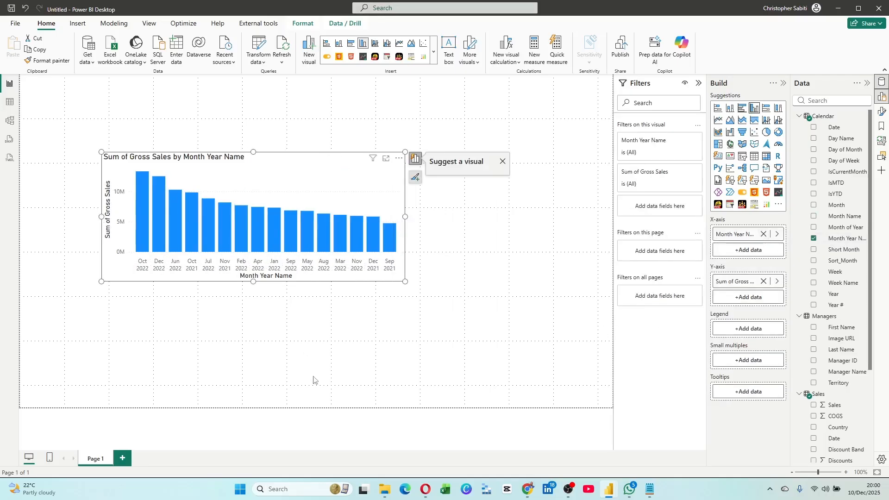
# In the Calendar table's DAX formula, duplicate the "Day of Month" column definition onto a new line directly below it.
pyautogui.click(10, 102)
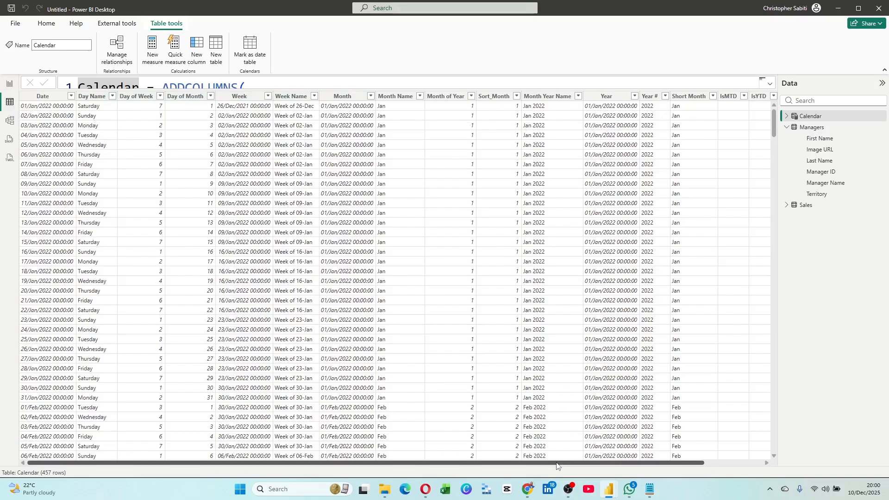
pyautogui.moveTo(558, 463); pyautogui.dragTo(606, 462)
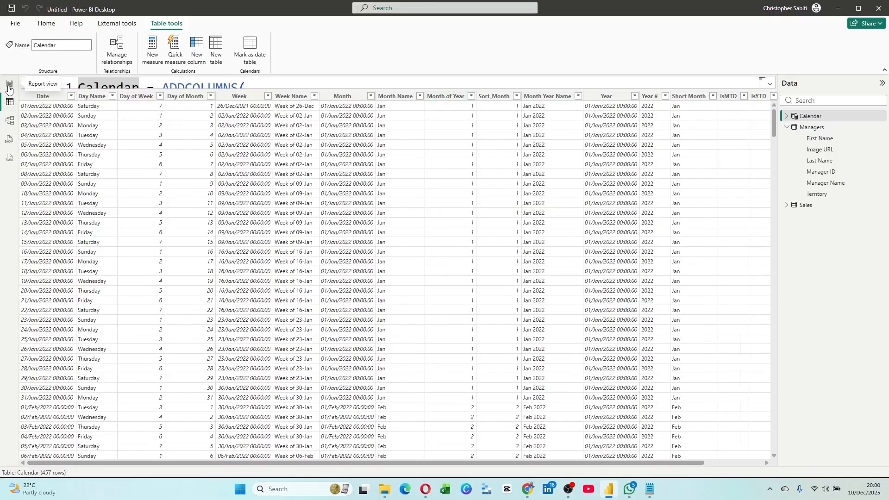
pyautogui.click(770, 84)
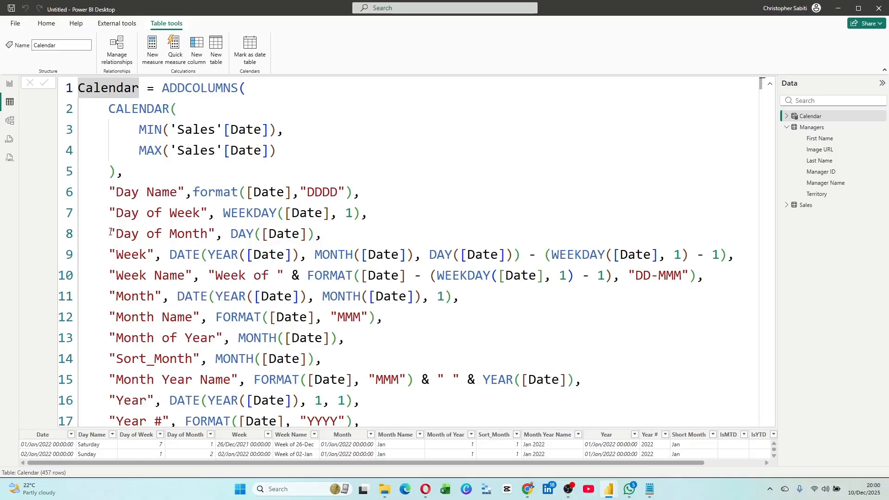
pyautogui.moveTo(110, 233); pyautogui.dragTo(330, 233)
pyautogui.hotkey('ctrl', 'c')
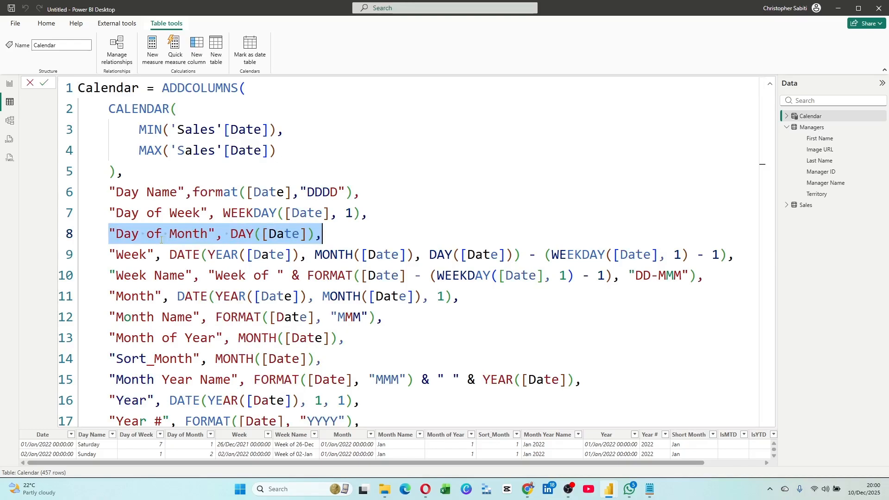
pyautogui.click(328, 233)
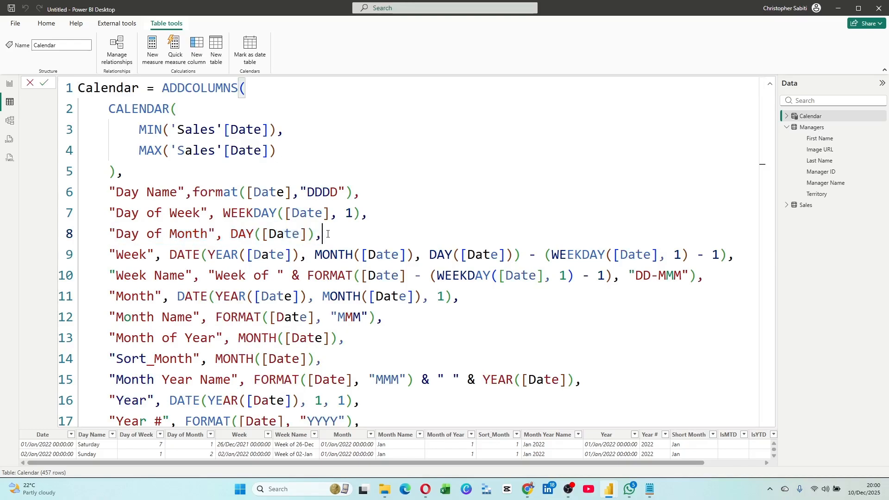
pyautogui.press('Return')
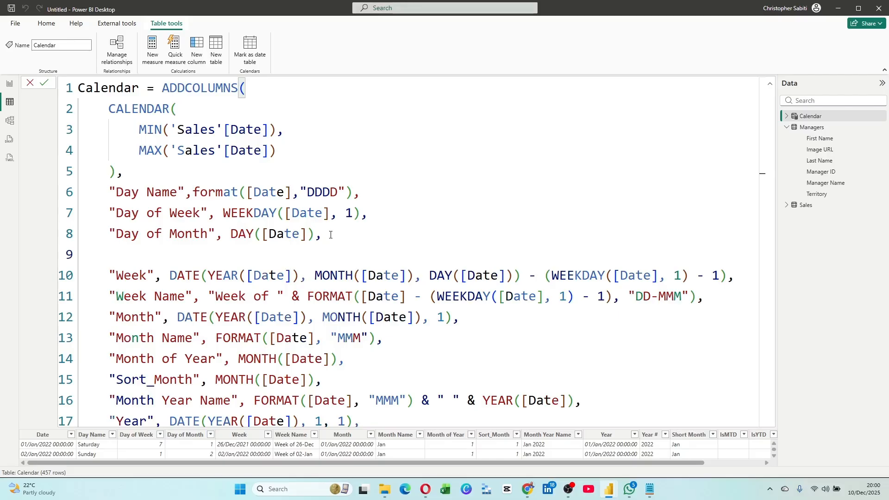
pyautogui.hotkey('ctrl', 'v')
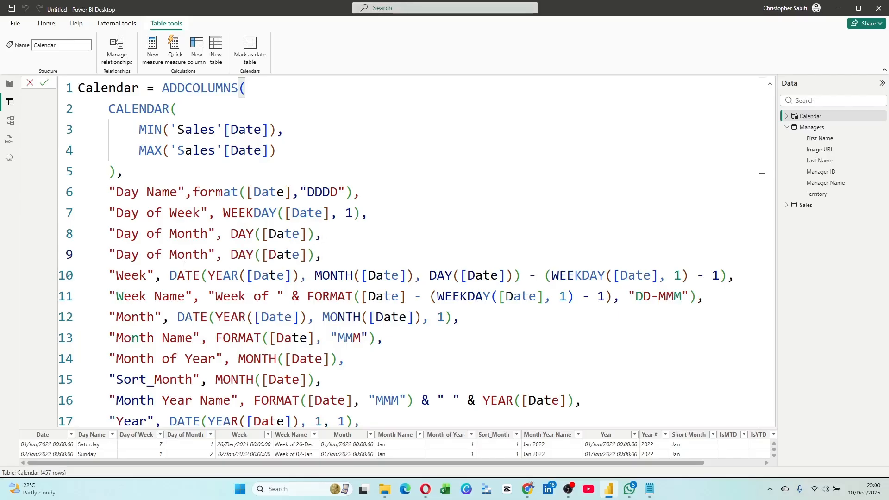
# Rename the duplicated "Day of Month" column on line 9 of the formula as "Full Month Name".
pyautogui.click(132, 255)
pyautogui.doubleClick(132, 255)
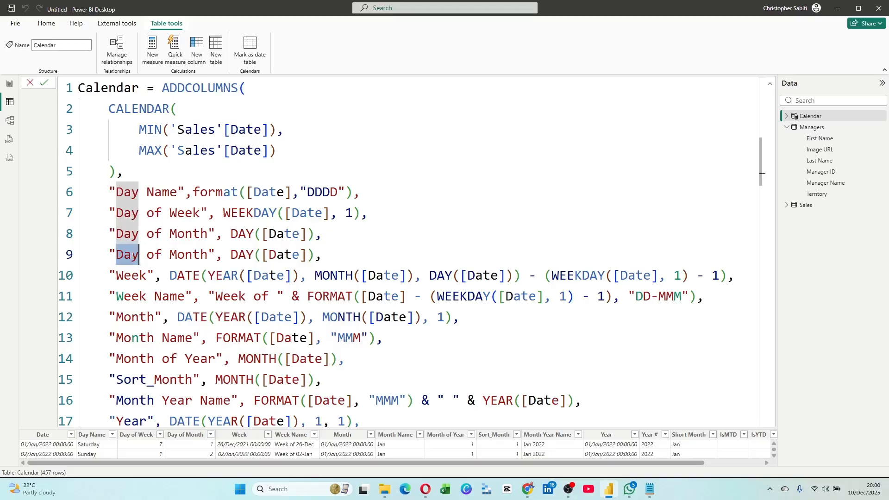
pyautogui.write('Full')
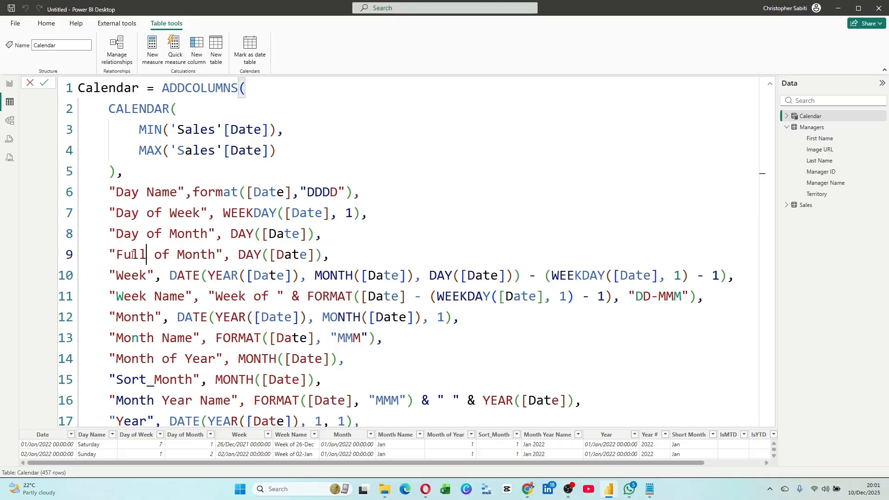
pyautogui.press('Right')
pyautogui.press('Right')
pyautogui.press('Right')
pyautogui.press('Right')
pyautogui.press('BackSpace')
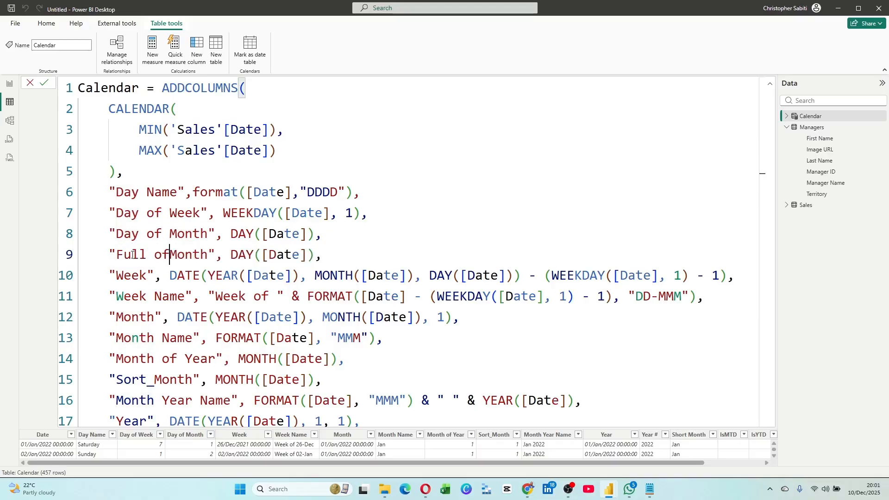
pyautogui.press('BackSpace')
pyautogui.press('BackSpace')
pyautogui.press('Right')
pyautogui.press('Right')
pyautogui.press('Right')
pyautogui.press('Right')
pyautogui.press('Right')
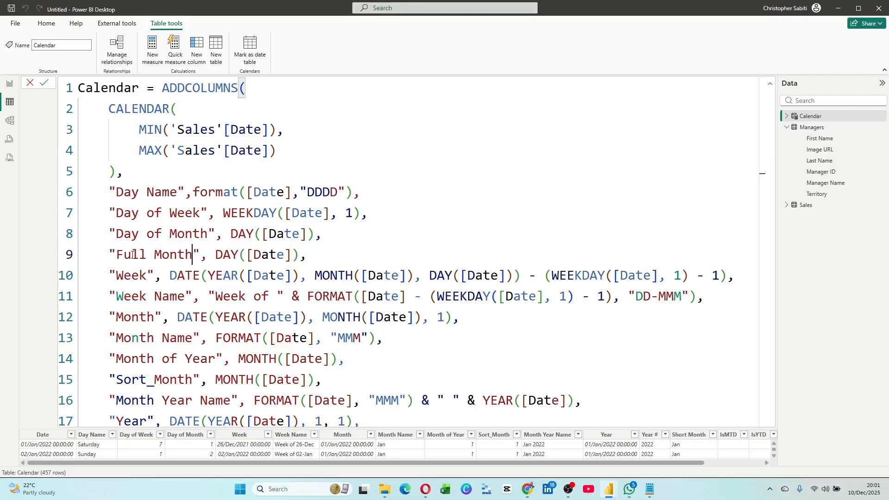
pyautogui.write('Name')
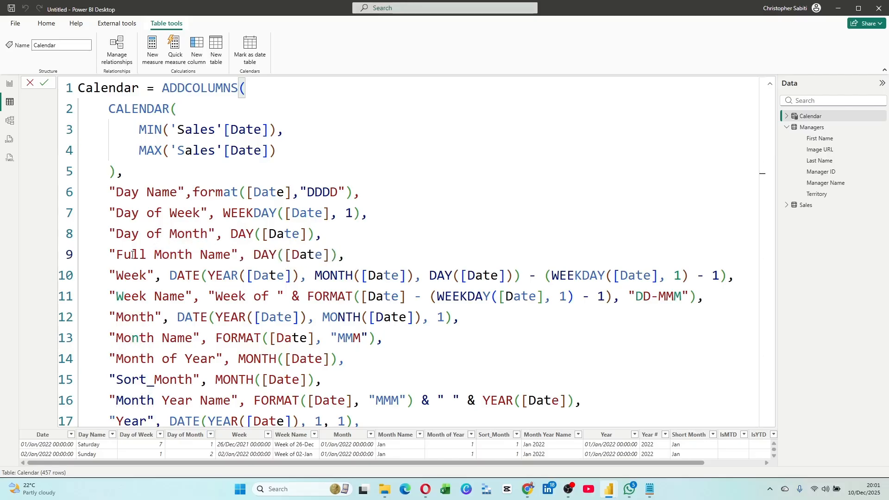
# Replace the DAY([Date]) expression of the "Full Month Name" column with a FORMAT function.
pyautogui.moveTo(340, 254); pyautogui.dragTo(255, 253)
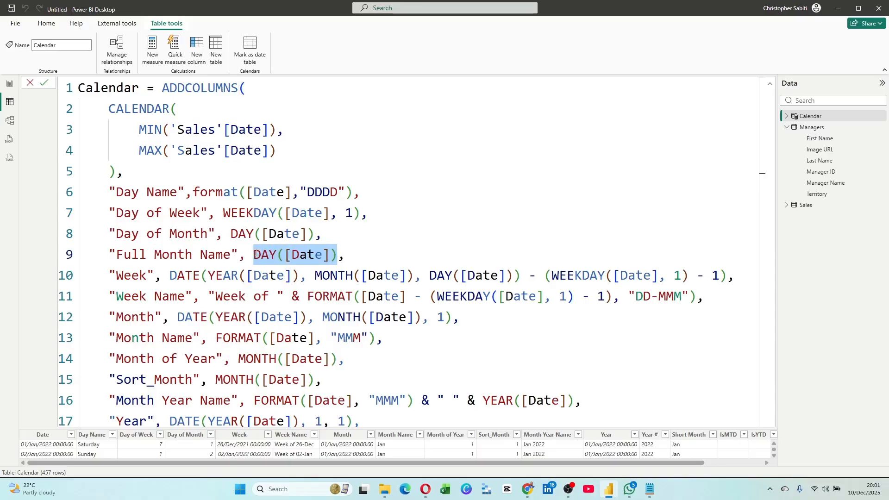
pyautogui.write('Forma')
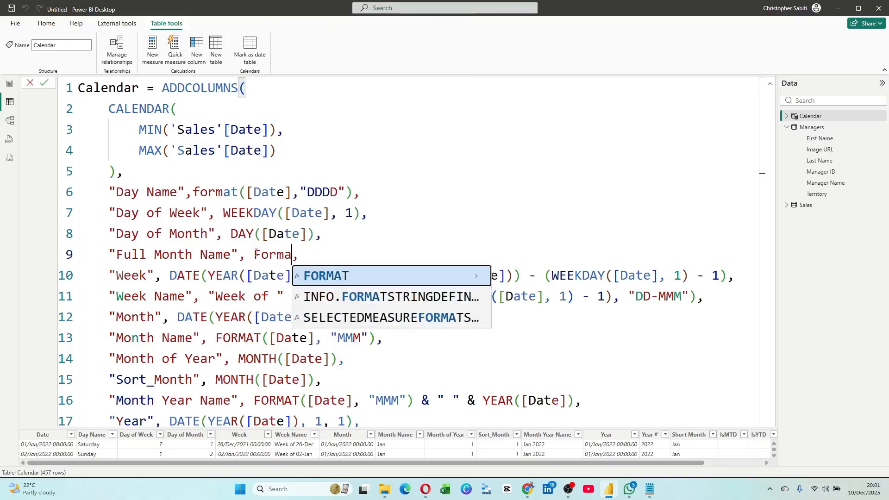
pyautogui.press('Tab')
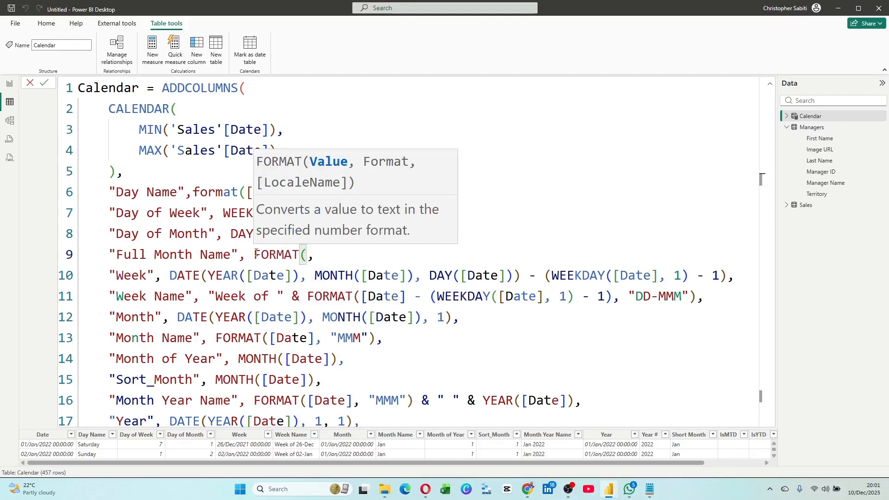
# Complete the Full Month Name column in the Calendar table formula as FORMAT([Date],"mmmm"), commit it and review the new column.
pyautogui.write('[date')
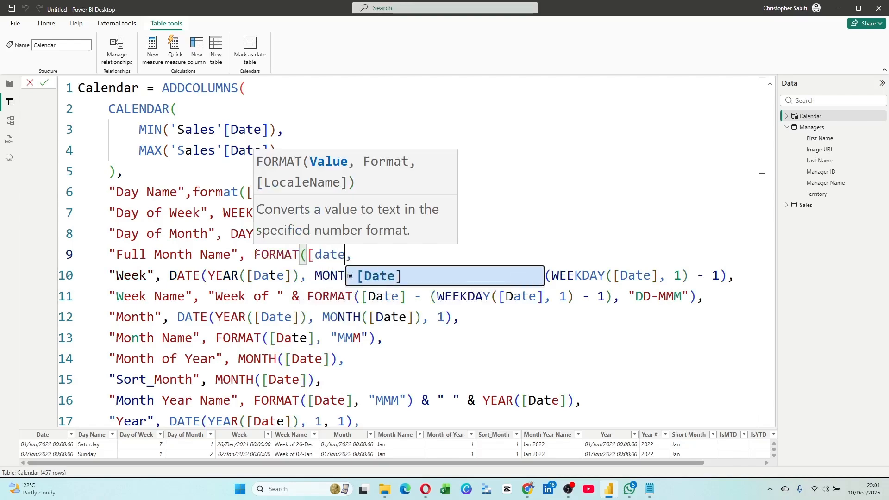
pyautogui.press('Tab')
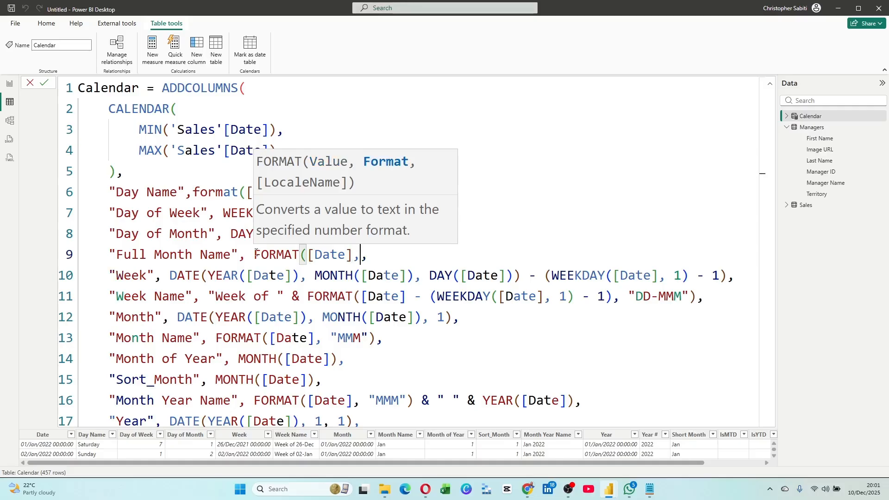
pyautogui.write('""')
pyautogui.press('Left')
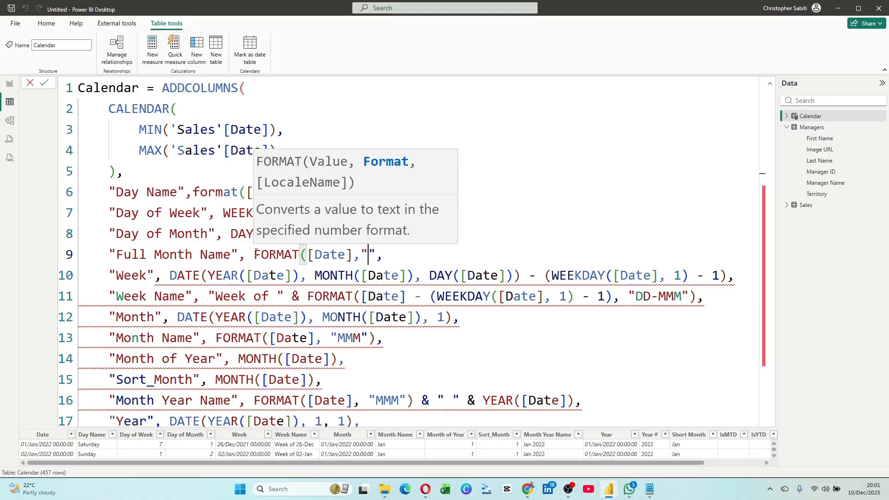
pyautogui.write('mmmm')
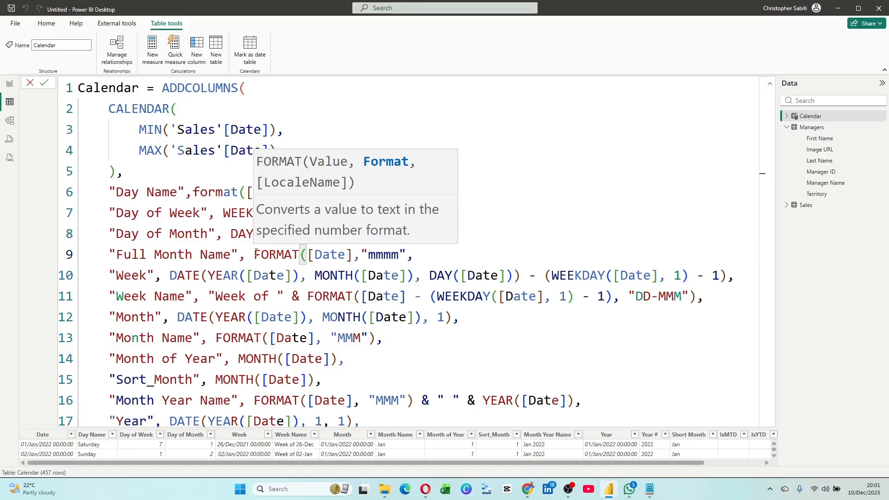
pyautogui.press('Right')
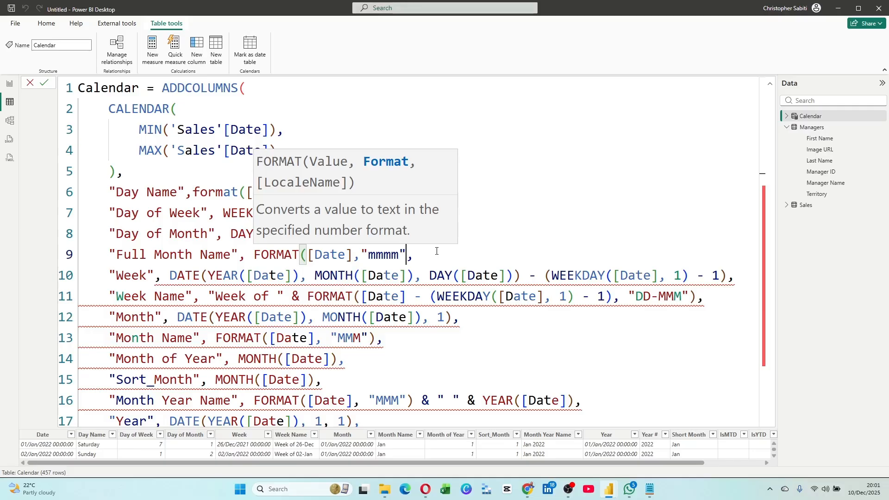
pyautogui.write(')')
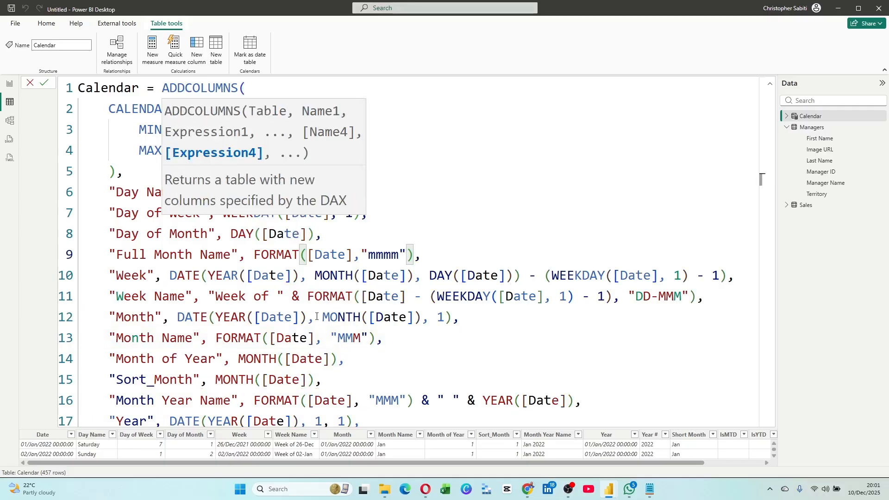
pyautogui.click(43, 84)
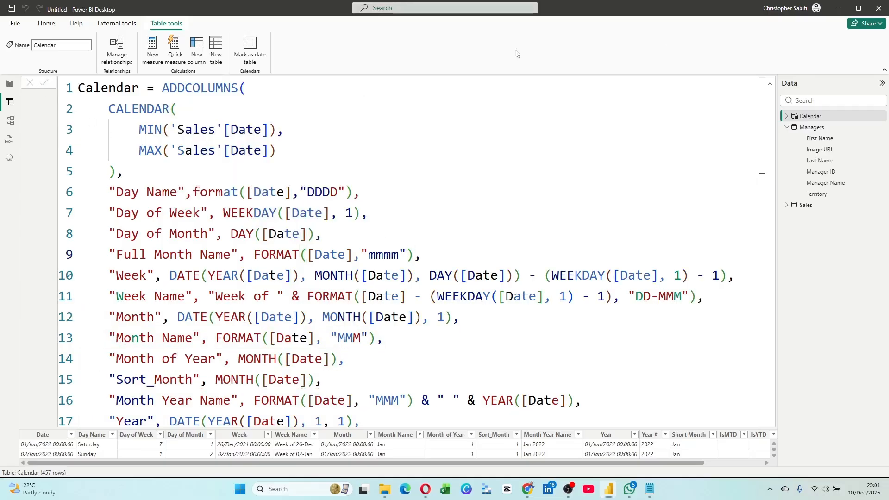
pyautogui.click(770, 84)
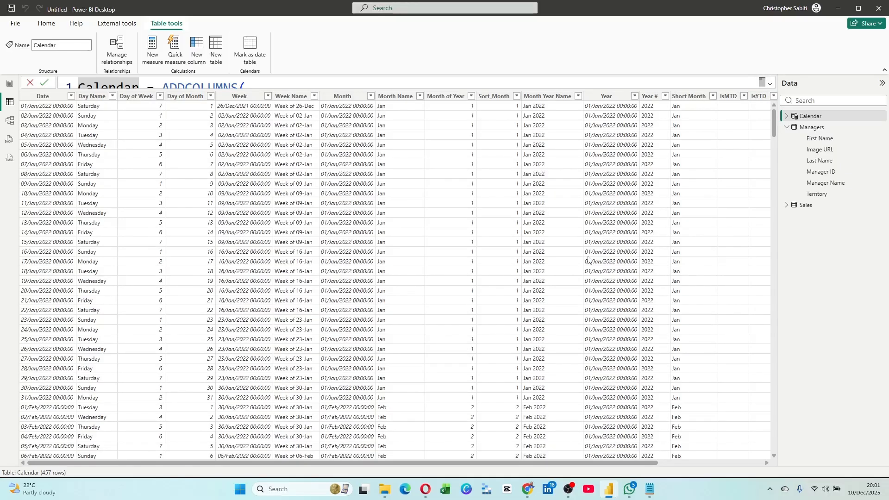
pyautogui.moveTo(614, 465); pyautogui.dragTo(760, 468)
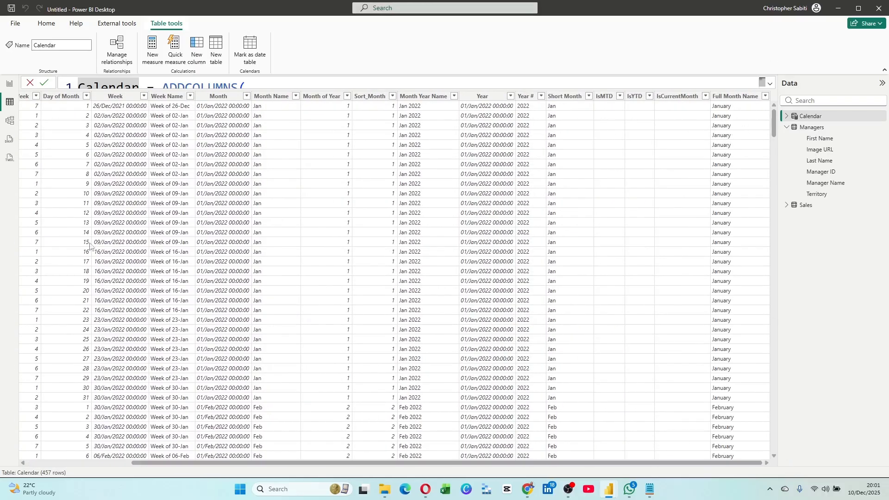
# Refresh the report data and place a duplicate of the gross sales by Month Year Name column chart directly below the original.
pyautogui.click(10, 84)
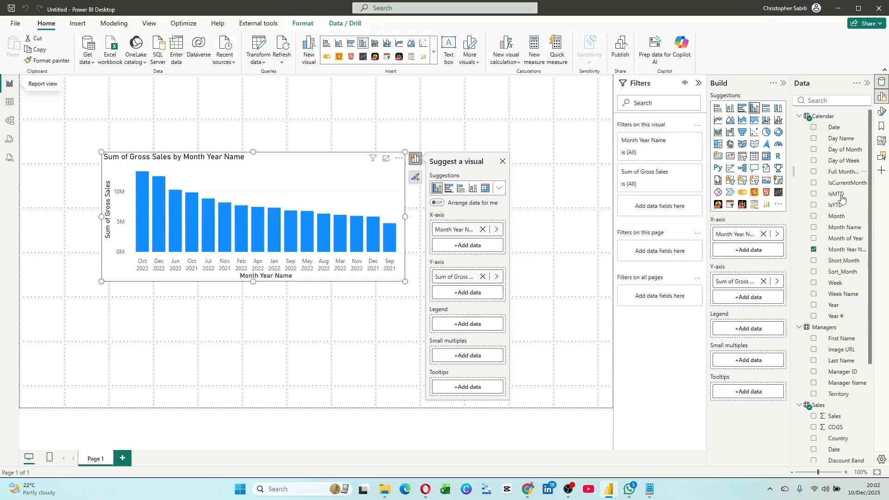
pyautogui.click(282, 49)
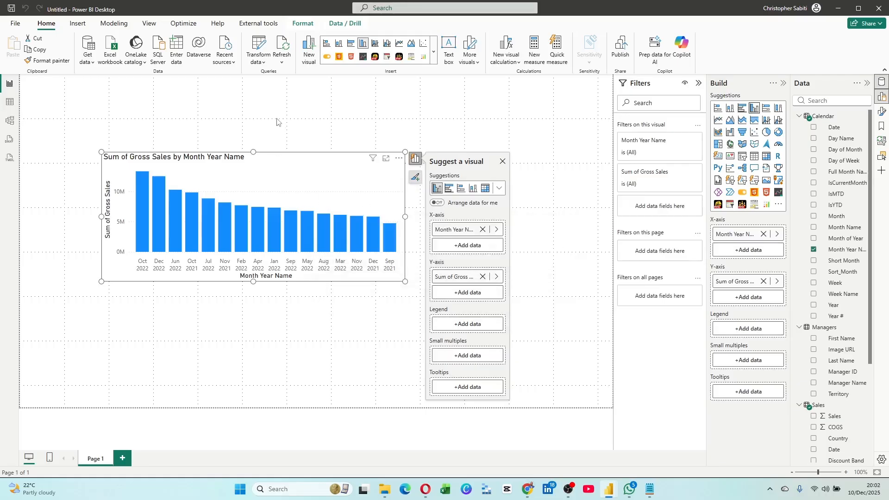
pyautogui.moveTo(262, 156); pyautogui.dragTo(246, 110)
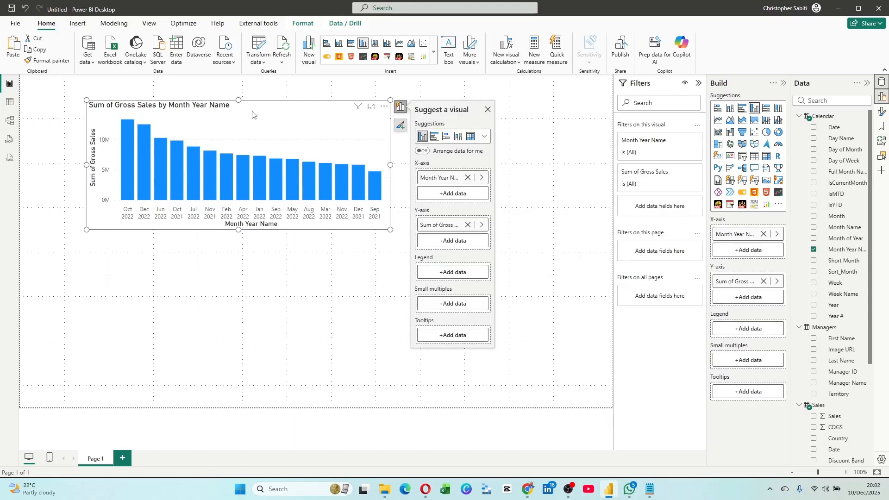
pyautogui.hotkey('ctrl', 'c')
pyautogui.hotkey('ctrl', 'v')
pyautogui.moveTo(245, 251)
pyautogui.mouseDown()
pyautogui.moveTo(243, 274)
pyautogui.moveTo(252, 244)
pyautogui.mouseUp()
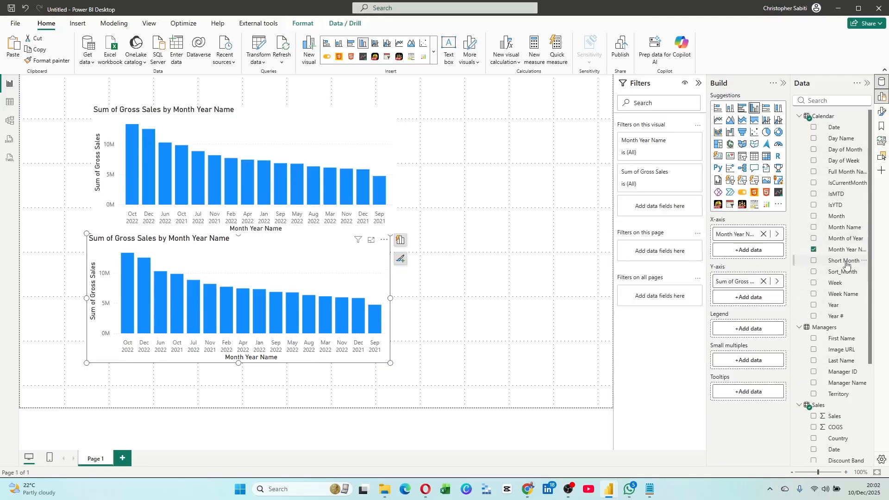
# Replace Month Year Name on the X-axis with Short Month in the lower chart and Full Month Name in the upper chart.
pyautogui.moveTo(844, 263); pyautogui.dragTo(762, 247)
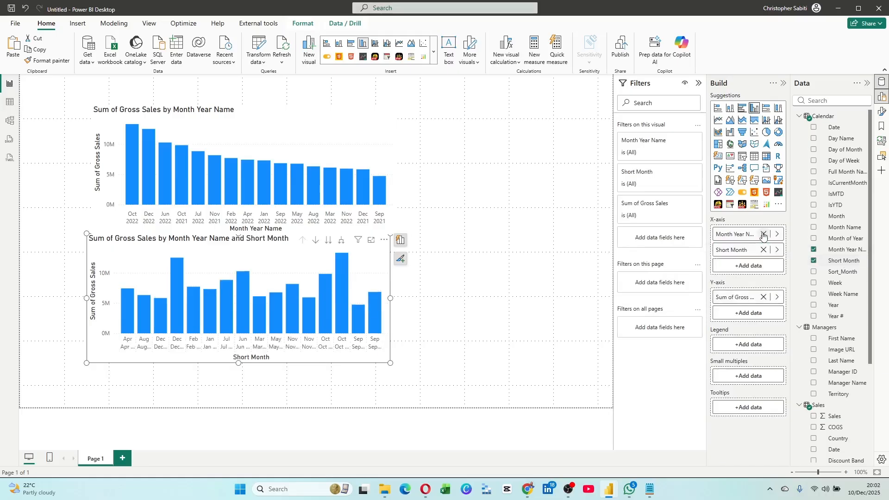
pyautogui.click(763, 234)
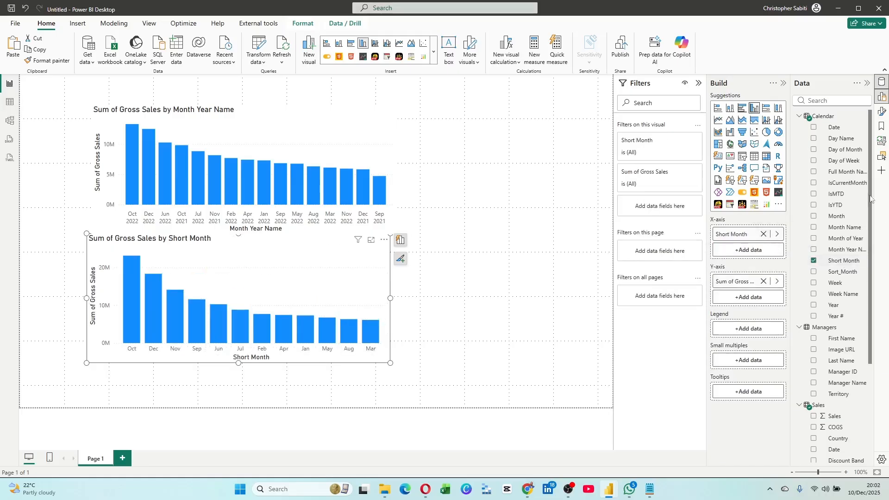
pyautogui.click(190, 160)
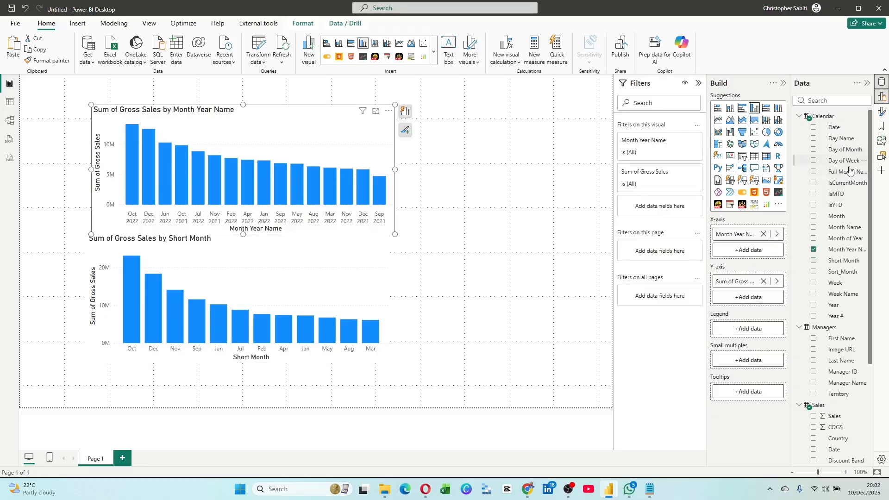
pyautogui.moveTo(843, 172); pyautogui.dragTo(764, 237)
pyautogui.click(764, 235)
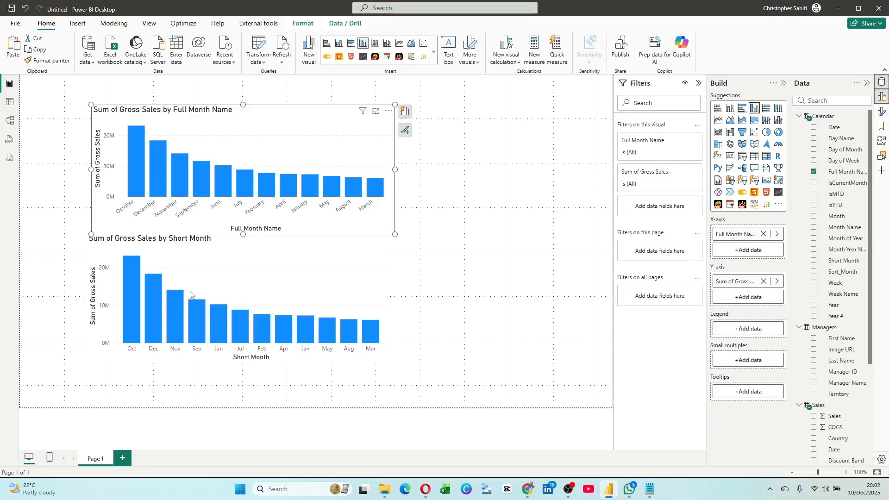
# Narrow both column charts to a little over half their width and align them one above the other along the page's left edge.
pyautogui.moveTo(225, 321)
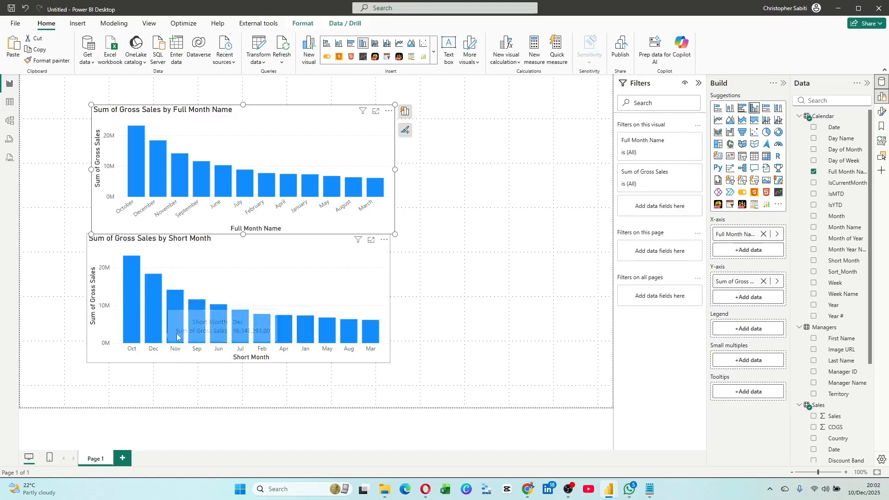
pyautogui.click(387, 268)
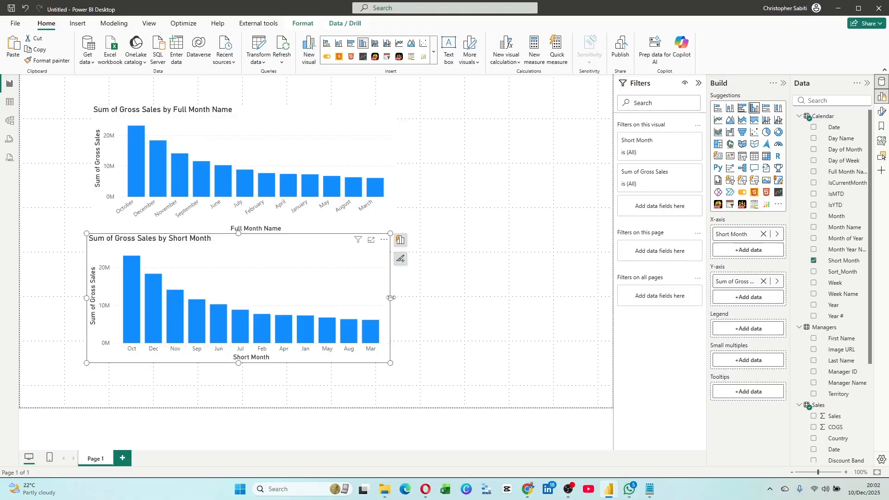
pyautogui.moveTo(263, 250); pyautogui.dragTo(204, 258)
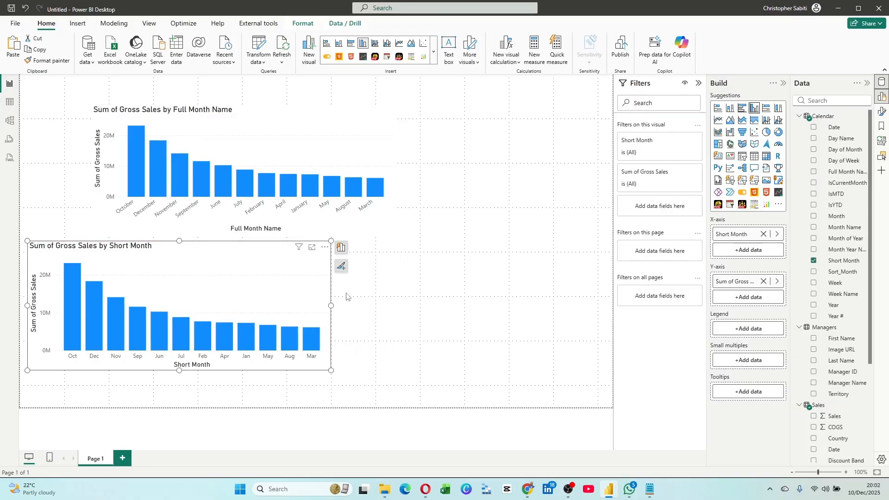
pyautogui.moveTo(332, 306); pyautogui.dragTo(197, 327)
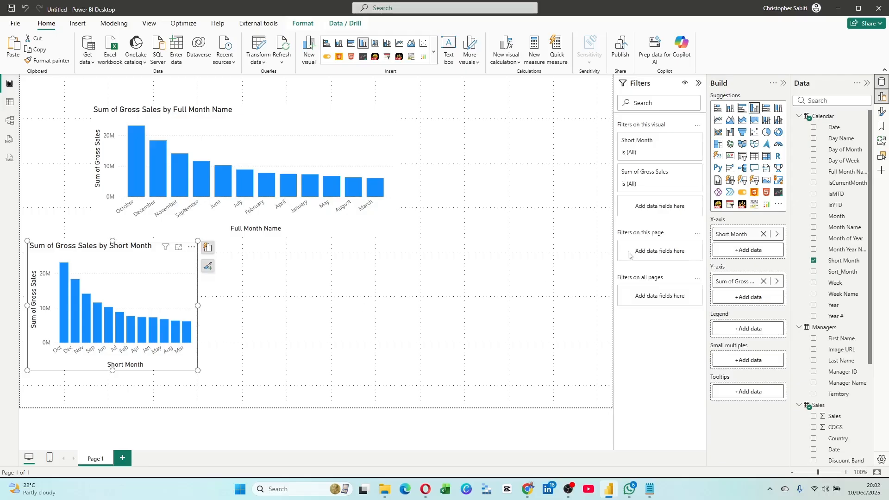
pyautogui.click(394, 167)
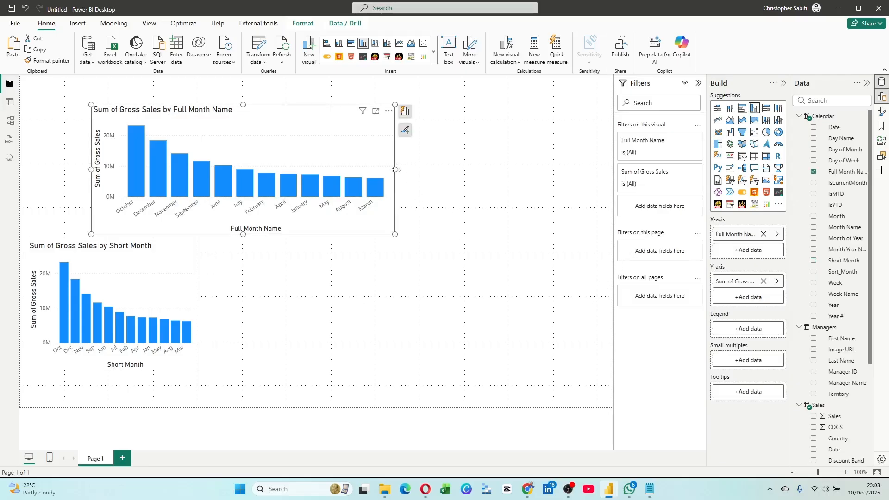
pyautogui.moveTo(394, 175); pyautogui.dragTo(266, 185)
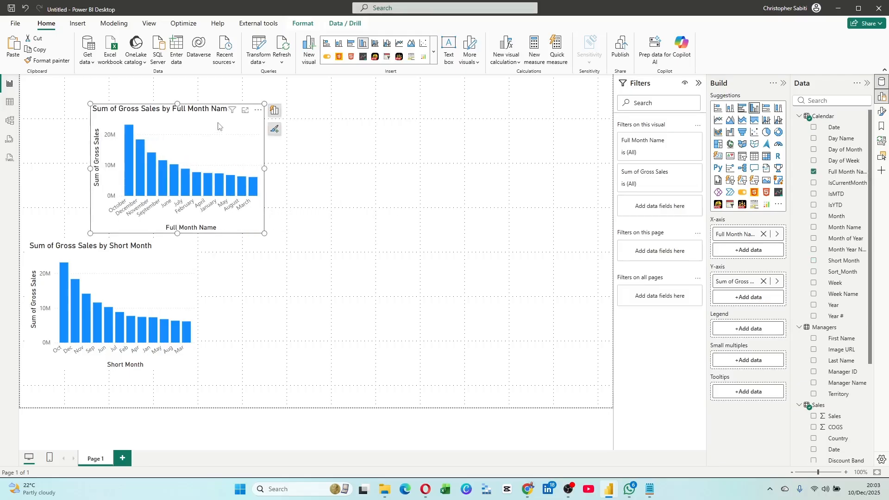
pyautogui.moveTo(218, 129); pyautogui.dragTo(149, 125)
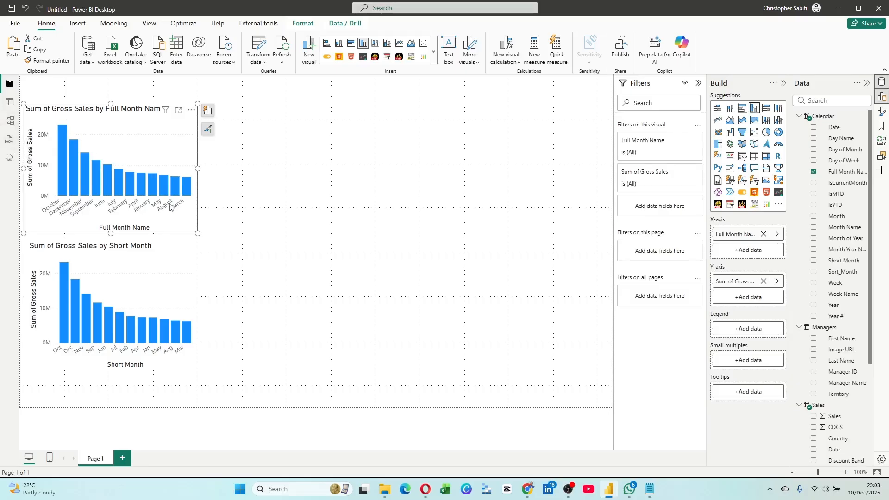
# Sort the upper chart's axis by Full Month Name in ascending order.
pyautogui.click(191, 110)
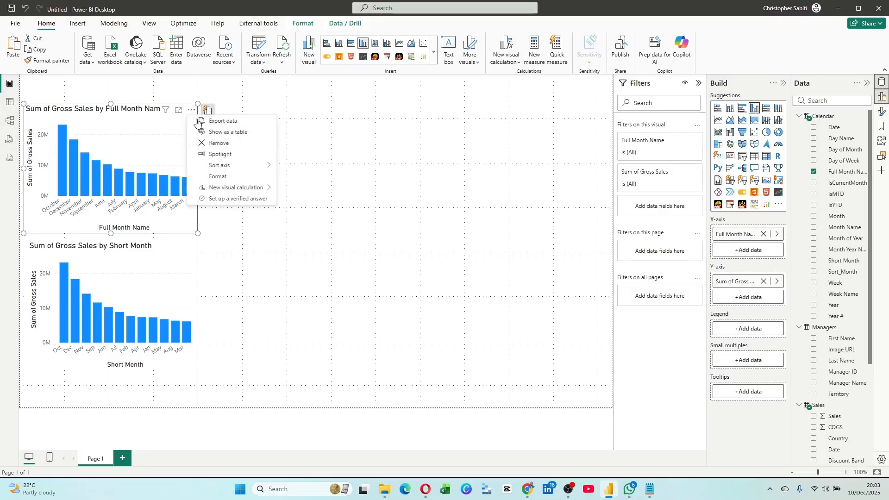
pyautogui.moveTo(259, 166)
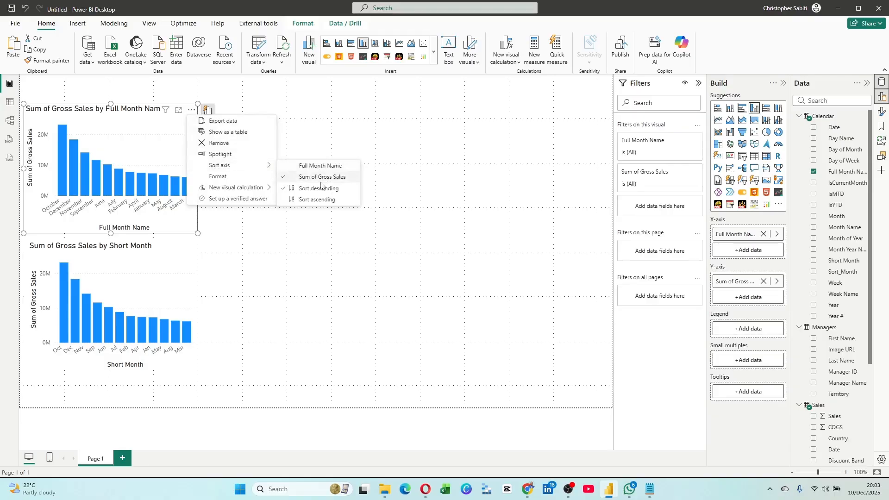
pyautogui.click(320, 167)
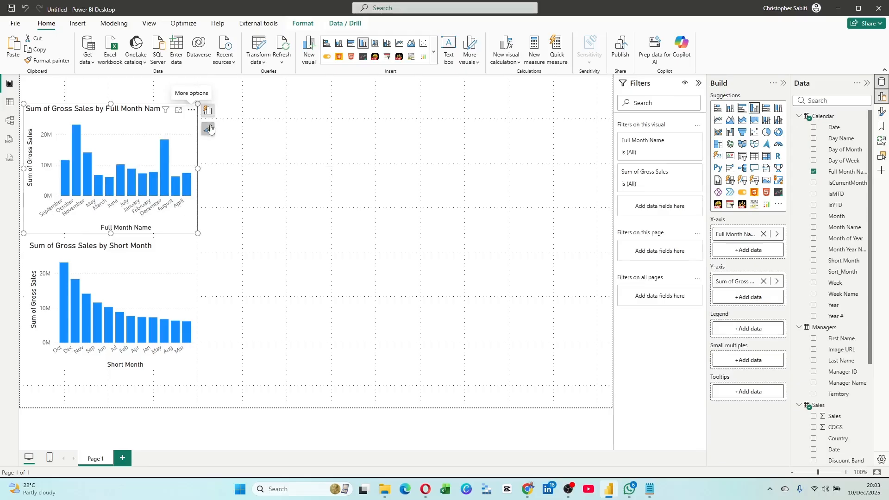
pyautogui.click(192, 111)
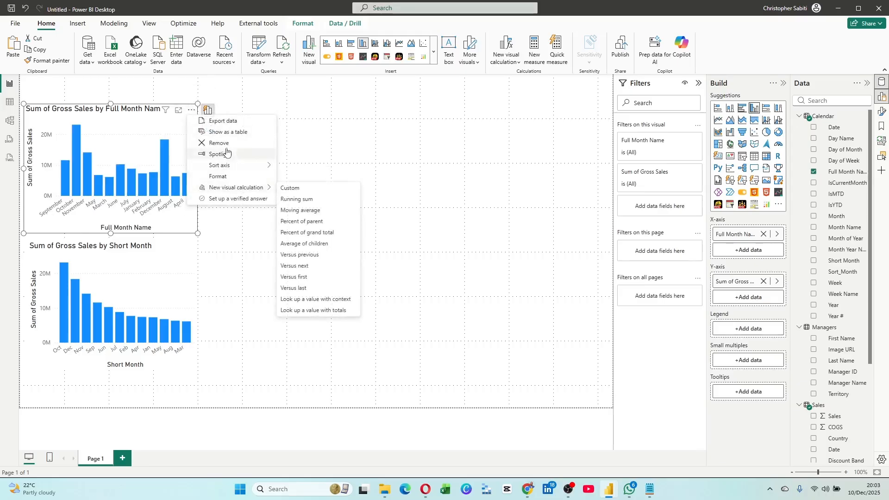
pyautogui.moveTo(240, 166)
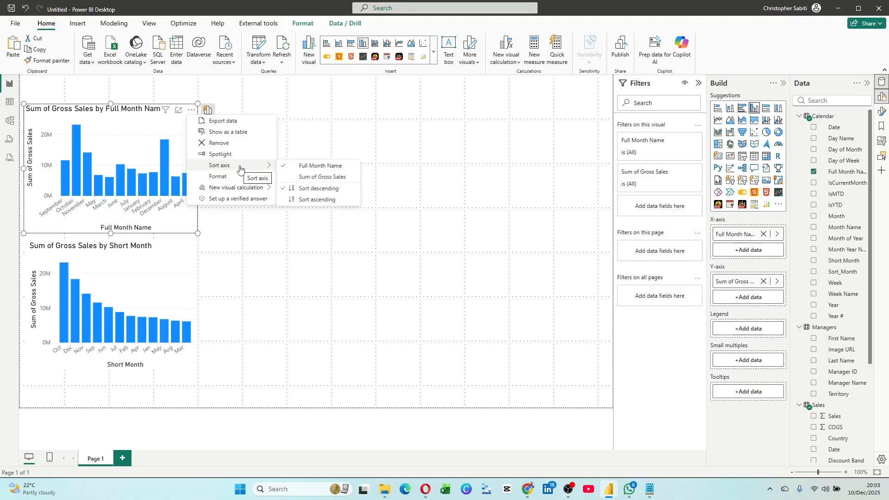
pyautogui.click(309, 200)
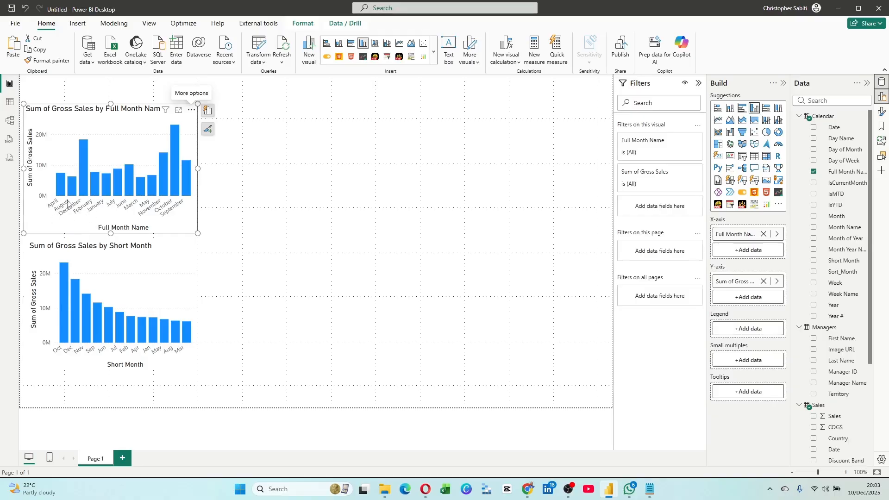
# Set the Calendar table's Full Month Name column to sort by Month of Year and return to the report page.
pyautogui.click(11, 105)
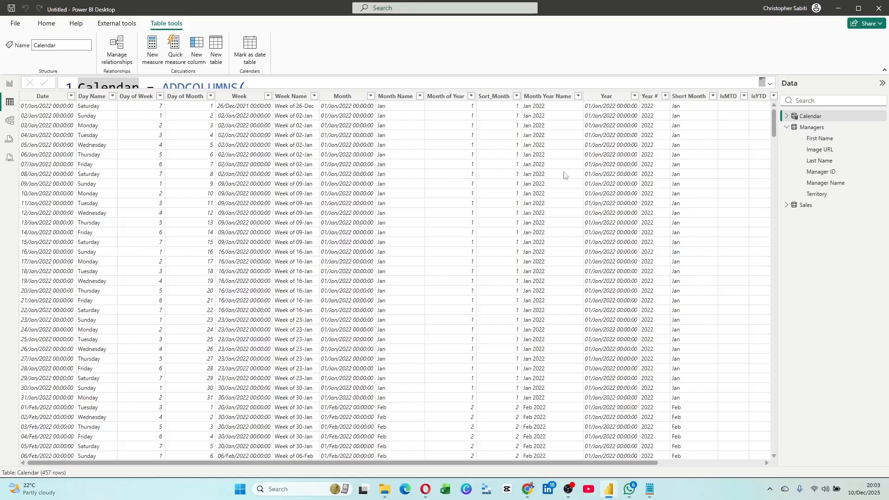
pyautogui.hscroll(3, 570, 208)
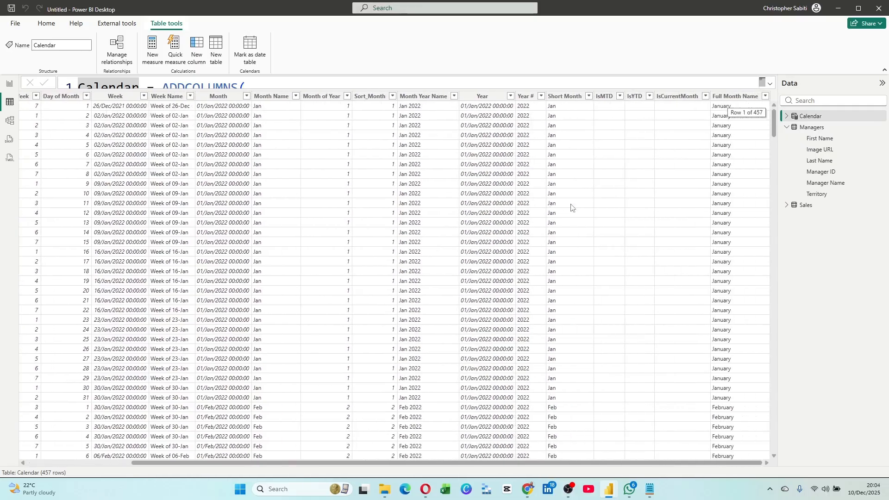
pyautogui.click(729, 97)
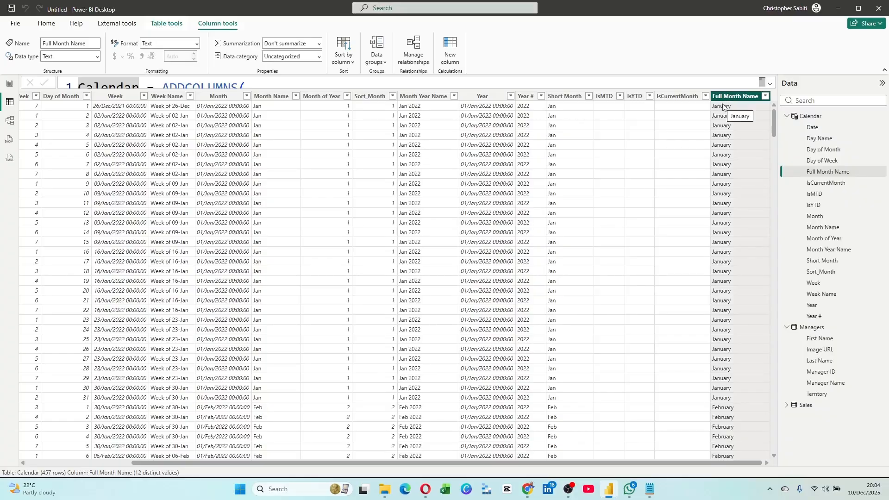
pyautogui.click(348, 67)
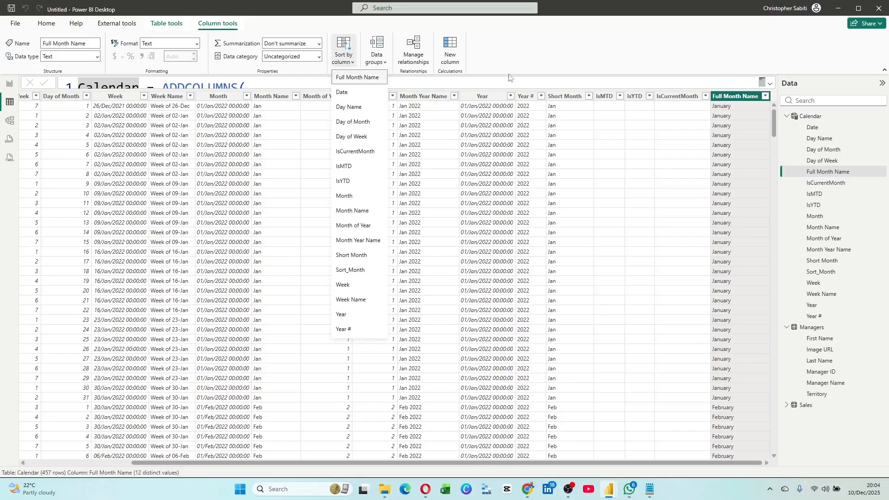
pyautogui.click(522, 63)
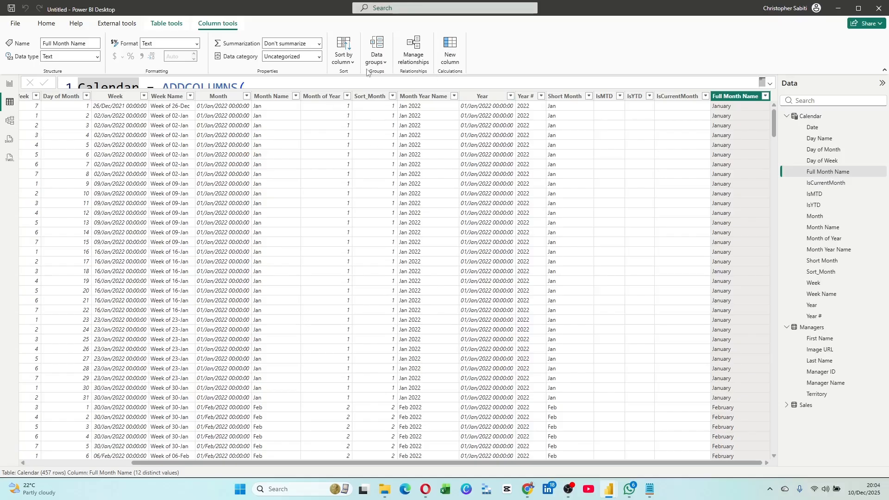
pyautogui.click(346, 61)
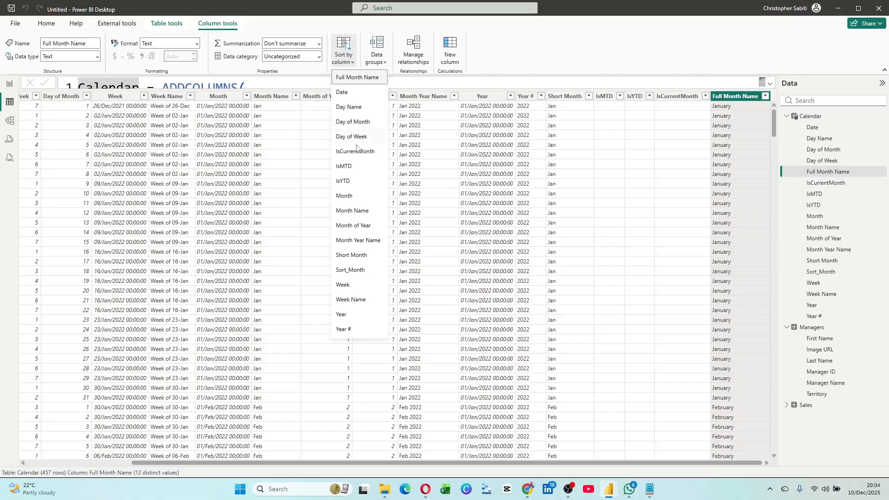
pyautogui.click(519, 63)
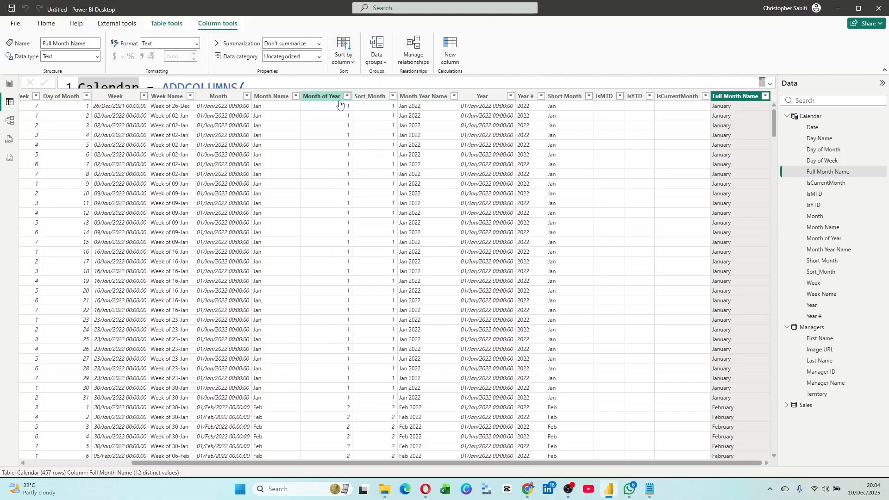
pyautogui.click(354, 68)
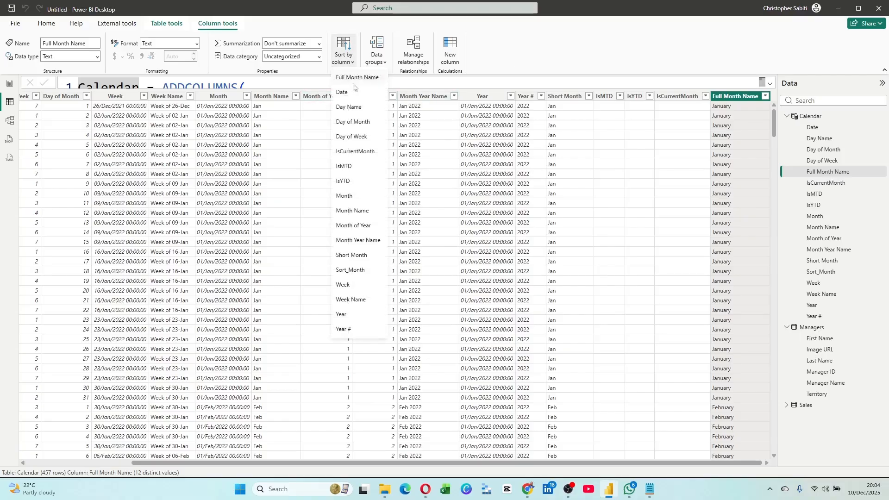
pyautogui.click(357, 227)
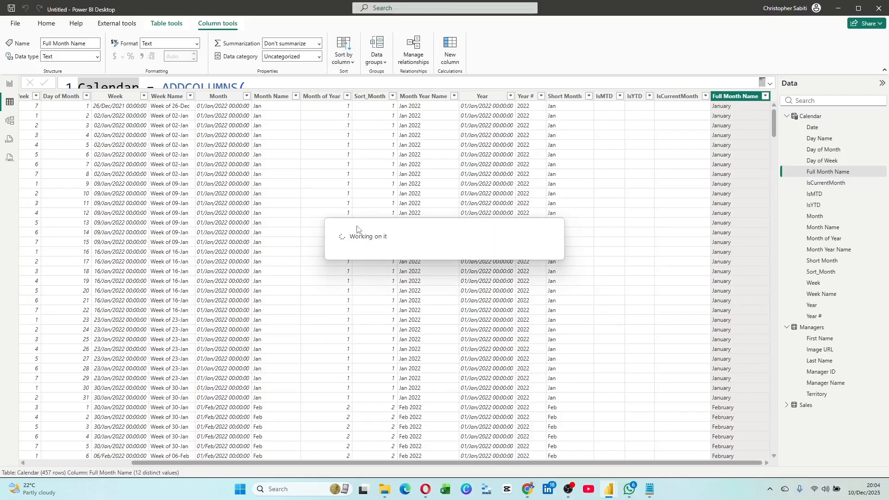
pyautogui.click(9, 85)
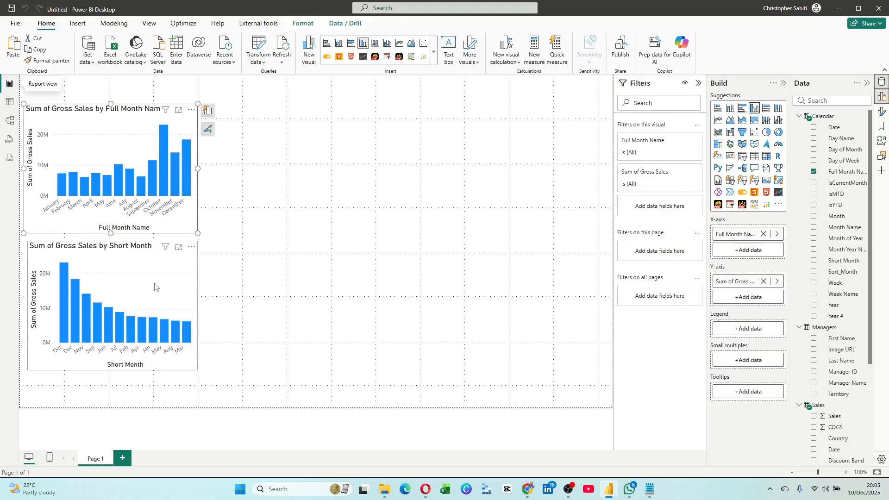
# Set the Calendar table's Short Month column to sort by Month of Year and return to the report page.
pyautogui.click(144, 290)
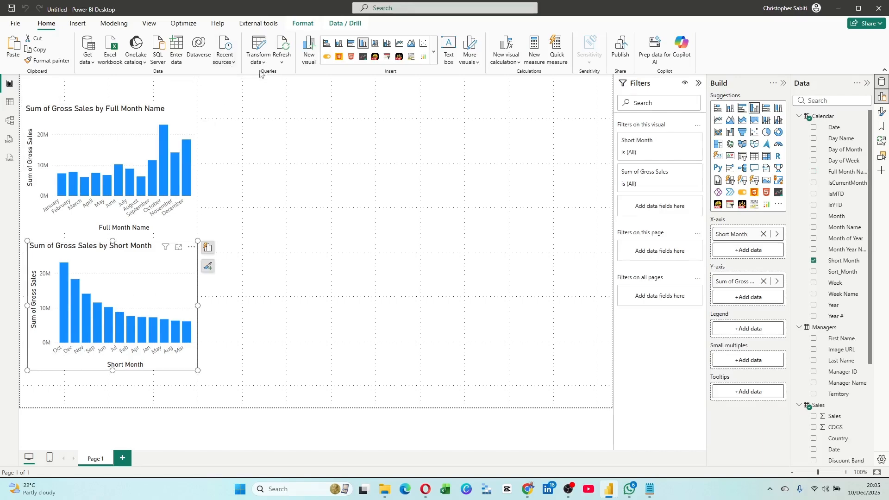
pyautogui.click(9, 103)
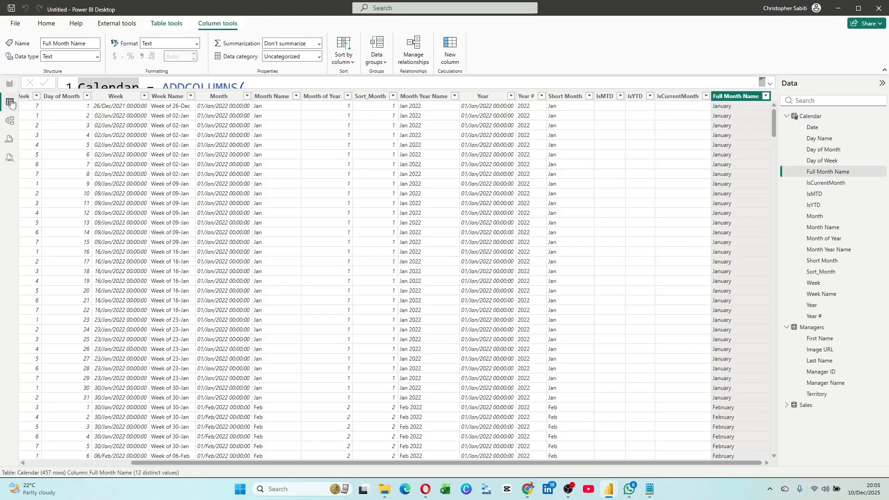
pyautogui.click(560, 96)
pyautogui.click(350, 65)
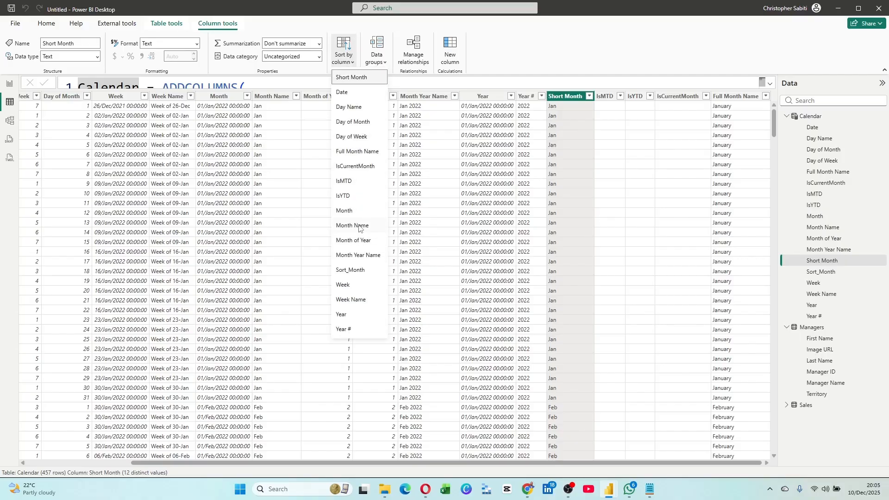
pyautogui.click(354, 241)
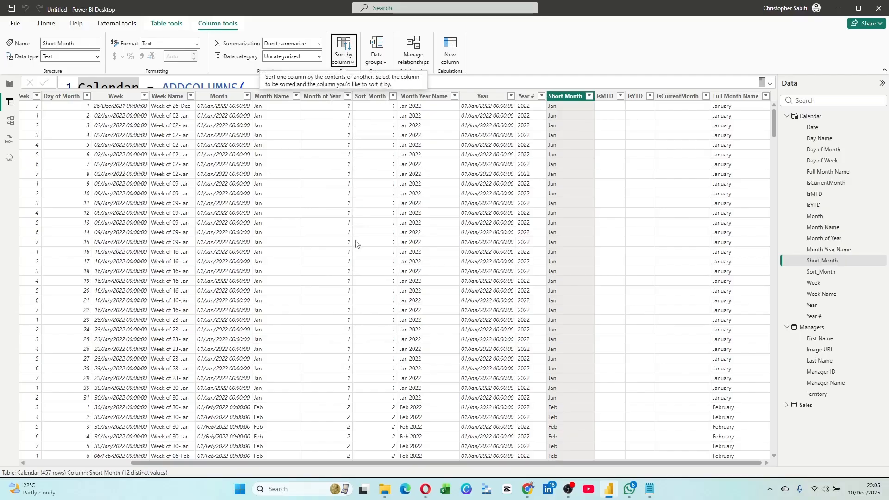
pyautogui.click(10, 83)
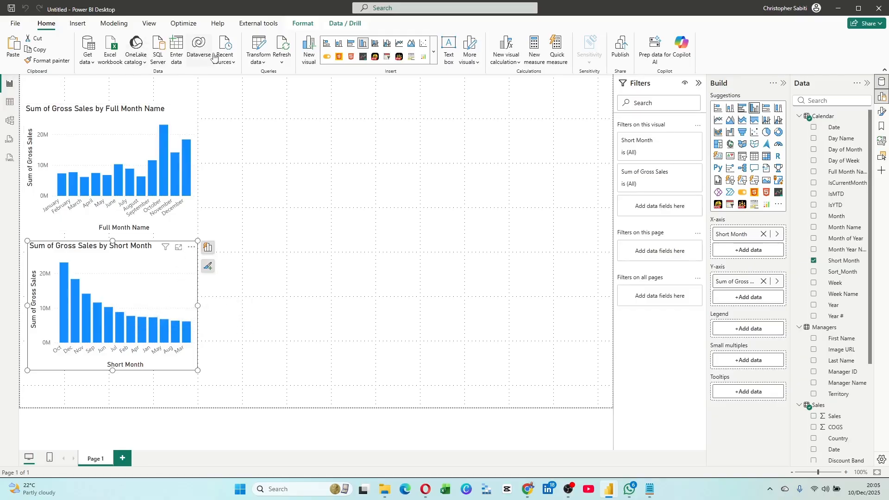
# Refresh the report's schema and data and widen the Short Month chart slightly.
pyautogui.click(282, 62)
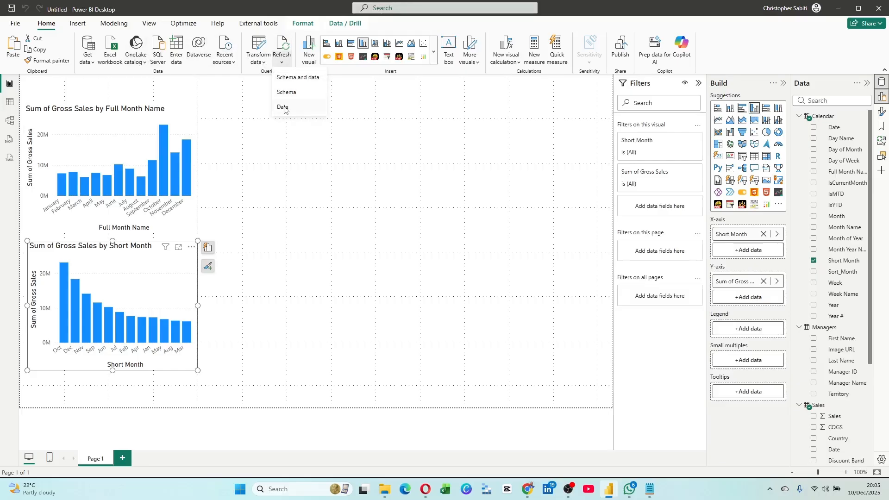
pyautogui.click(298, 77)
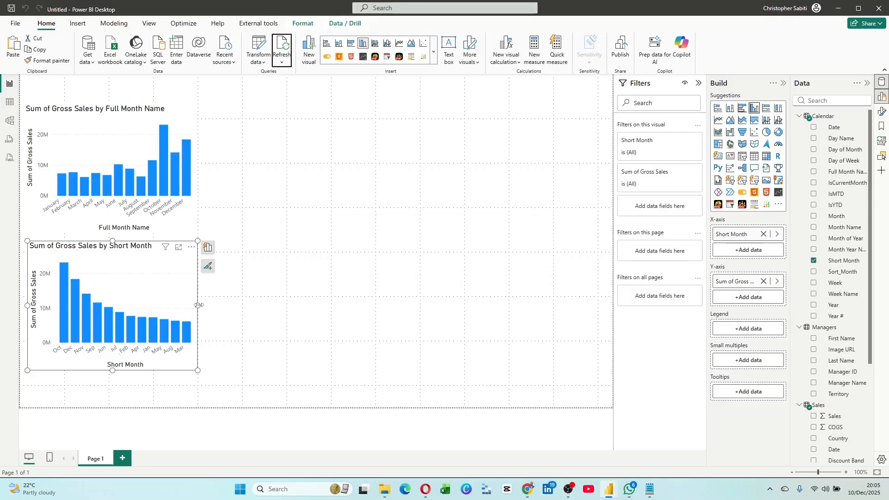
pyautogui.moveTo(199, 305); pyautogui.dragTo(213, 305)
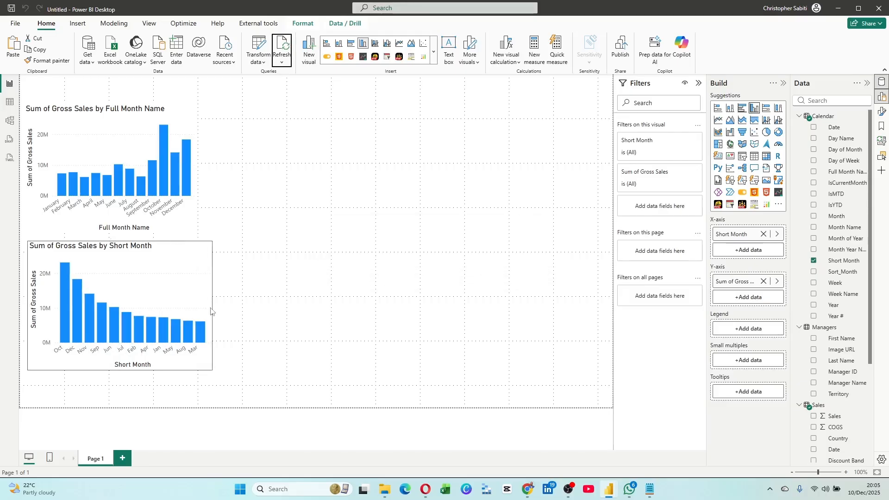
pyautogui.click(280, 64)
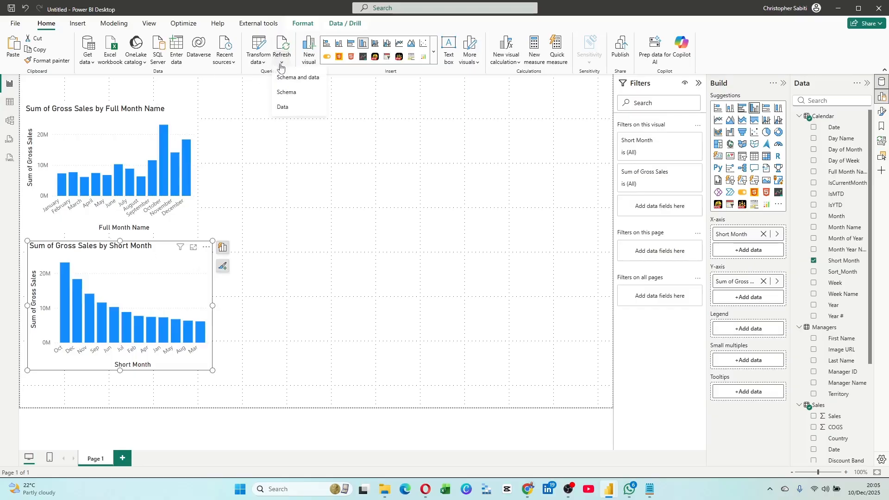
pyautogui.click(291, 95)
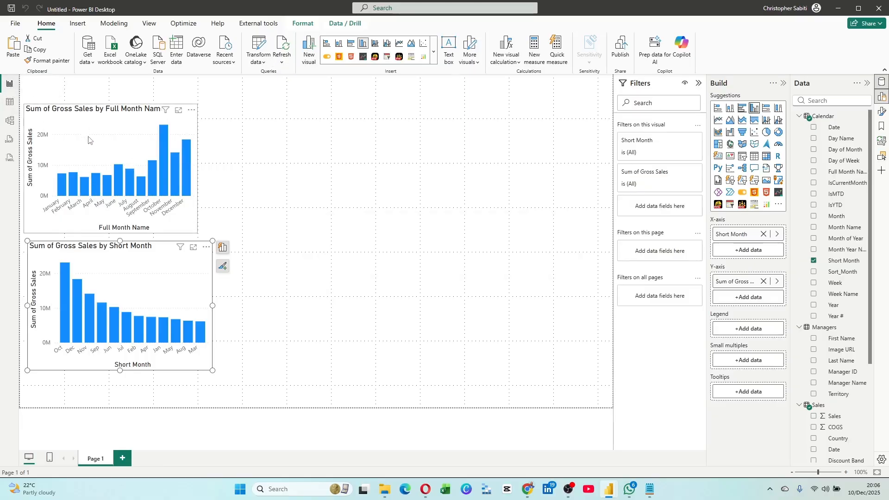
pyautogui.click(90, 169)
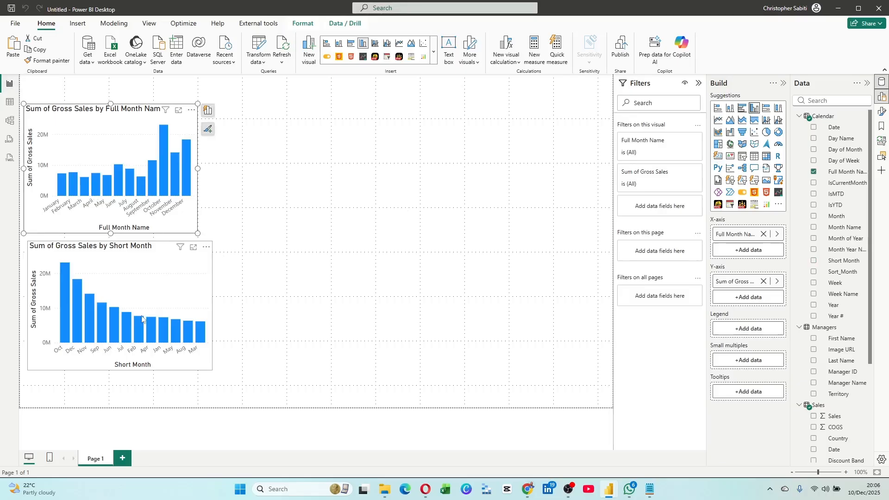
pyautogui.click(87, 343)
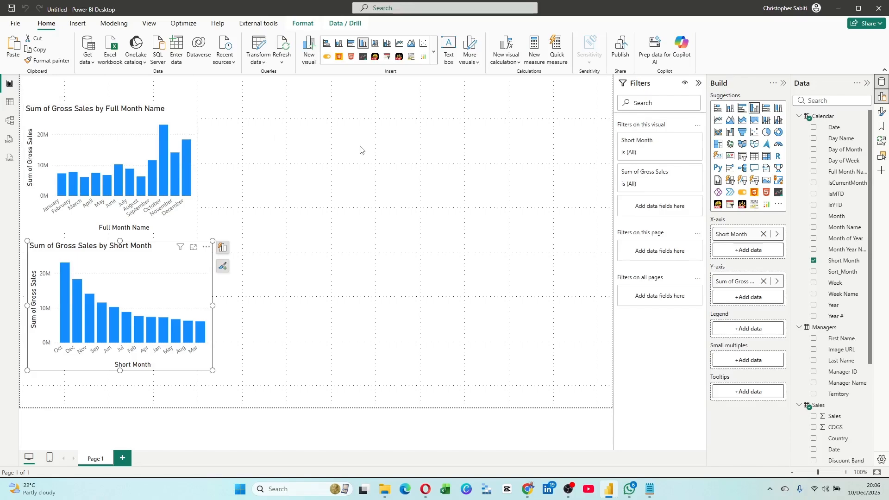
# Set the Calendar table's Short Month column to sort by Sort_Month and go back to the report page.
pyautogui.click(9, 105)
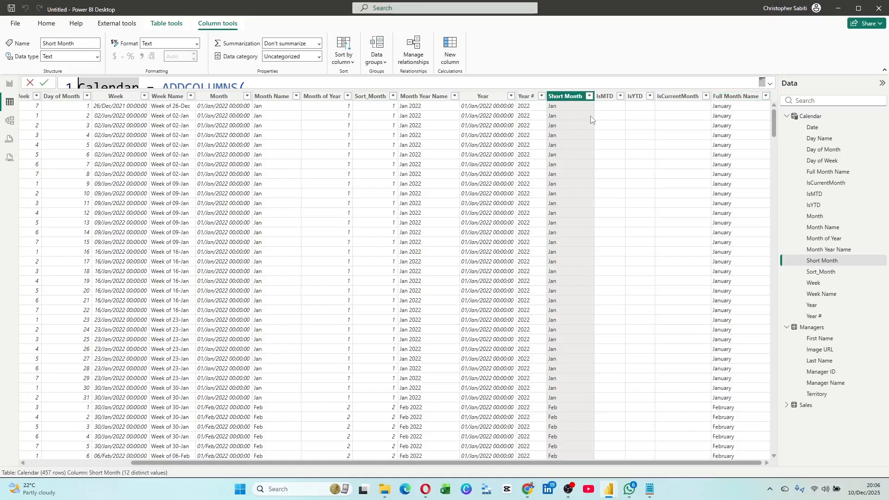
pyautogui.click(347, 63)
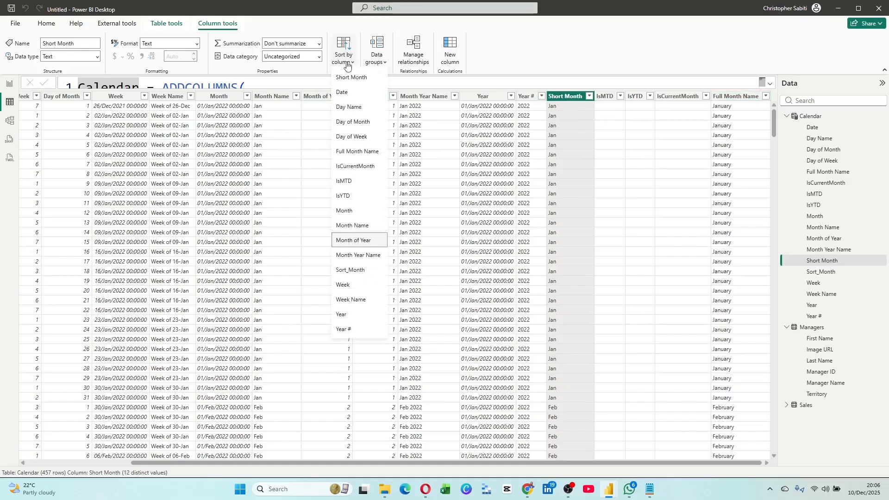
pyautogui.click(345, 270)
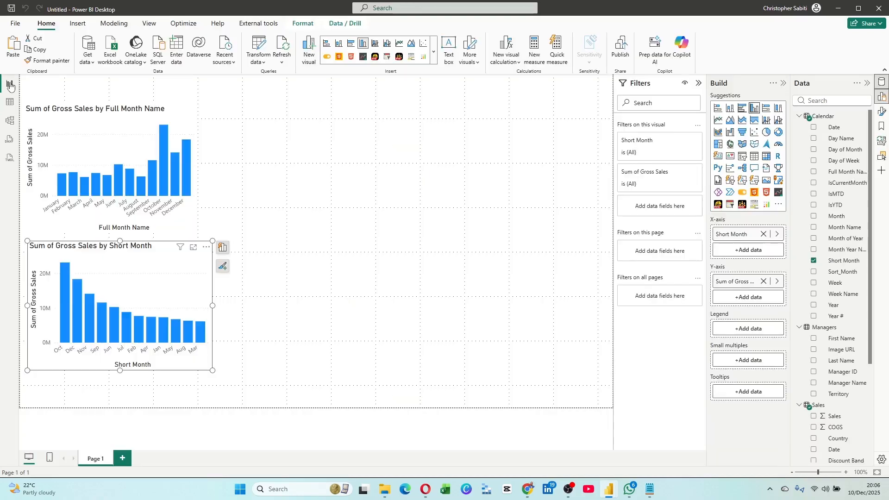
pyautogui.click(12, 87)
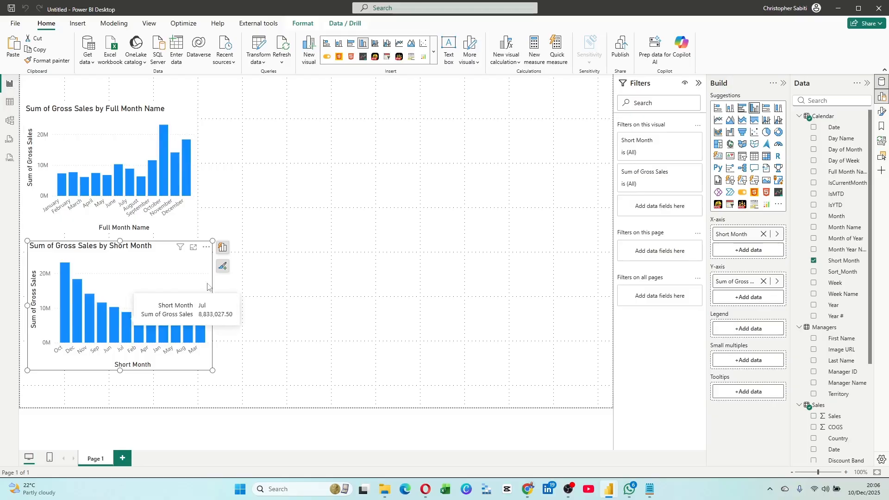
# Sort the lower chart's axis by Short Month in ascending order and deselect the chart.
pyautogui.click(206, 247)
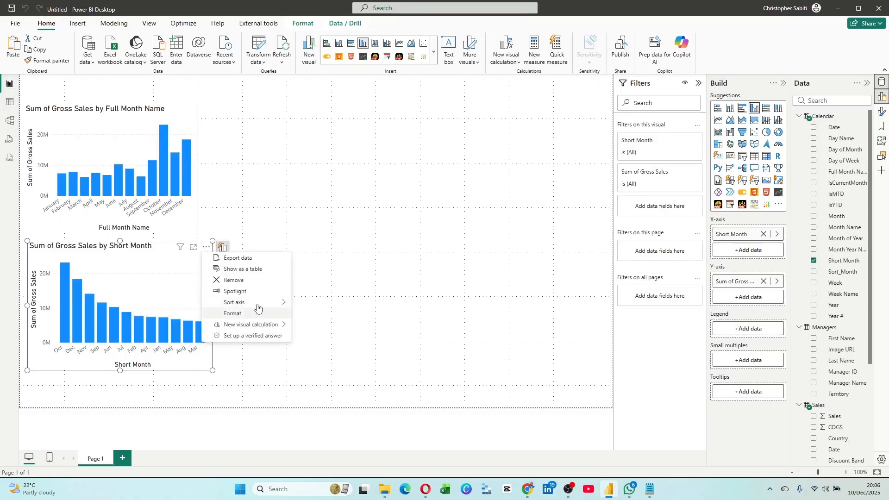
pyautogui.moveTo(264, 302)
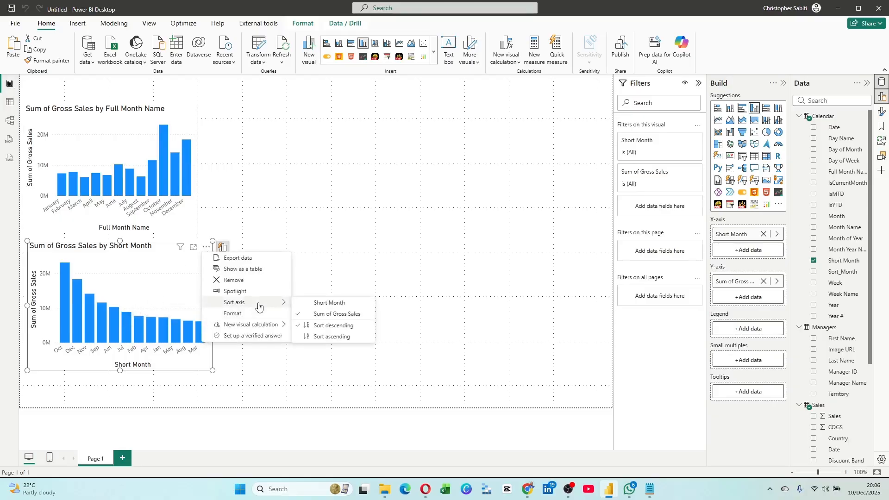
pyautogui.click(327, 306)
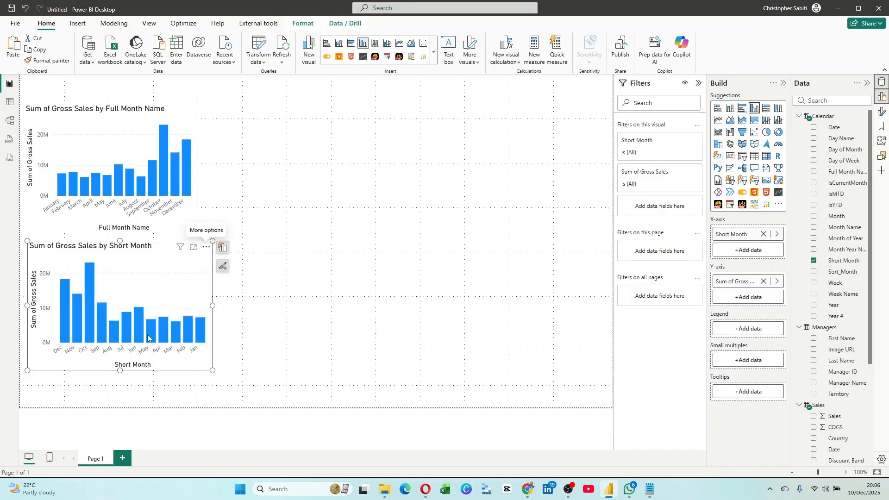
pyautogui.click(206, 247)
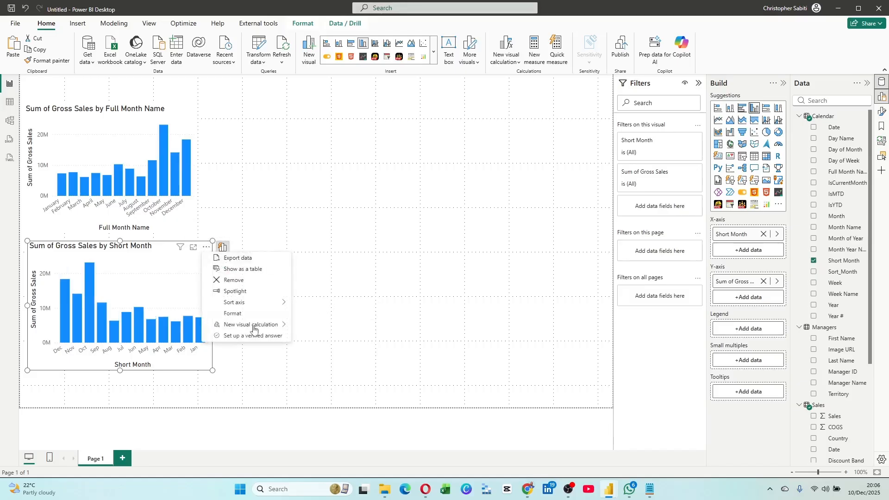
pyautogui.moveTo(274, 305)
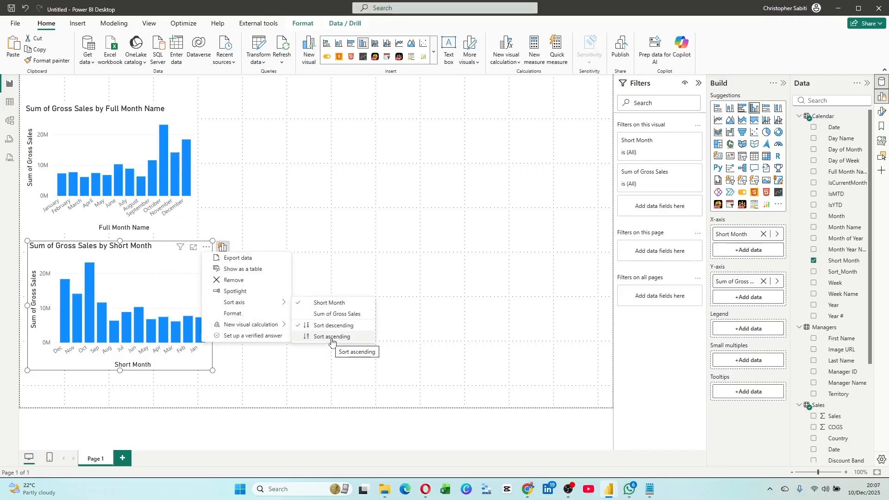
pyautogui.click(331, 337)
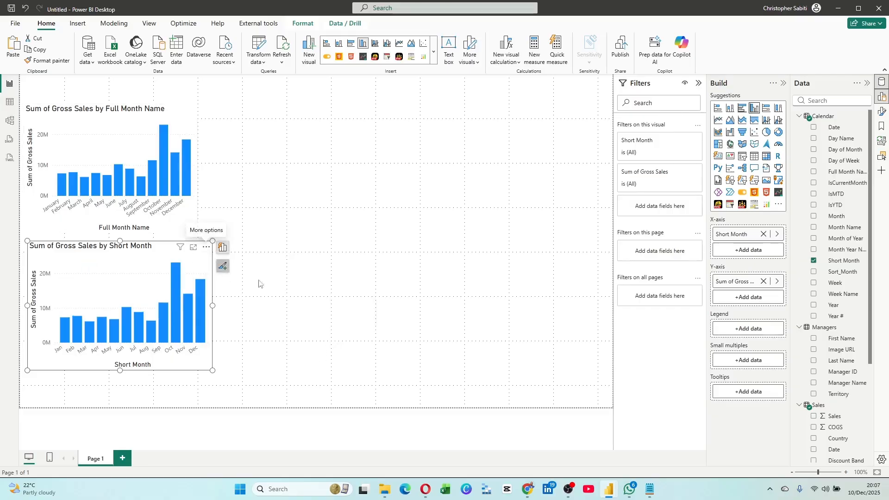
pyautogui.click(316, 280)
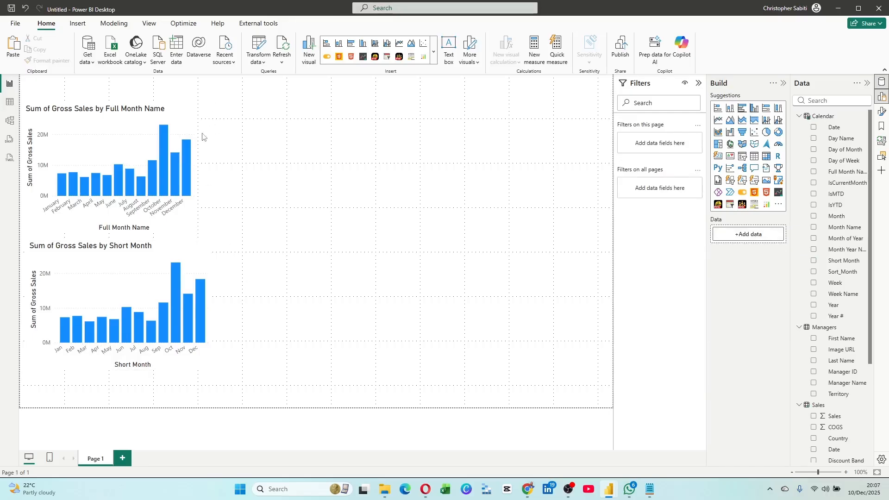
# Switch to Notepad, examine the Month Letter SWITCH formula in the notes, and close the notes window.
pyautogui.click(197, 176)
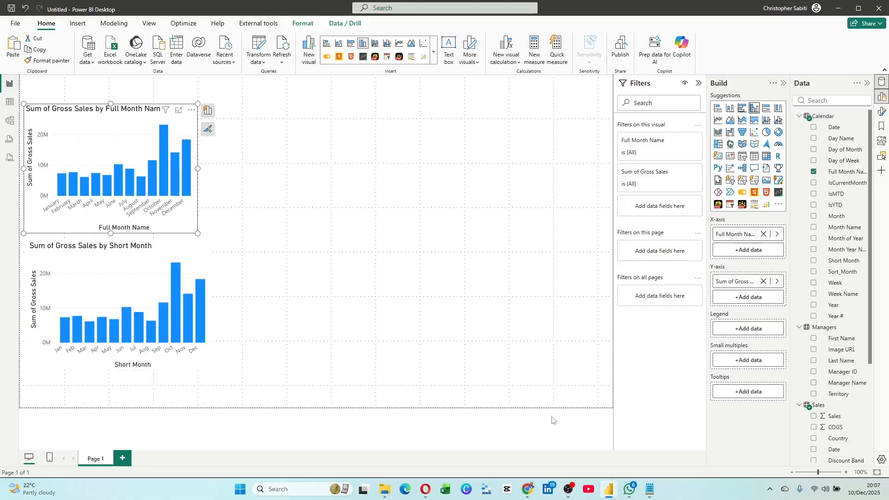
pyautogui.click(650, 491)
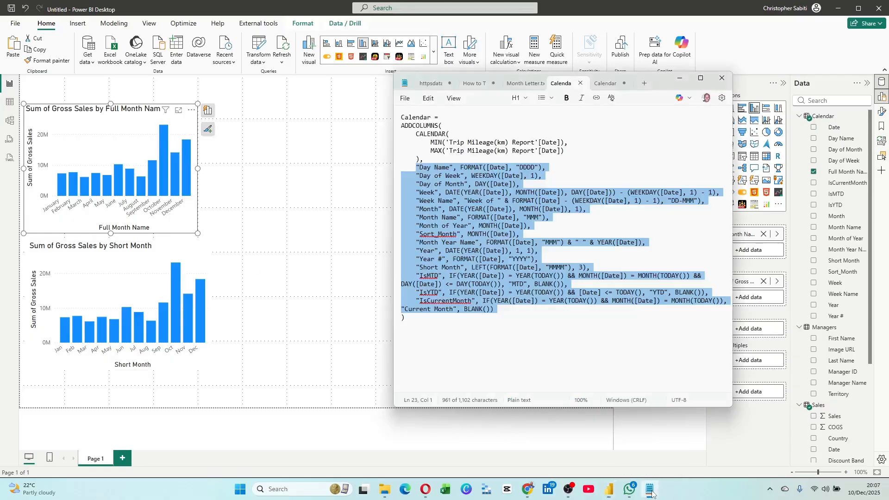
pyautogui.click(523, 83)
pyautogui.moveTo(598, 249); pyautogui.dragTo(391, 119)
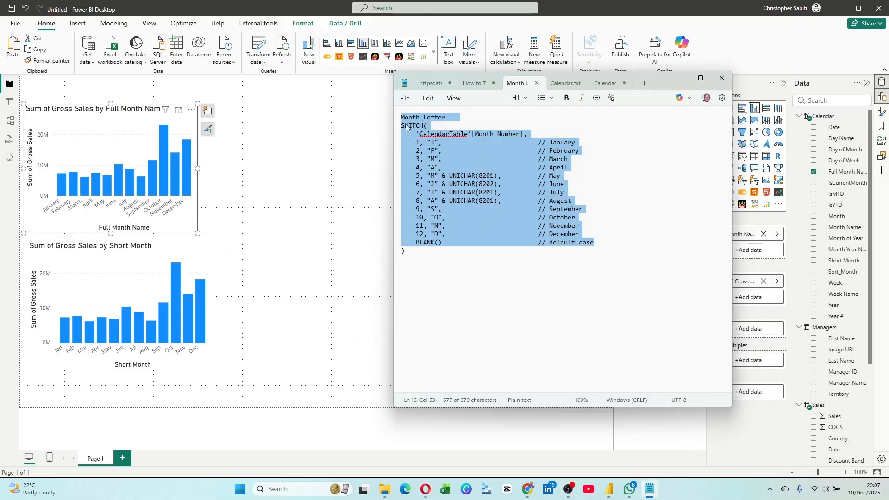
pyautogui.click(431, 143)
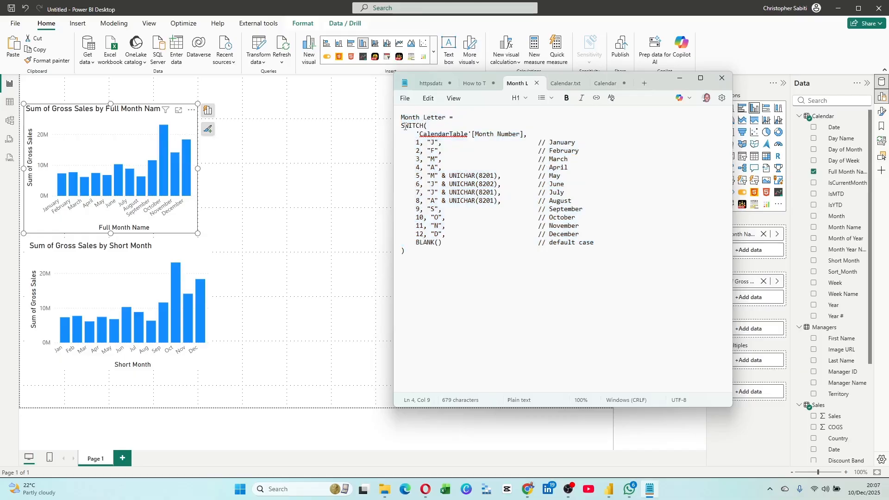
pyautogui.moveTo(402, 126); pyautogui.dragTo(572, 258)
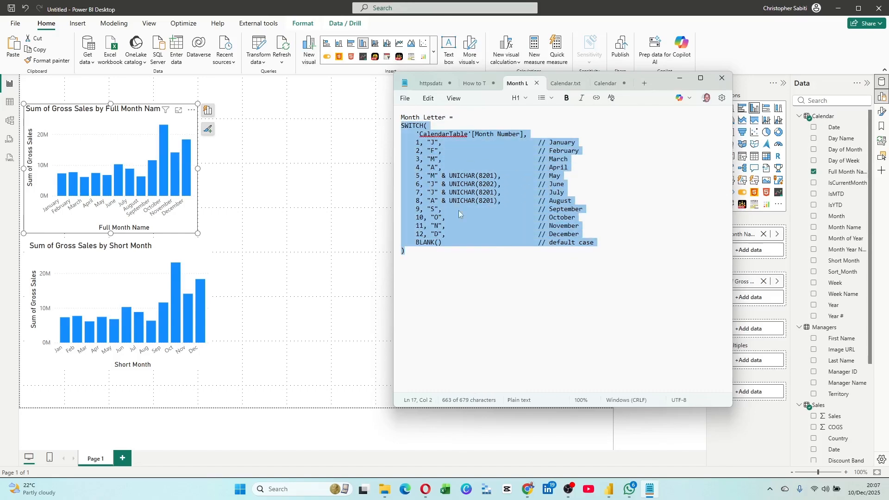
pyautogui.click(427, 151)
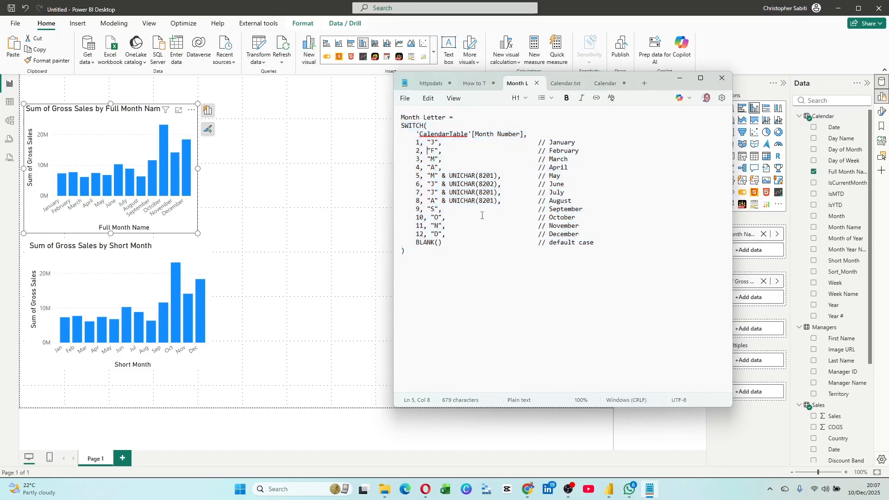
pyautogui.click(721, 78)
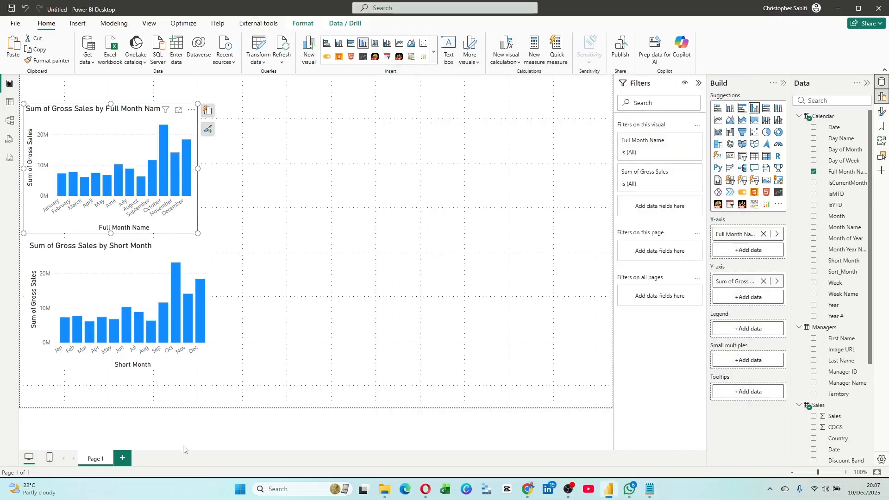
# Switch to Claude in the browser and start a prompt with the line "You're a specialist & PBI developer".
pyautogui.moveTo(420, 496)
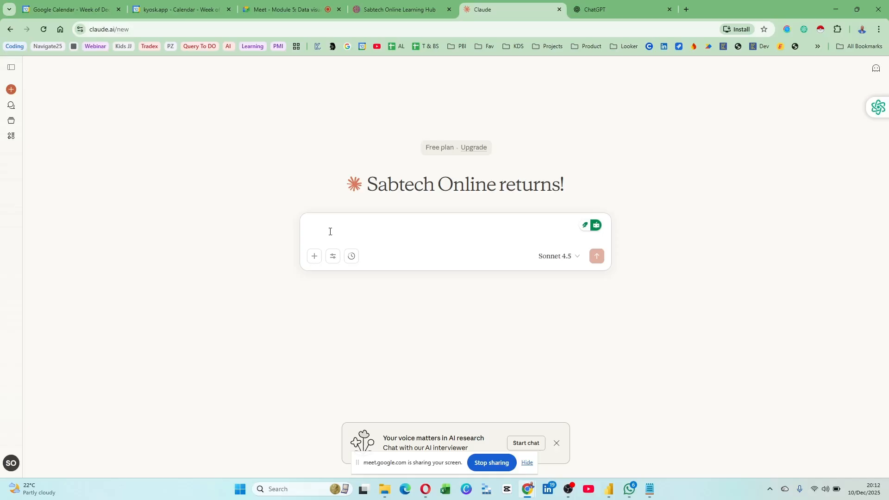
pyautogui.write('Your')
pyautogui.press('BackSpace')
pyautogui.write("'re")
pyautogui.write(' a')
pyautogui.write(' a')
pyautogui.write(' speci')
pyautogui.write('alist')
pyautogui.write(' & PB')
pyautogui.write('I')
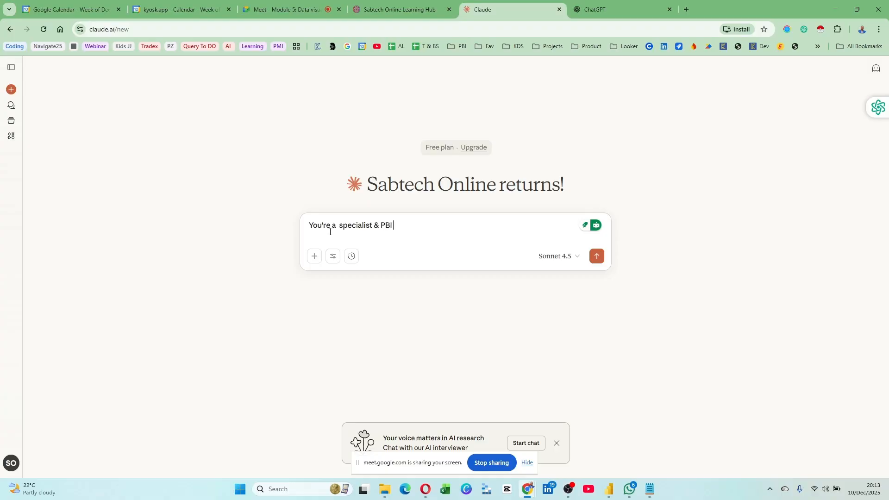
pyautogui.write(' developer')
pyautogui.hotkey('shift', 'Return')
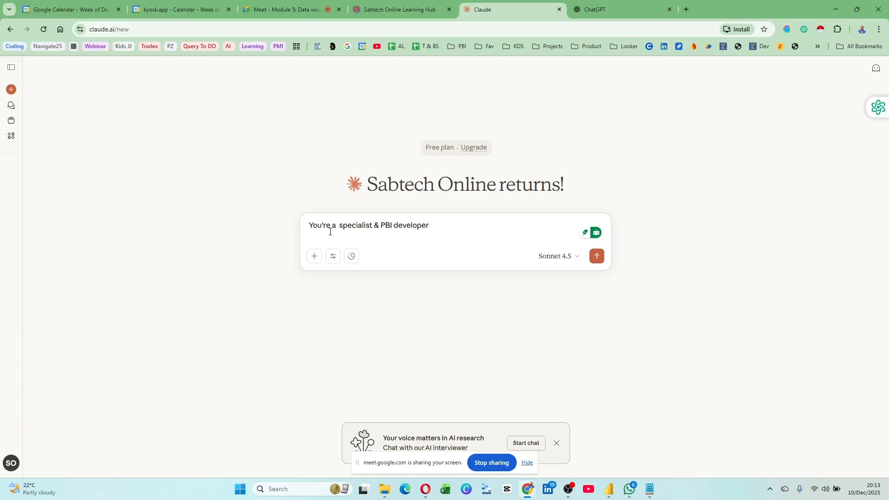
# Add the prompt line "Create a calendar table DAX, Using [Date], as a calendar field,".
pyautogui.write('Create a calendar table DAX, Using DATE')
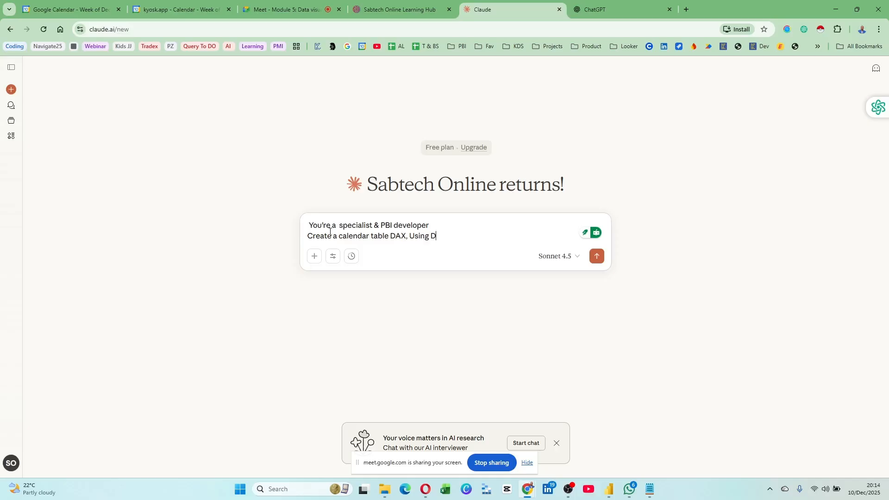
pyautogui.press('BackSpace')
pyautogui.press('BackSpace')
pyautogui.press('BackSpace')
pyautogui.write('ate')
pyautogui.write('[Date')
pyautogui.write(',')
pyautogui.write('as a calendar field,')
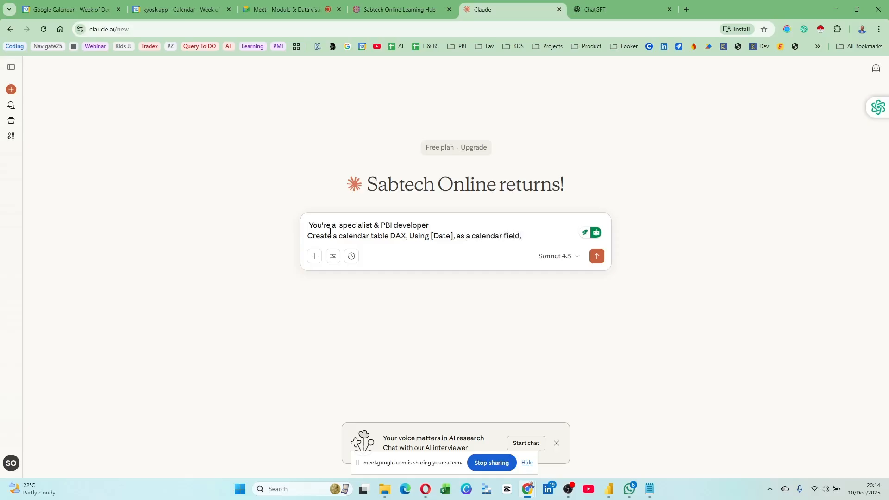
pyautogui.hotkey('shift', 'Return')
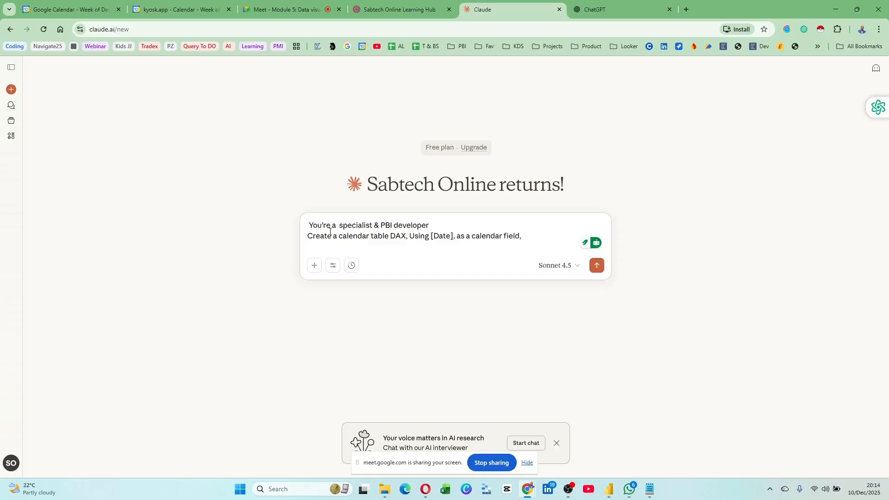
# Add the instruction "Standardise the DAX with the current trends, Make is simple, Include comments where neccessary," to the prompt.
pyautogui.write('Standardise the DAX')
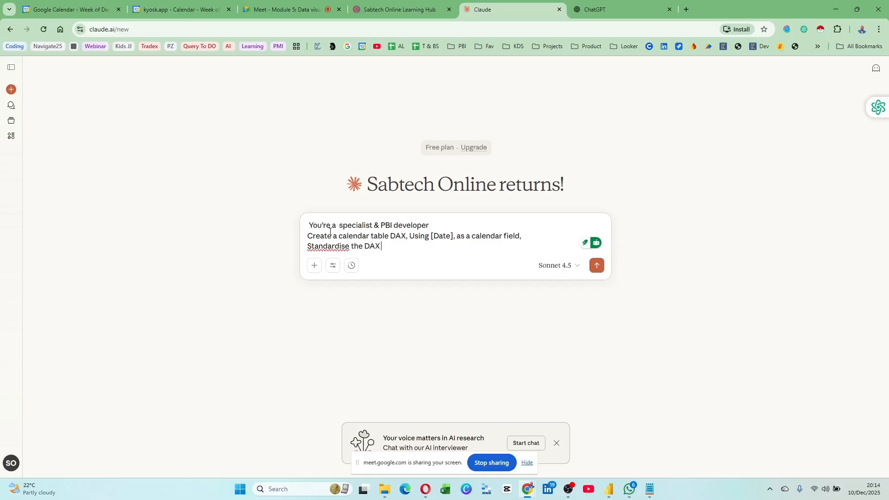
pyautogui.write(' with the current trends')
pyautogui.write(', Make is')
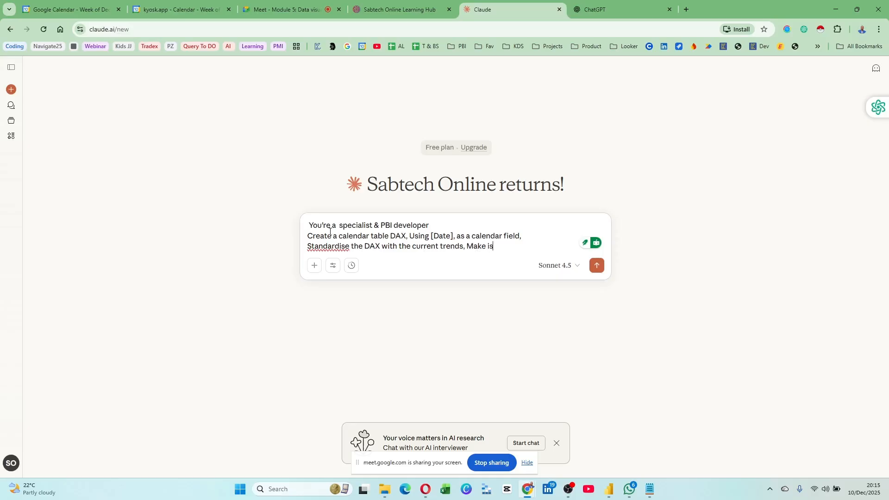
pyautogui.write(' simple, Include comments w')
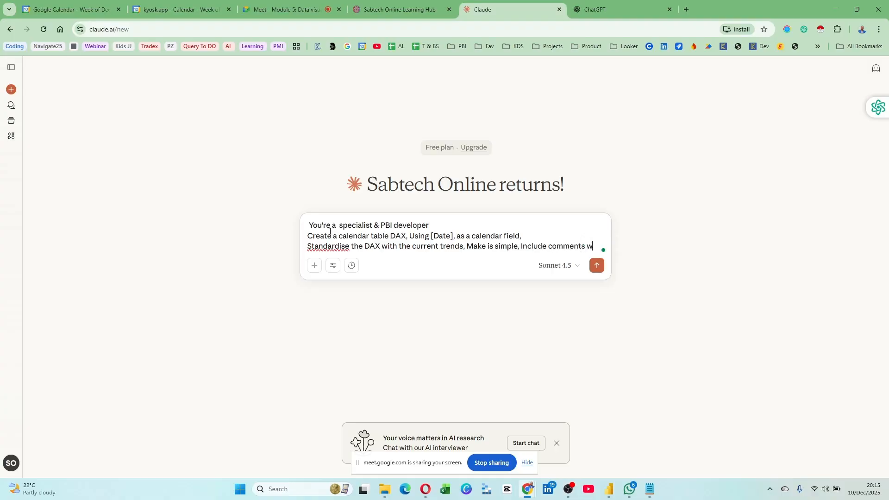
pyautogui.write('here ')
pyautogui.write('ne')
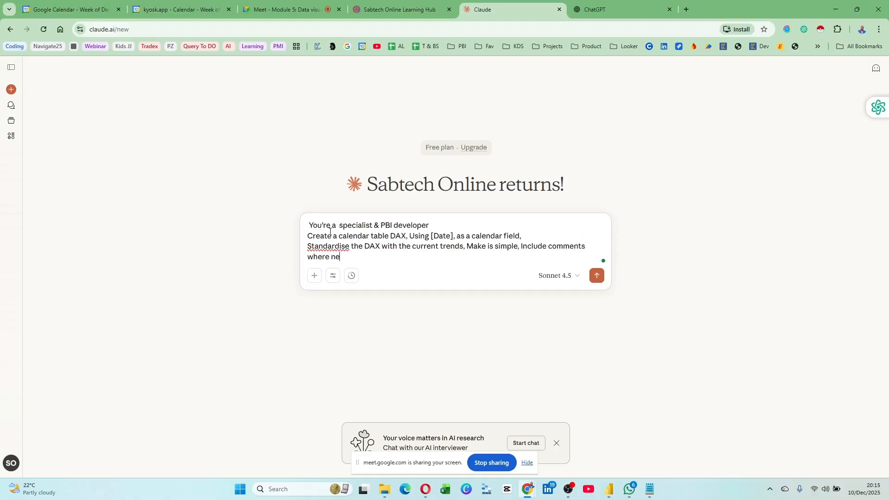
pyautogui.write('ccessary,')
# Extend the prompt with "Include Fiscal Year computation, as Start month is July (7)".
pyautogui.write('Include Fiscal ')
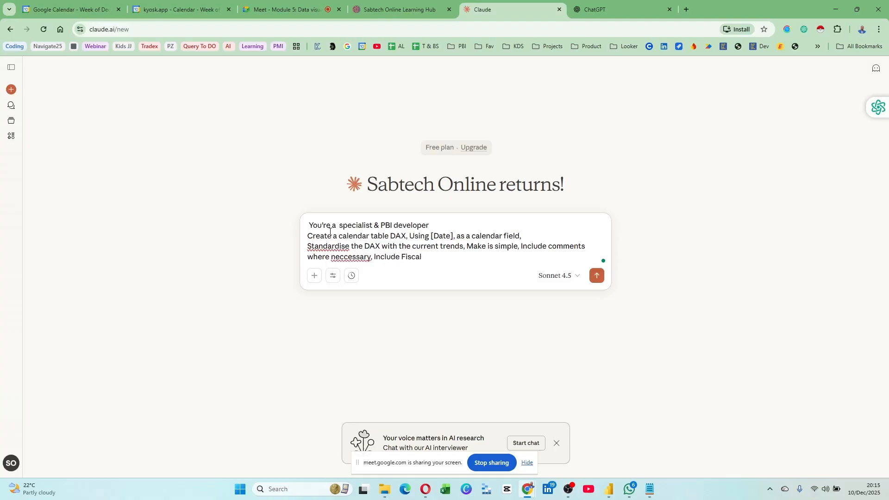
pyautogui.write('Year computation, as Start month')
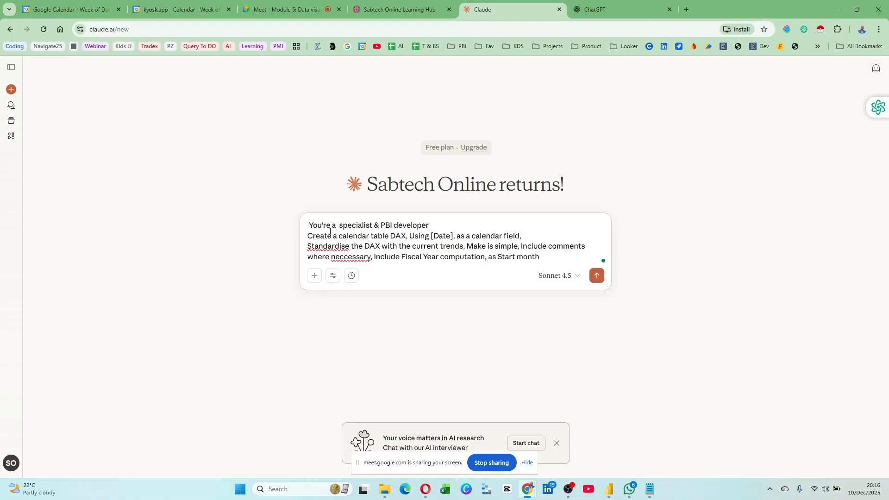
pyautogui.write(' is July (7)')
pyautogui.moveTo(308, 225); pyautogui.dragTo(433, 223)
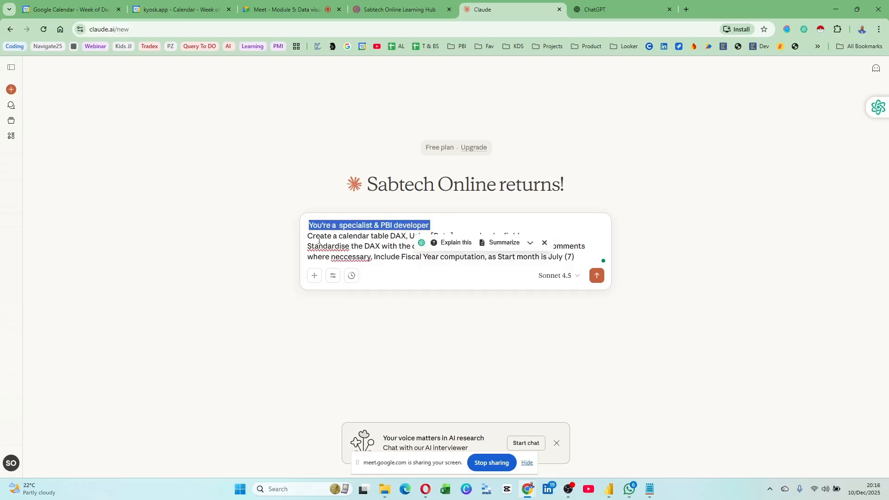
pyautogui.moveTo(308, 236); pyautogui.dragTo(526, 229)
pyautogui.click(582, 226)
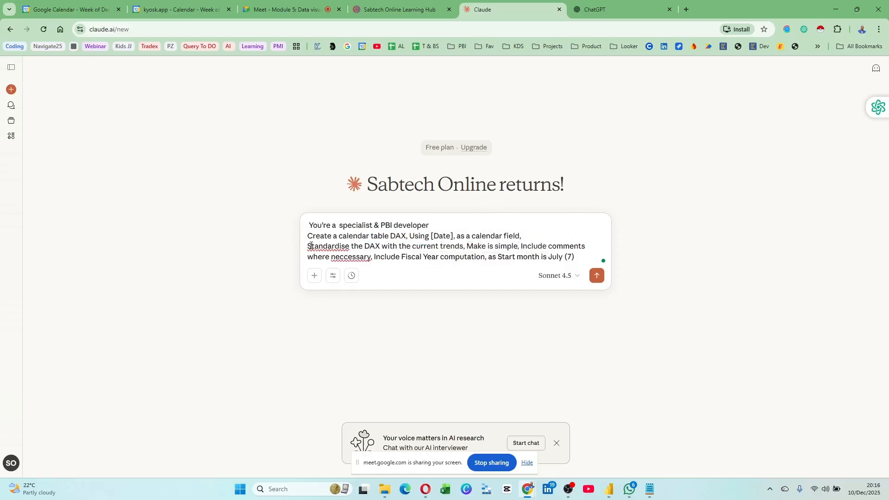
pyautogui.moveTo(308, 246); pyautogui.dragTo(580, 260)
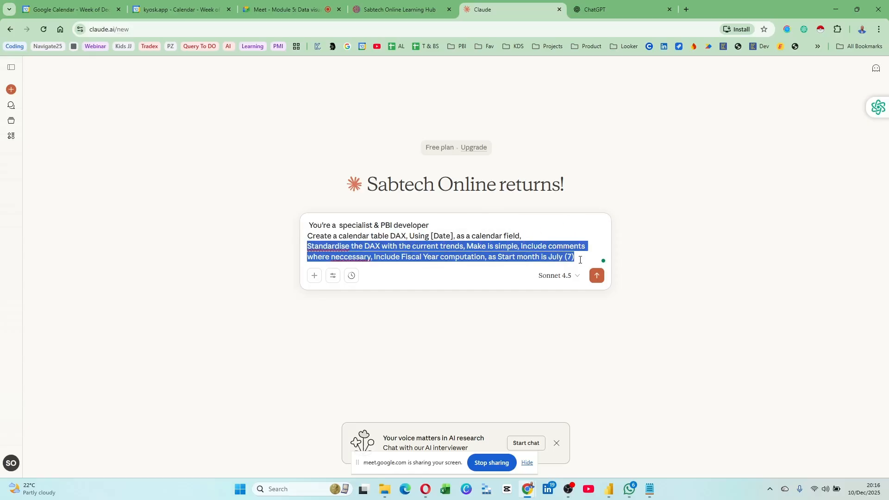
# Add the closing prompt line "Output a clear & ready DAX to apply in the running Project".
pyautogui.click(579, 259)
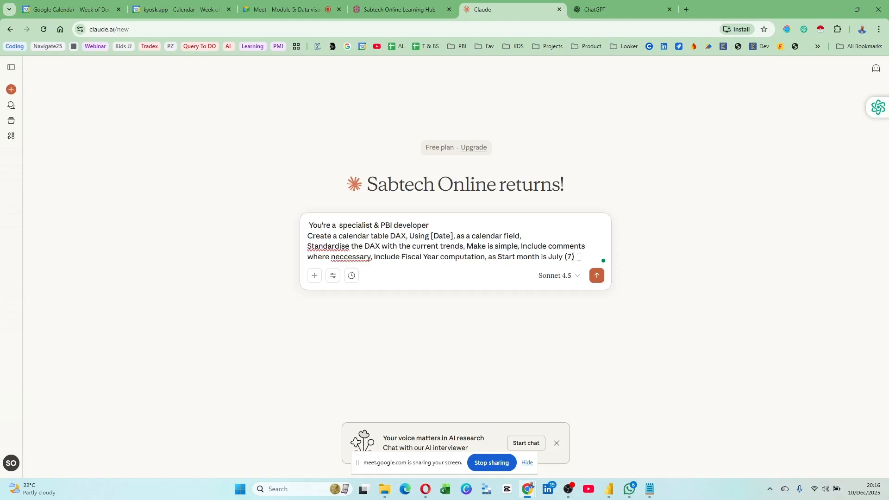
pyautogui.hotkey('shift', 'Return')
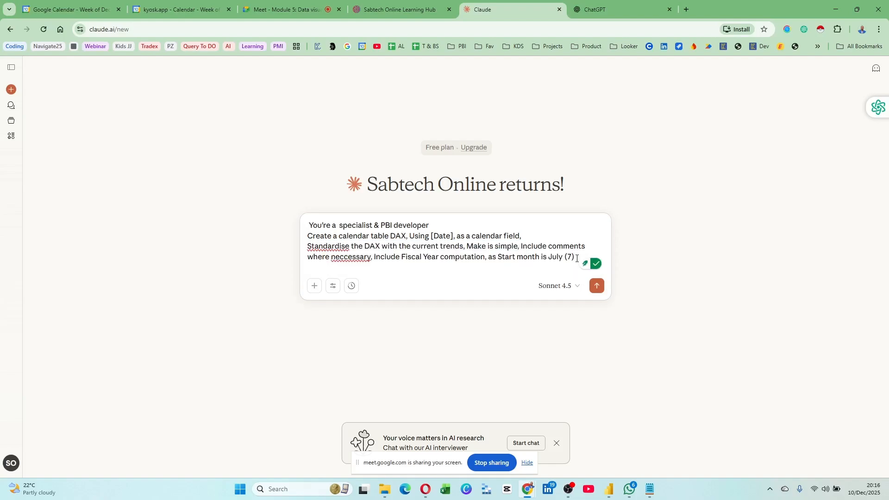
pyautogui.write('Outp')
pyautogui.write('ut a c')
pyautogui.write('lear')
pyautogui.write(' DAX')
pyautogui.write(' t')
pyautogui.write(' & read')
pyautogui.write('y')
pyautogui.doubleClick(366, 269)
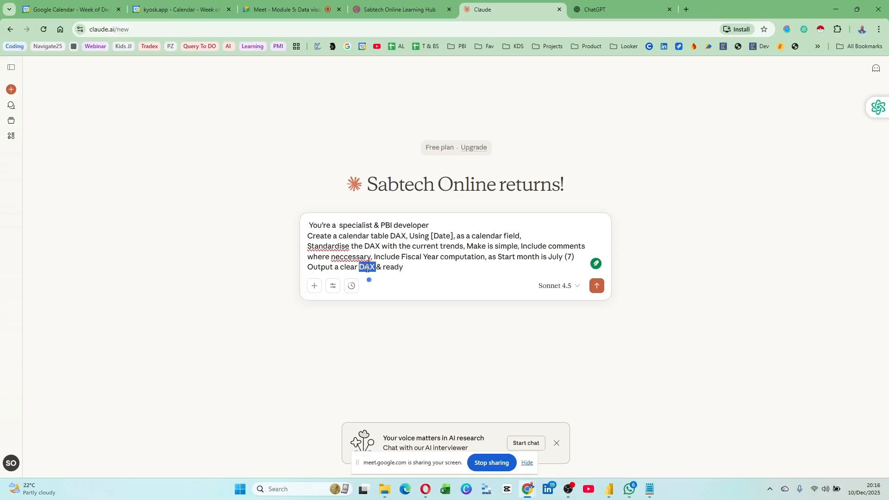
pyautogui.press('BackSpace')
pyautogui.click(402, 266)
pyautogui.write('DAX')
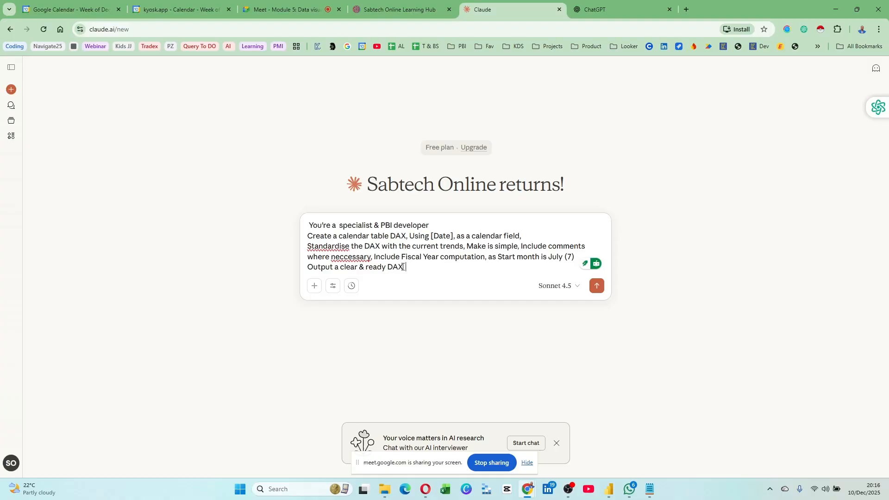
pyautogui.write(' to apply in the running Project')
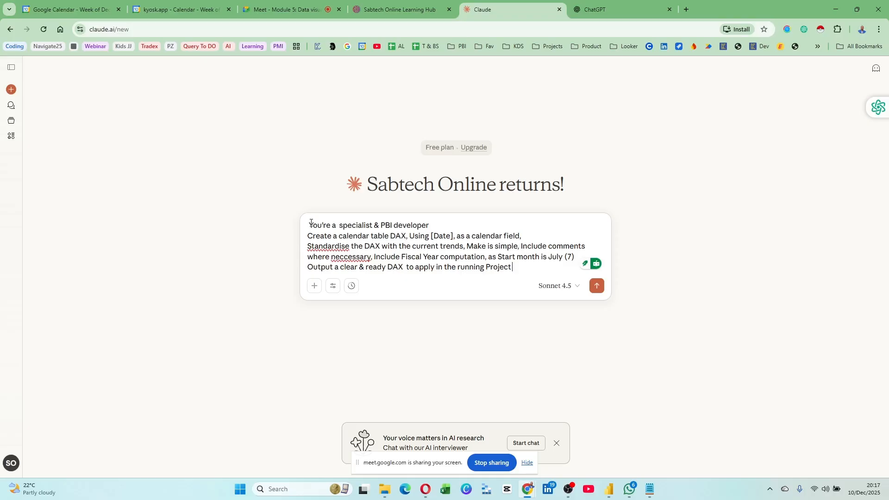
# Insert "Rewrite the prompt before executing" as the prompt's first line and submit the prompt.
pyautogui.hotkey('shift', 'Return')
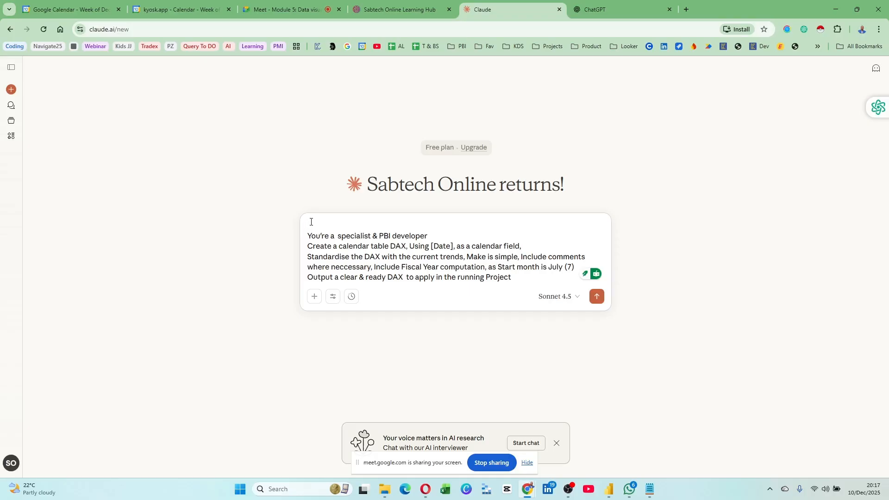
pyautogui.write('Rewrite the prompt before executing')
pyautogui.click(597, 296)
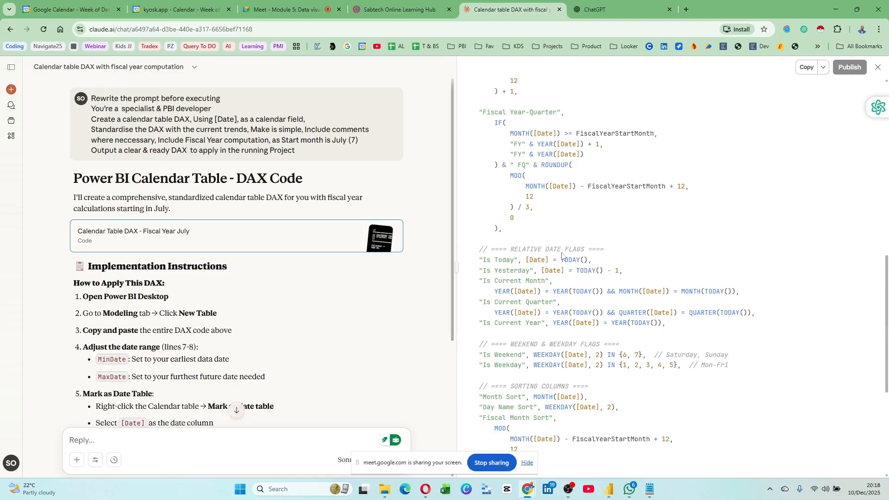
# Review the implementation instructions, key features and usage examples in the response, and the generated Calendar table DAX code.
pyautogui.scroll(15, 562, 254)
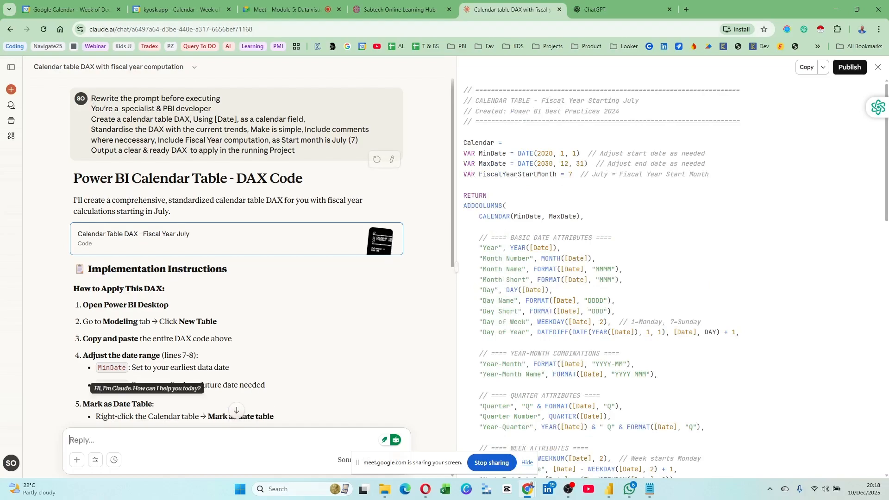
pyautogui.scroll(-3, 129, 263)
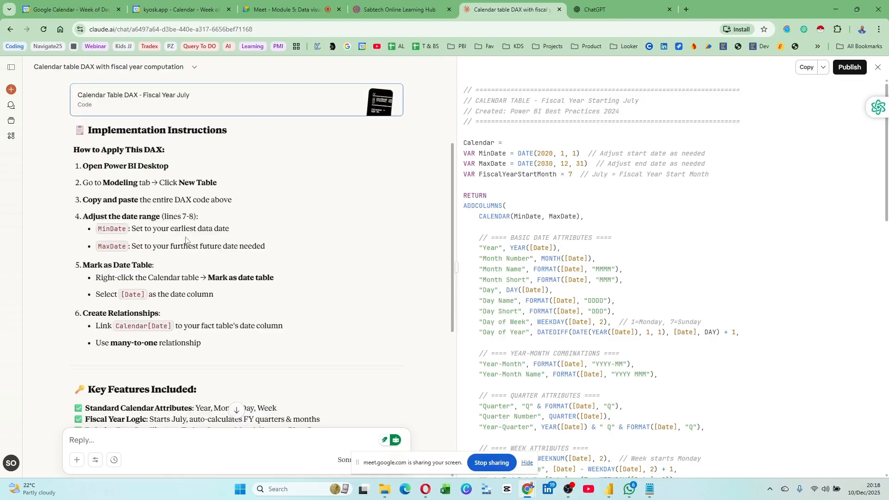
pyautogui.scroll(2, 158, 166)
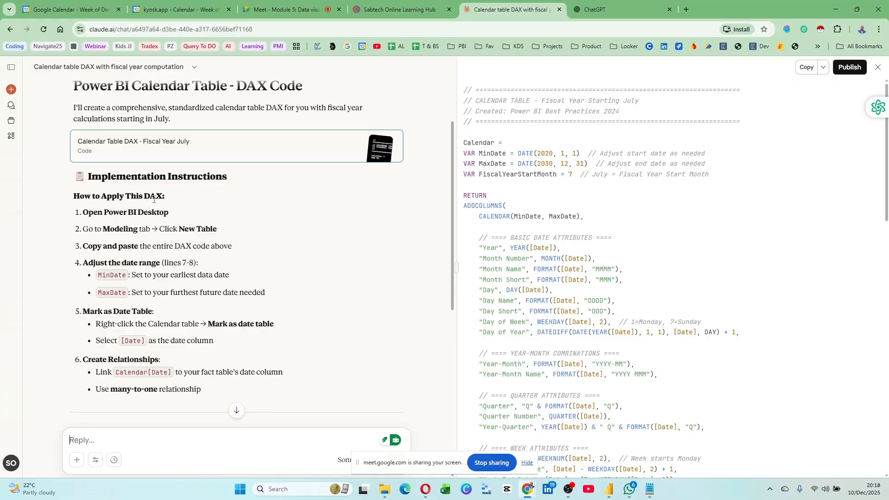
pyautogui.scroll(-8, 141, 290)
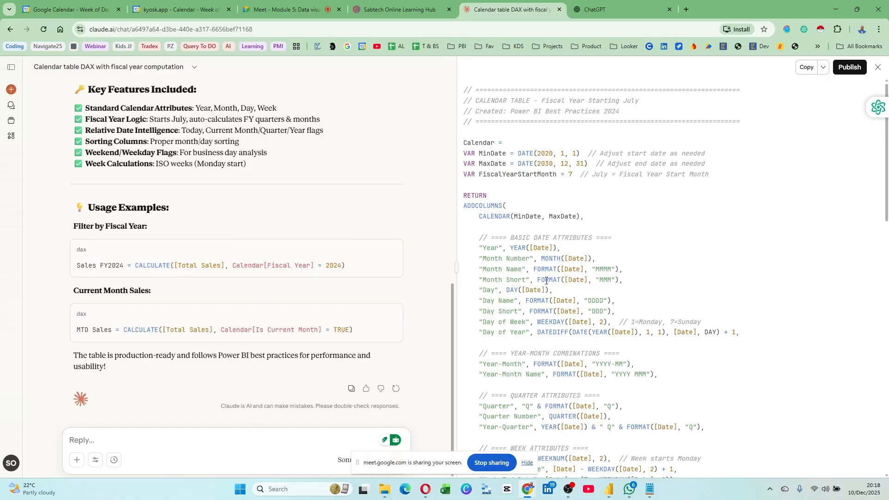
pyautogui.scroll(-15, 550, 191)
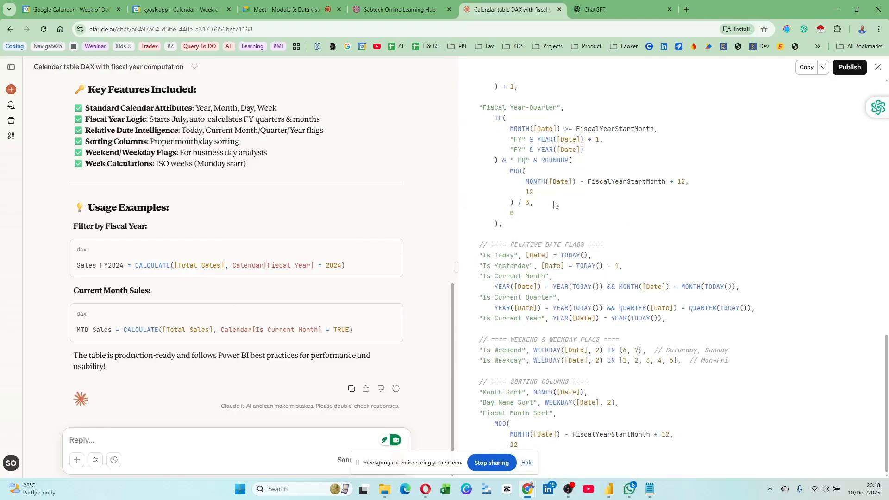
pyautogui.scroll(15, 554, 213)
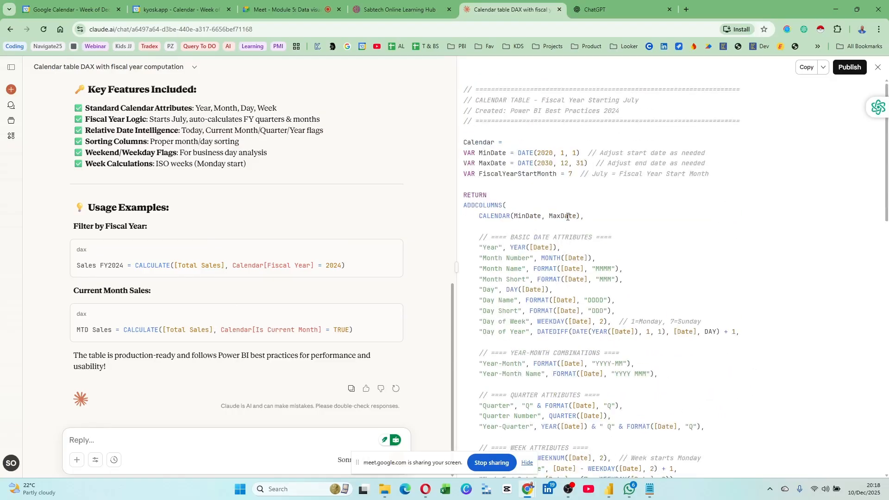
# Check the listed key features and copy the complete generated Calendar table DAX code.
pyautogui.scroll(3, 240, 241)
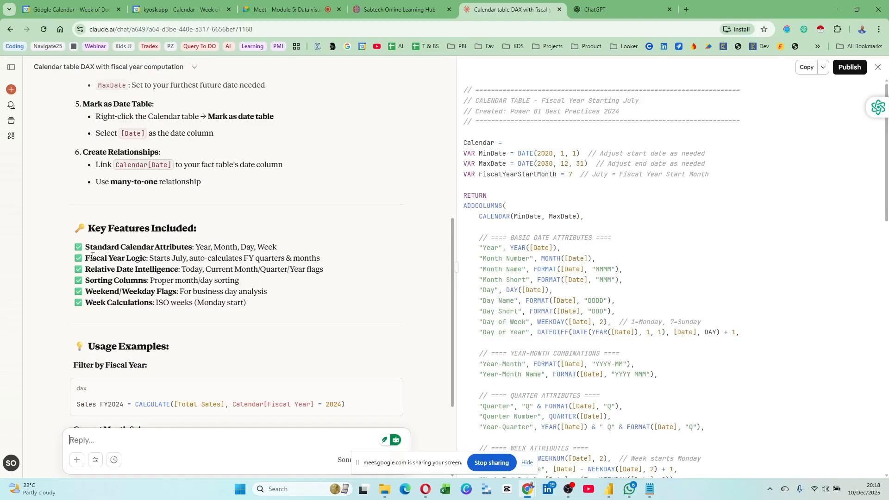
pyautogui.moveTo(87, 246); pyautogui.dragTo(283, 300)
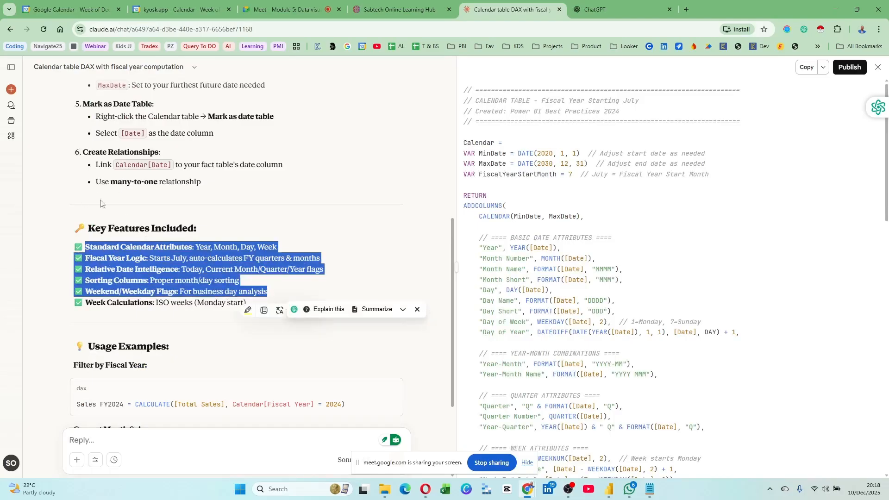
pyautogui.click(617, 205)
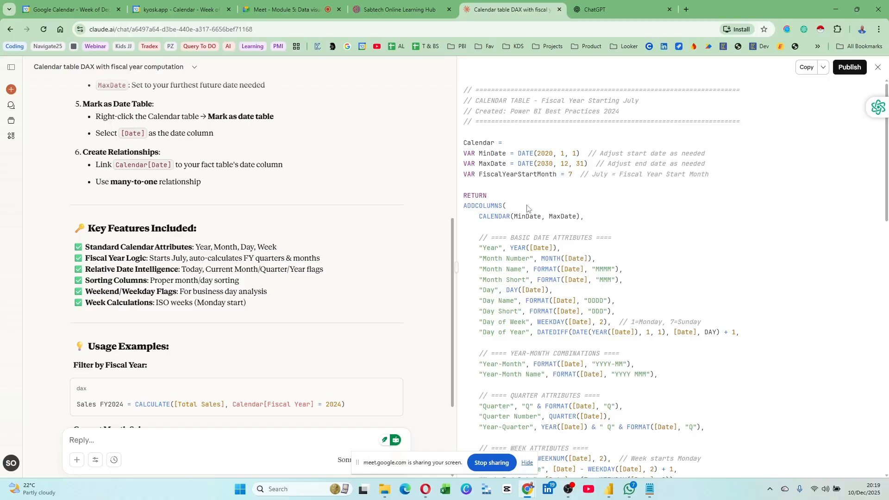
pyautogui.hotkey('ctrl', 'a')
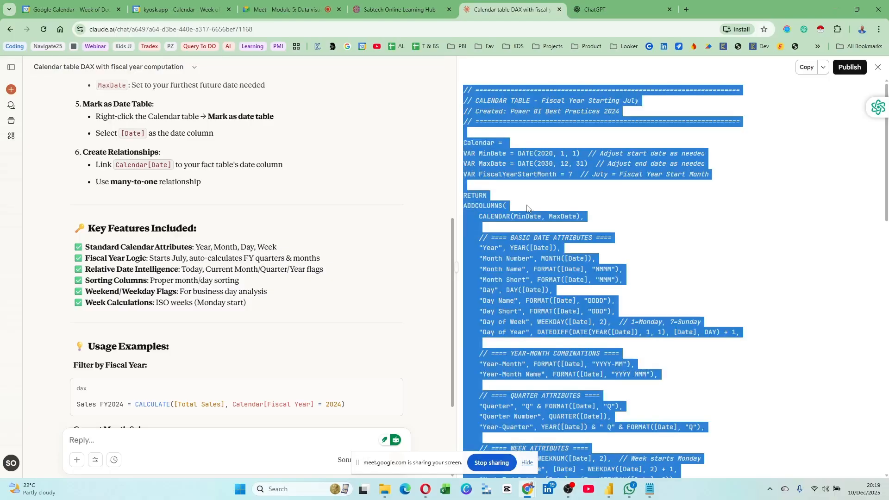
pyautogui.click(823, 69)
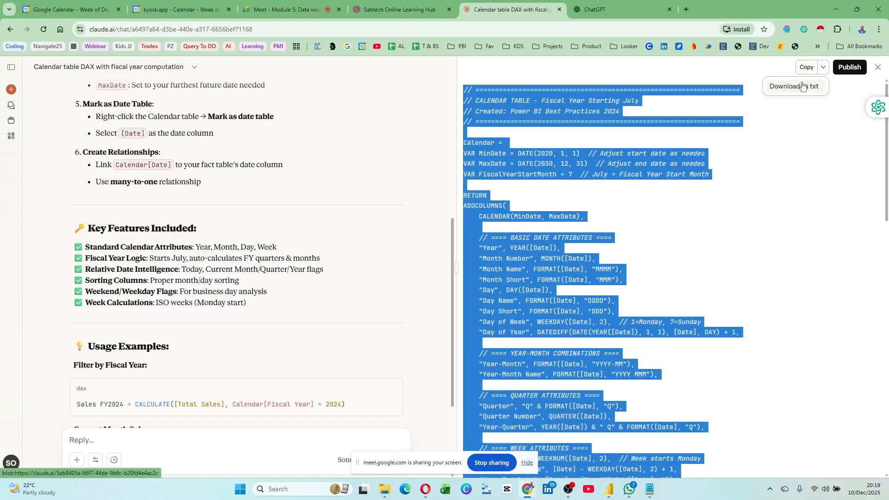
pyautogui.click(807, 69)
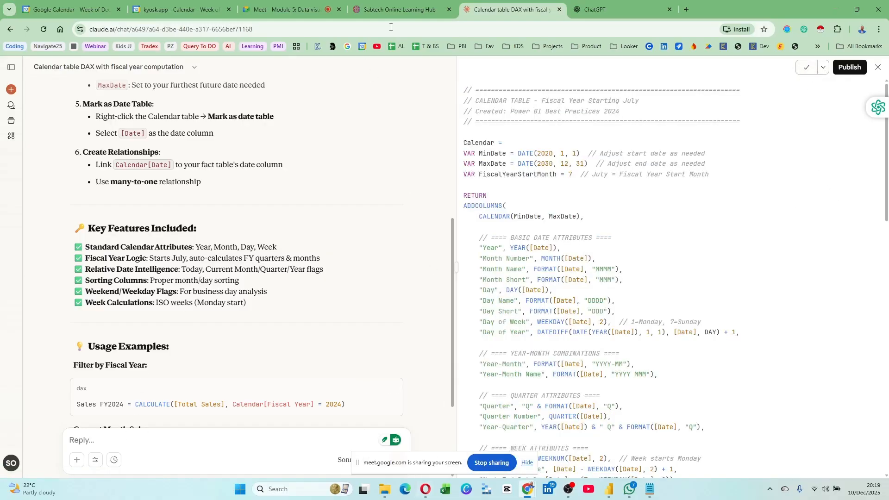
# Switch to the untitled Power BI Desktop file and create a new calculated table with its formula editor expanded.
pyautogui.moveTo(609, 495)
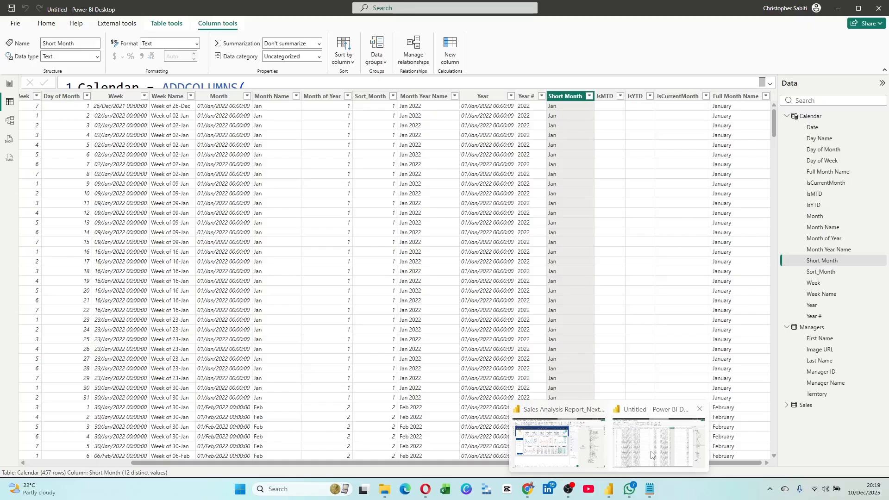
pyautogui.click(652, 451)
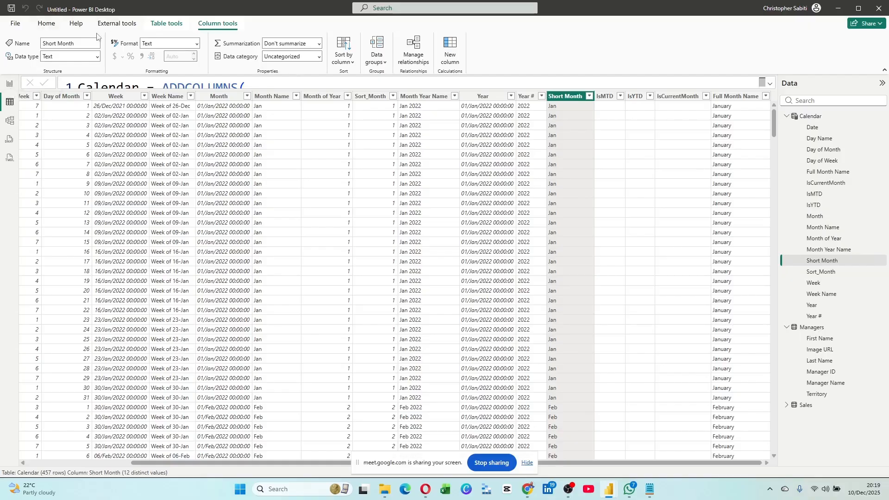
pyautogui.click(46, 23)
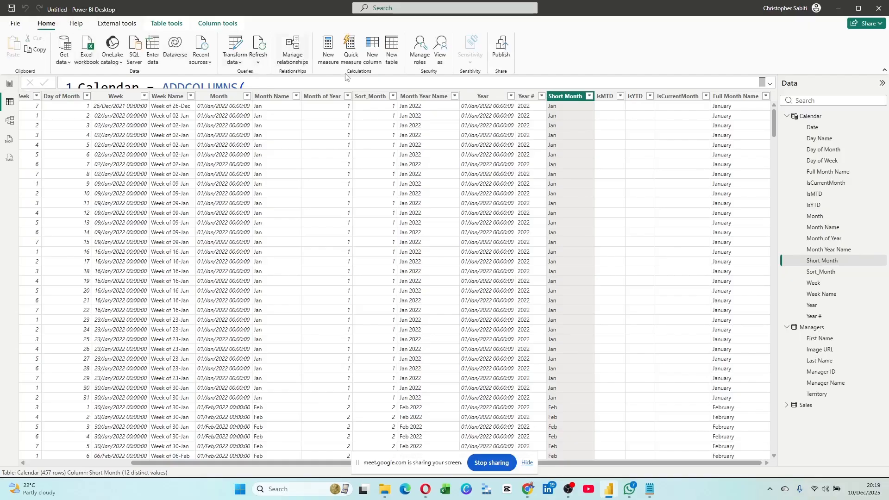
pyautogui.click(392, 49)
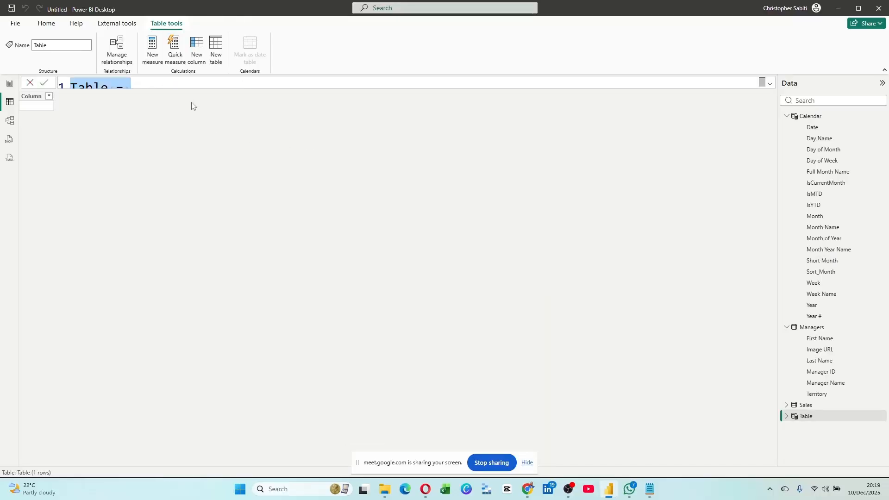
pyautogui.click(770, 84)
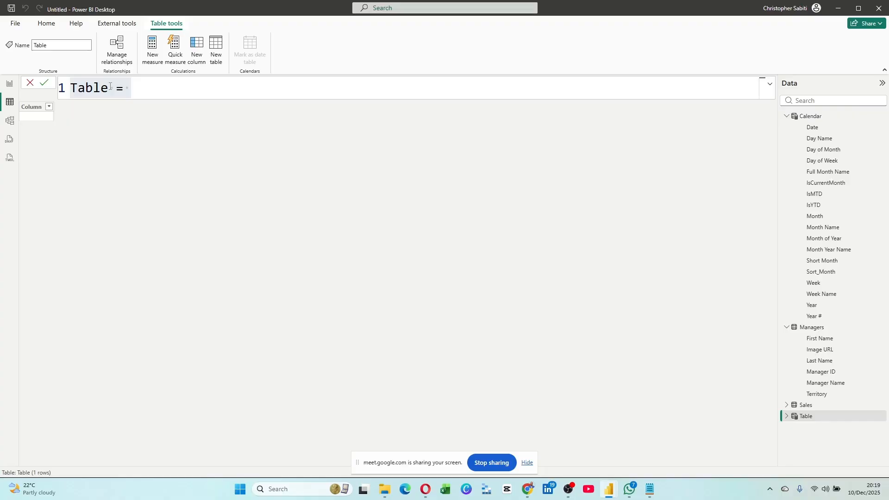
# Name the new table Calendar_AI in the formula and paste the copied DAX code beneath that line.
pyautogui.tripleClick(111, 86)
pyautogui.write('C')
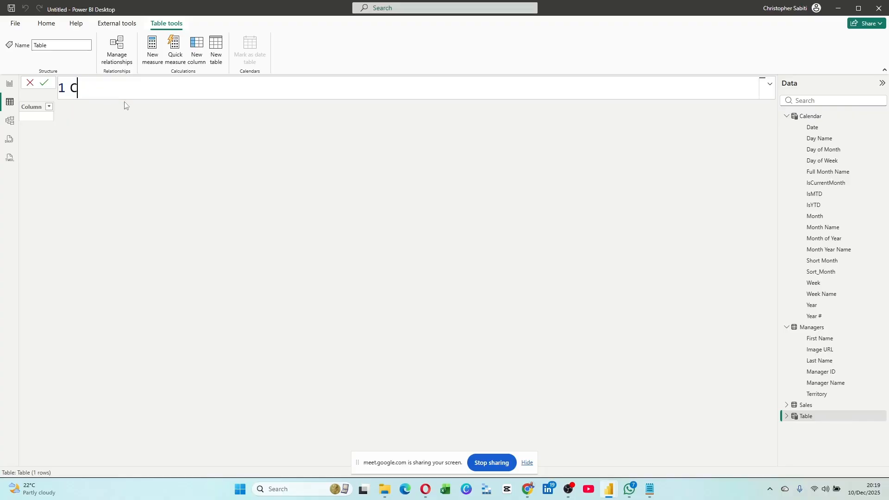
pyautogui.write('alendar')
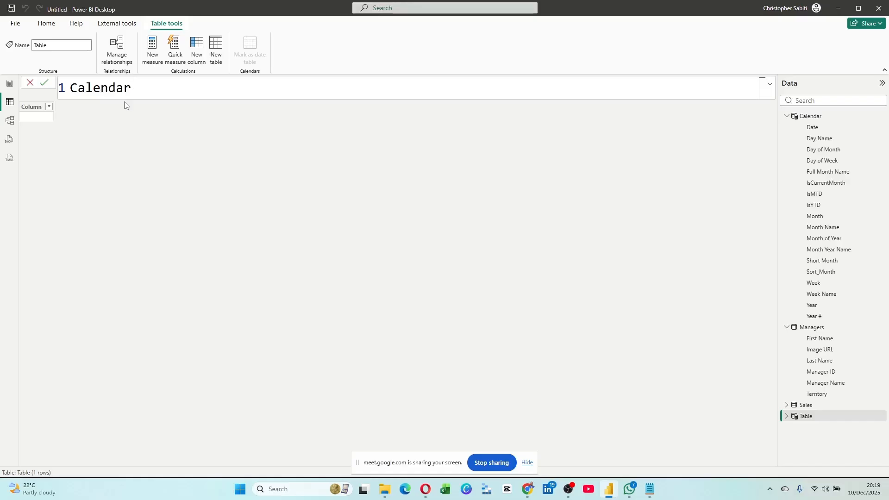
pyautogui.write('_AI=')
pyautogui.hotkey('shift', 'Return')
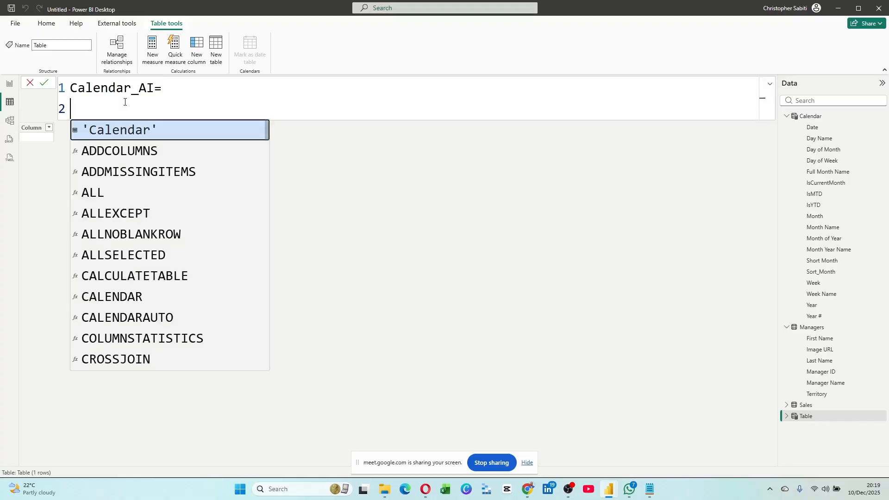
pyautogui.hotkey('ctrl', 'v')
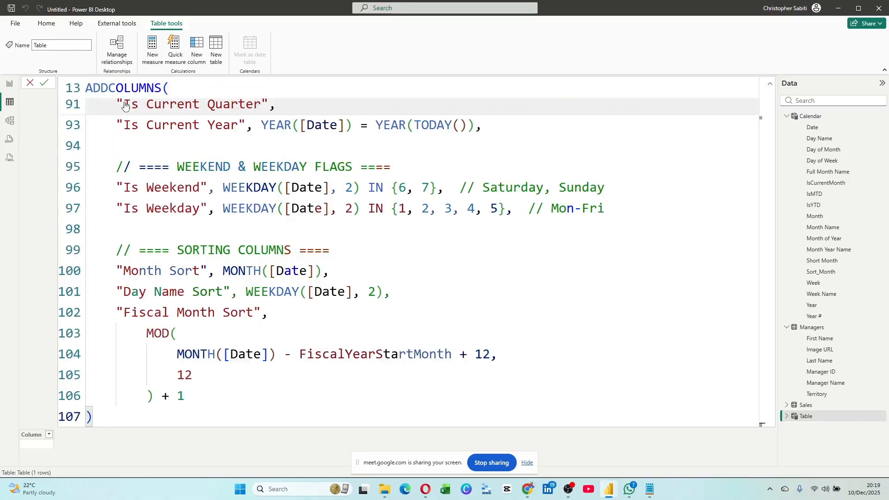
# Review the pasted DAX formula, examining the MinDate and MaxDate variables and their date values.
pyautogui.scroll(2, 268, 225)
pyautogui.scroll(15, 268, 225)
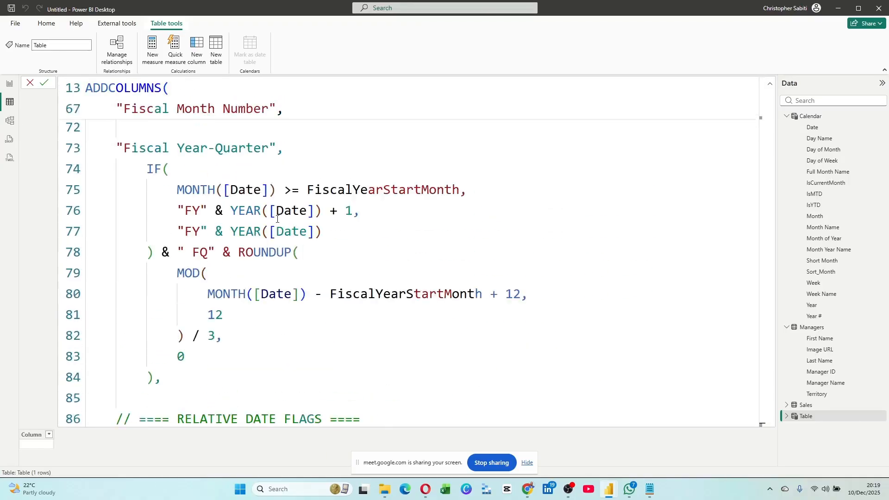
pyautogui.scroll(10, 279, 208)
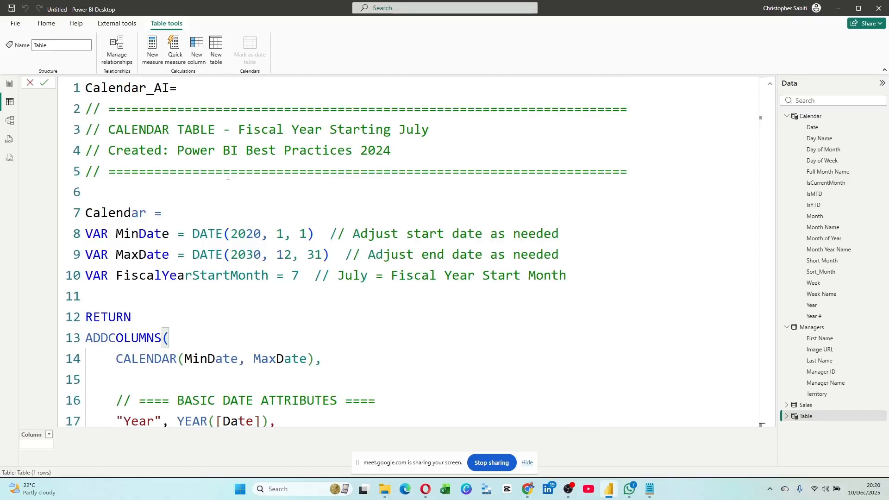
pyautogui.scroll(-1, 154, 186)
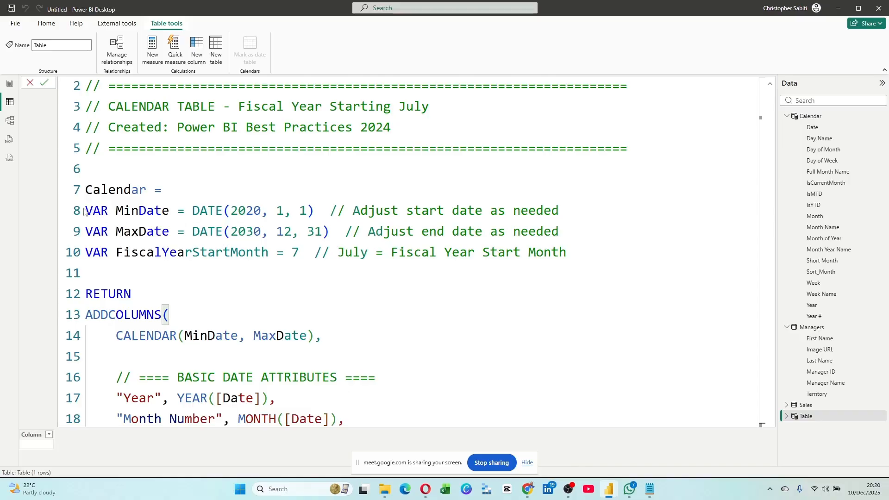
pyautogui.click(141, 209)
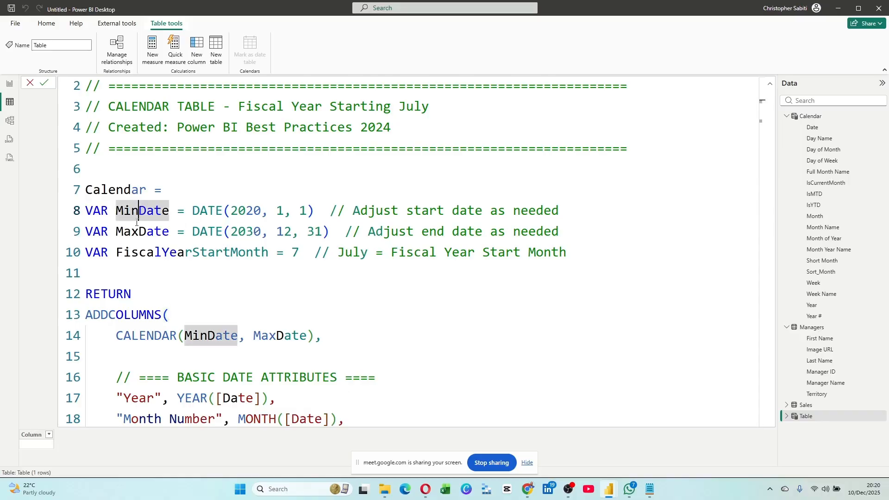
pyautogui.press('Down')
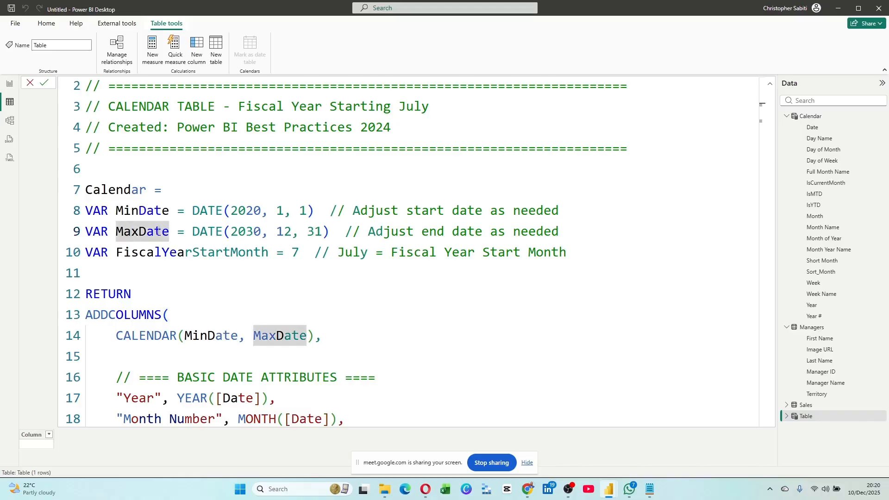
pyautogui.moveTo(193, 211); pyautogui.dragTo(323, 231)
pyautogui.click(269, 211)
pyautogui.click(231, 211)
pyautogui.moveTo(230, 211); pyautogui.dragTo(308, 219)
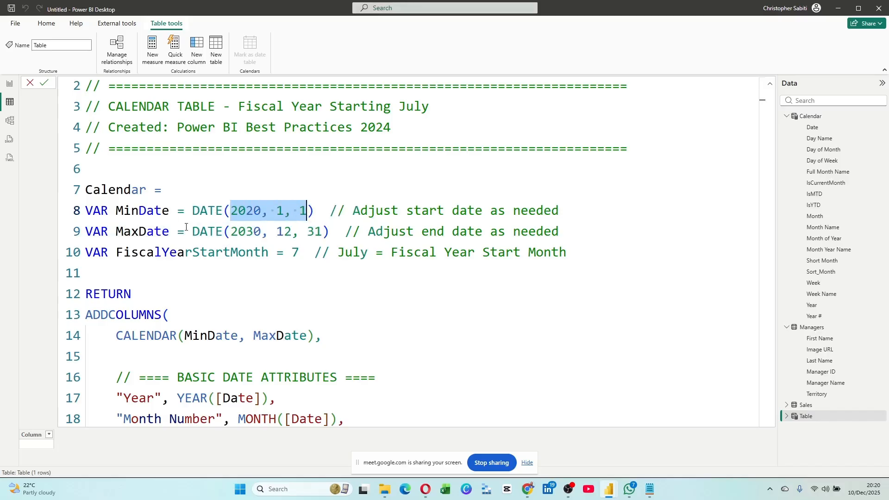
pyautogui.moveTo(192, 211); pyautogui.dragTo(314, 213)
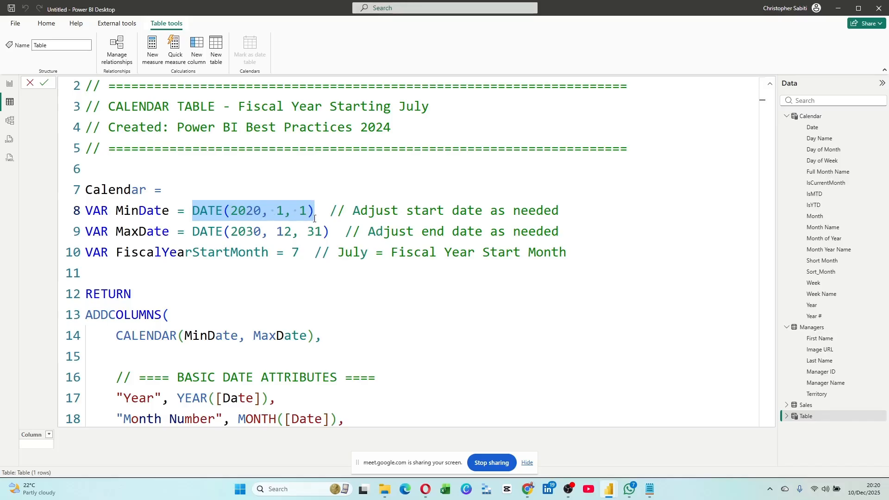
pyautogui.click(299, 232)
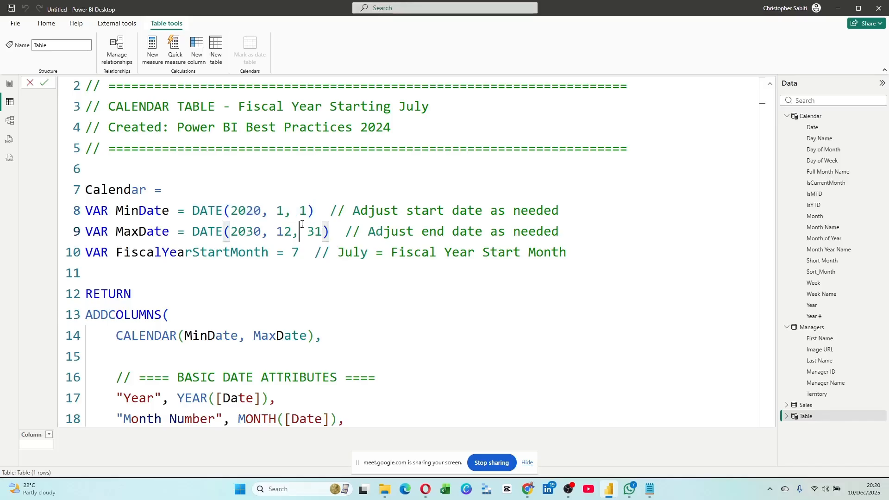
# Try to replace the MinDate variable's fixed date with MIN([Date]) and check the column reference.
pyautogui.moveTo(312, 211); pyautogui.dragTo(198, 206)
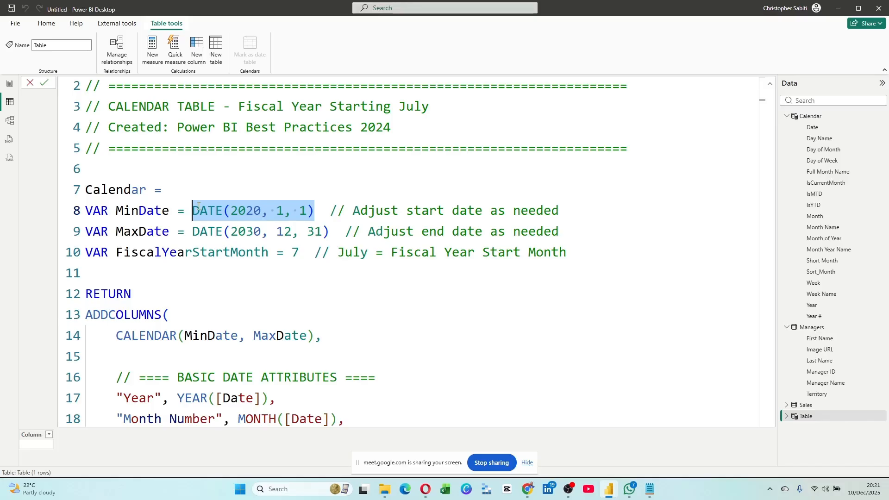
pyautogui.write('min')
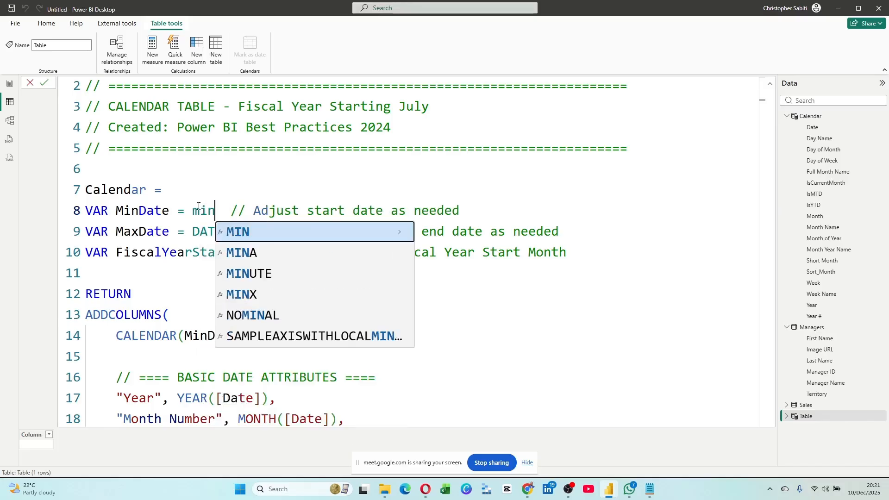
pyautogui.press('Tab')
pyautogui.write('[')
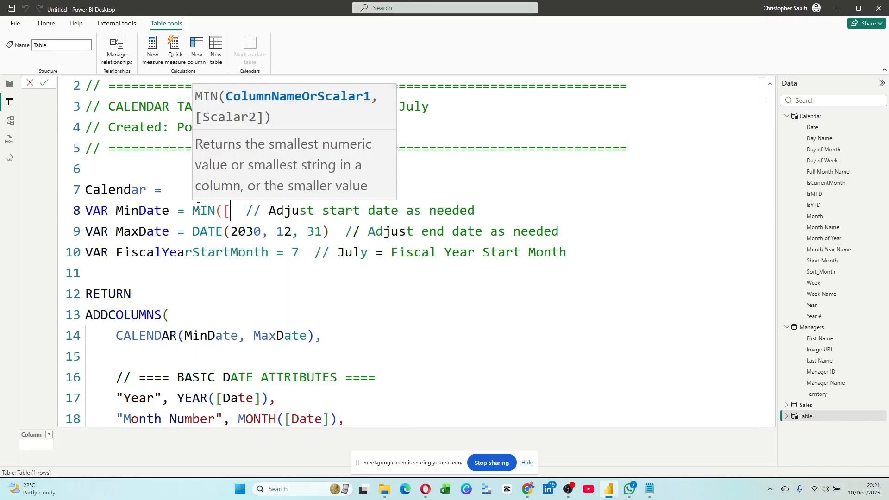
pyautogui.write('Date')
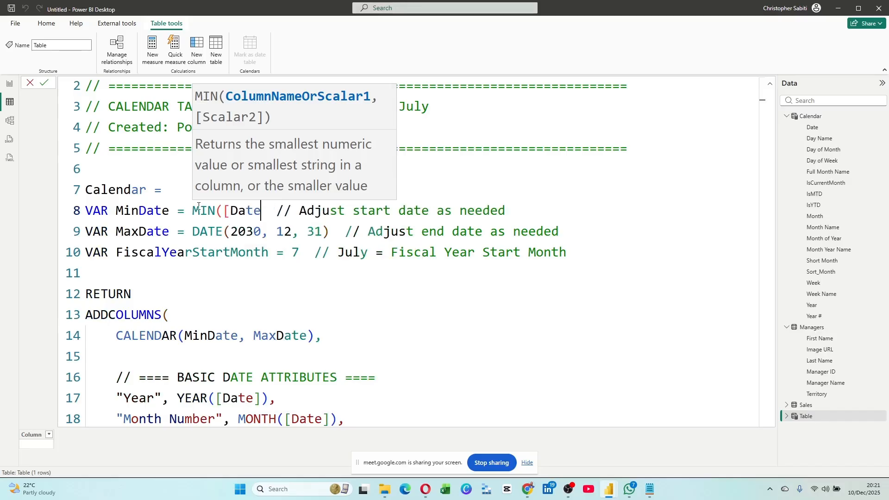
pyautogui.write('])')
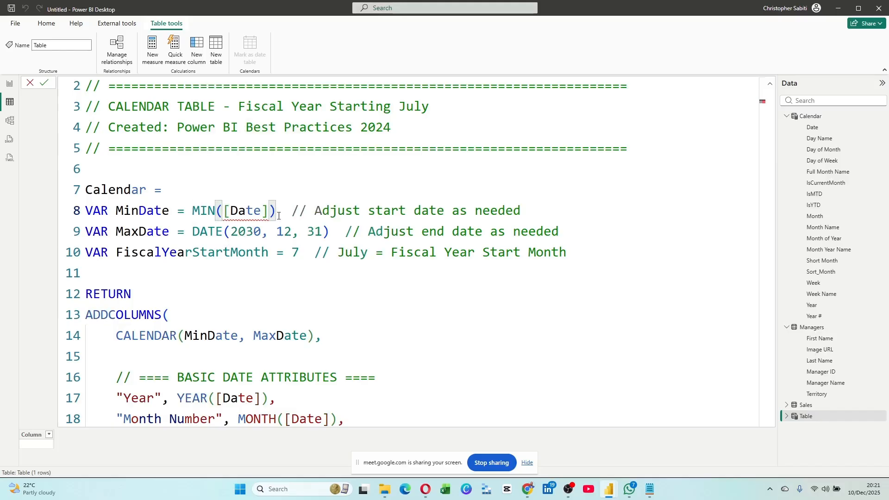
pyautogui.click(247, 232)
pyautogui.click(244, 212)
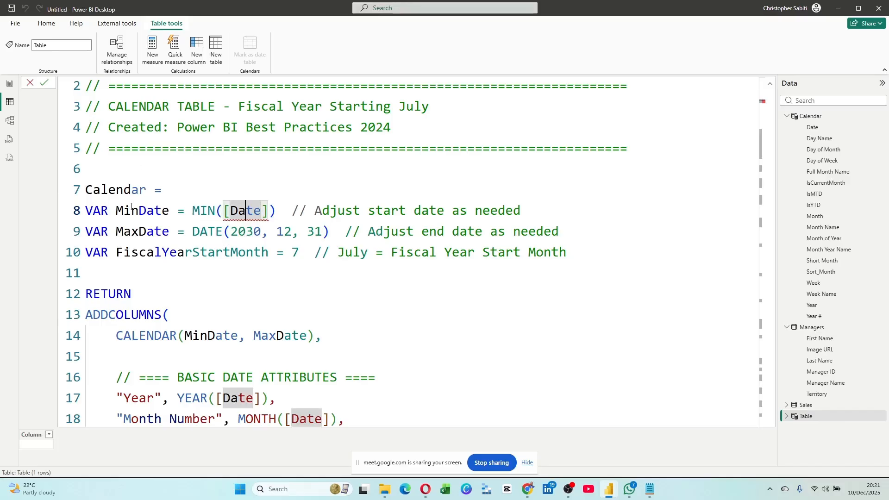
pyautogui.moveTo(261, 221)
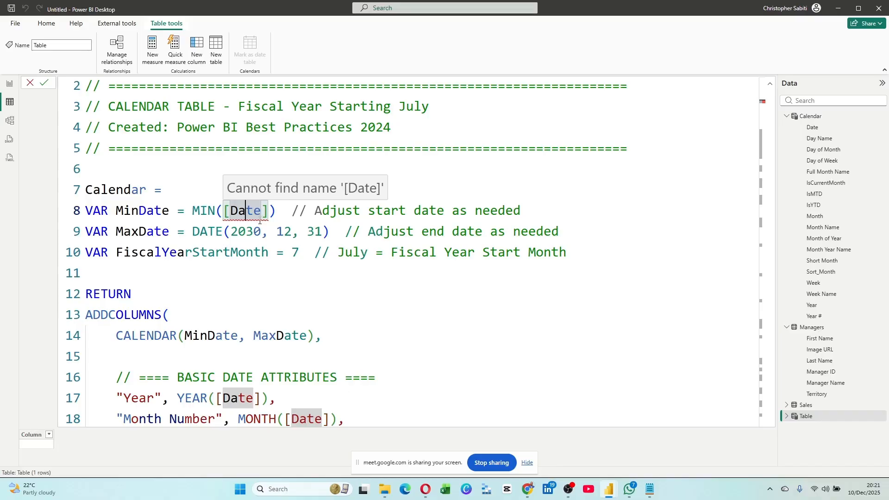
# Undo the MIN([Date]) replacement in the MinDate variable.
pyautogui.hotkey('ctrl', 'z')
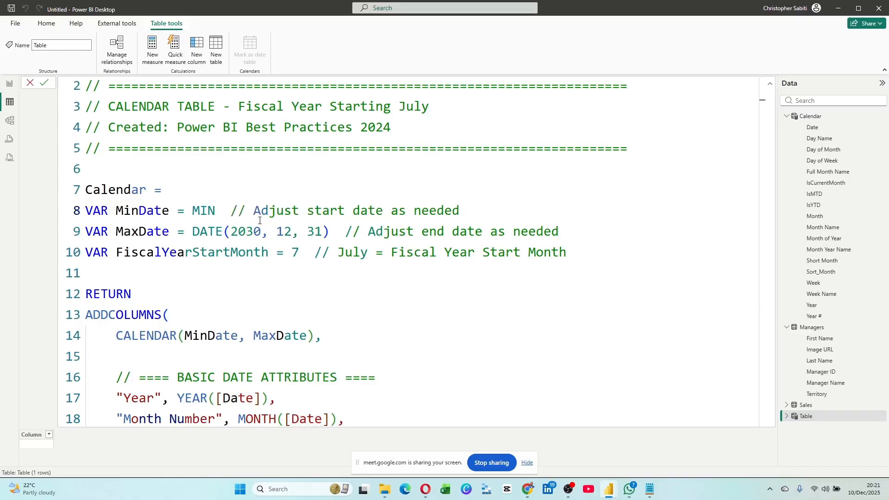
pyautogui.hotkey('ctrl', 'z')
pyautogui.hotkey('ctrl', 'z')
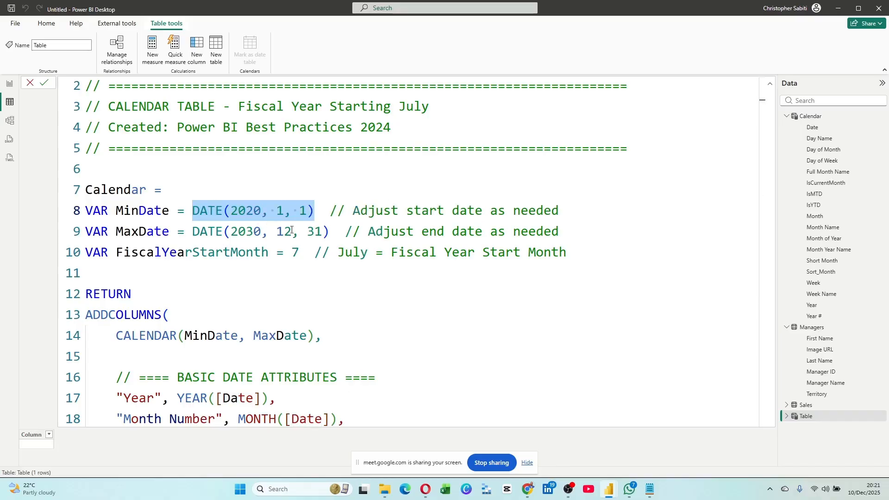
# Set the MinDate variable to DATE(2021, 9, 1) and select the variable lines for checking.
pyautogui.click(332, 231)
pyautogui.doubleClick(259, 211)
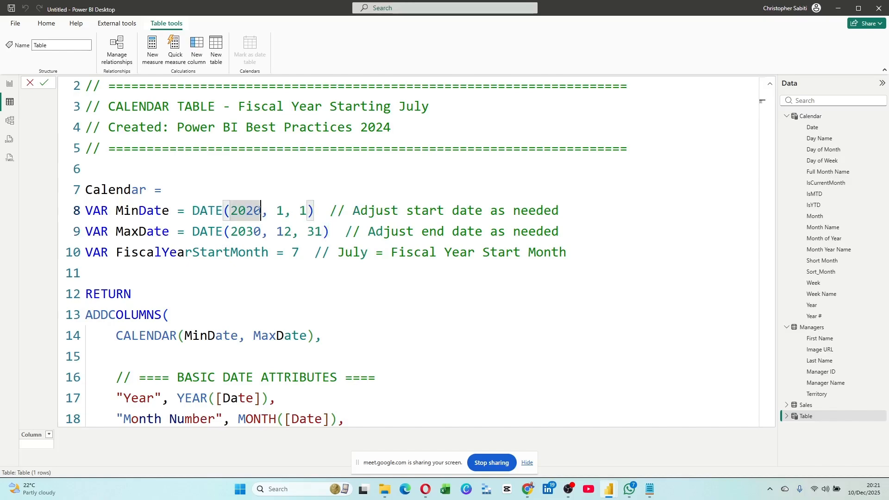
pyautogui.write('2021')
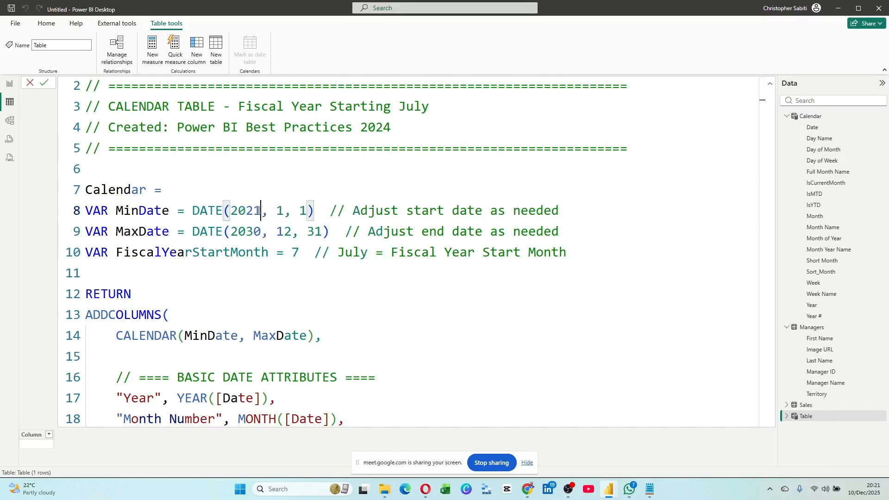
pyautogui.click(285, 210)
pyautogui.press('BackSpace')
pyautogui.write('9')
pyautogui.moveTo(87, 212); pyautogui.dragTo(176, 253)
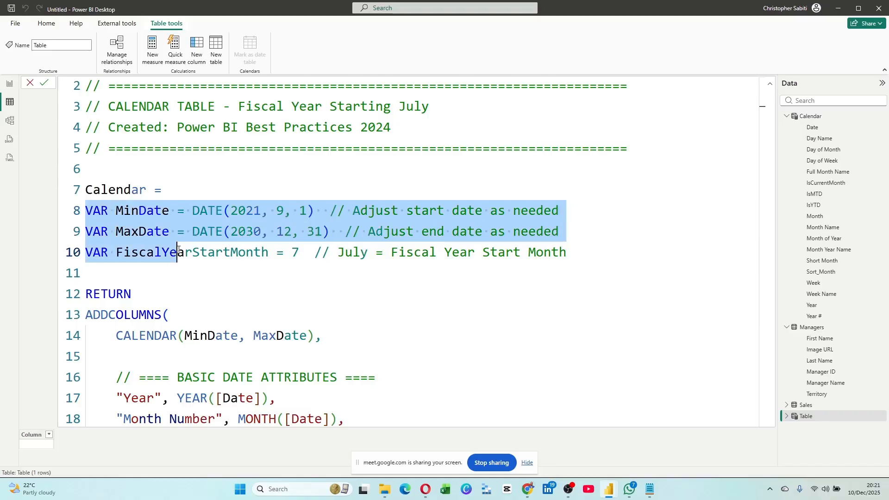
# Set the MaxDate variable to DATE(2022, 12, 31).
pyautogui.click(231, 252)
pyautogui.click(259, 231)
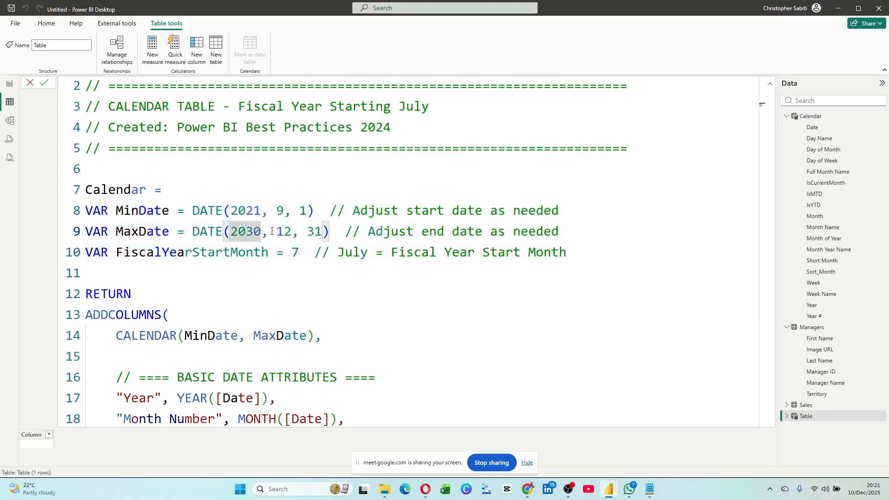
pyautogui.press('BackSpace')
pyautogui.write('2')
pyautogui.click(254, 232)
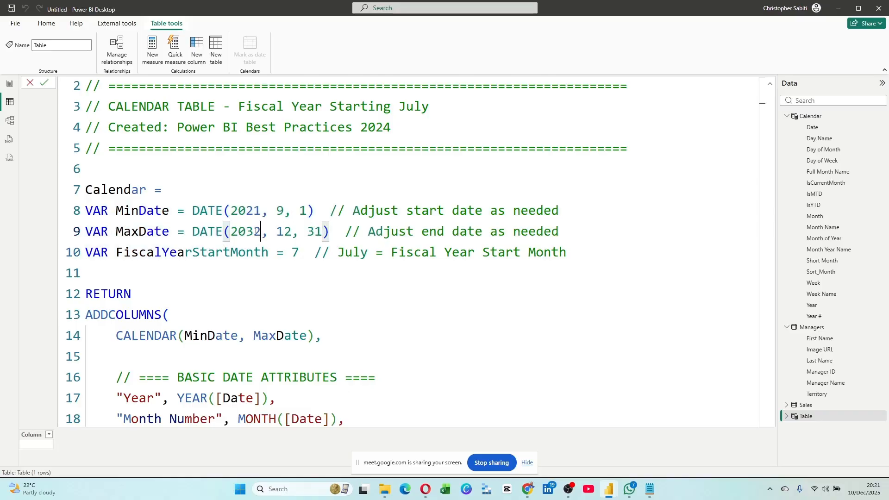
pyautogui.press('BackSpace')
pyautogui.write('2')
# Examine the // comment marker at the start of the formula and add a line reading "// comment" just above RETURN.
pyautogui.scroll(-2, 281, 208)
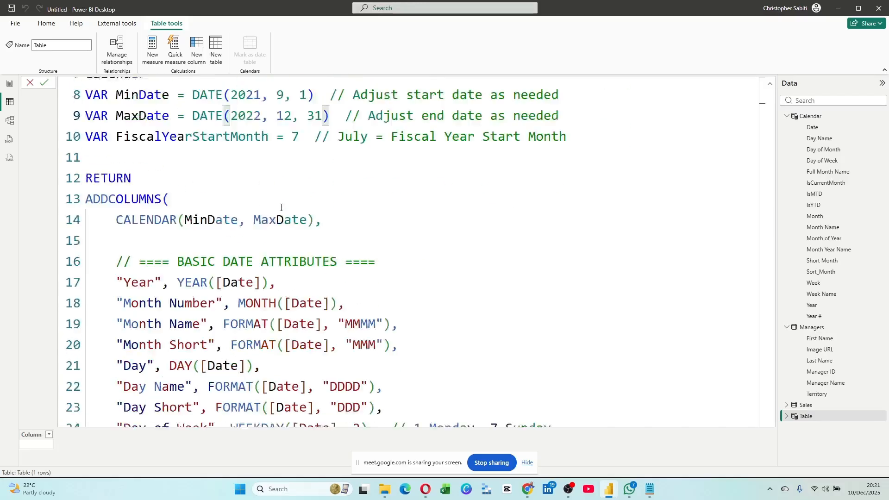
pyautogui.scroll(3, 281, 207)
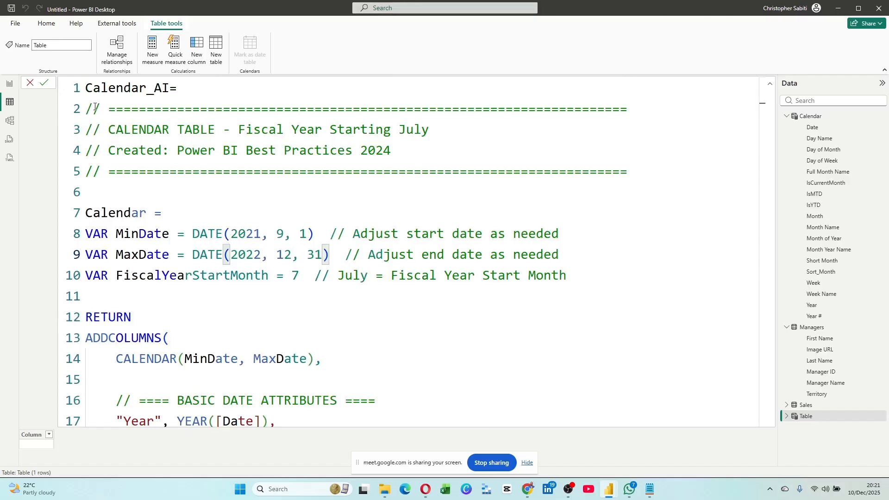
pyautogui.moveTo(86, 109); pyautogui.dragTo(100, 109)
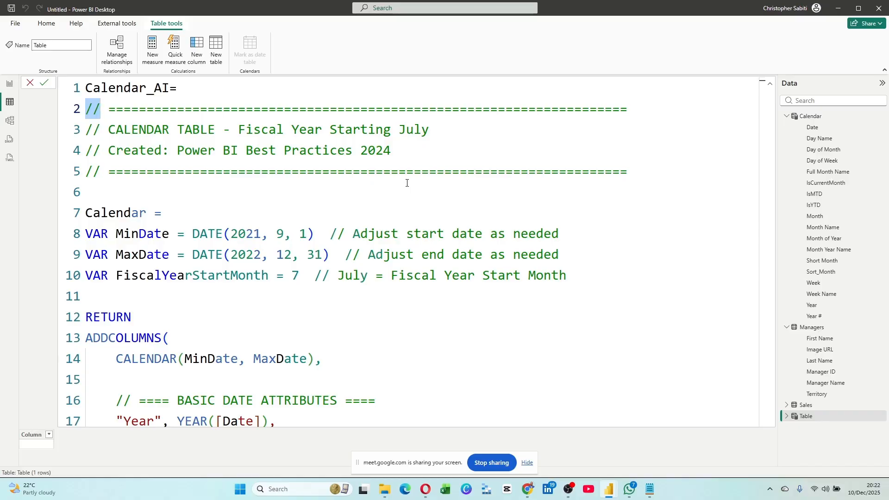
pyautogui.click(109, 292)
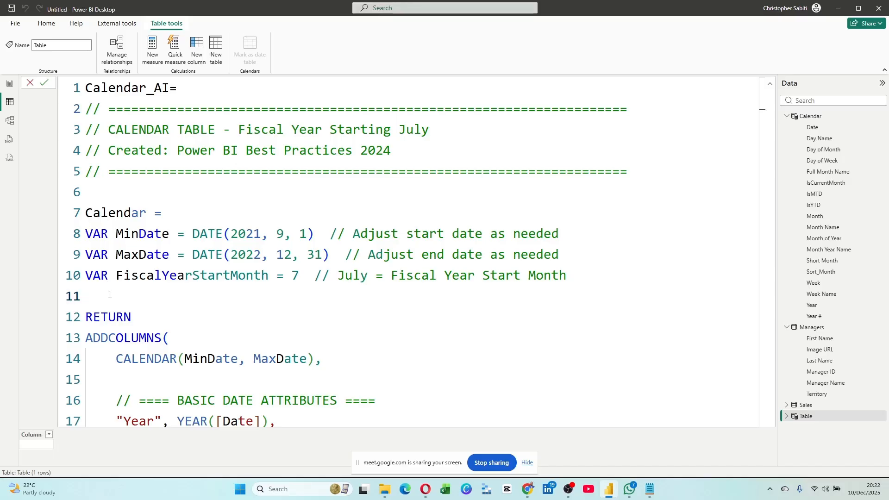
pyautogui.press('Return')
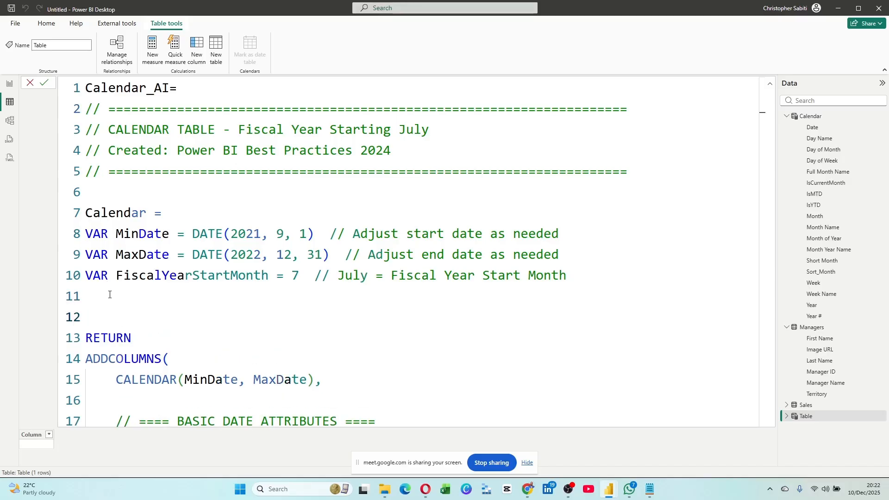
pyautogui.write('// comment')
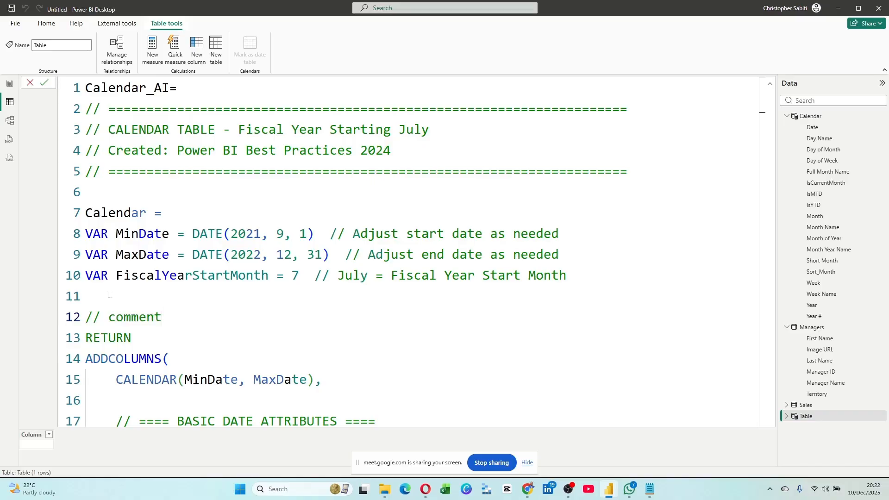
# Remove the // marker from the comment line above RETURN and check how the editor treats the plain word.
pyautogui.click(108, 310)
pyautogui.press('BackSpace')
pyautogui.press('BackSpace')
pyautogui.press('BackSpace')
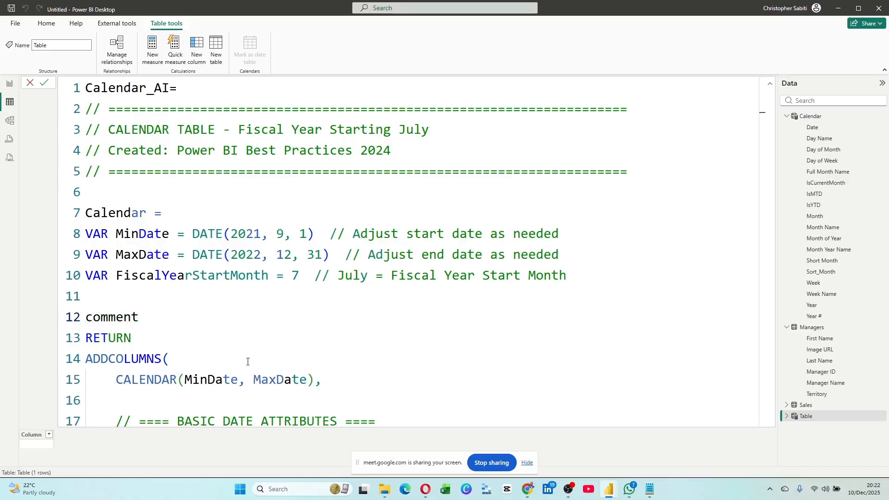
pyautogui.click(246, 359)
pyautogui.scroll(-3, 193, 339)
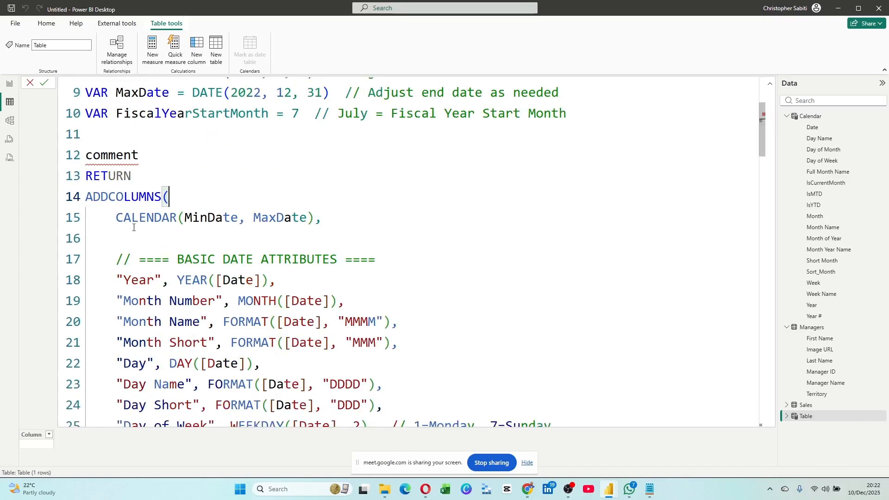
pyautogui.doubleClick(104, 155)
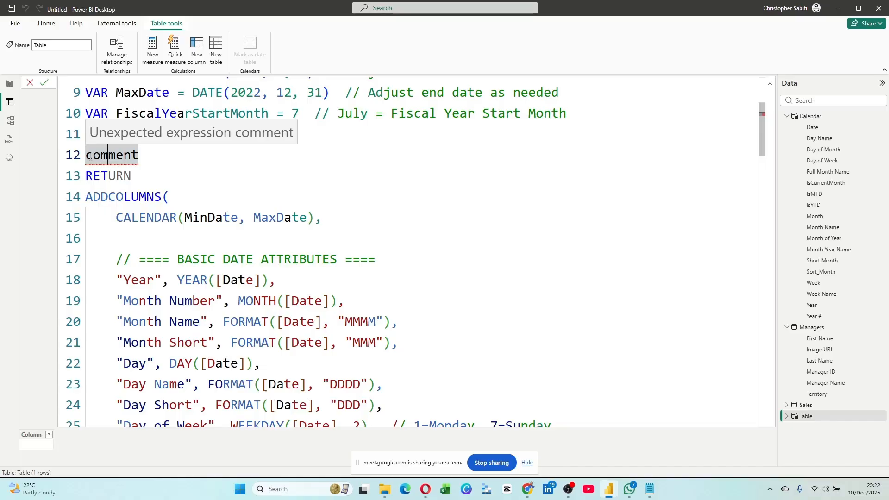
# Put the // marker back in front of the word comment above RETURN.
pyautogui.click(87, 155)
pyautogui.write('//')
pyautogui.scroll(1, 88, 154)
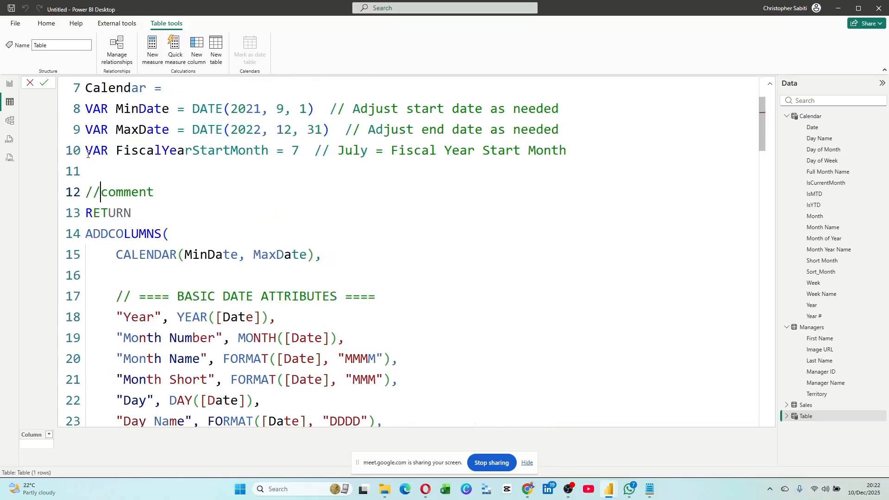
pyautogui.click(124, 188)
pyautogui.scroll(2, 203, 214)
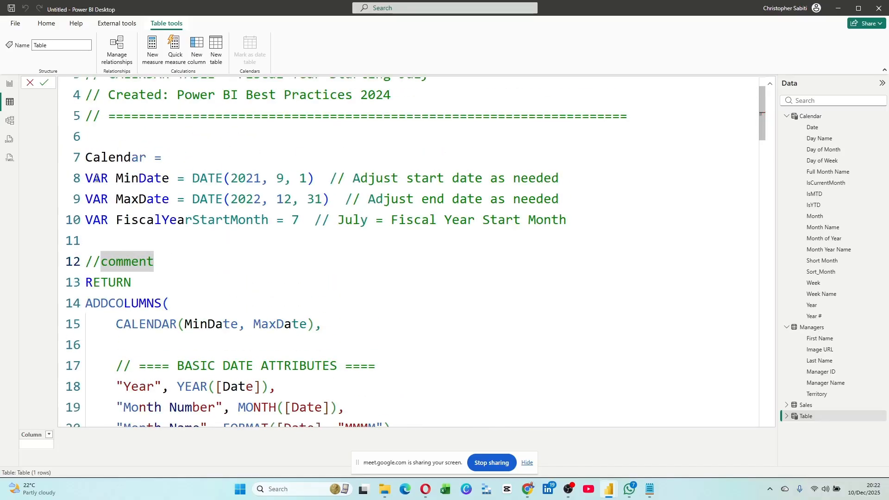
# Examine the MinDate and MaxDate variable definitions and how the CALENDAR function after RETURN uses them.
pyautogui.moveTo(85, 179); pyautogui.dragTo(246, 199)
pyautogui.click(268, 179)
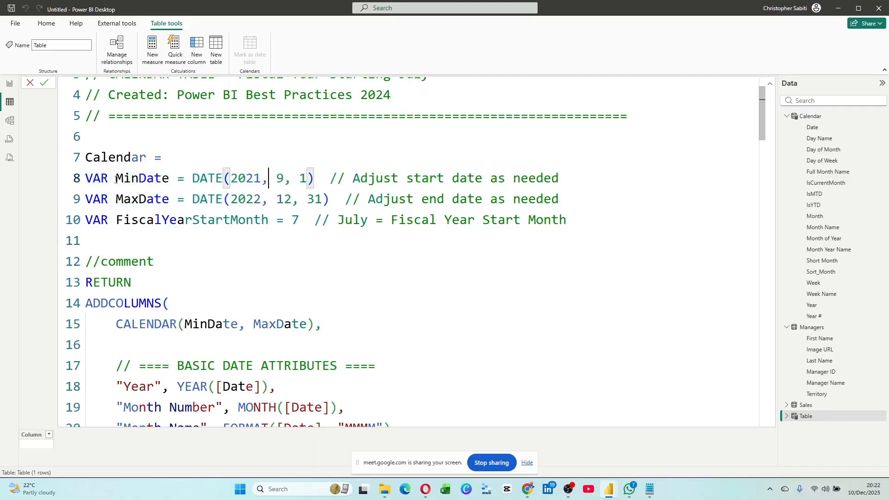
pyautogui.moveTo(115, 179); pyautogui.dragTo(200, 179)
pyautogui.moveTo(132, 199); pyautogui.dragTo(200, 199)
pyautogui.scroll(-1, 251, 274)
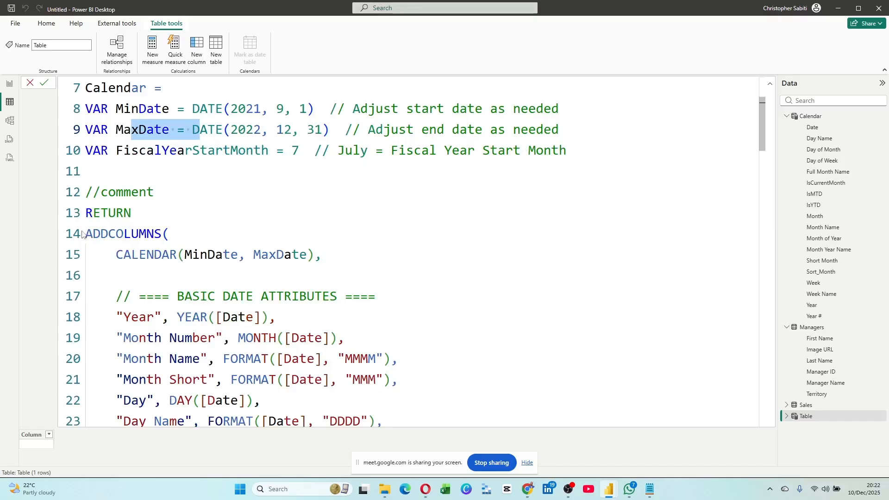
pyautogui.moveTo(87, 213); pyautogui.dragTo(185, 254)
pyautogui.click(230, 255)
pyautogui.click(284, 255)
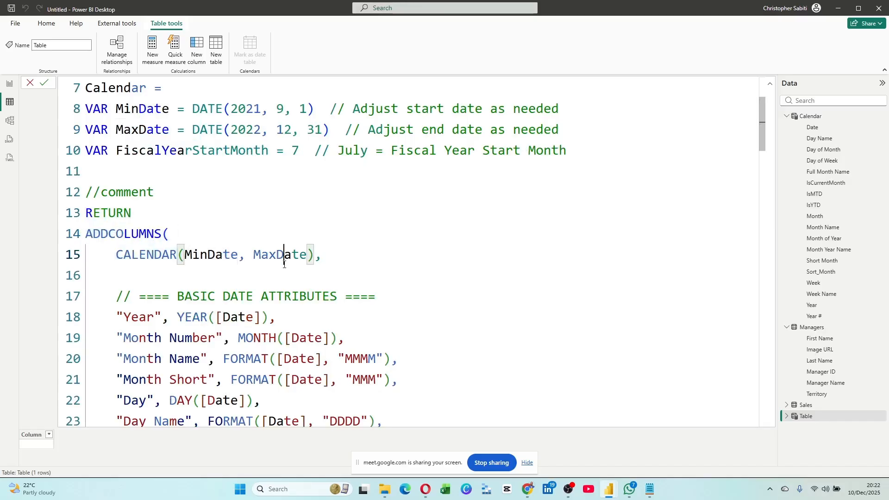
pyautogui.doubleClick(284, 255)
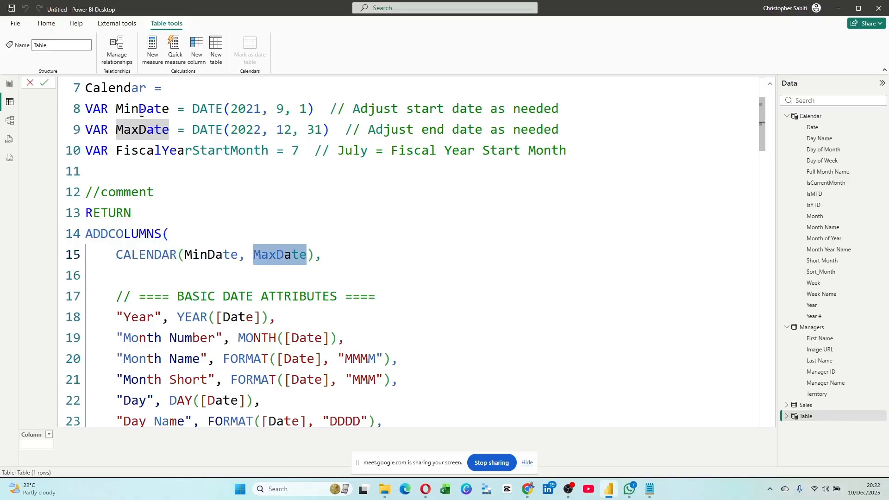
pyautogui.scroll(-1, 280, 266)
pyautogui.scroll(-1, 213, 180)
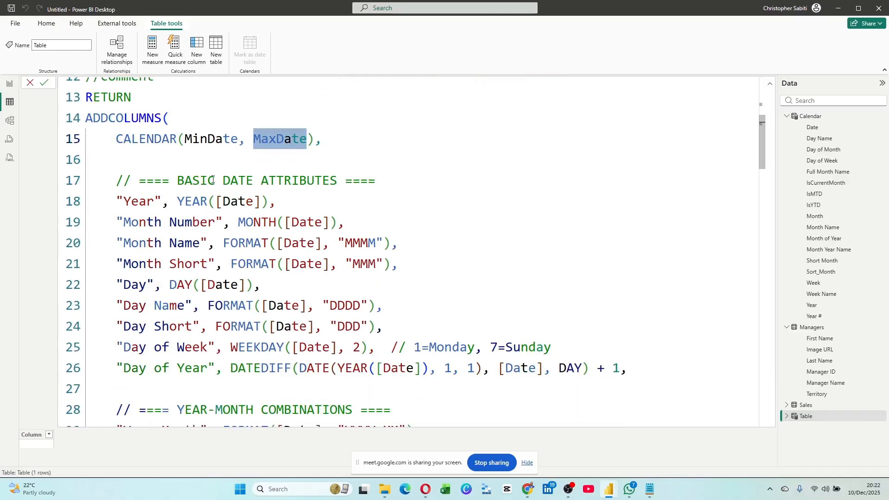
# Review the formula's basic date, year-month, quarter and week attribute sections and the columns each one defines.
pyautogui.moveTo(172, 180); pyautogui.dragTo(330, 180)
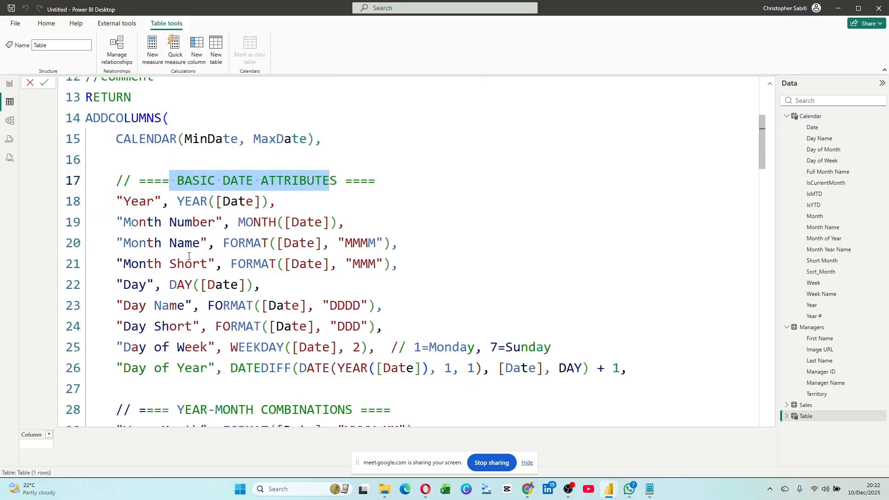
pyautogui.scroll(-1, 228, 315)
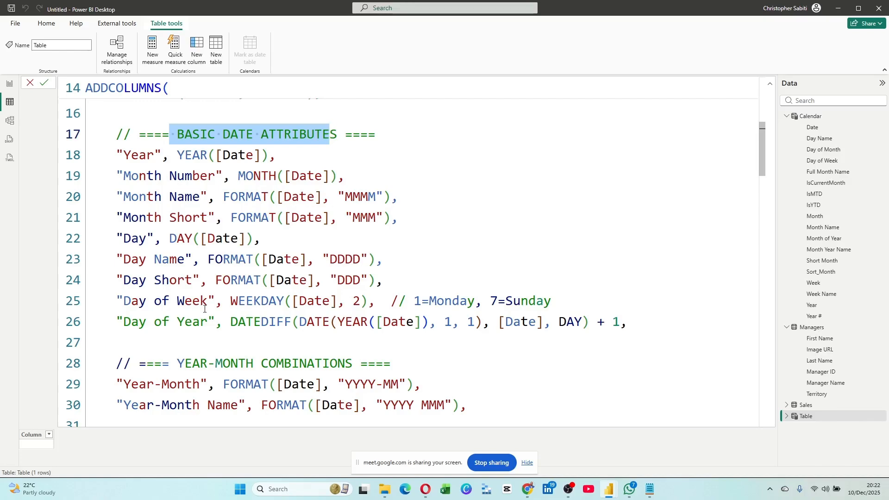
pyautogui.scroll(-1, 223, 291)
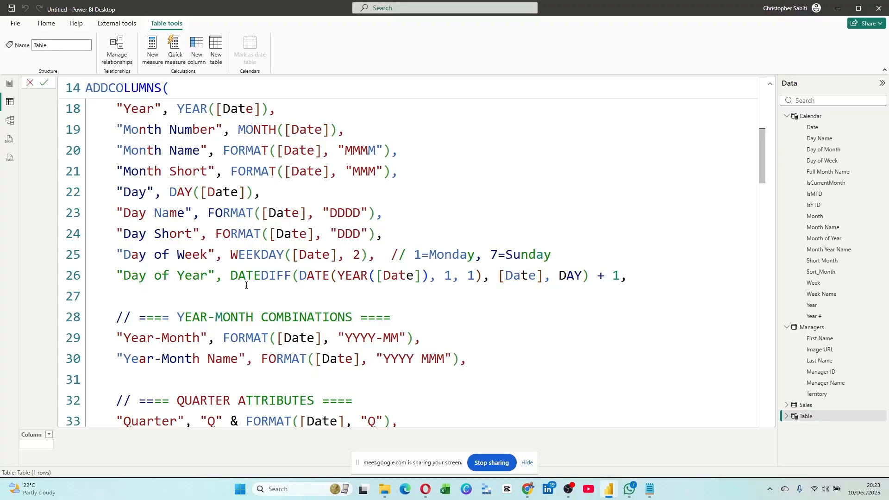
pyautogui.scroll(-1, 195, 267)
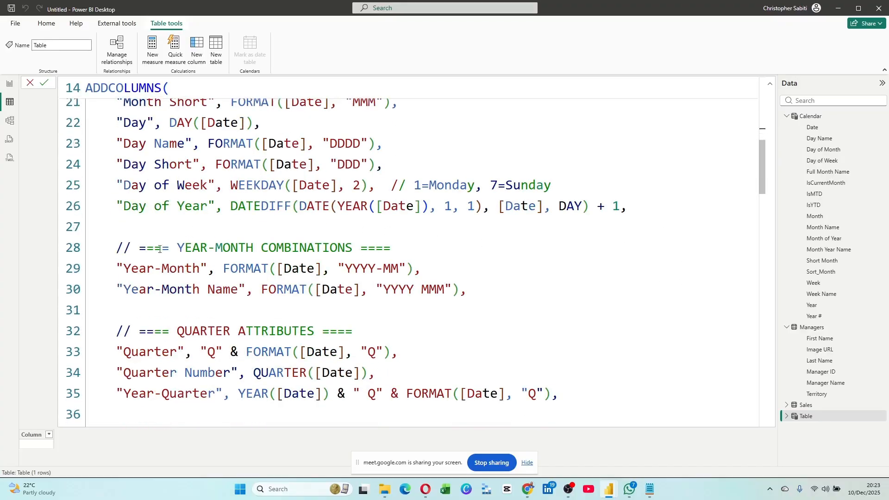
pyautogui.click(179, 254)
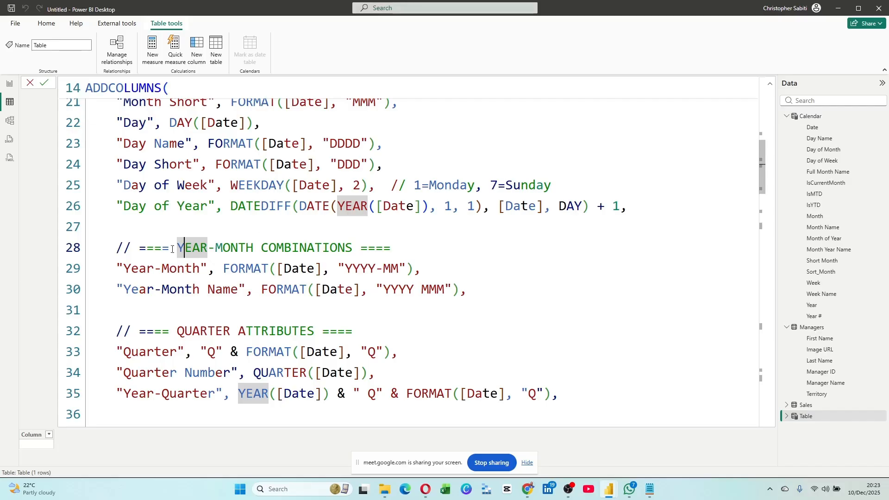
pyautogui.moveTo(132, 268); pyautogui.dragTo(462, 319)
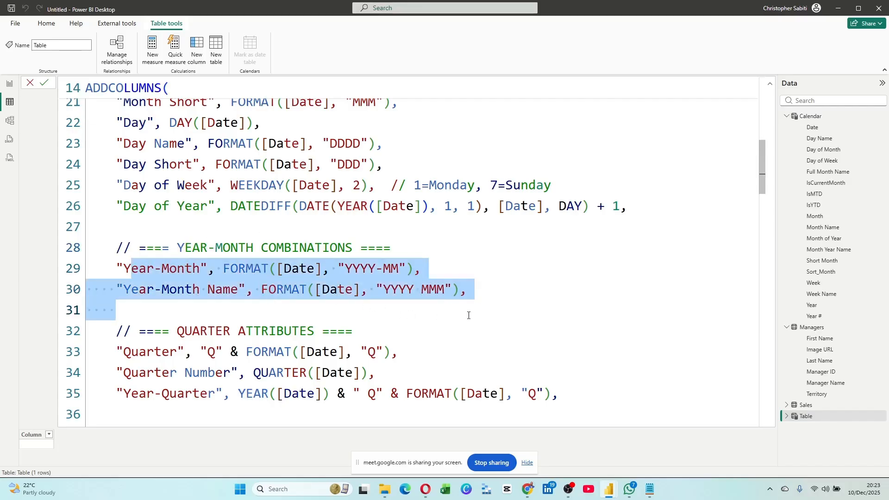
pyautogui.scroll(-3, 431, 292)
pyautogui.moveTo(129, 262); pyautogui.dragTo(522, 343)
pyautogui.scroll(-3, 227, 276)
pyautogui.moveTo(227, 276); pyautogui.dragTo(482, 372)
pyautogui.scroll(-4, 381, 286)
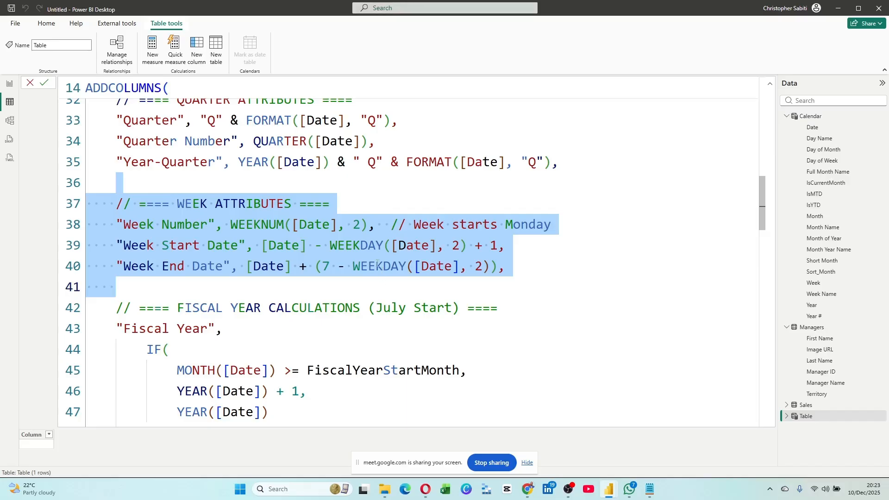
# Examine the FiscalYearStartMonth variable and the month number assigned to it.
pyautogui.scroll(8, 377, 262)
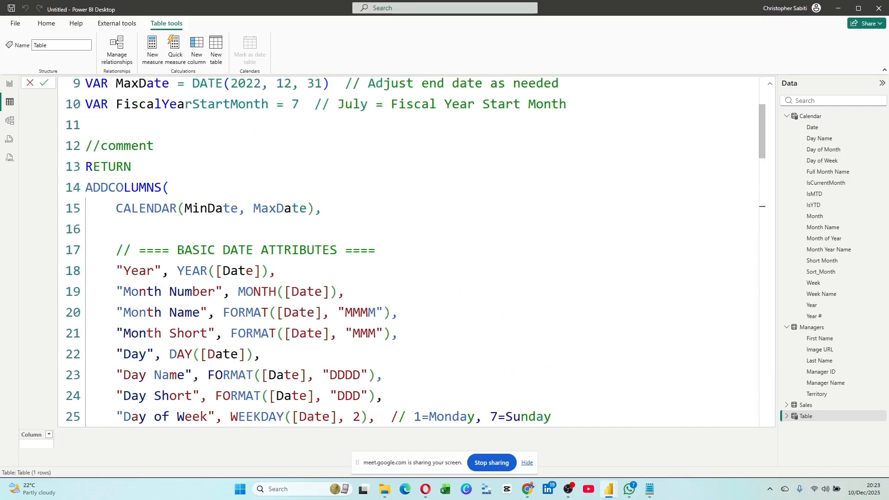
pyautogui.scroll(1, 176, 248)
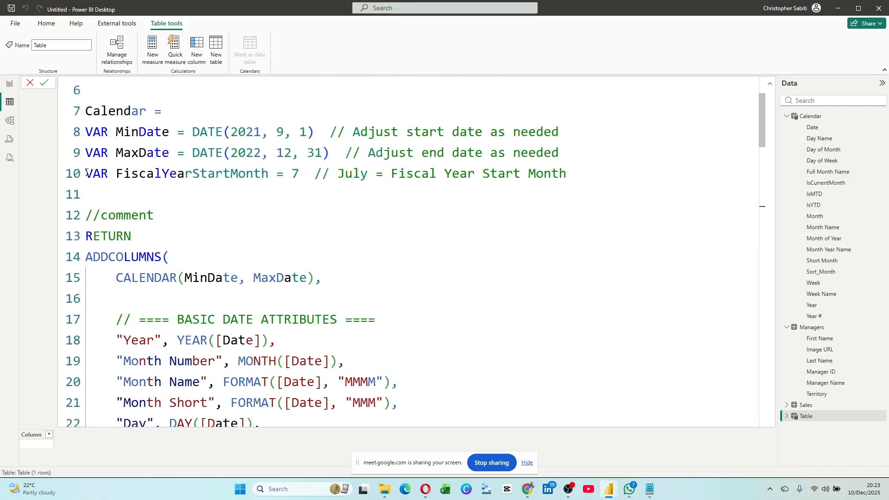
pyautogui.moveTo(86, 174); pyautogui.dragTo(315, 181)
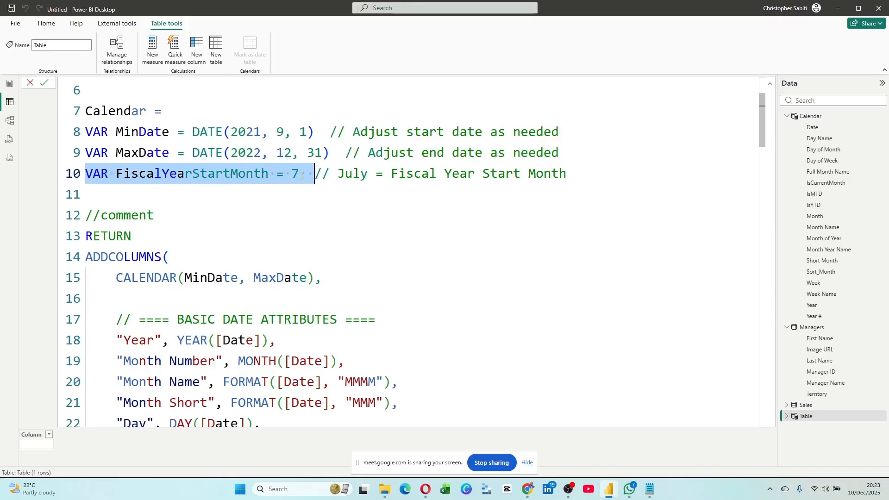
pyautogui.click(421, 195)
pyautogui.click(299, 174)
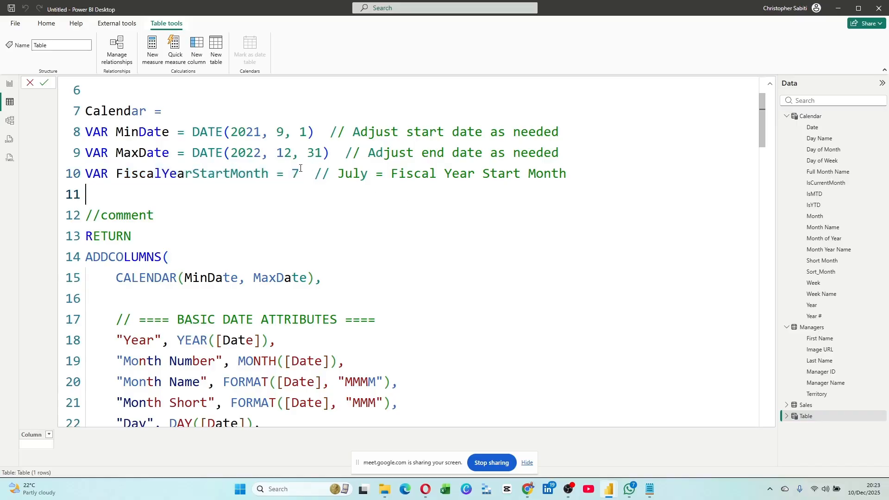
pyautogui.doubleClick(299, 174)
# Compare the quarter attributes with the fiscal start month, and read on to the July-start fiscal year calculations.
pyautogui.scroll(-7, 306, 232)
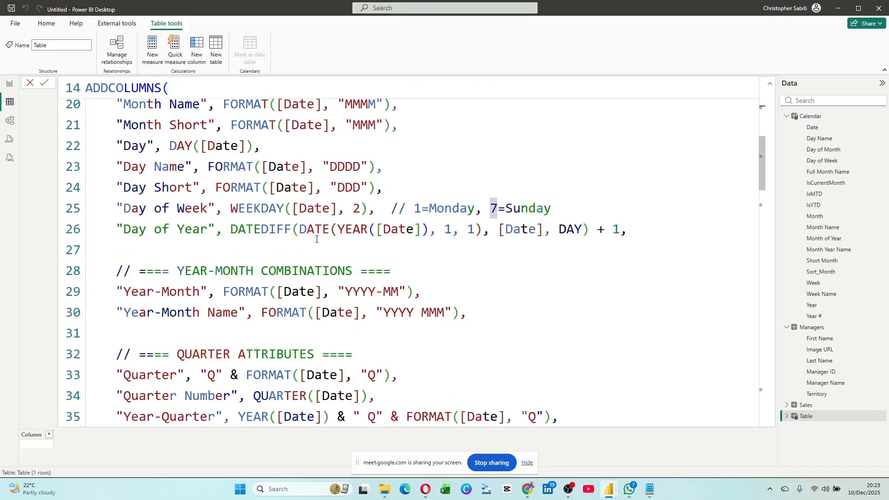
pyautogui.moveTo(208, 237); pyautogui.dragTo(397, 281)
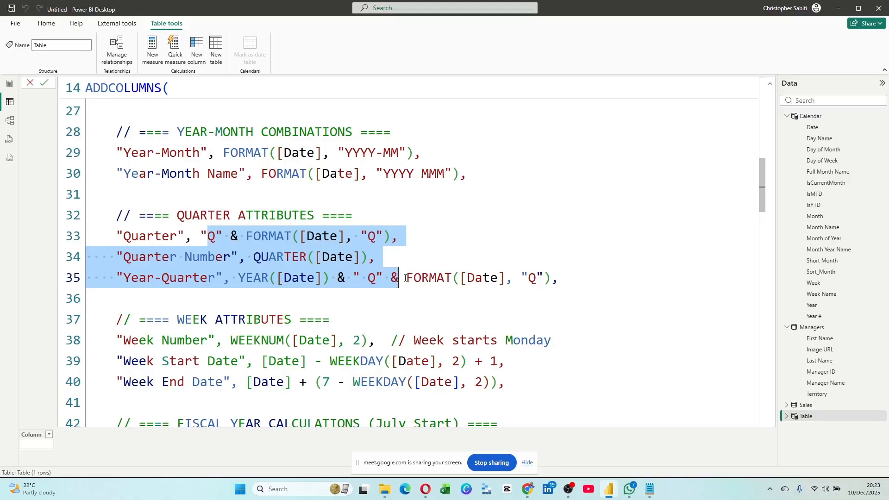
pyautogui.scroll(4, 310, 210)
pyautogui.scroll(4, 310, 210)
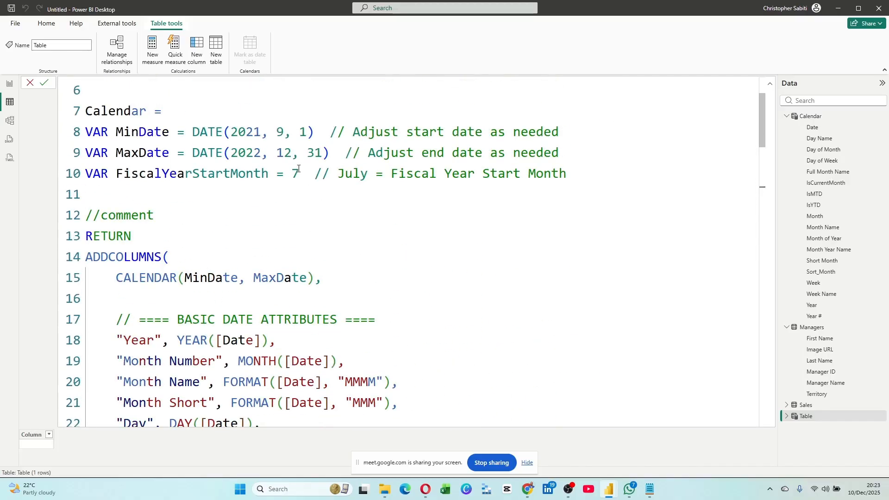
pyautogui.doubleClick(295, 174)
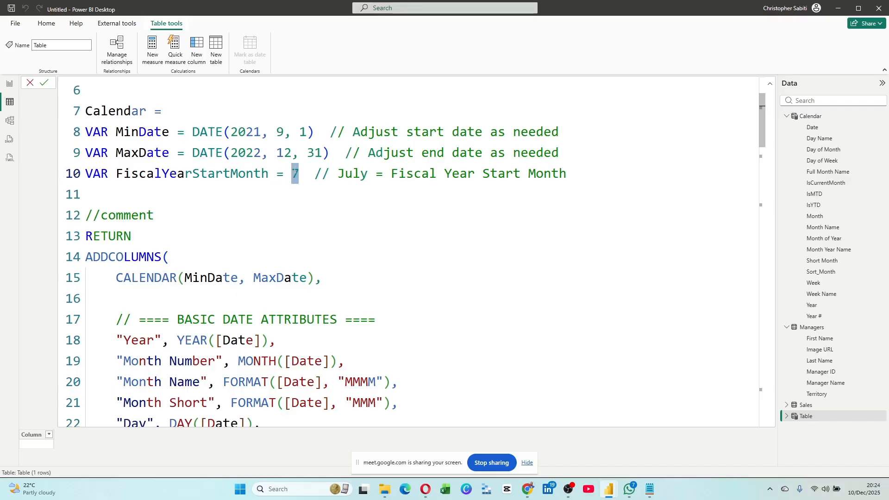
pyautogui.scroll(-7, 321, 192)
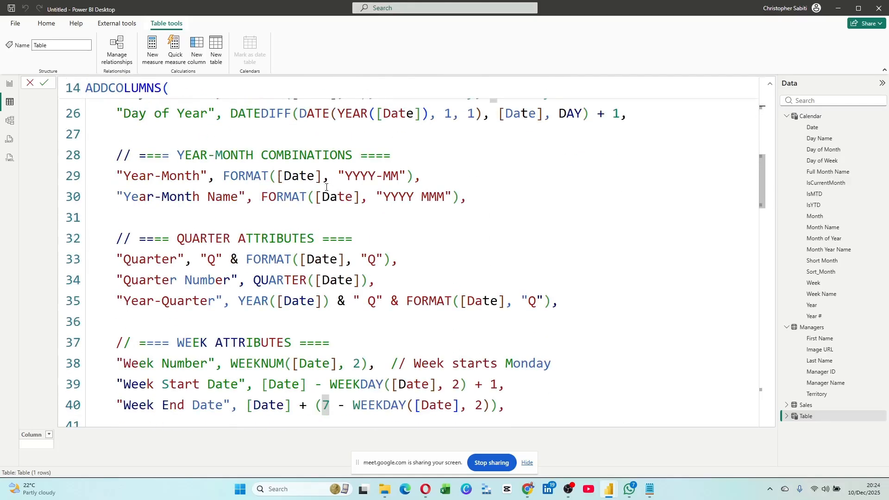
pyautogui.scroll(3, 321, 191)
pyautogui.scroll(-5, 214, 211)
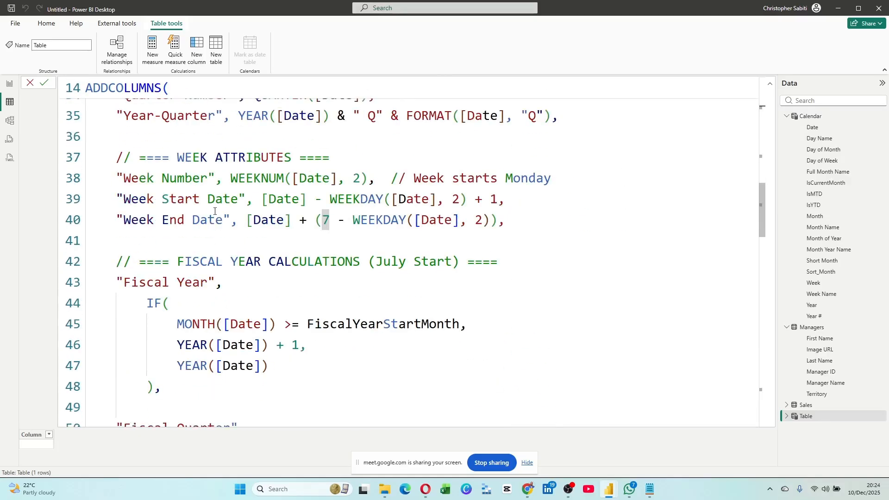
# Examine the Fiscal Year column's IF expression in the July-start section, including its month test and the year-plus-one result.
pyautogui.scroll(-1, 135, 228)
pyautogui.moveTo(170, 239); pyautogui.dragTo(283, 240)
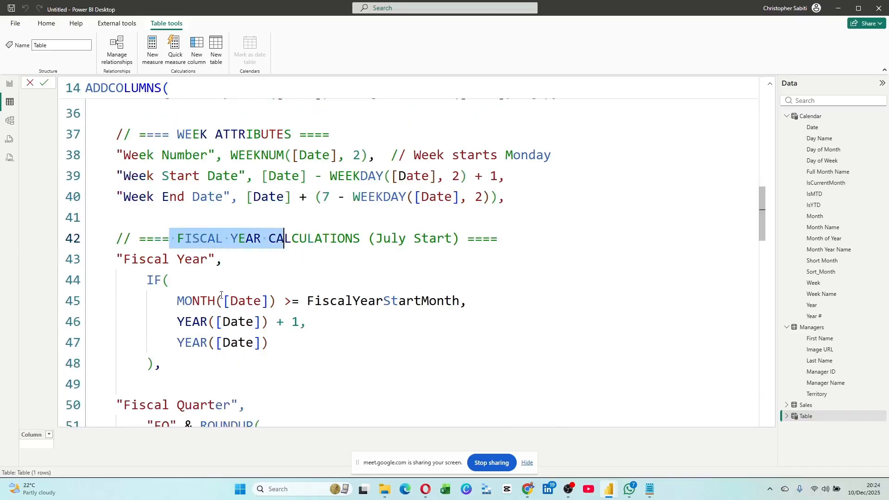
pyautogui.doubleClick(155, 280)
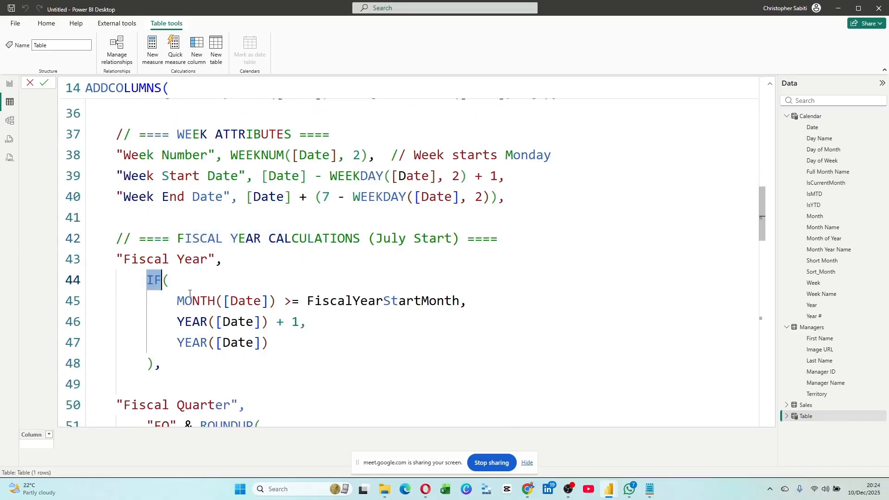
pyautogui.moveTo(177, 301); pyautogui.dragTo(461, 301)
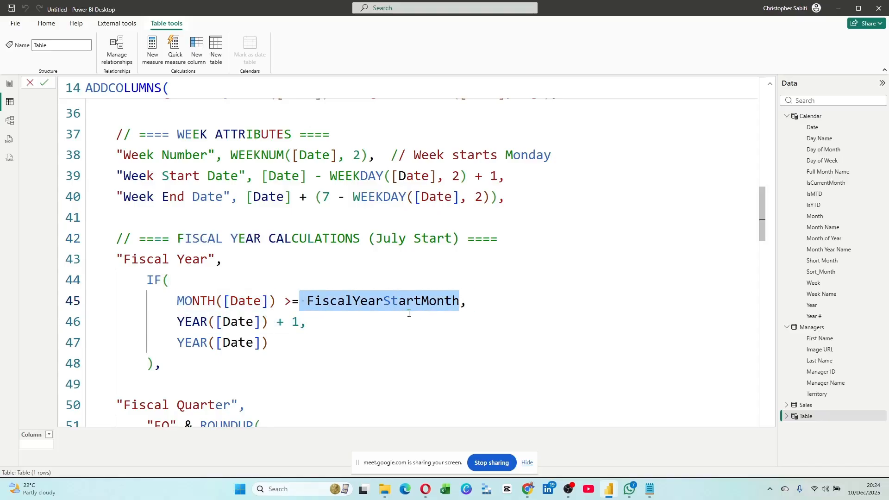
pyautogui.moveTo(178, 324); pyautogui.dragTo(262, 322)
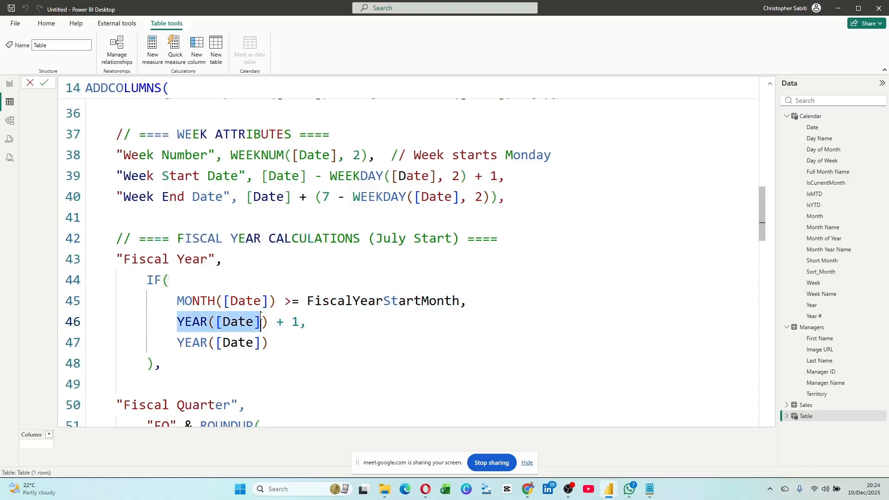
pyautogui.click(299, 316)
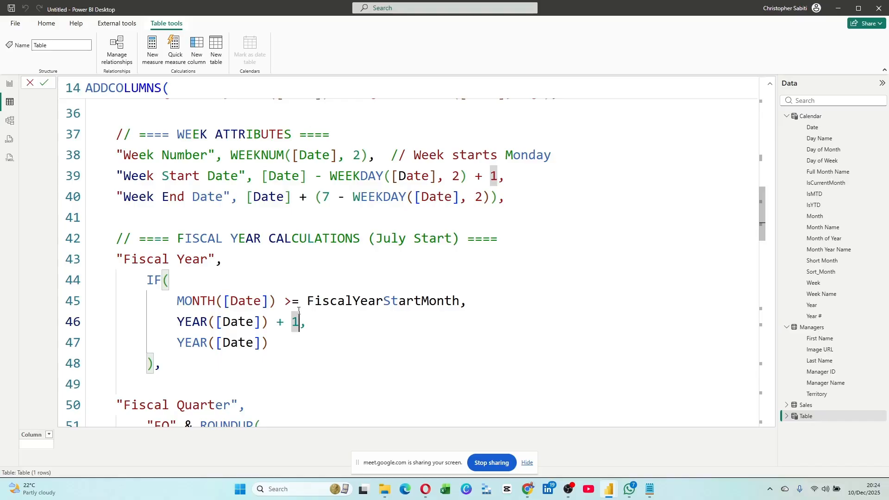
# Compare the MONTH([Date]) test against FiscalYearStartMonth with the two YEAR([Date]) results returned by the Fiscal Year expression.
pyautogui.scroll(1, 306, 311)
pyautogui.click(285, 347)
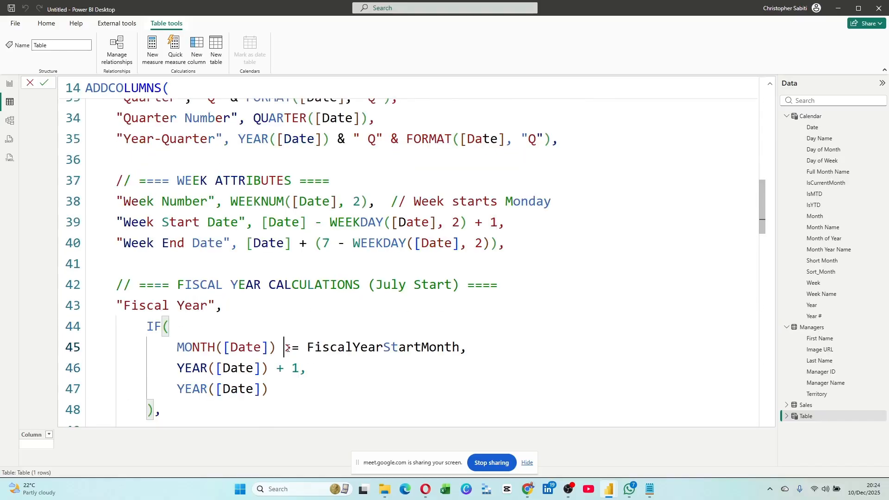
pyautogui.scroll(-1, 287, 349)
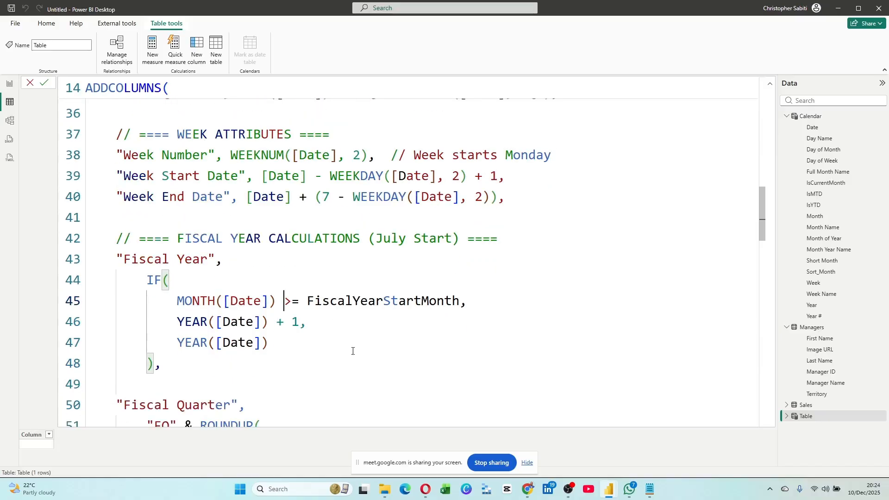
pyautogui.moveTo(308, 301); pyautogui.dragTo(460, 301)
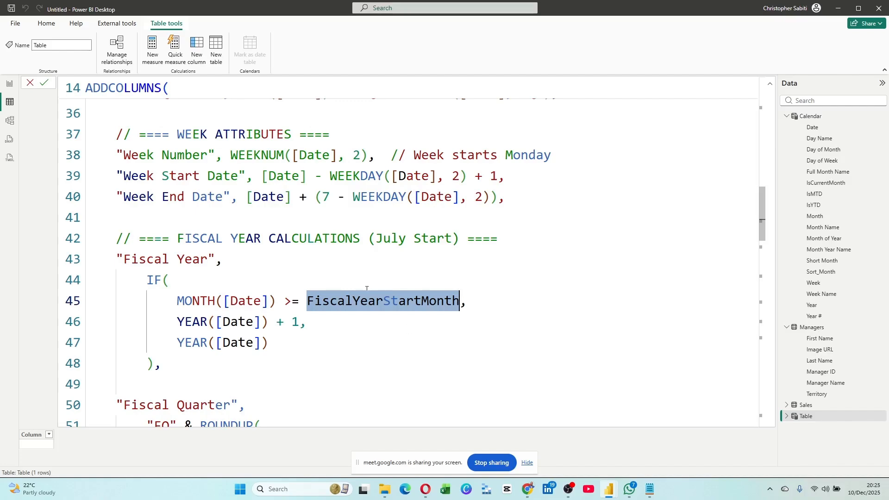
pyautogui.click(223, 302)
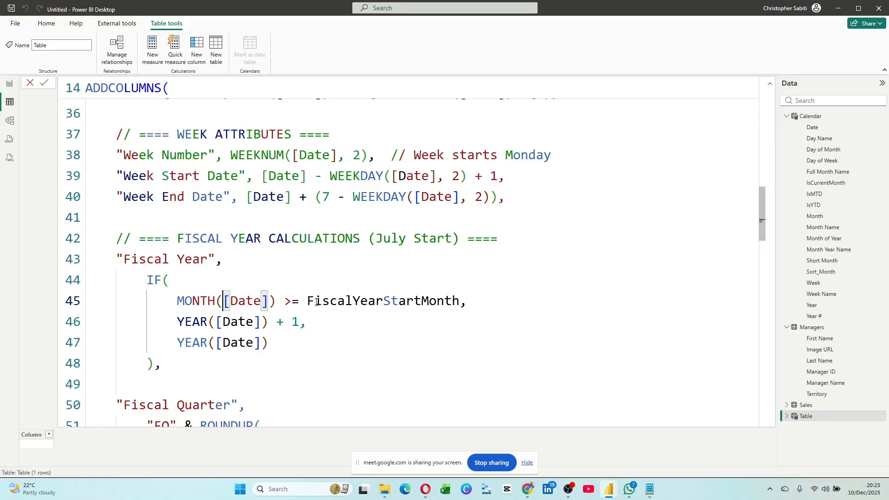
pyautogui.moveTo(307, 302); pyautogui.dragTo(479, 303)
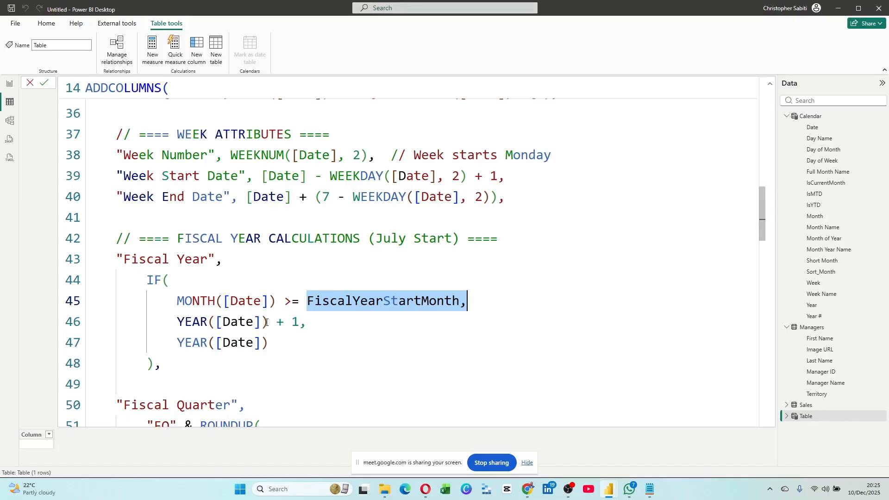
pyautogui.moveTo(268, 322); pyautogui.dragTo(176, 328)
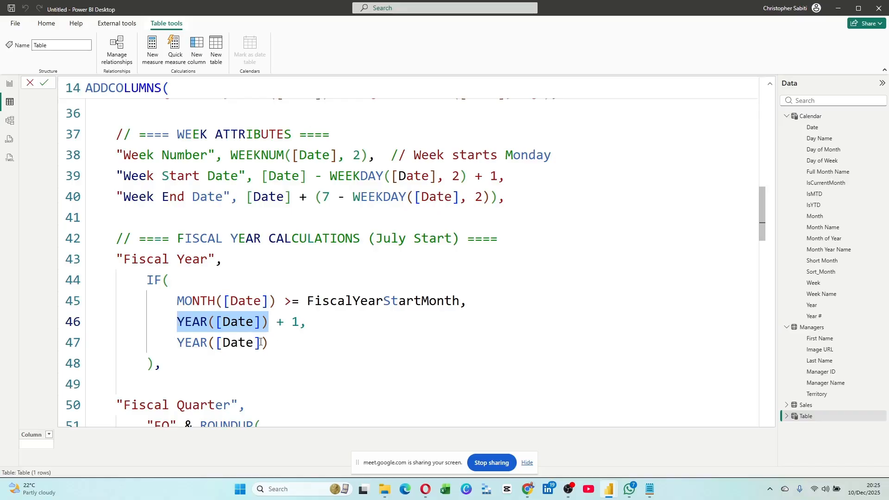
pyautogui.moveTo(268, 343); pyautogui.dragTo(178, 345)
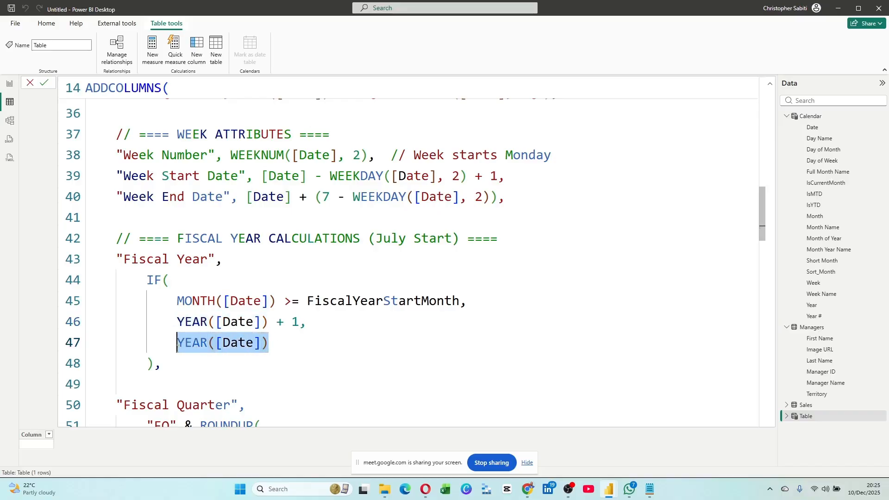
# Review the Fiscal Quarter and Fiscal Quarter Number definitions, including the FQ prefix and the ROUNDUP and MOD calculation.
pyautogui.scroll(-3, 215, 313)
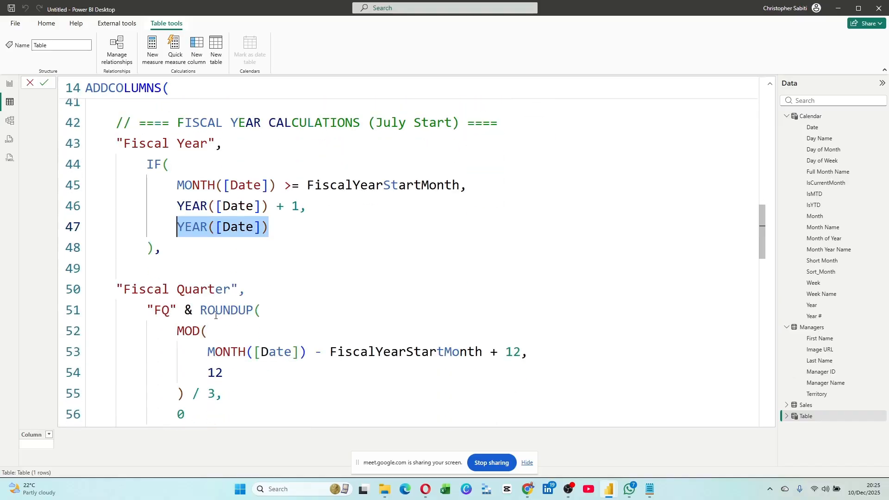
pyautogui.scroll(-2, 149, 253)
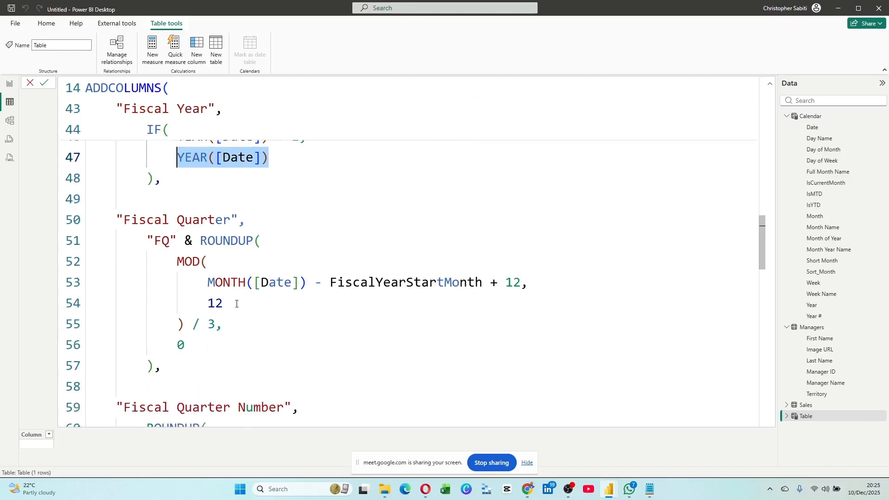
pyautogui.moveTo(123, 221); pyautogui.dragTo(304, 343)
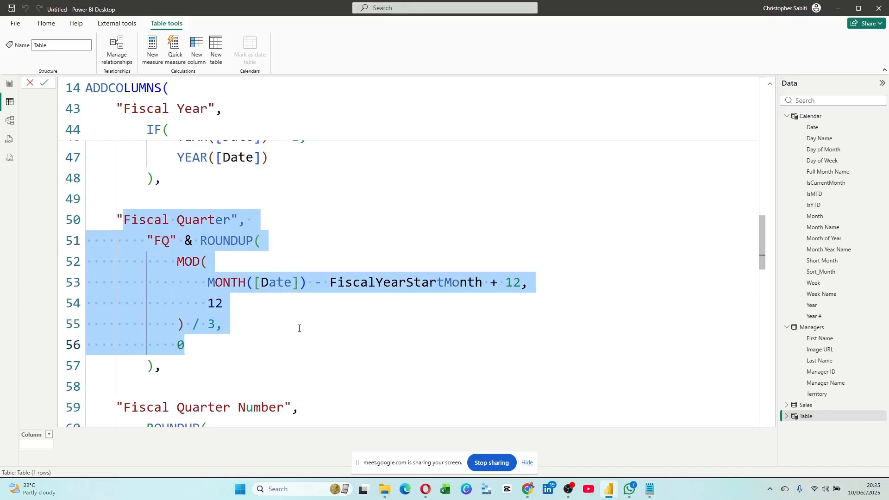
pyautogui.scroll(-3, 298, 329)
pyautogui.scroll(-3, 234, 241)
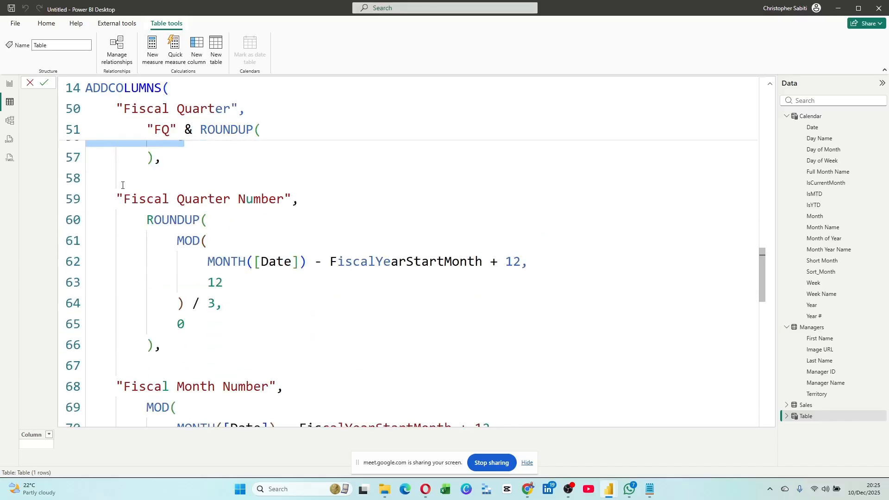
pyautogui.moveTo(122, 186); pyautogui.dragTo(362, 333)
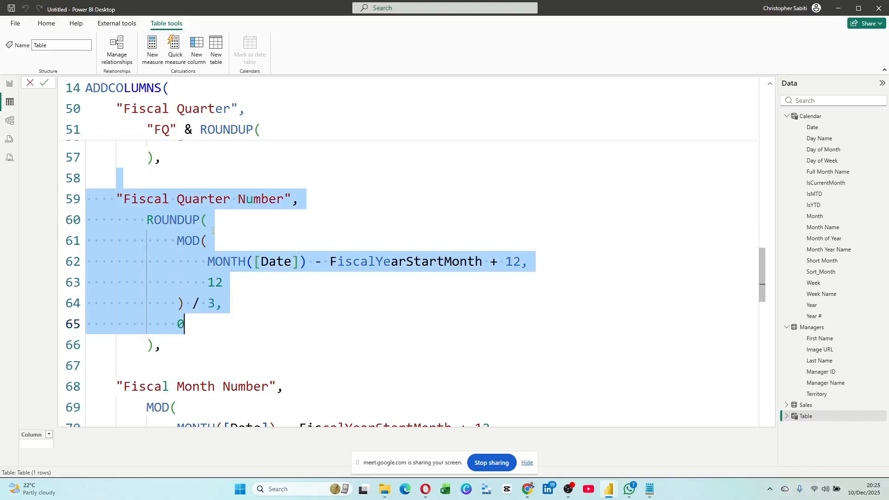
pyautogui.scroll(4, 213, 230)
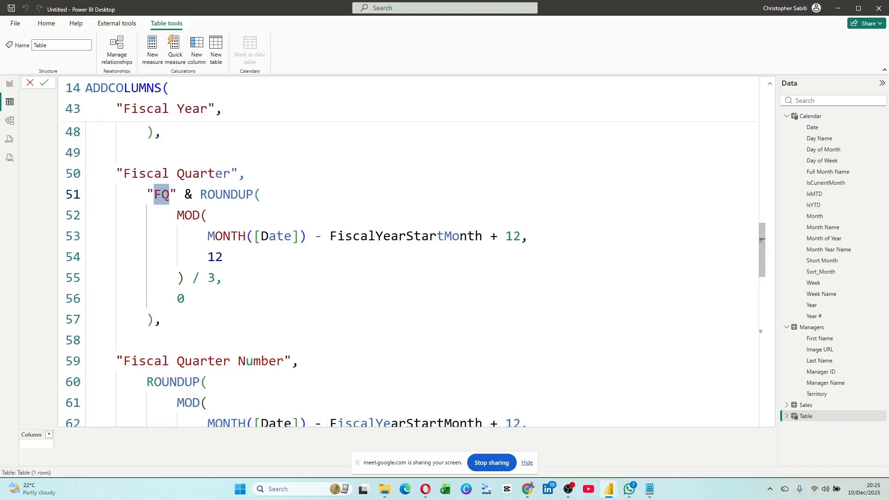
pyautogui.moveTo(212, 231); pyautogui.dragTo(286, 280)
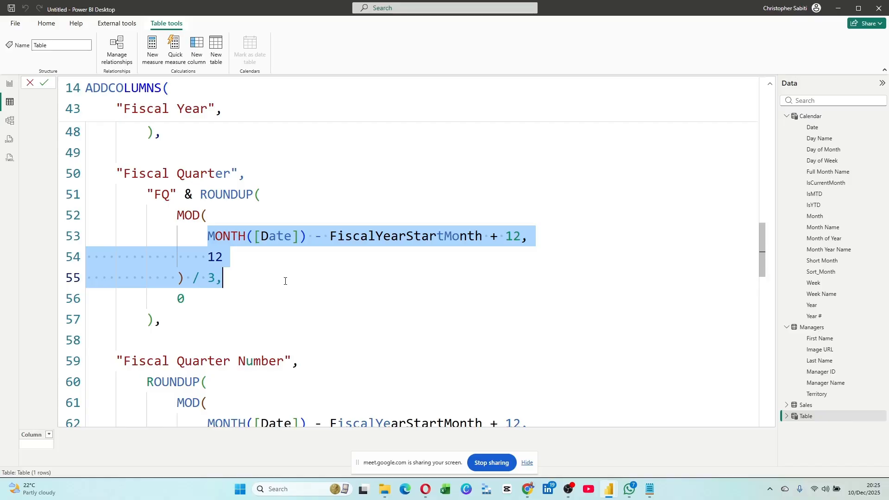
pyautogui.scroll(-10, 371, 179)
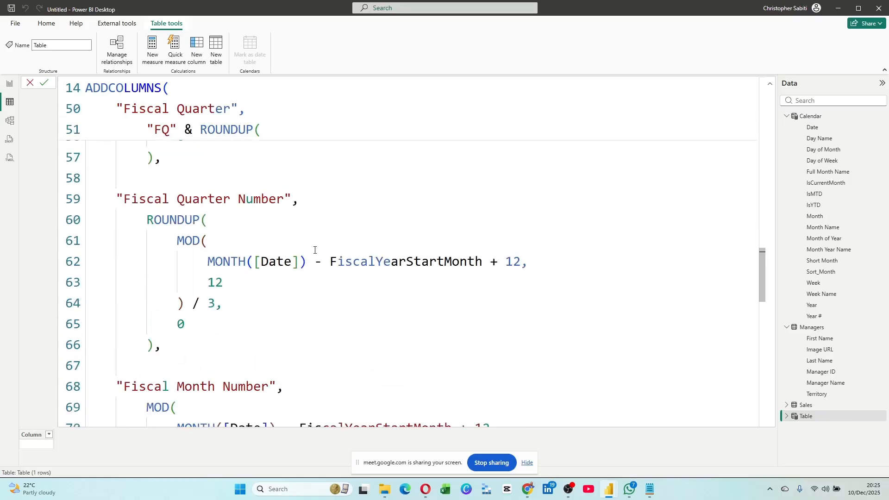
# Read through the relative date flags, from Is Today and Is Yesterday to the current month, quarter and year columns.
pyautogui.scroll(-2, 172, 193)
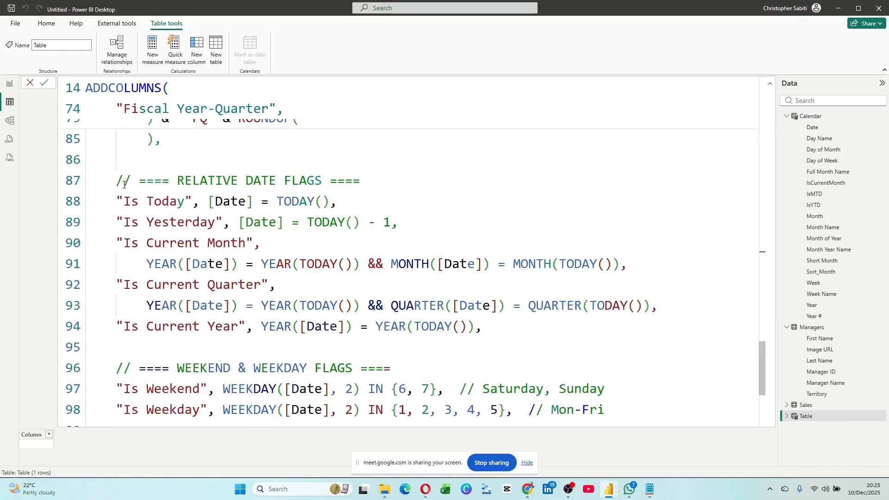
pyautogui.moveTo(123, 181); pyautogui.dragTo(355, 184)
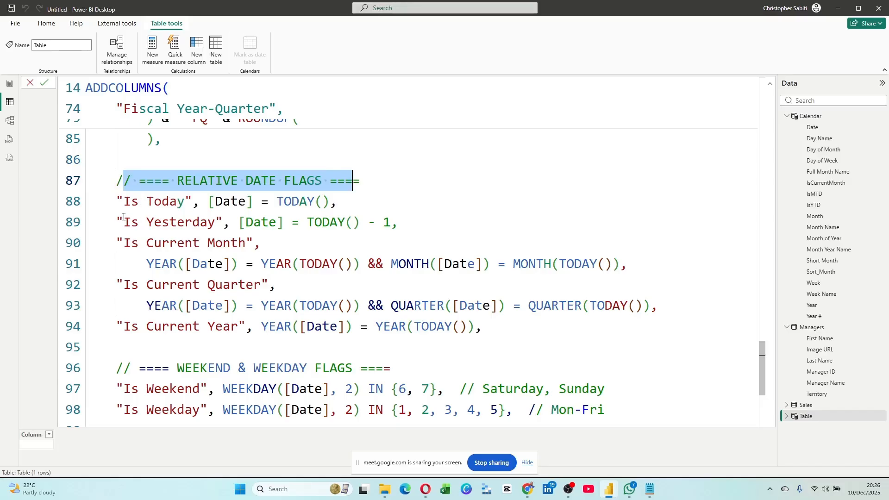
pyautogui.moveTo(123, 202); pyautogui.dragTo(393, 223)
pyautogui.moveTo(117, 240); pyautogui.dragTo(238, 243)
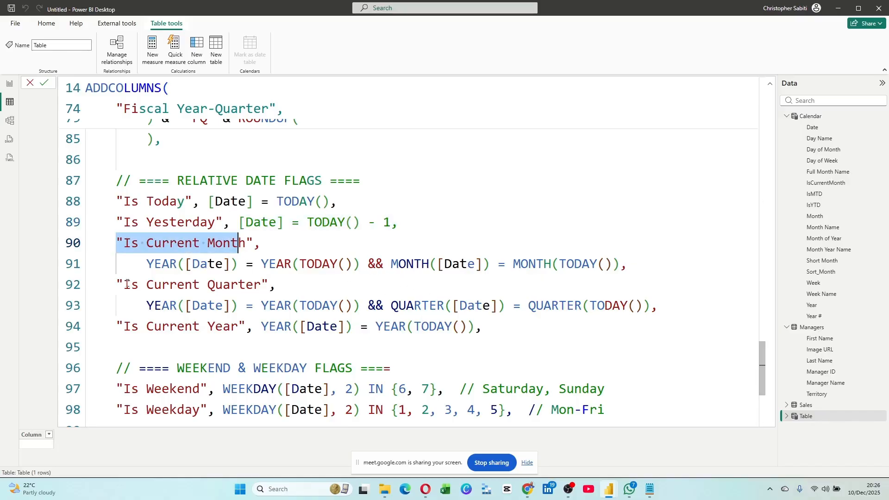
pyautogui.moveTo(124, 284); pyautogui.dragTo(261, 285)
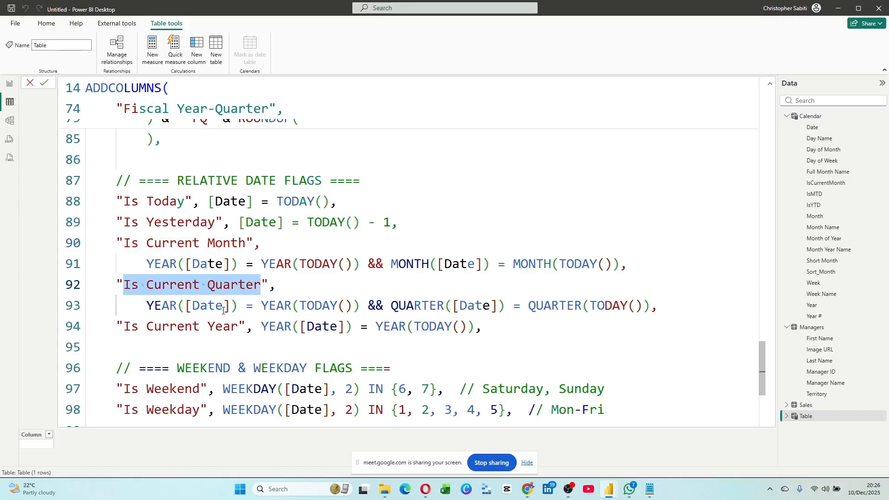
pyautogui.scroll(-1, 211, 301)
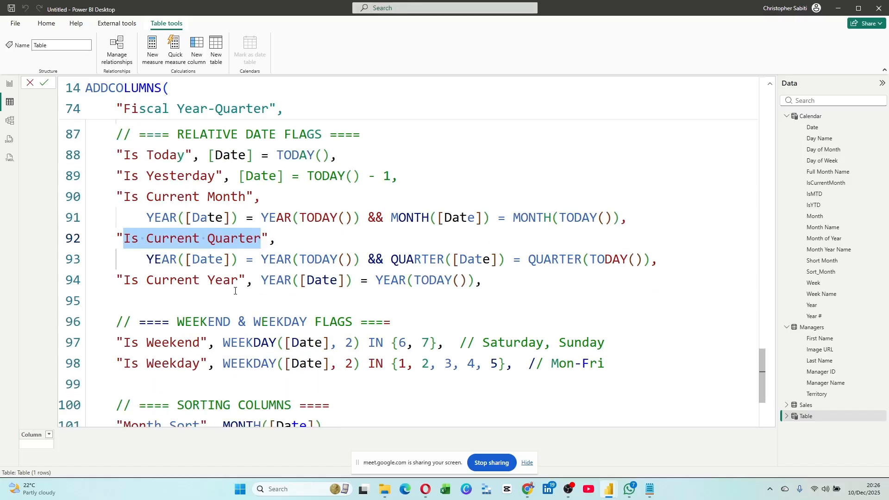
# Commit the formula to create the Calendar_AI table.
pyautogui.click(44, 83)
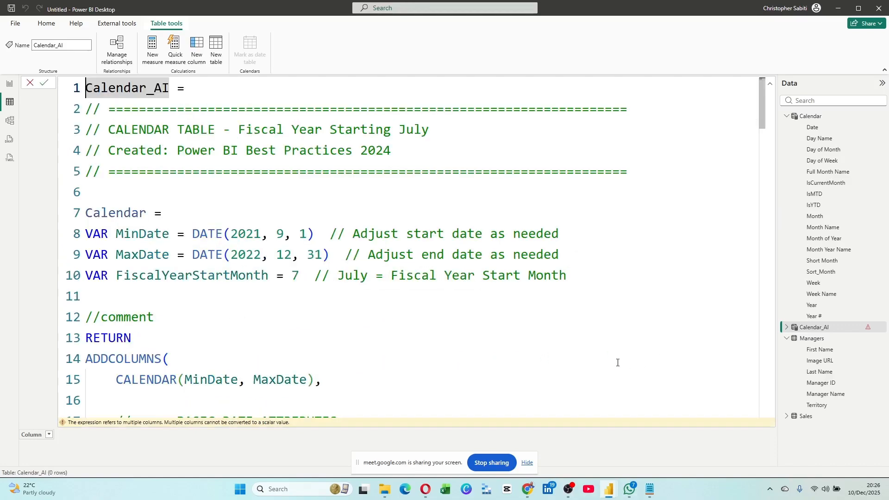
# Look through the whole Calendar_AI formula from its header to the sorting columns for the cause of the expression error.
pyautogui.scroll(-10, 508, 394)
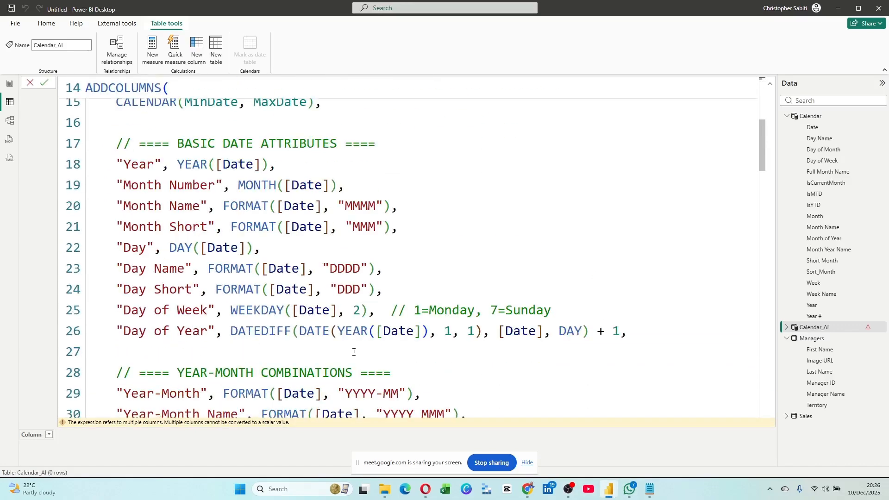
pyautogui.scroll(-15, 351, 350)
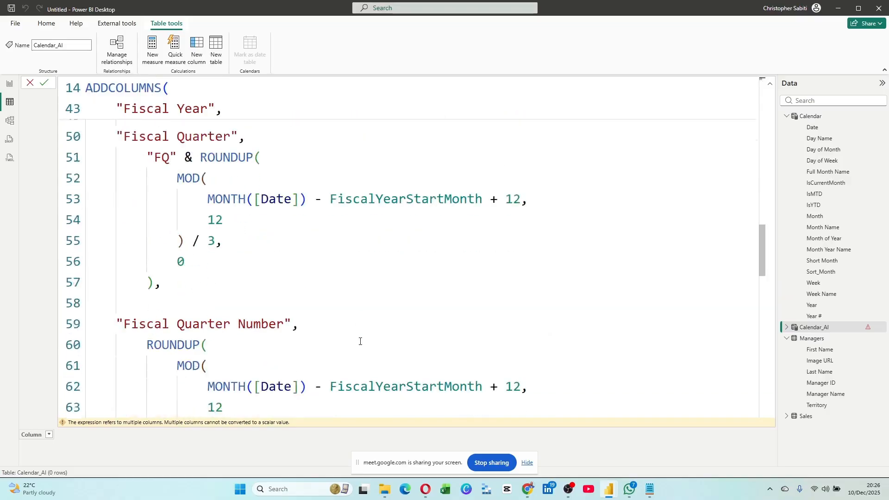
pyautogui.scroll(-6, 369, 335)
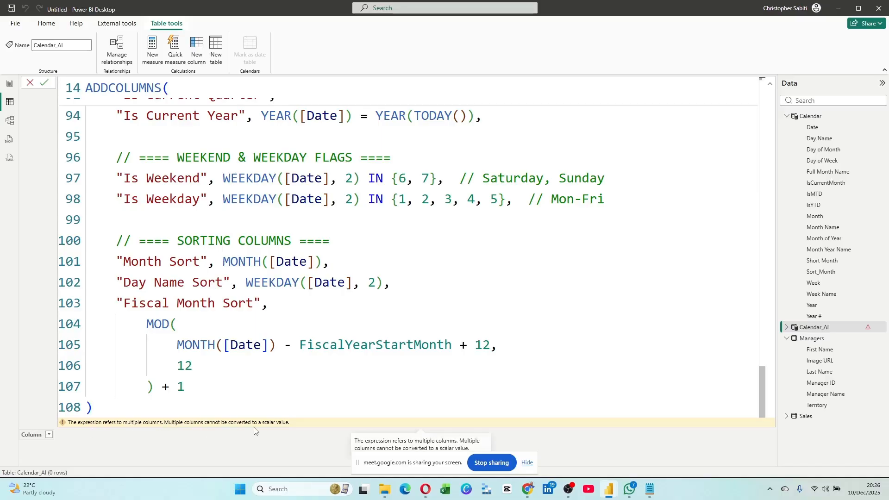
pyautogui.scroll(4, 292, 264)
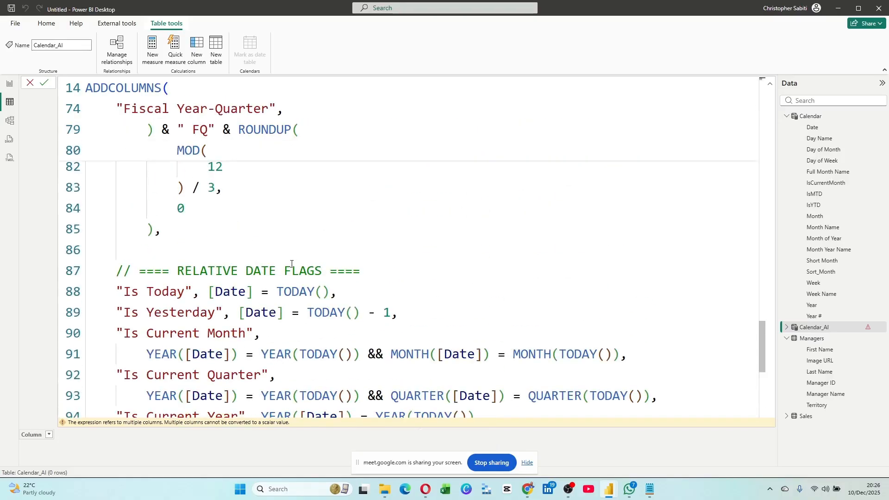
pyautogui.scroll(18, 292, 264)
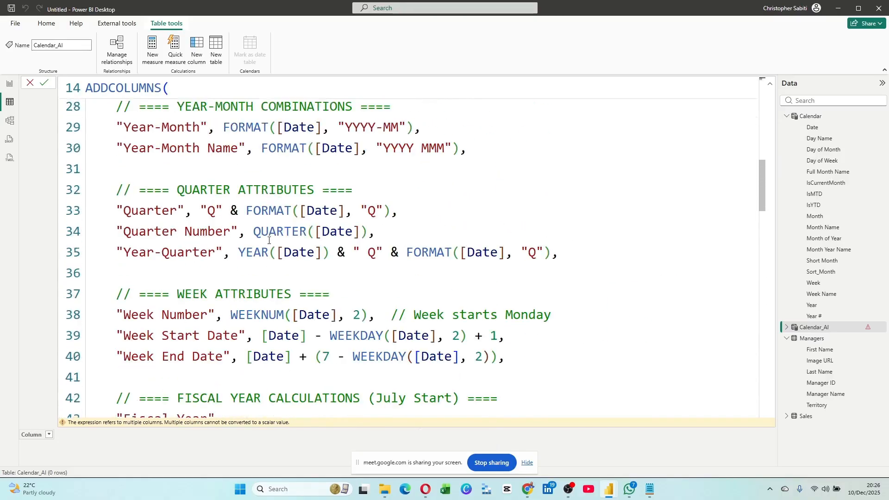
pyautogui.scroll(9, 268, 241)
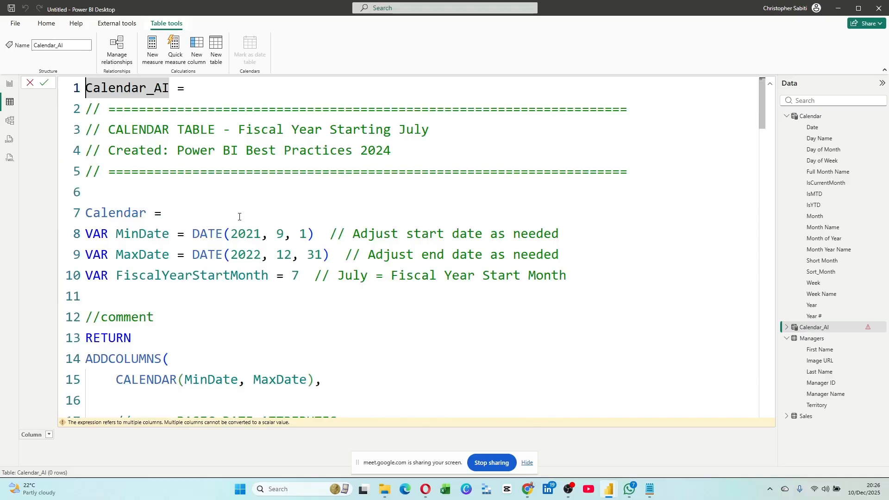
pyautogui.scroll(-13, 236, 236)
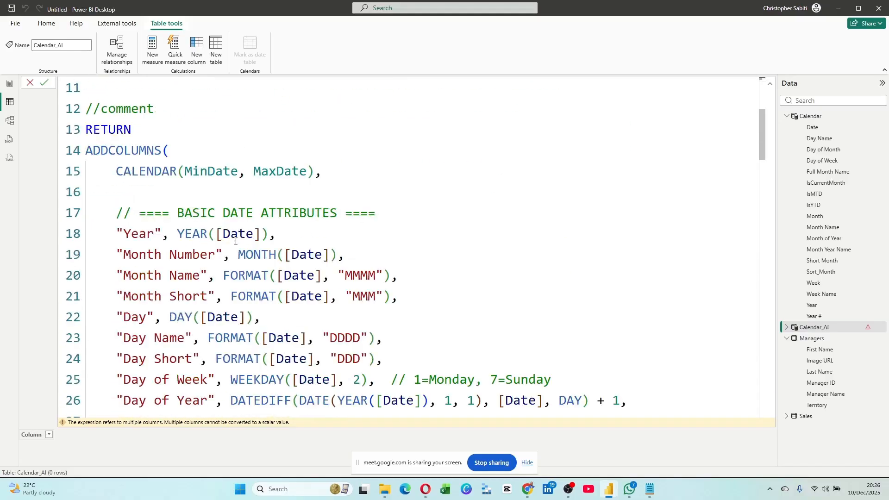
pyautogui.scroll(-3, 242, 247)
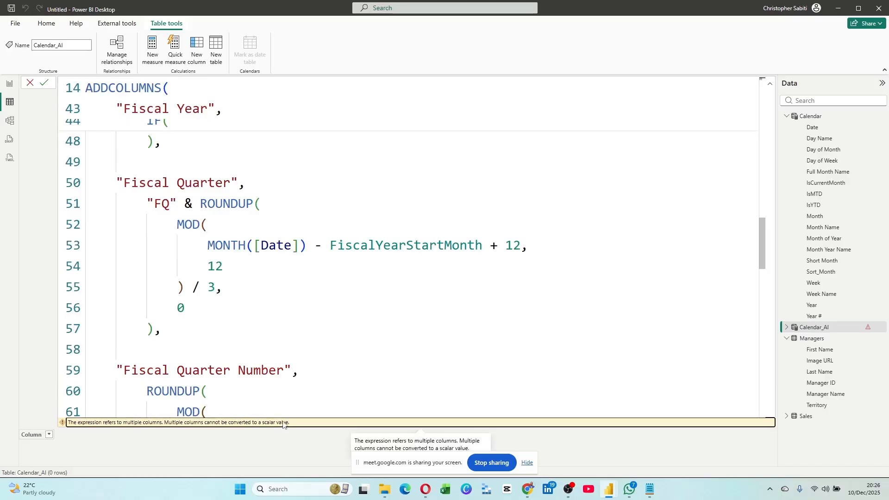
# Cut the entire Calendar_AI formula to the clipboard and discard the edit to that table.
pyautogui.click(266, 332)
pyautogui.hotkey('ctrl', 'a')
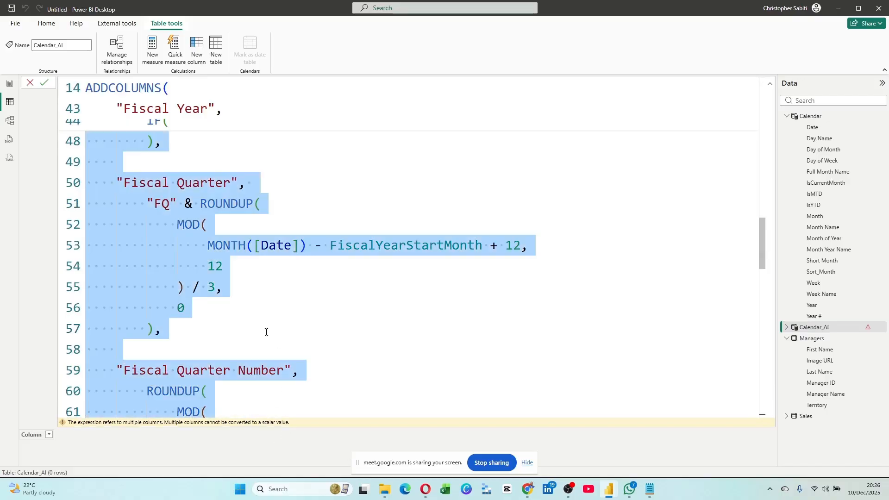
pyautogui.scroll(5, 266, 319)
pyautogui.scroll(10, 267, 307)
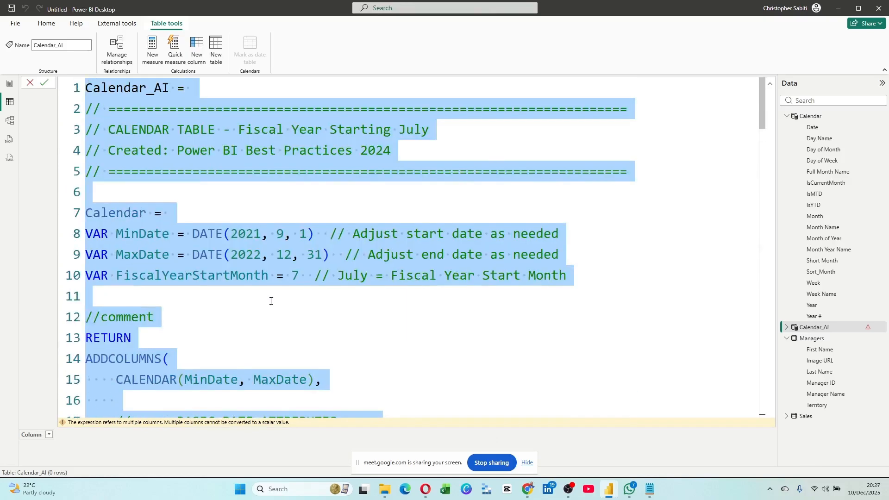
pyautogui.press('Delete')
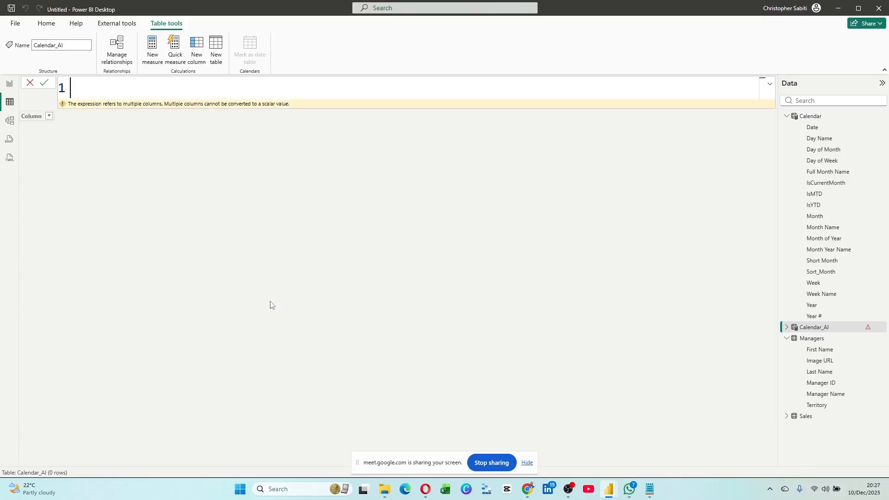
pyautogui.click(30, 85)
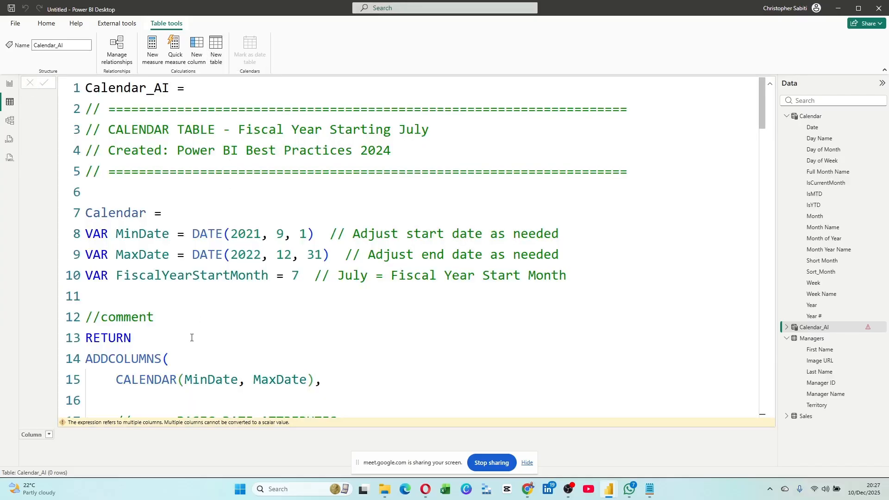
# Create a new calculated table from the copied formula, name it Calendar_AI2 and commit it.
pyautogui.click(219, 47)
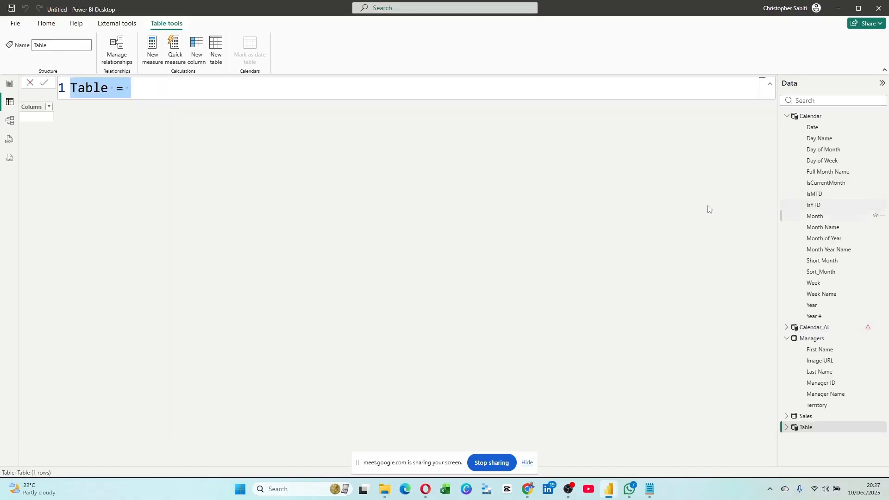
pyautogui.hotkey('ctrl', 'v')
pyautogui.scroll(10, 383, 139)
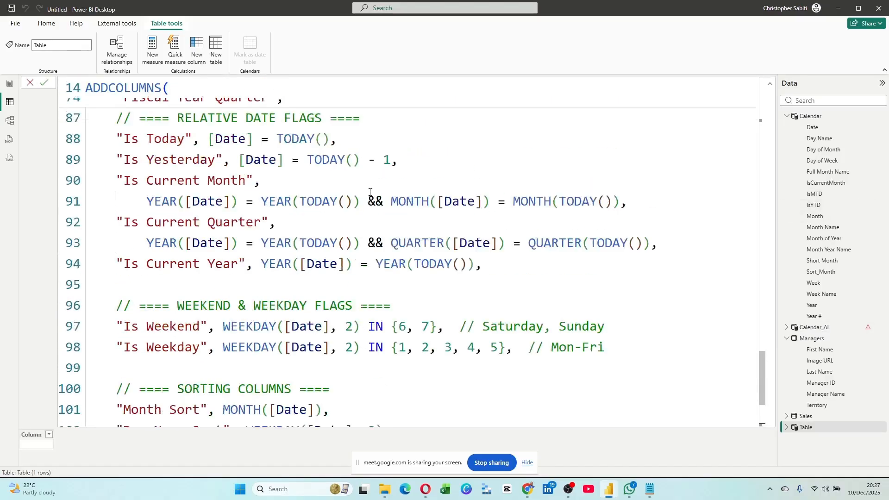
pyautogui.scroll(14, 208, 178)
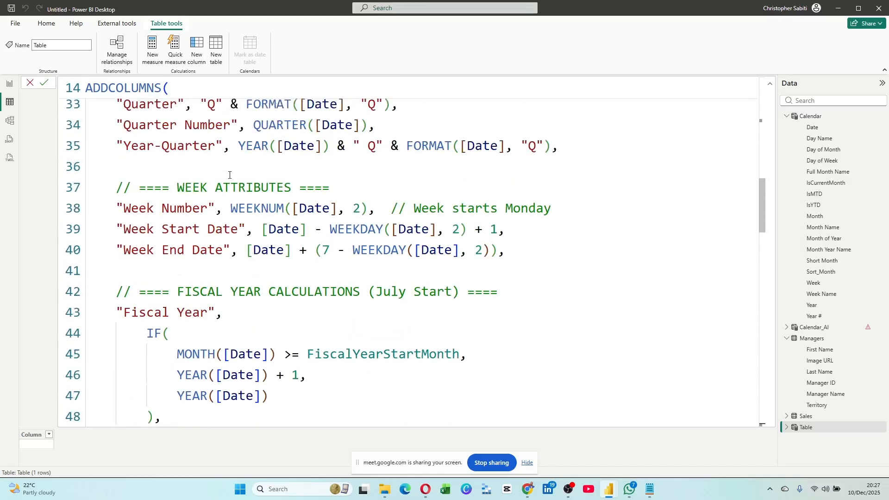
pyautogui.scroll(6, 231, 177)
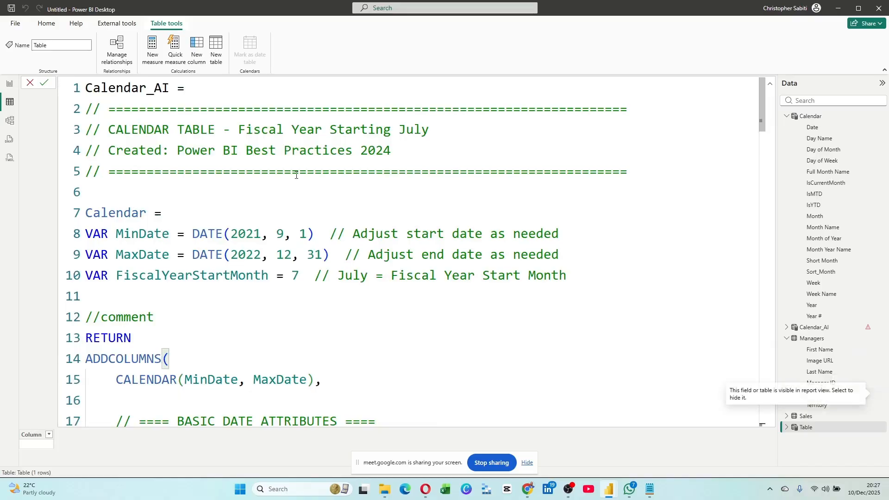
pyautogui.click(169, 85)
pyautogui.write('2')
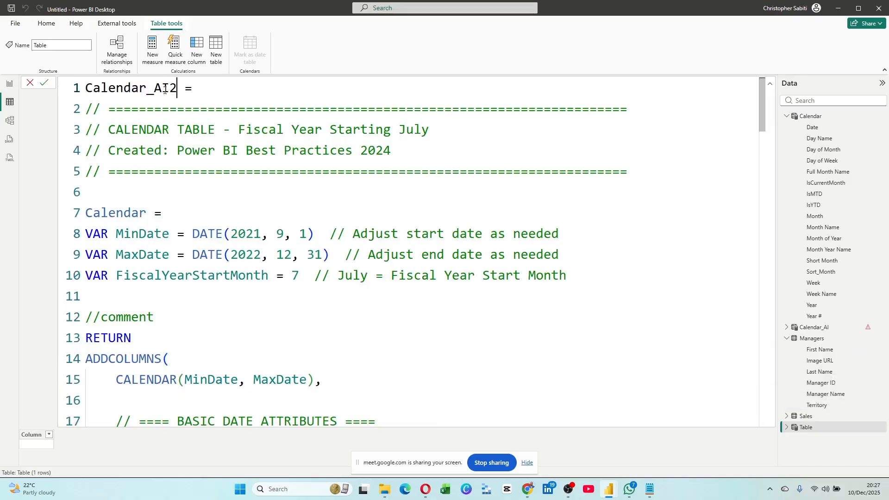
pyautogui.click(47, 84)
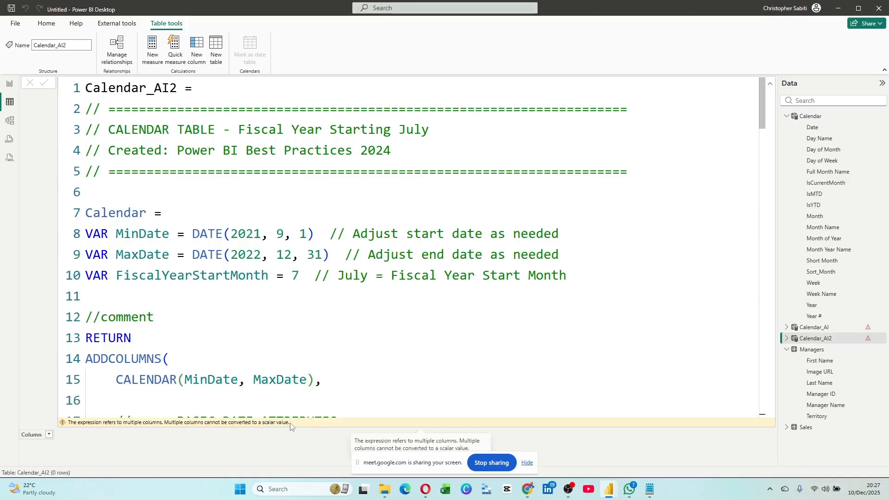
# Copy the multiple-columns error message and switch to the Claude conversation in Chrome.
pyautogui.moveTo(291, 423); pyautogui.dragTo(68, 445)
pyautogui.hotkey('ctrl', 'c')
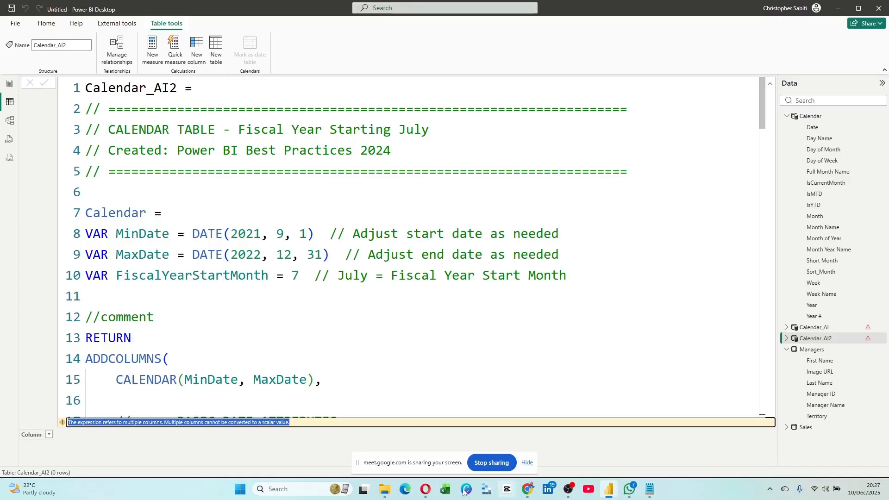
pyautogui.moveTo(528, 497)
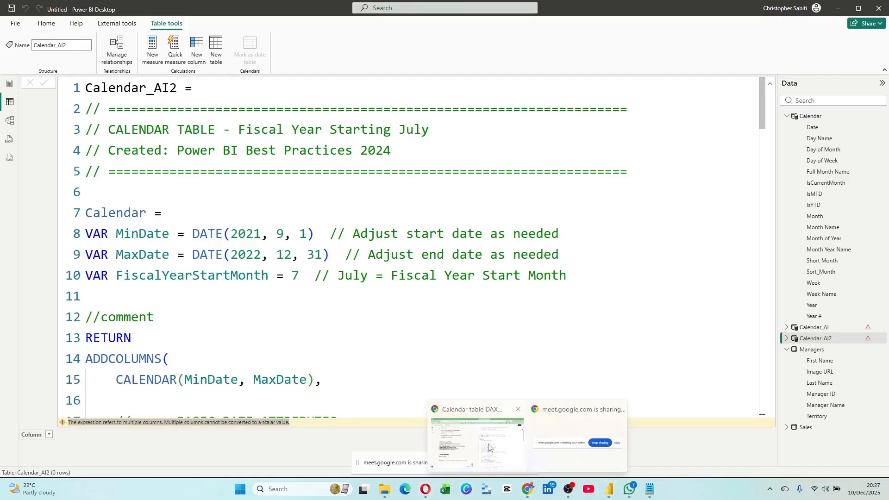
pyautogui.click(477, 431)
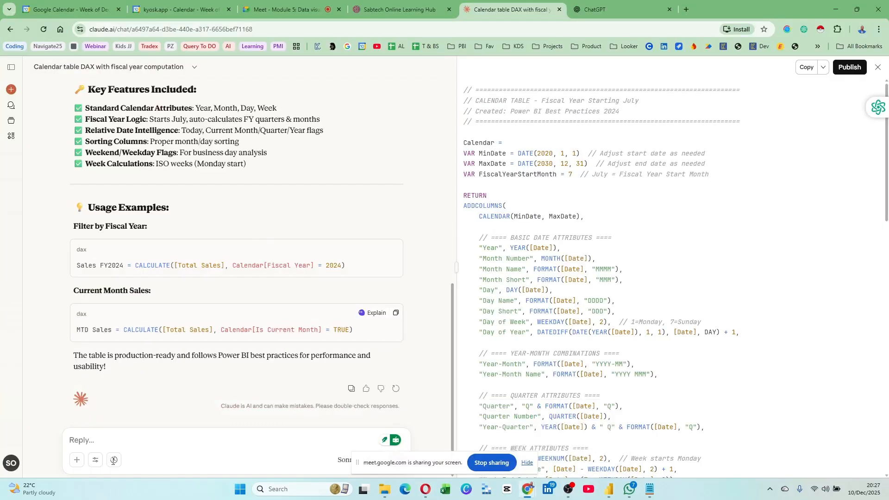
# Send Claude the message "Getting an error" and "Advise step by step", followed by the copied error text.
pyautogui.click(105, 440)
pyautogui.write('Getting an error')
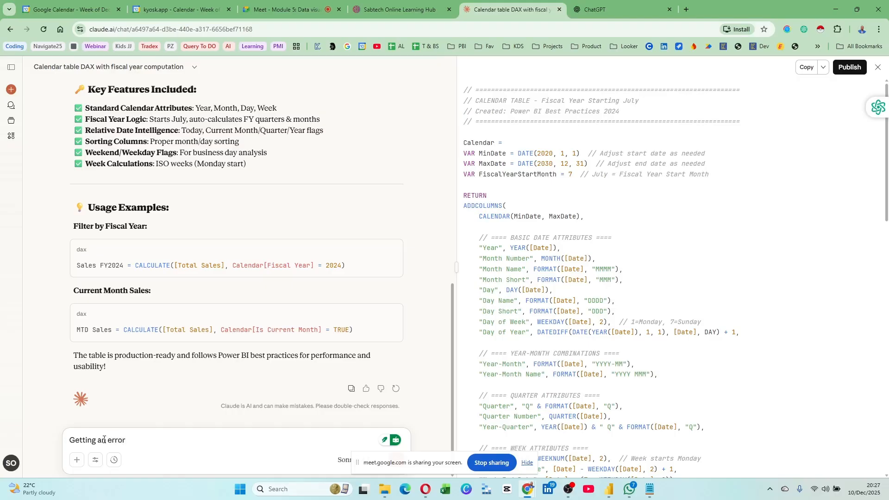
pyautogui.hotkey('shift', 'Return')
pyautogui.write('Advise step by ste')
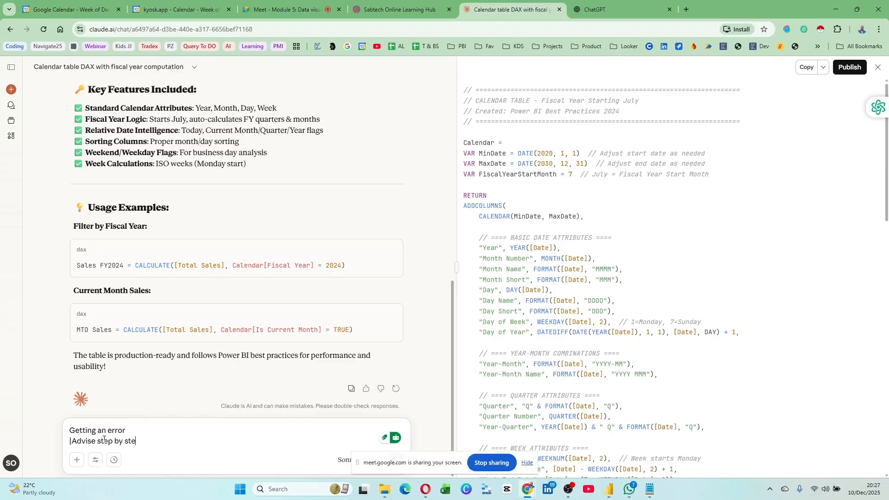
pyautogui.hotkey('shift', 'Return')
pyautogui.hotkey('shift', 'Return')
pyautogui.hotkey('ctrl', 'v')
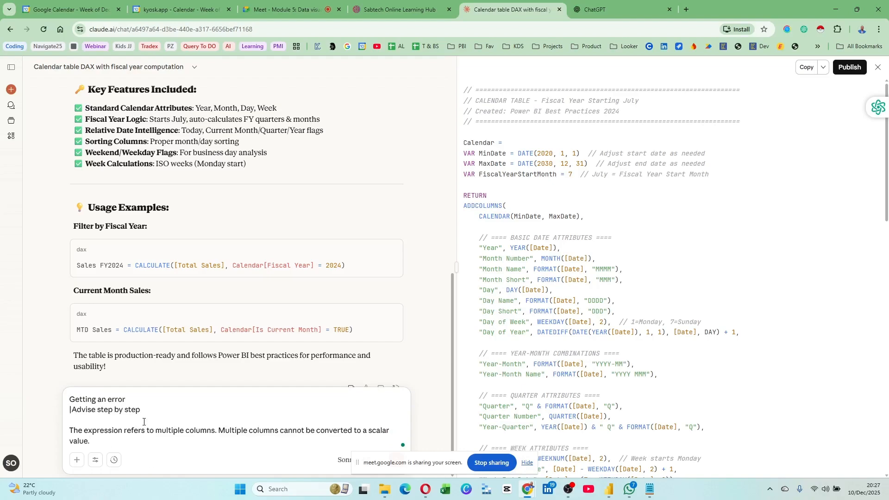
pyautogui.press('Return')
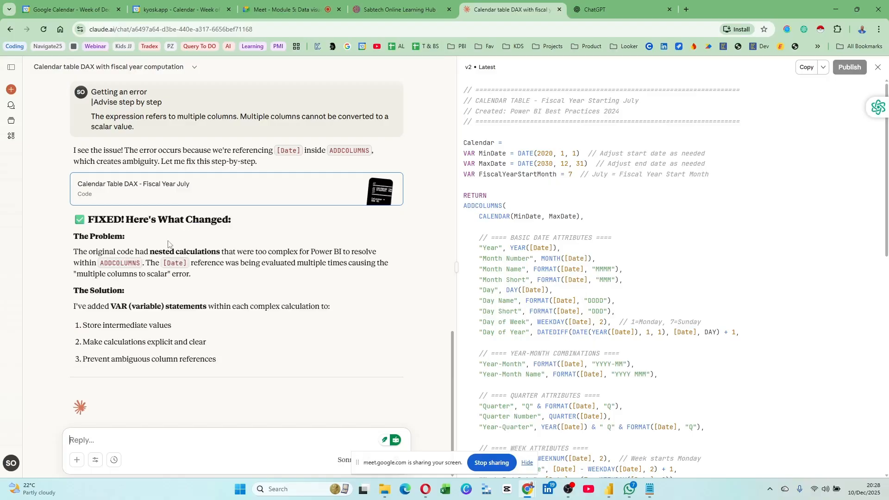
# Read Claude's explanation of the fix and its application steps, and copy the updated v2 code.
pyautogui.scroll(-1, 139, 240)
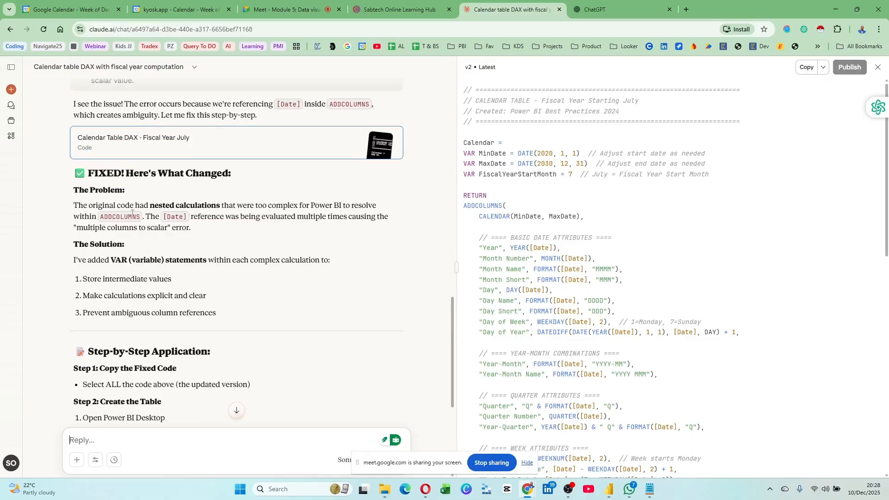
pyautogui.scroll(-2, 159, 272)
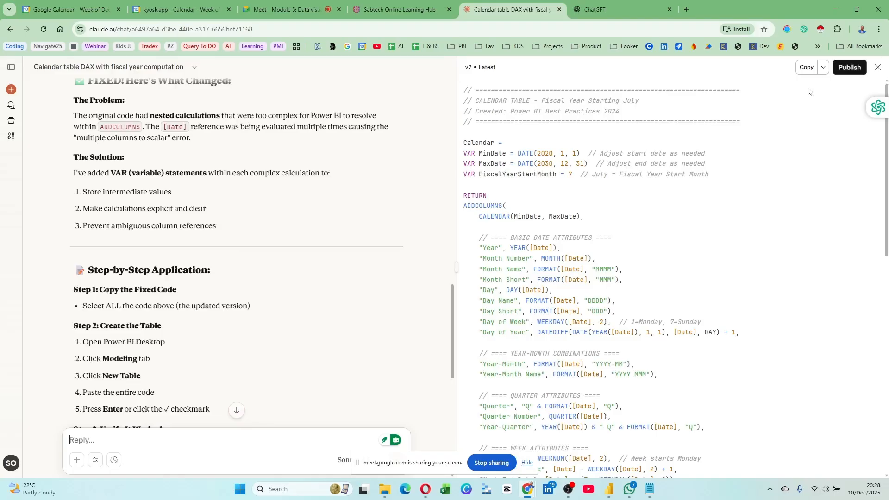
pyautogui.click(805, 71)
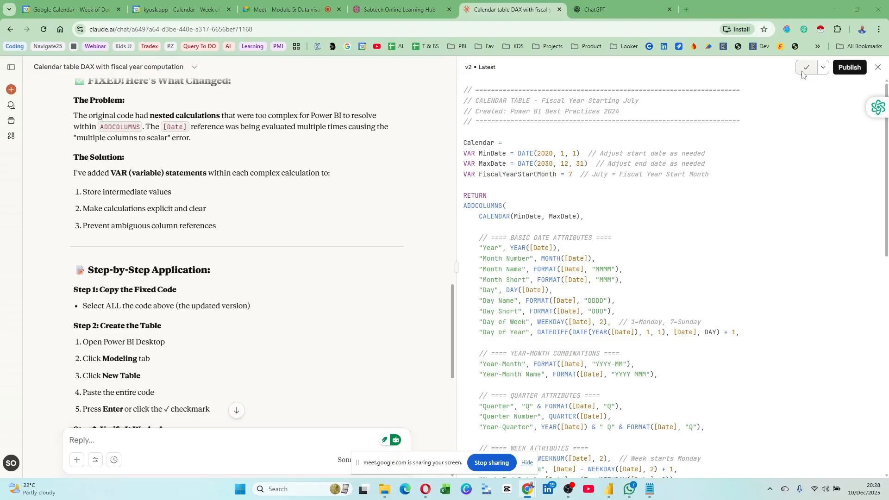
# Switch to Power BI, replace the whole Calendar_AI2 formula with the copied v2 code and commit it.
pyautogui.hotkey('alt', 'Tab')
pyautogui.hotkey('ctrl', 'a')
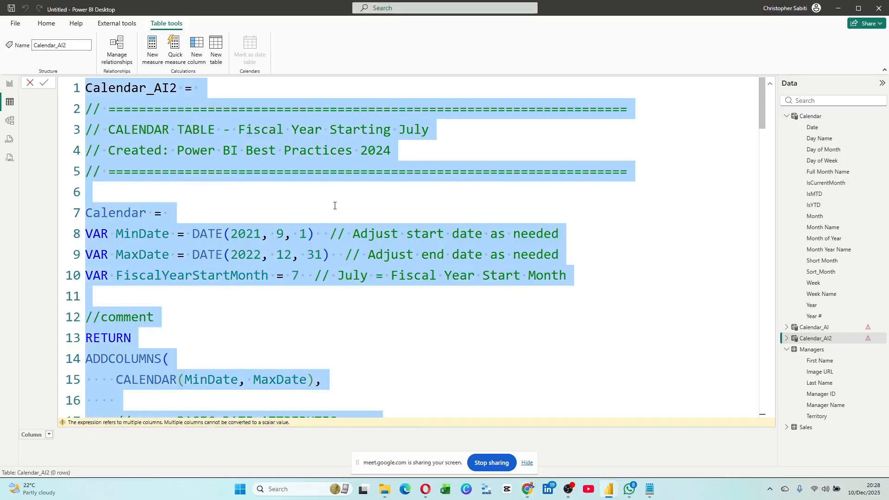
pyautogui.hotkey('ctrl', 'v')
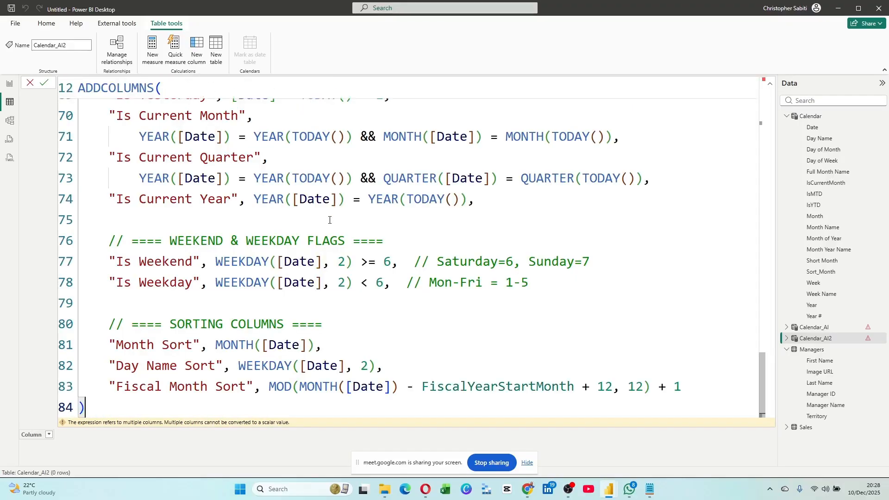
pyautogui.scroll(2, 330, 220)
pyautogui.click(44, 83)
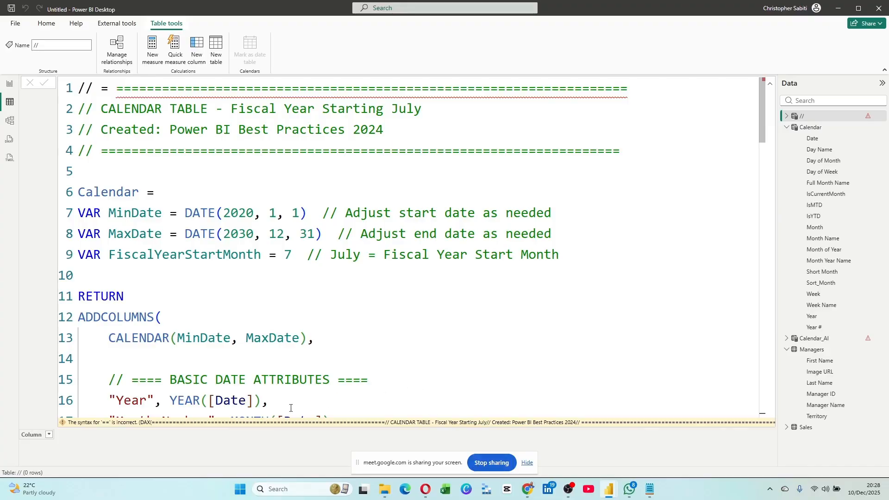
# Delete the two comment lines of equals signs above and below the formula's header comments.
pyautogui.scroll(-2, 224, 281)
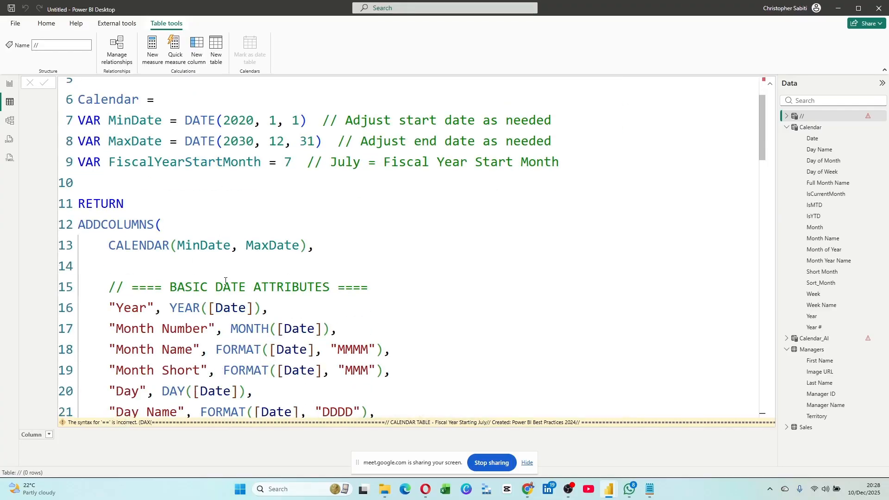
pyautogui.scroll(2, 220, 259)
pyautogui.click(92, 96)
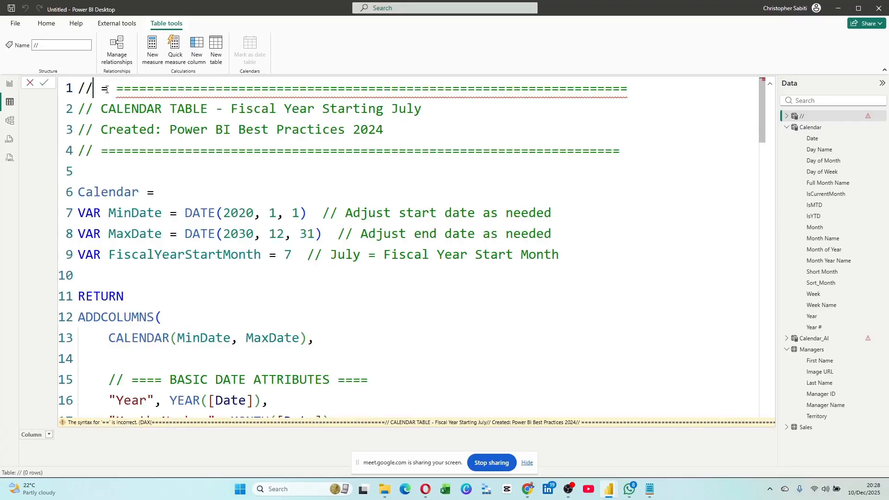
pyautogui.doubleClick(104, 88)
pyautogui.press('BackSpace')
pyautogui.press('BackSpace')
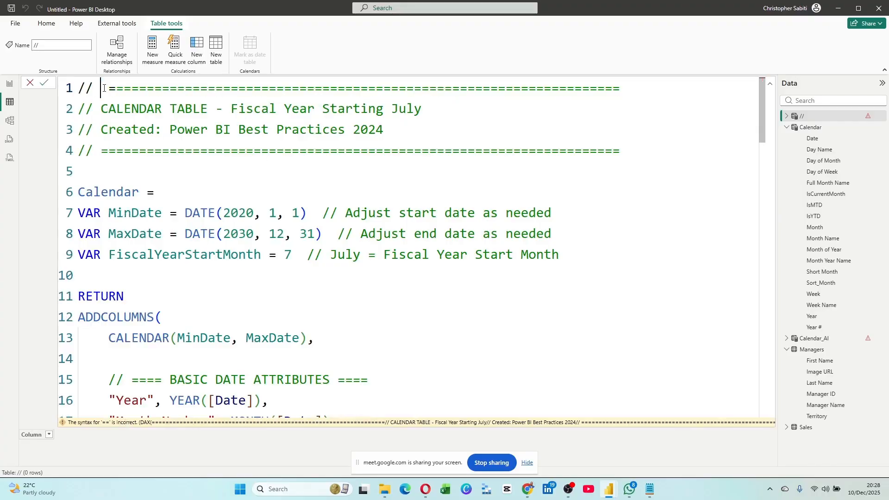
pyautogui.click(102, 90)
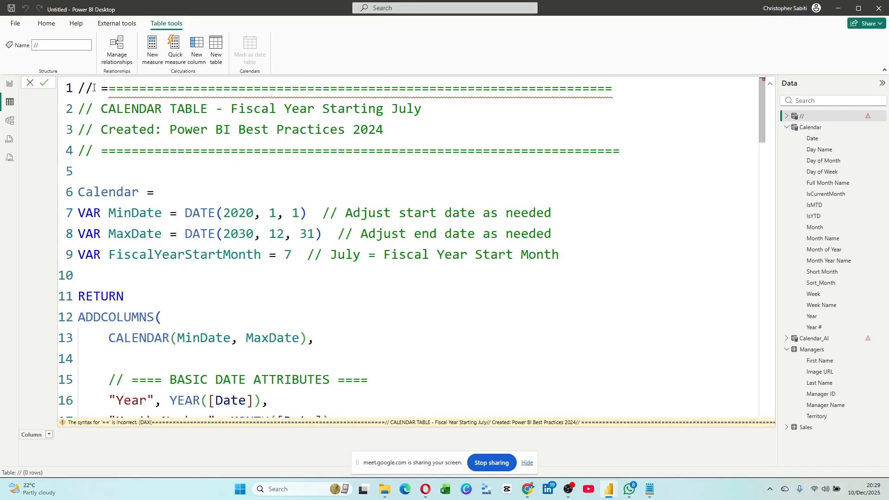
pyautogui.moveTo(614, 88); pyautogui.dragTo(72, 93)
pyautogui.press('BackSpace')
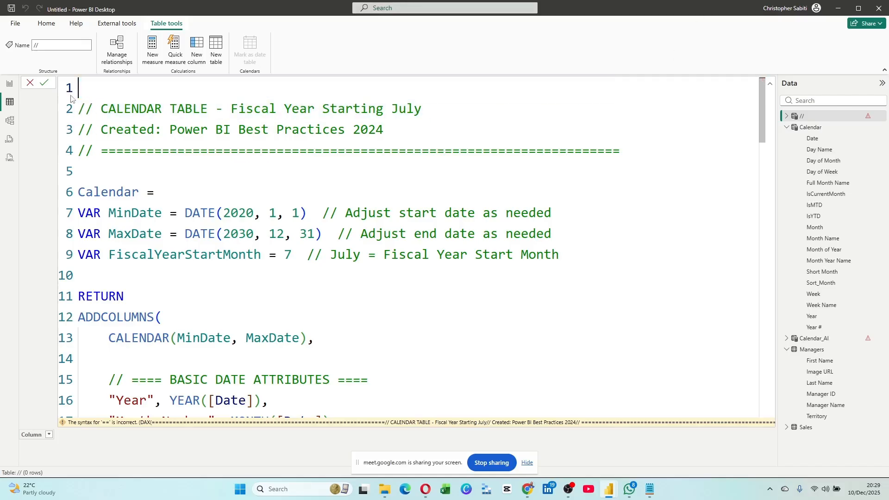
pyautogui.moveTo(624, 148); pyautogui.dragTo(76, 159)
pyautogui.press('BackSpace')
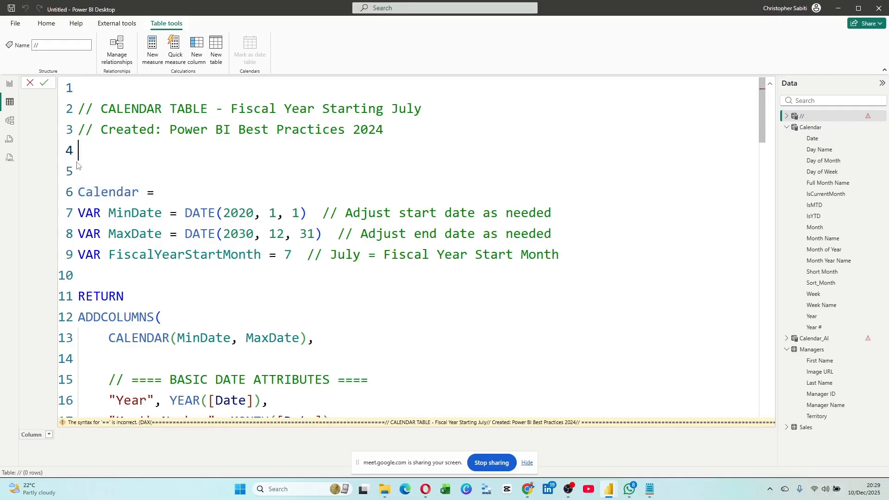
# Commit the formula without the separator lines and check its header, variables and date attribute columns.
pyautogui.click(136, 177)
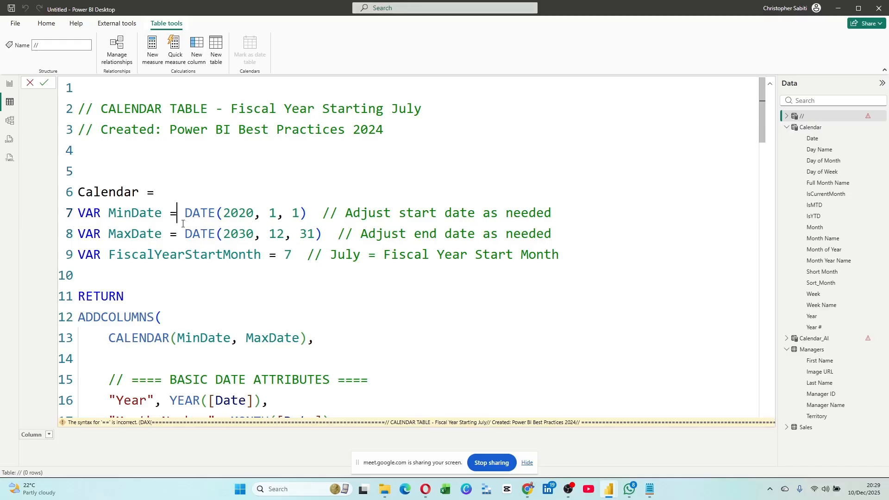
pyautogui.scroll(-8, 268, 237)
pyautogui.scroll(-2, 283, 230)
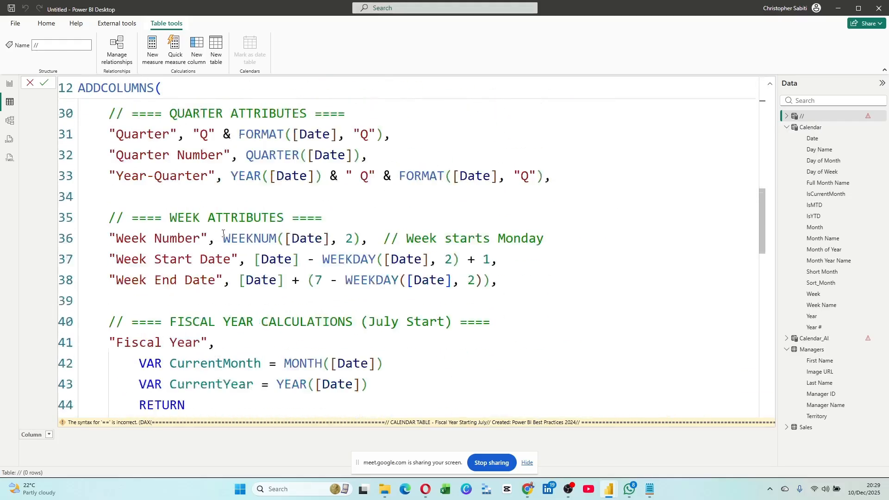
pyautogui.scroll(2, 283, 229)
pyautogui.click(44, 83)
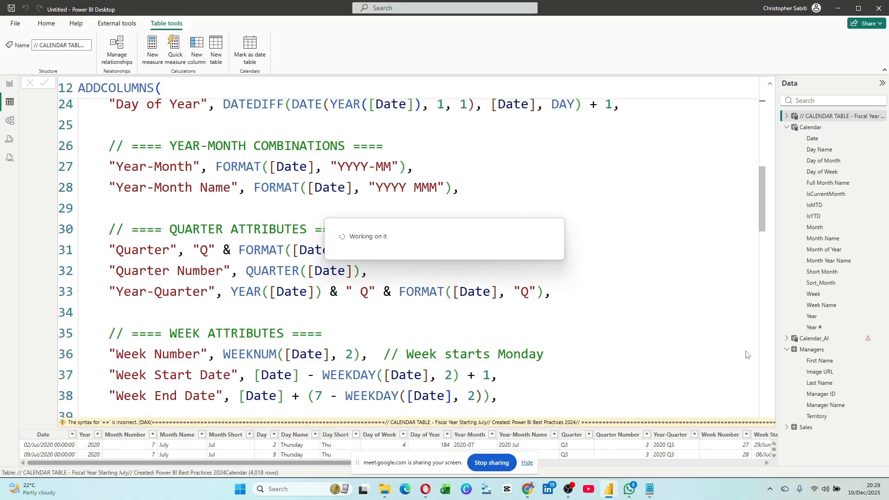
pyautogui.scroll(8, 523, 272)
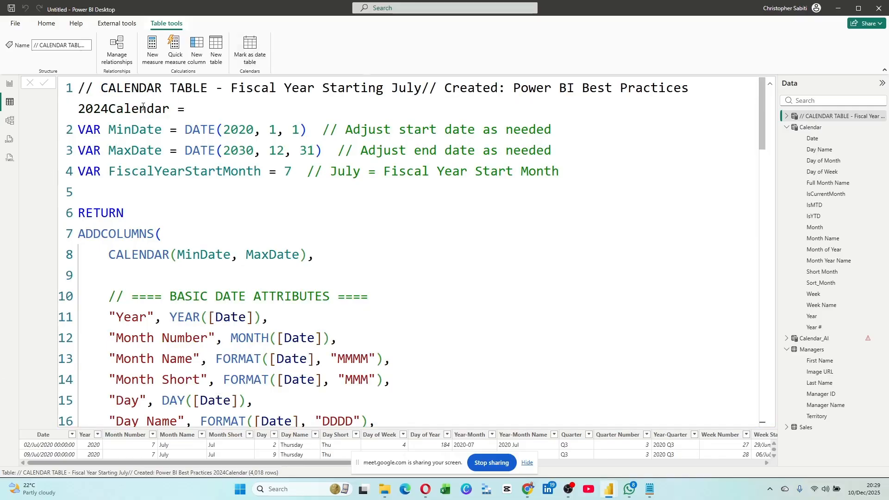
pyautogui.scroll(-4, 320, 180)
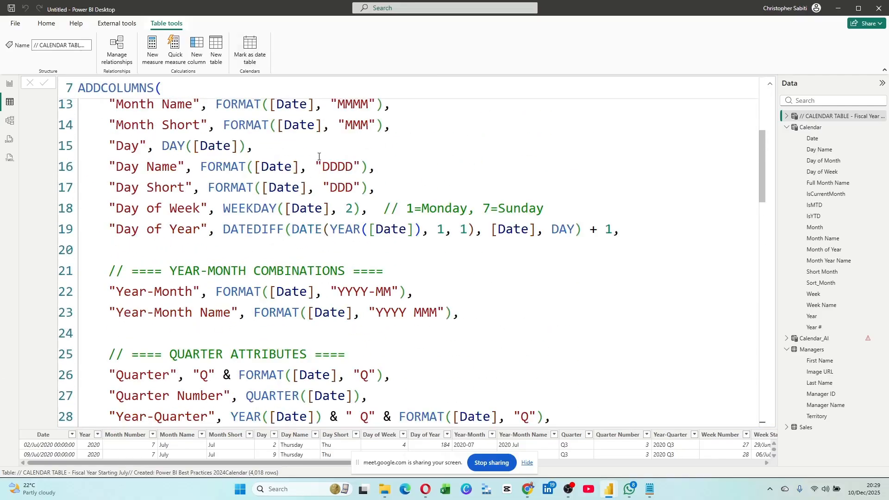
pyautogui.scroll(4, 268, 156)
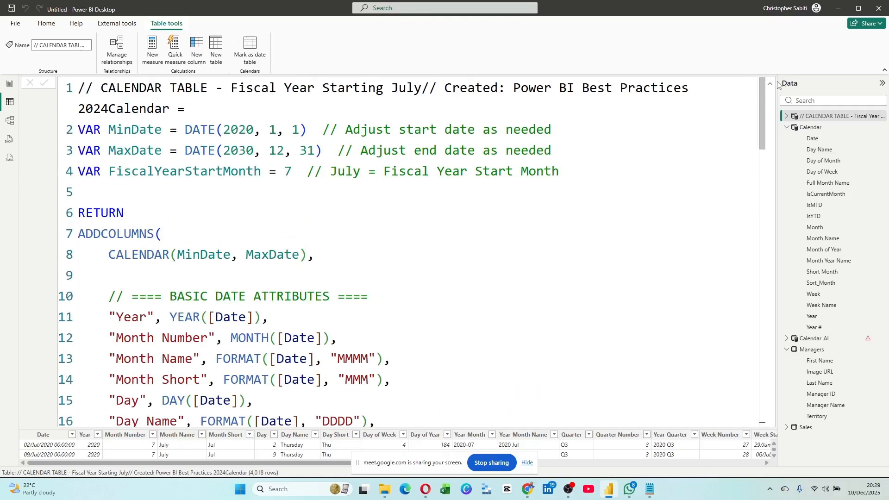
# Collapse the formula and review the calendar table's date, week, fiscal, relative-flag and sorting columns.
pyautogui.click(771, 84)
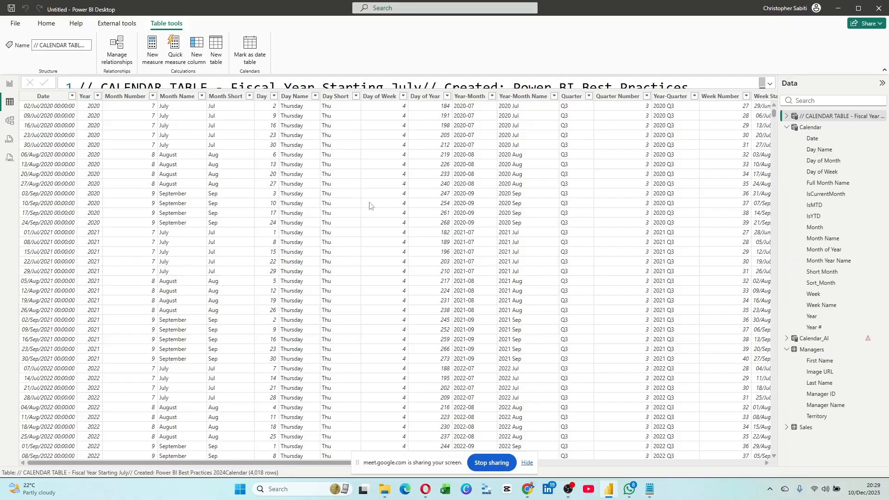
pyautogui.hscroll(5, 370, 204)
pyautogui.hscroll(6, 388, 202)
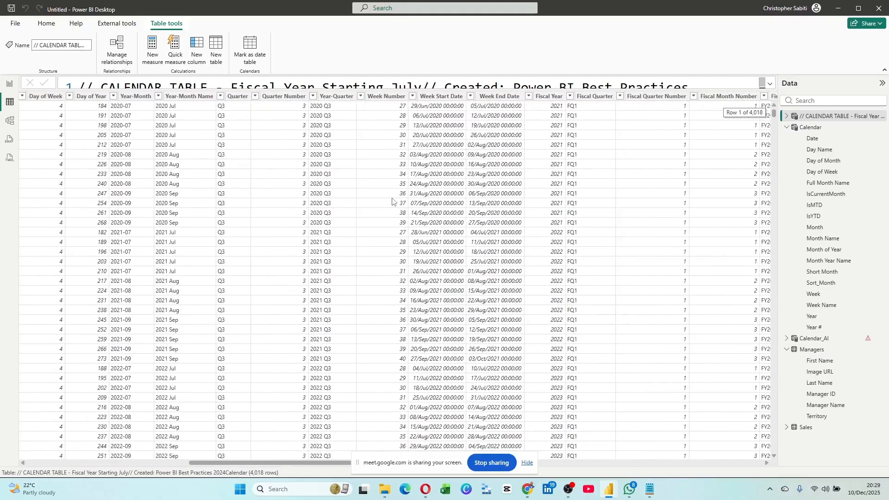
pyautogui.hscroll(7, 393, 200)
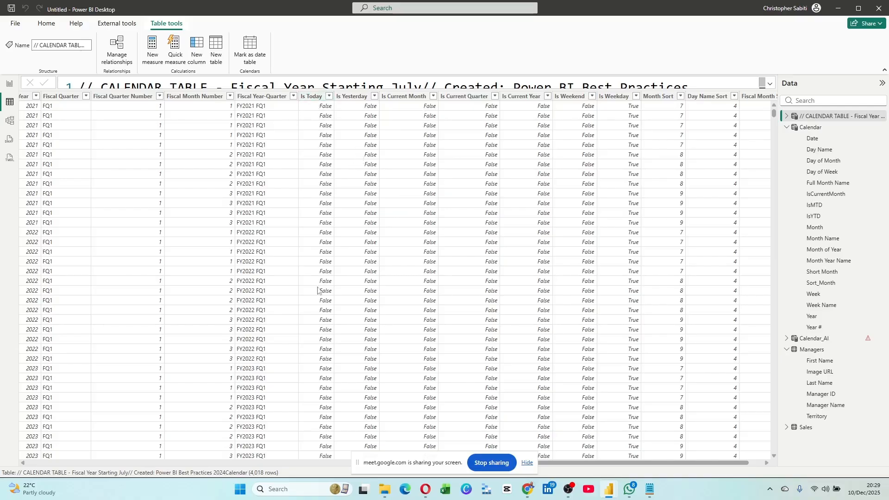
pyautogui.scroll(-20, 319, 219)
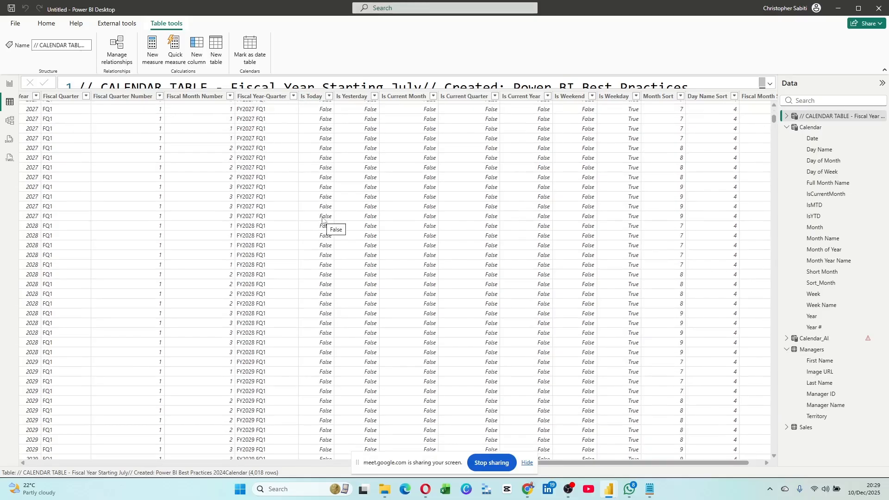
# Filter the Is Today column to True and check the matching row's date, week, quarter and fiscal values.
pyautogui.click(329, 98)
pyautogui.click(329, 98)
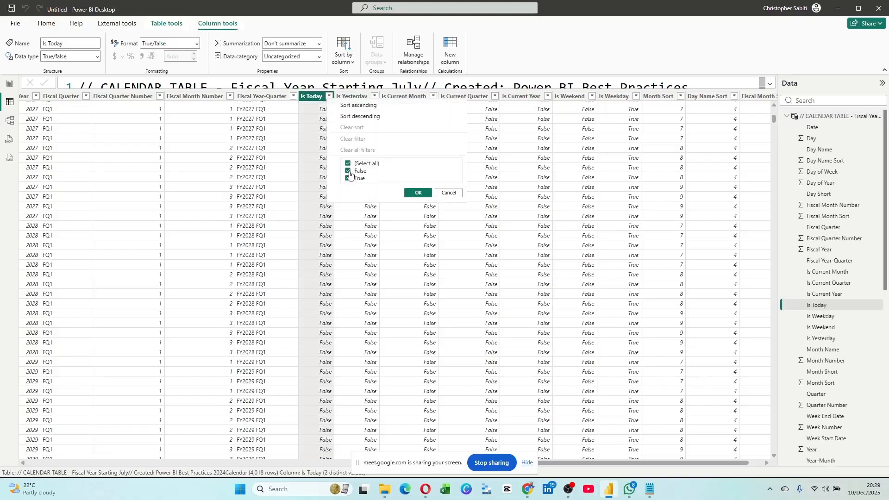
pyautogui.click(350, 172)
pyautogui.click(415, 193)
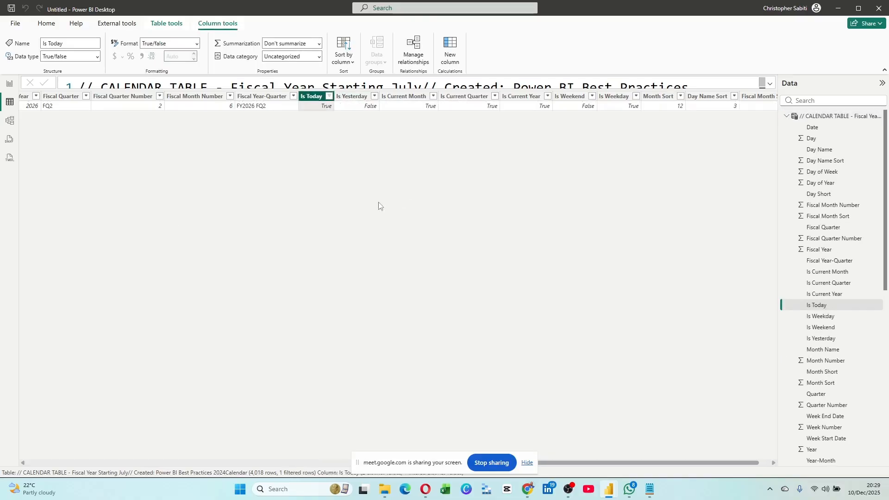
pyautogui.hscroll(-5, 181, 120)
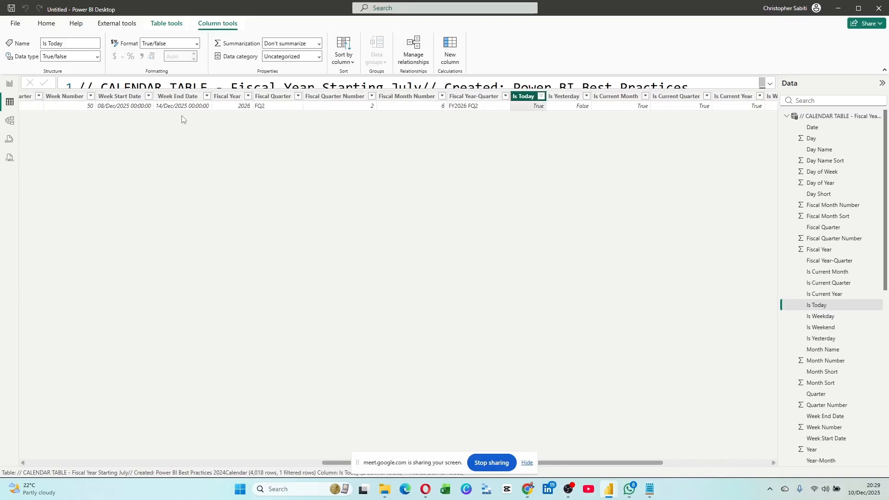
pyautogui.hscroll(-8, 205, 110)
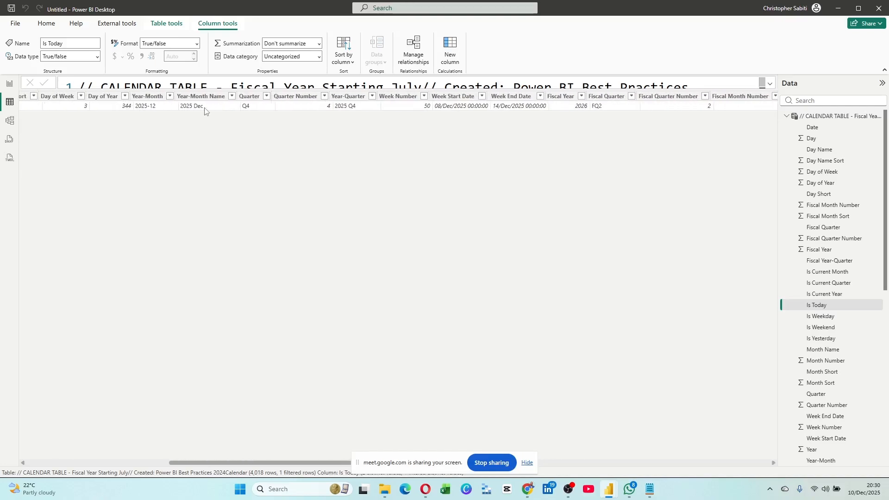
pyautogui.hscroll(-2, 204, 110)
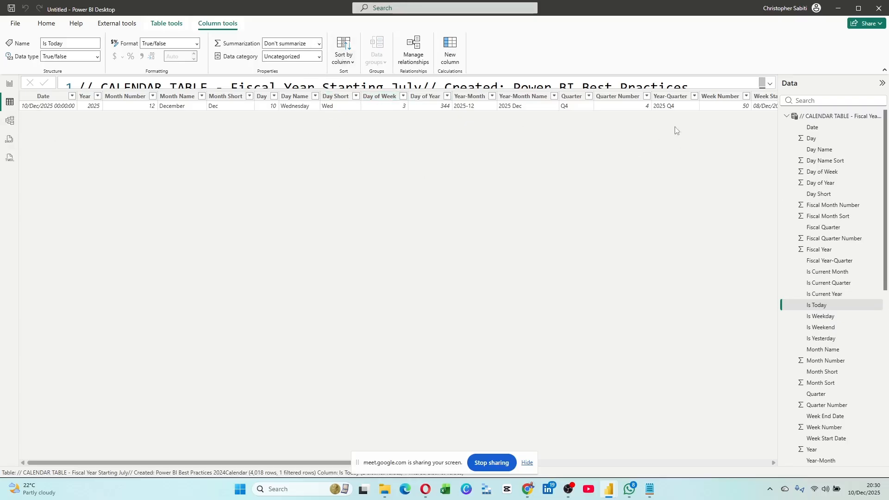
pyautogui.hscroll(12, 722, 123)
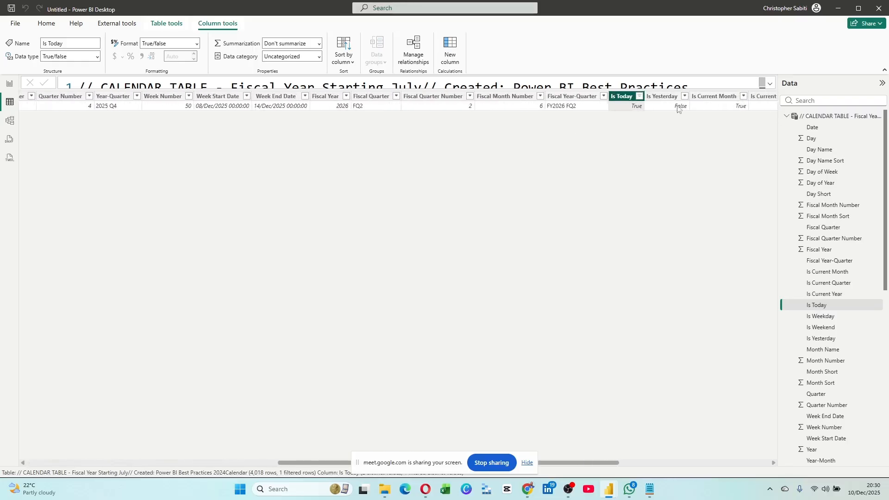
# Reset the Is Today filter to include all values.
pyautogui.click(640, 96)
pyautogui.click(658, 163)
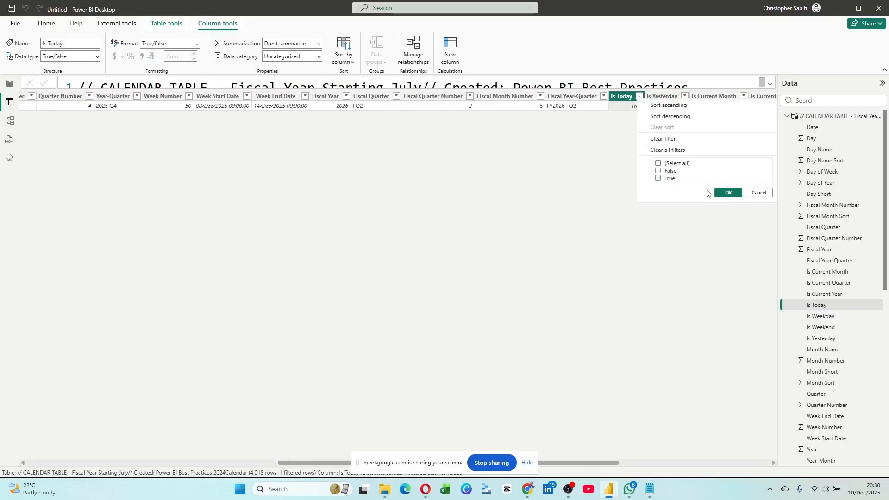
pyautogui.click(728, 193)
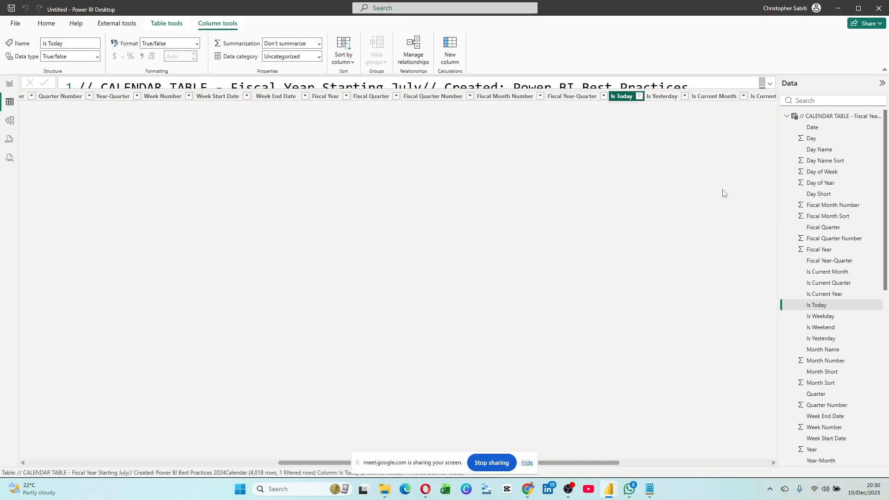
pyautogui.click(640, 97)
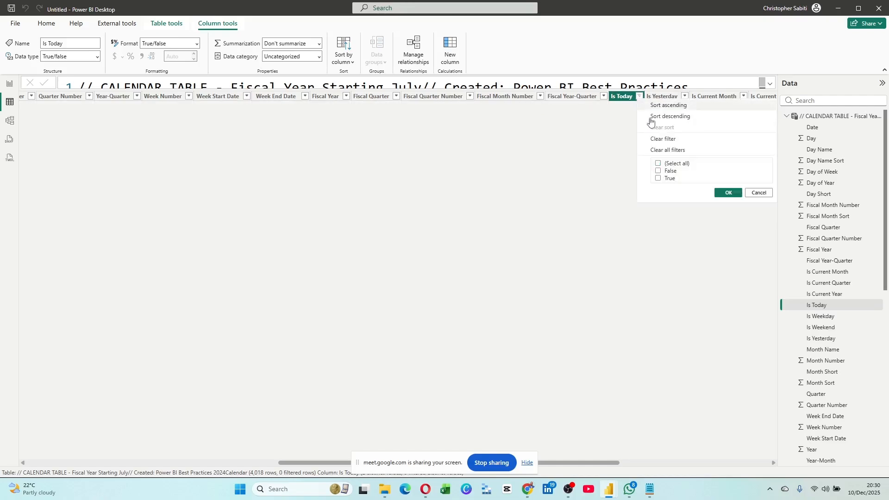
pyautogui.click(660, 164)
pyautogui.click(728, 193)
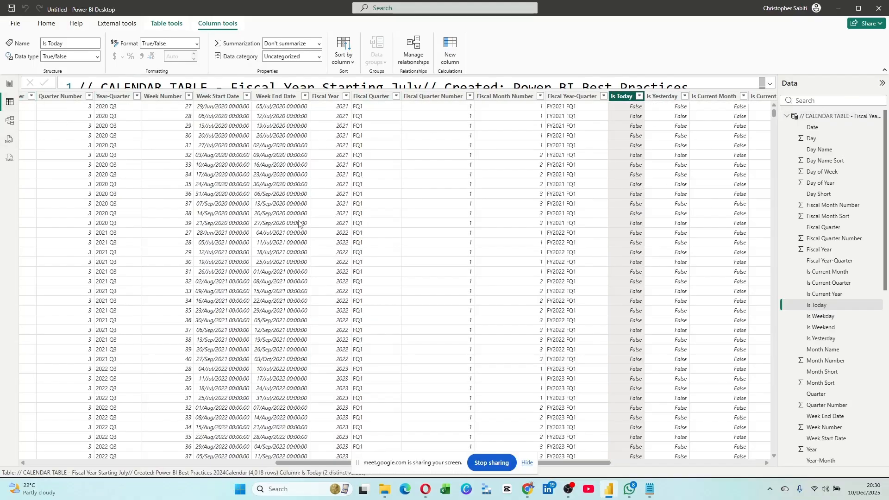
# Expand the formula and examine its quarter, week, fiscal year, relative date, weekend and sorting sections.
pyautogui.click(769, 82)
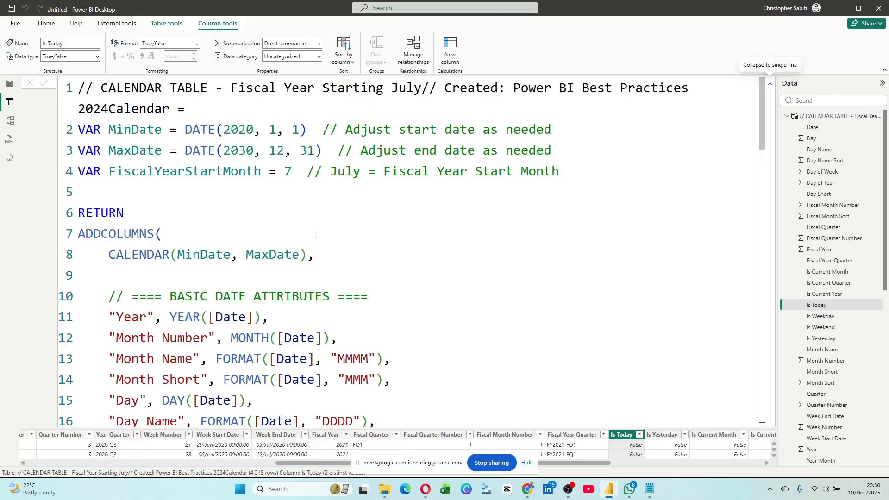
pyautogui.scroll(-6, 204, 263)
pyautogui.scroll(-13, 203, 264)
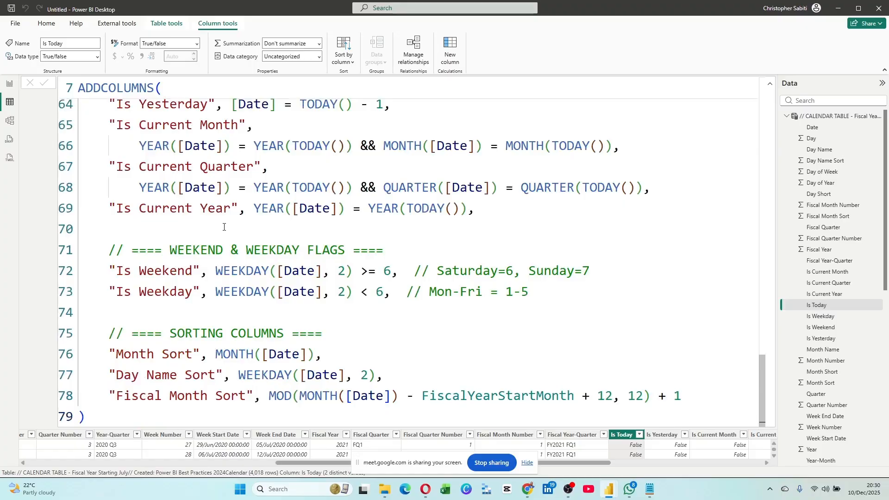
pyautogui.scroll(13, 226, 226)
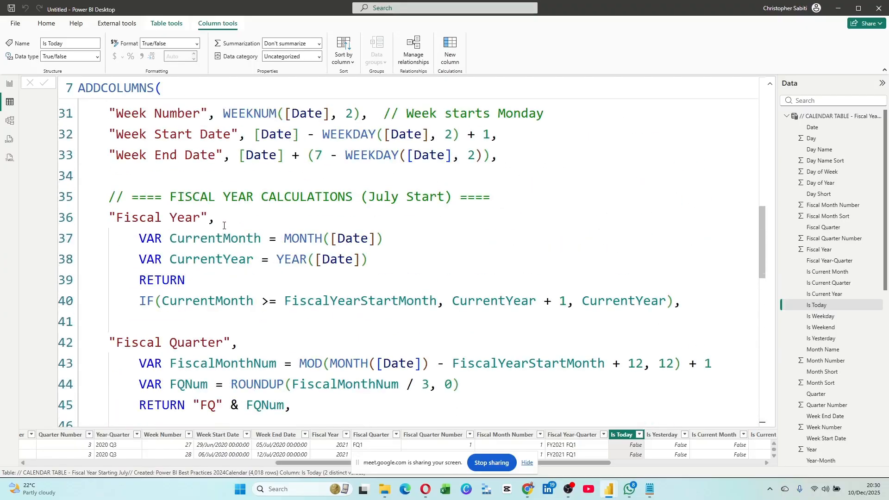
pyautogui.scroll(3, 223, 225)
pyautogui.scroll(-4, 194, 250)
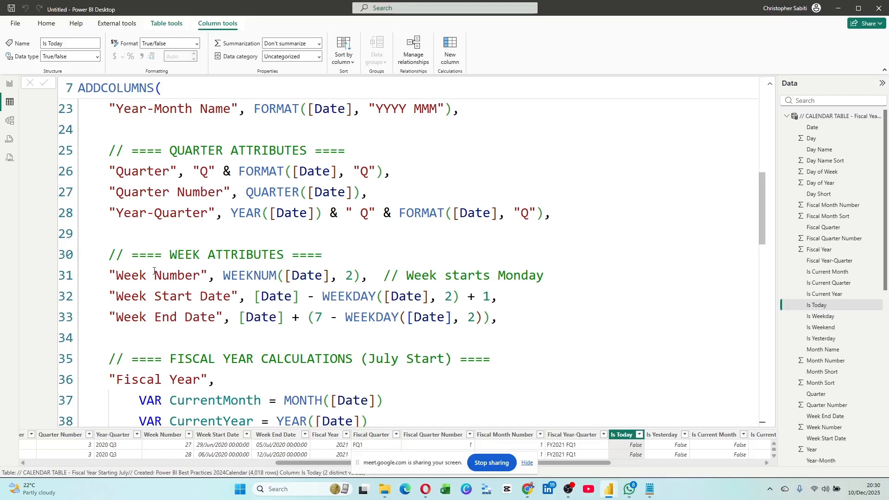
pyautogui.scroll(-1, 154, 272)
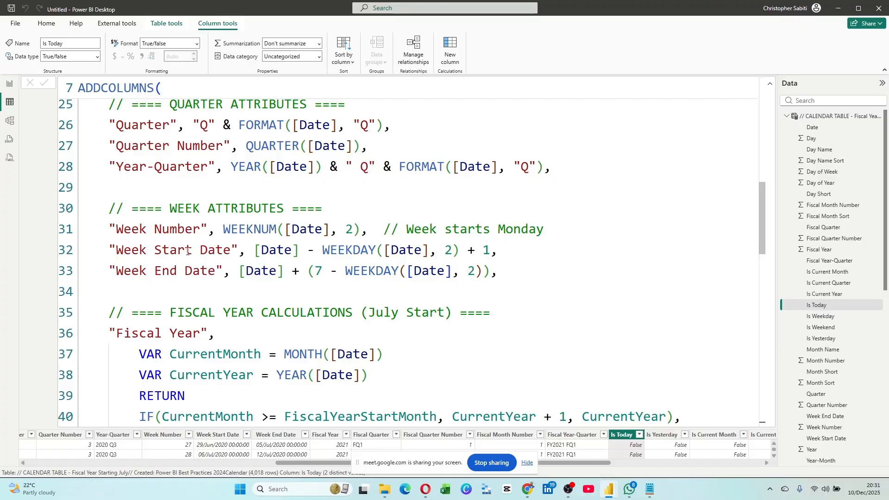
pyautogui.scroll(-10, 187, 251)
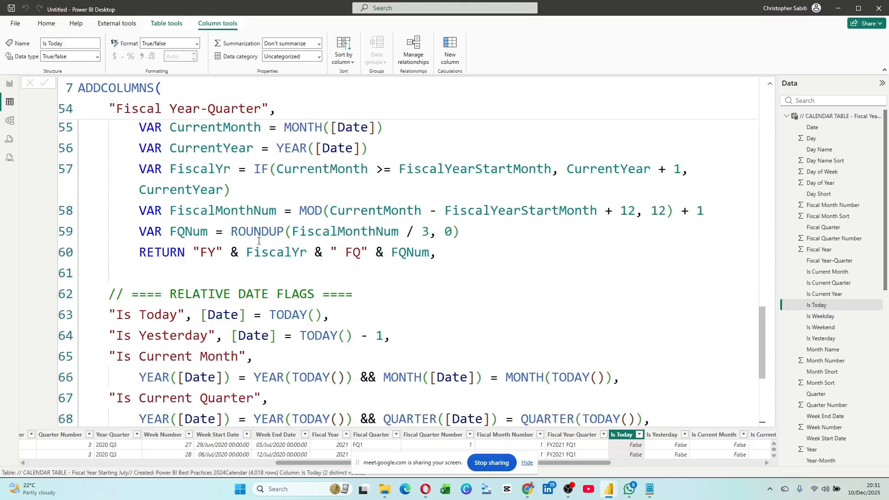
pyautogui.scroll(-4, 257, 269)
pyautogui.scroll(13, 255, 300)
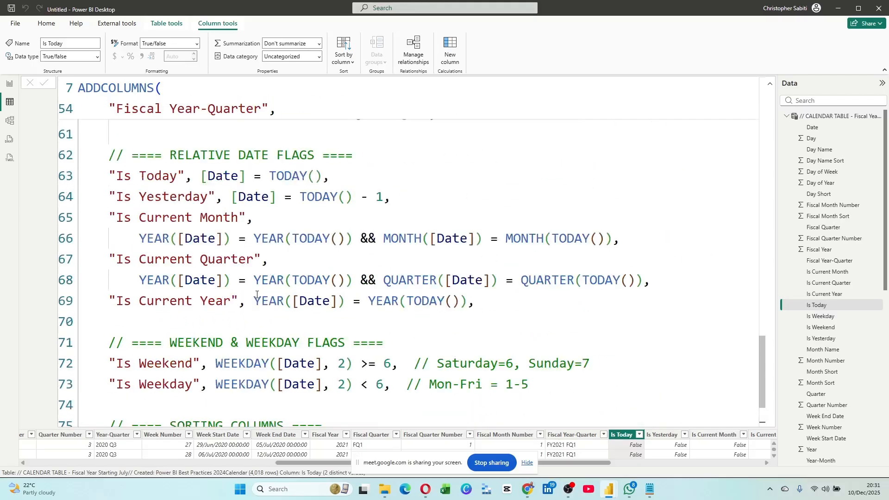
pyautogui.scroll(2, 259, 296)
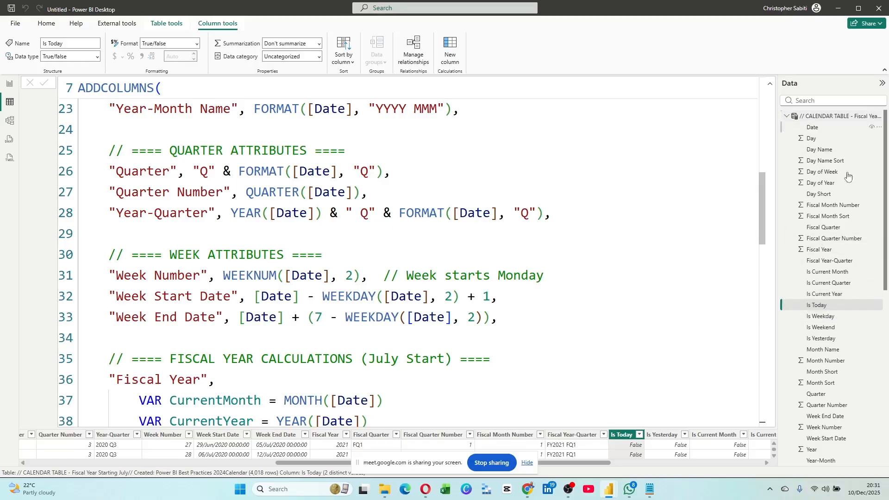
# Hide the Is Weekend column of the new calendar table and check it in the data grid.
pyautogui.click(874, 331)
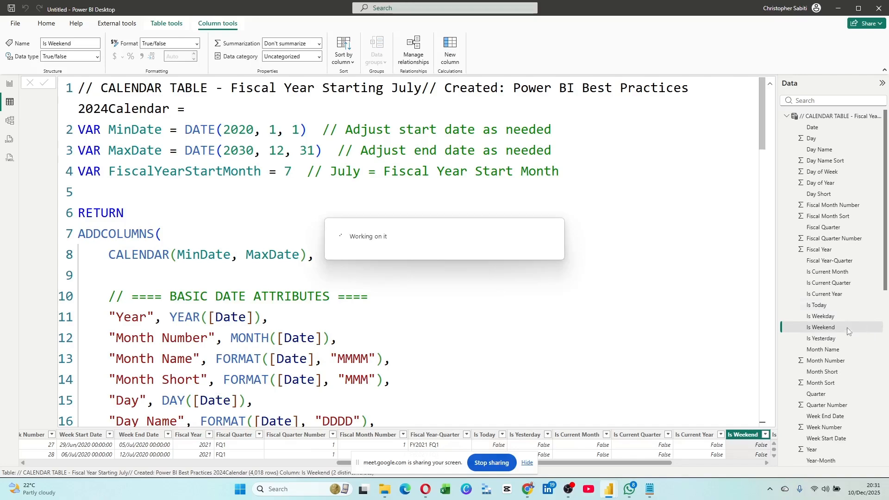
pyautogui.click(873, 327)
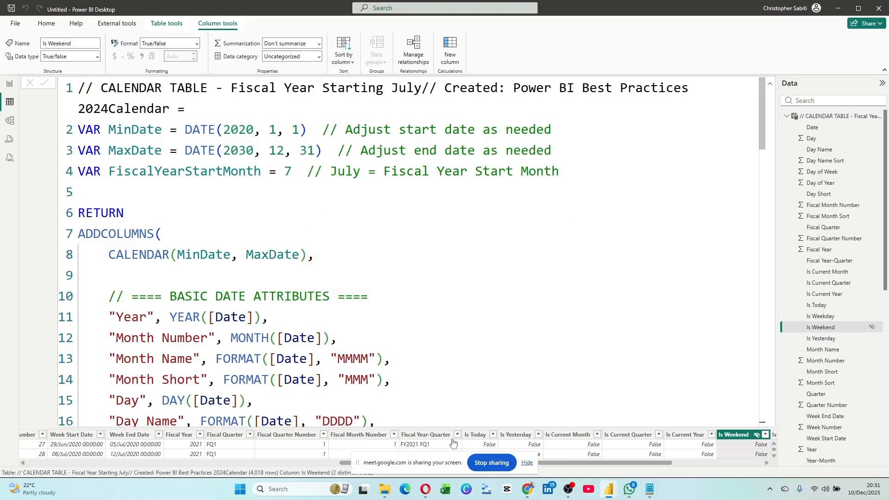
pyautogui.moveTo(649, 461); pyautogui.dragTo(696, 462)
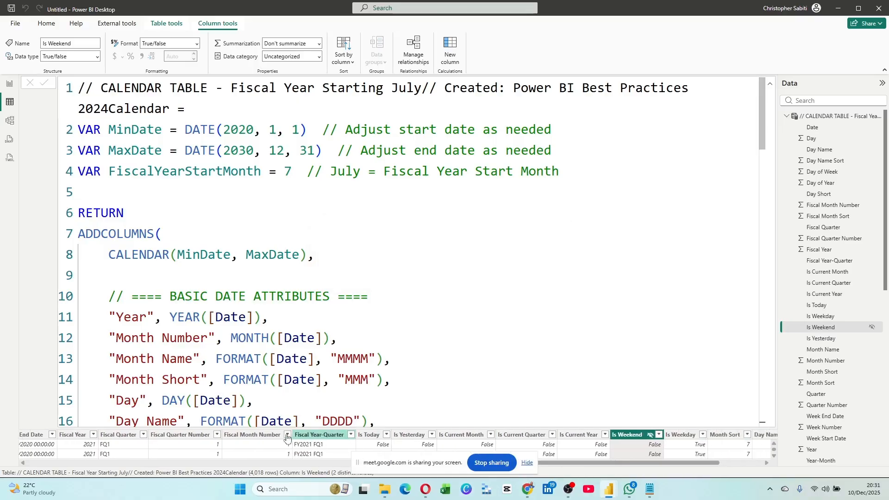
pyautogui.moveTo(599, 463); pyautogui.dragTo(642, 463)
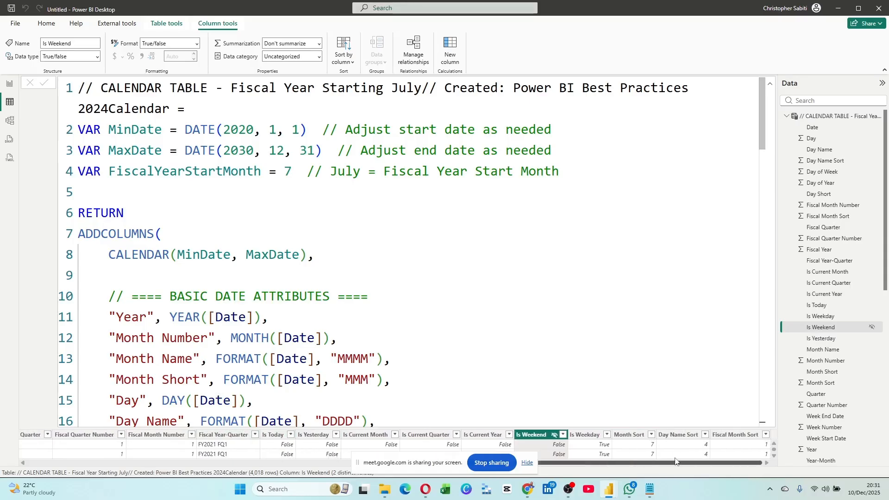
# Collapse the formula and look across the calendar table's columns through to Fiscal Month Sort.
pyautogui.click(770, 84)
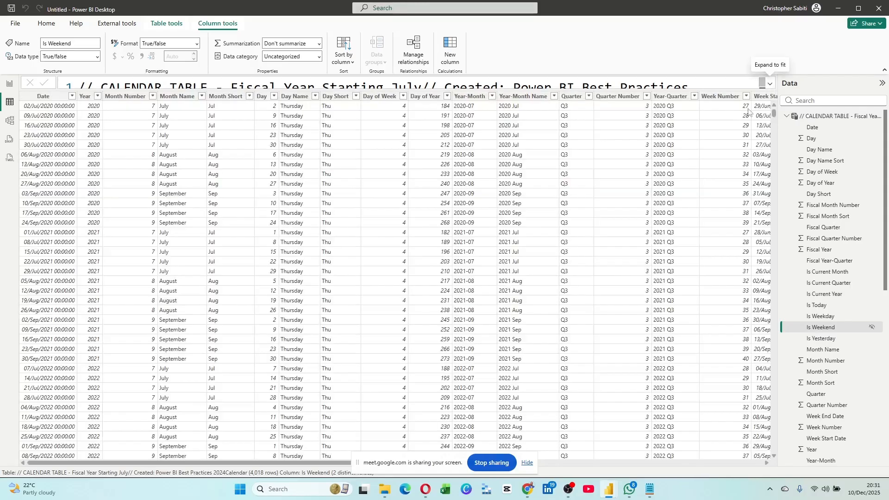
pyautogui.click(641, 466)
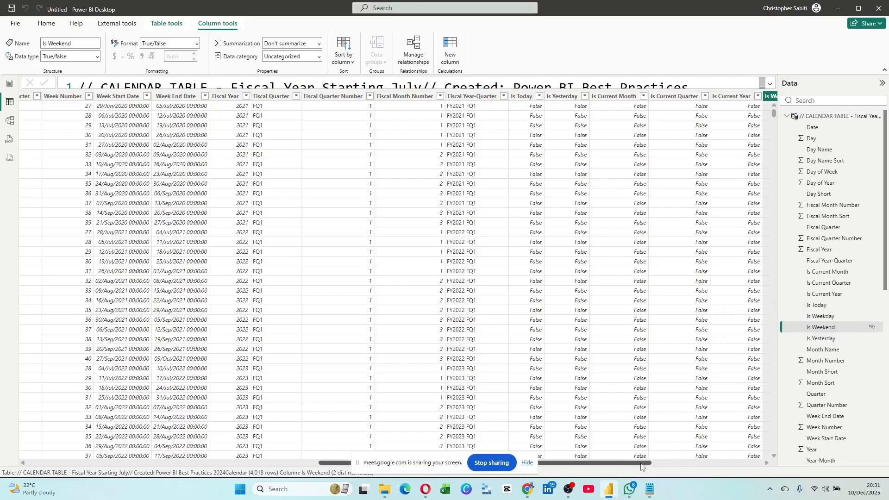
pyautogui.moveTo(648, 462); pyautogui.dragTo(755, 483)
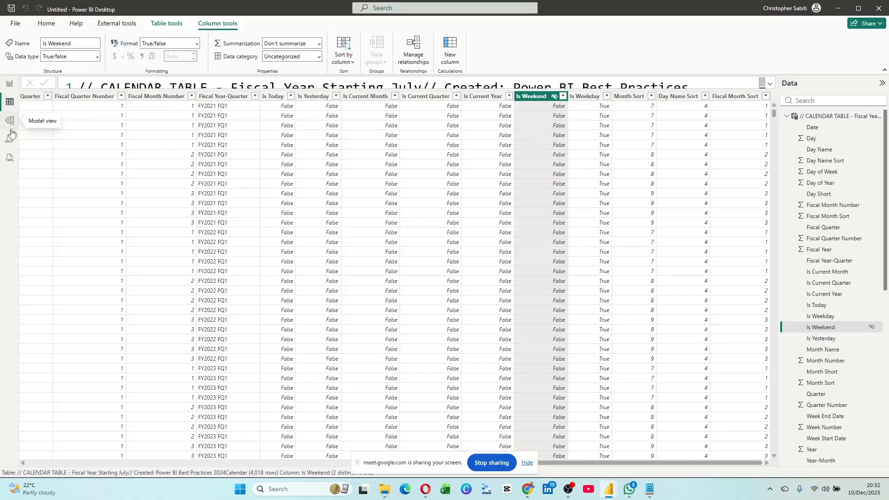
# Go to the report view and delete the Calendar_AI table from the model.
pyautogui.click(10, 83)
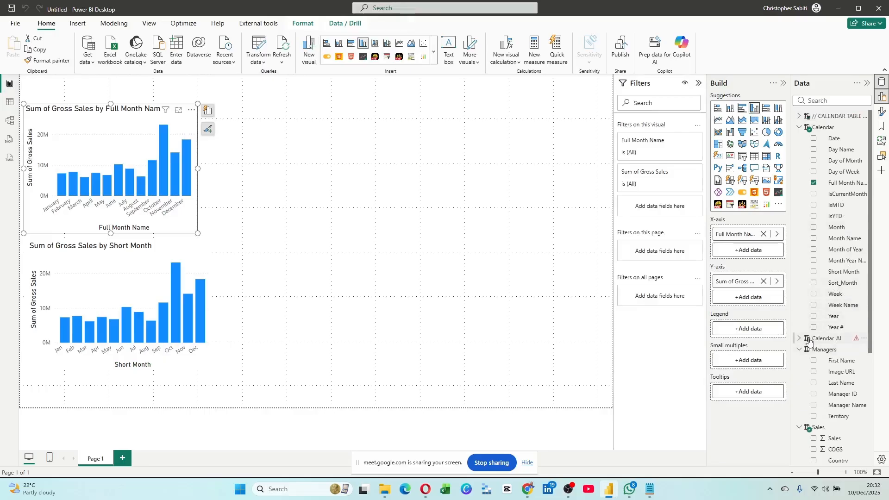
pyautogui.click(864, 340)
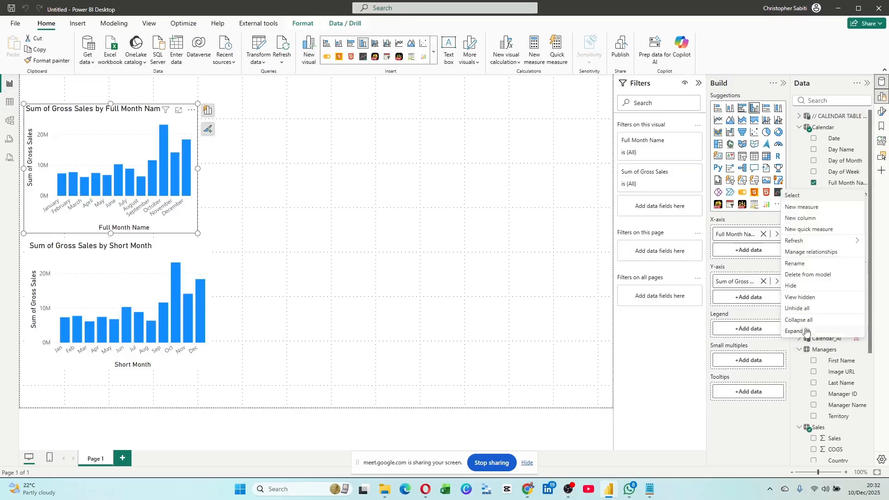
pyautogui.click(796, 274)
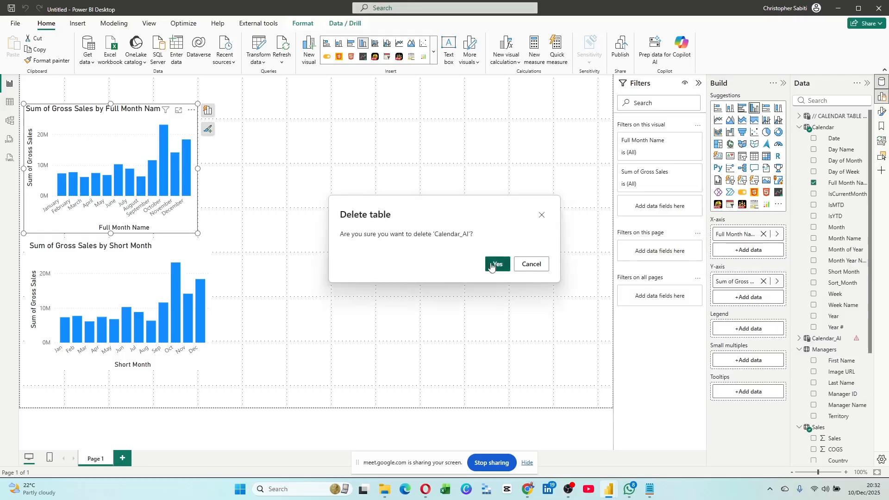
# Confirm the deletion of the Calendar_AI table.
pyautogui.click(497, 264)
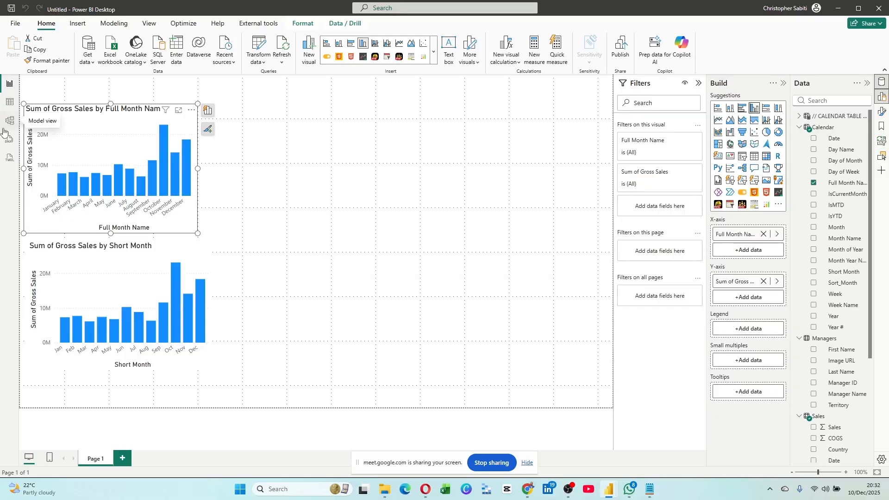
# Move the fiscal-year calendar table to the empty area beside Sales in the model diagram and enlarge it to list more fields.
pyautogui.click(10, 123)
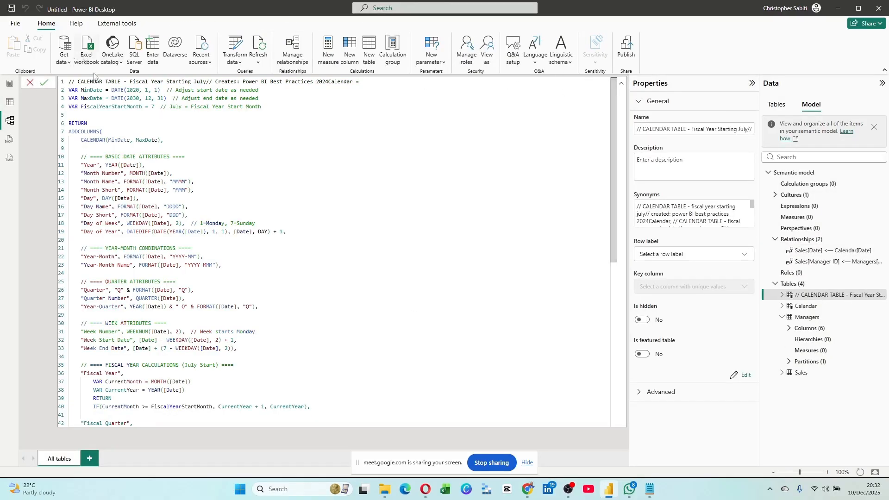
pyautogui.click(622, 83)
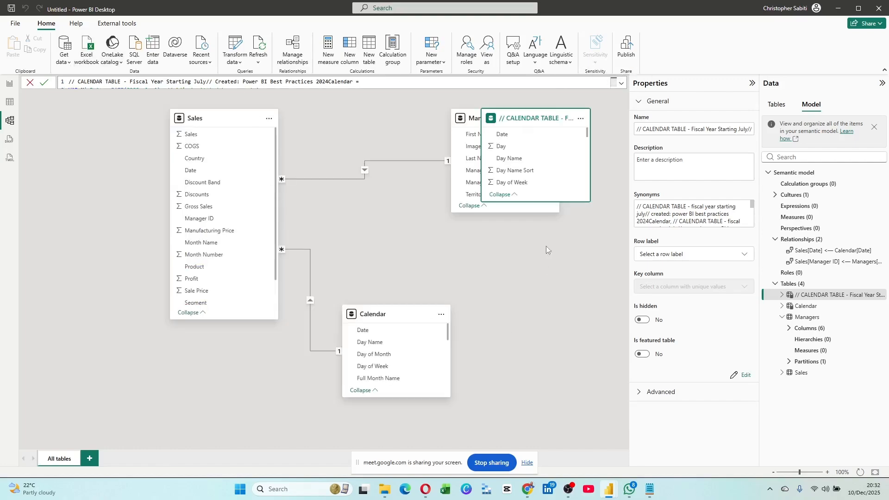
pyautogui.moveTo(509, 119); pyautogui.dragTo(82, 256)
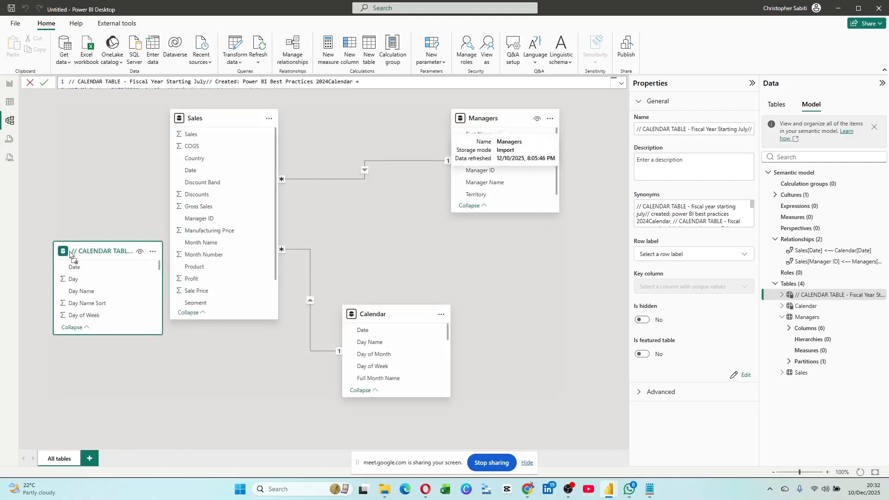
pyautogui.moveTo(109, 335); pyautogui.dragTo(111, 428)
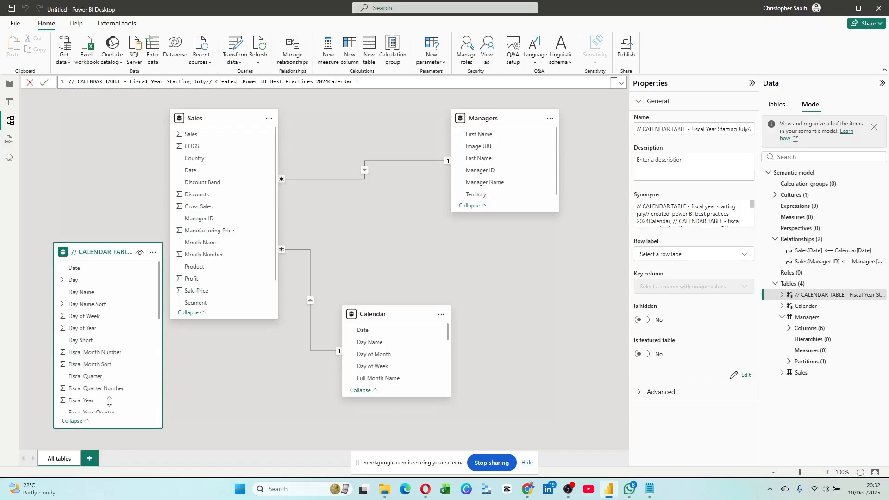
# Create an active one-to-many, single-direction relationship from the fiscal-year calendar table's Date to the Sales Date, and return to the report page.
pyautogui.moveTo(74, 268); pyautogui.dragTo(191, 170)
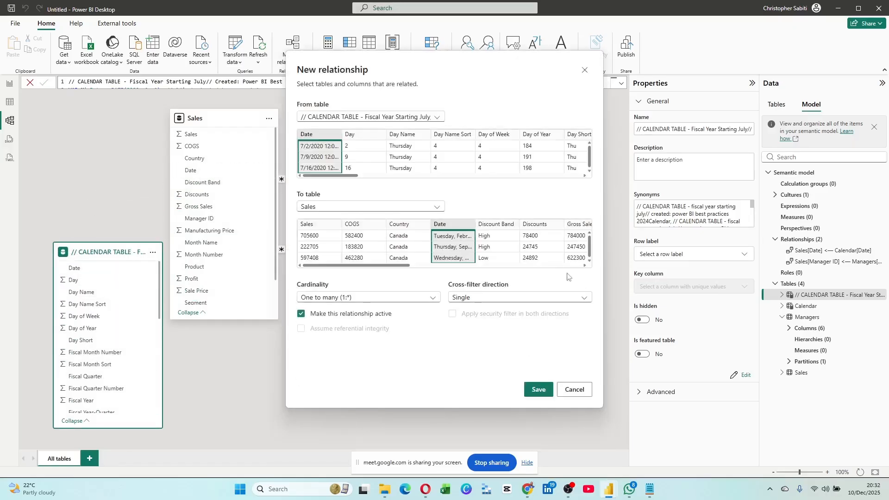
pyautogui.click(530, 392)
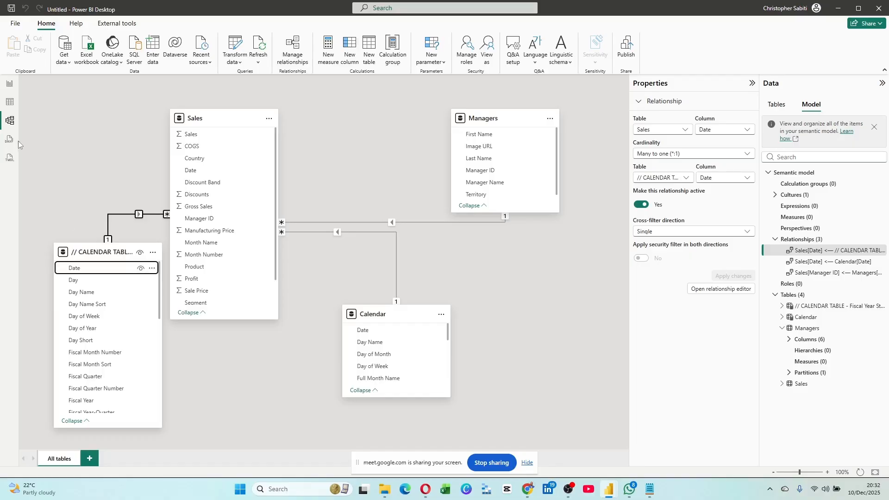
pyautogui.click(10, 84)
pyautogui.click(492, 241)
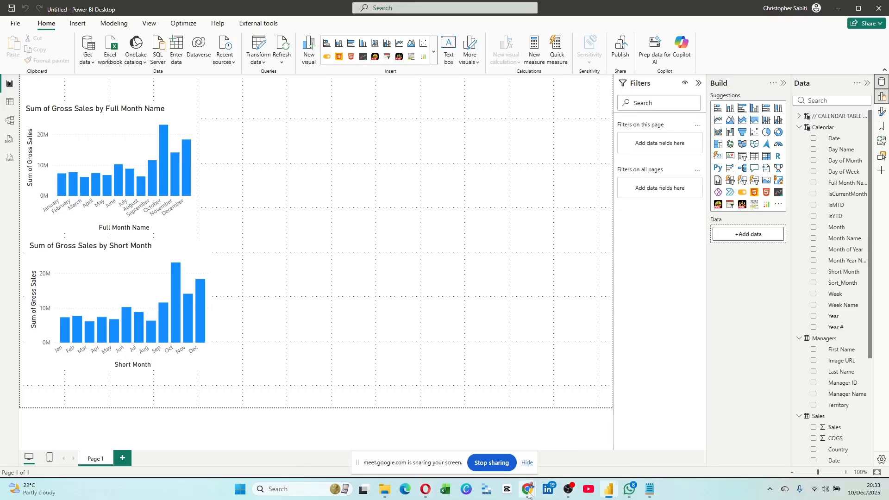
# Switch to Claude in Chrome, review the calendar table instructions, and start a new chat.
pyautogui.moveTo(531, 493)
pyautogui.click(490, 450)
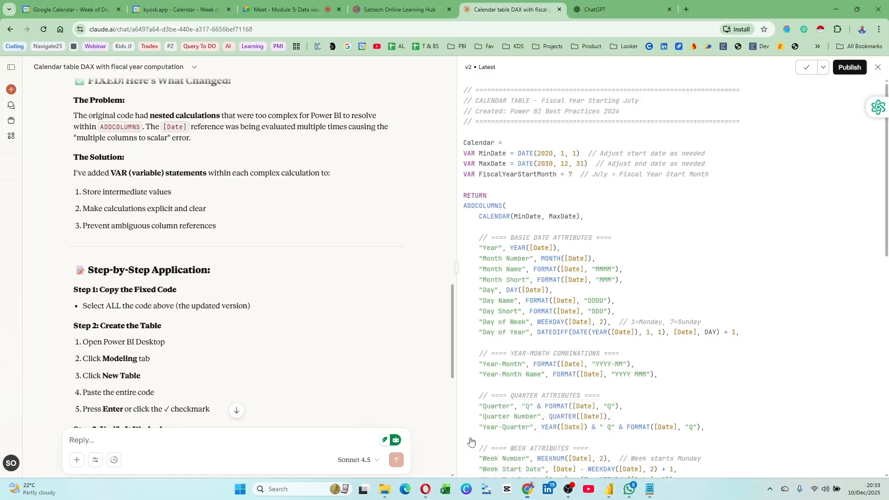
pyautogui.scroll(-9, 252, 226)
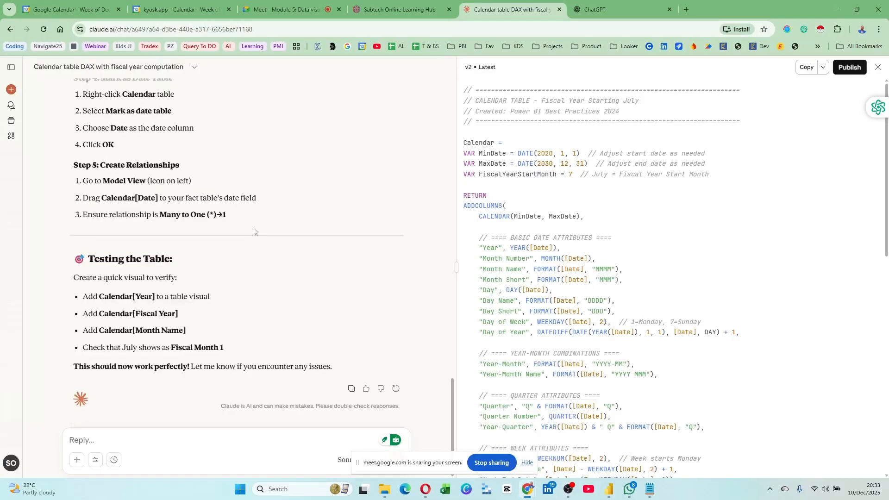
pyautogui.scroll(5, 252, 232)
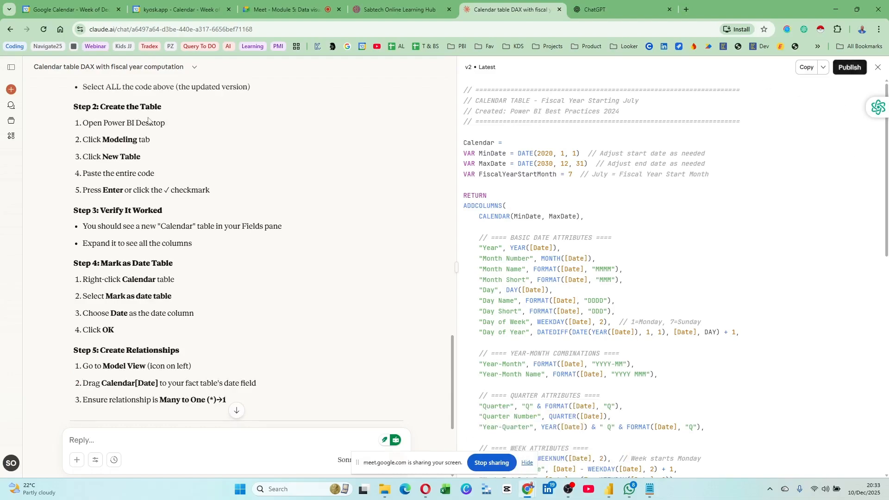
pyautogui.click(12, 69)
pyautogui.click(14, 92)
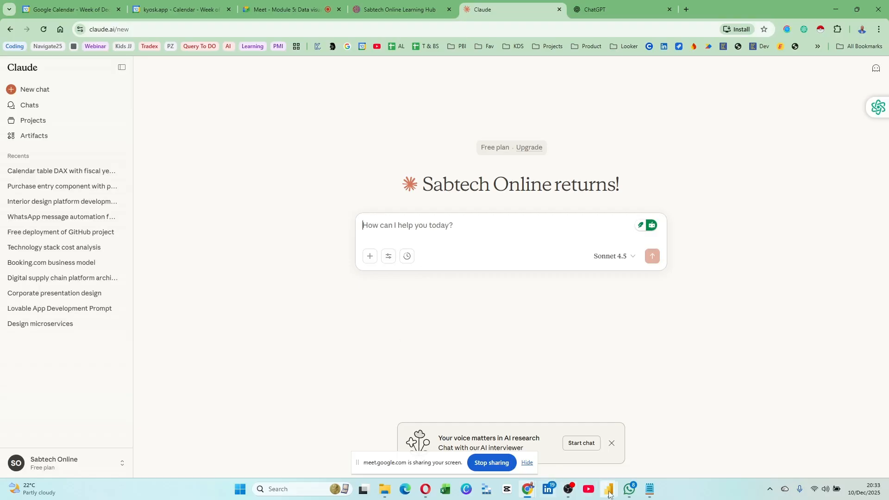
# Switch to Power BI and examine the rows and columns of the Managers and Sales tables.
pyautogui.moveTo(609, 494)
pyautogui.moveTo(563, 444)
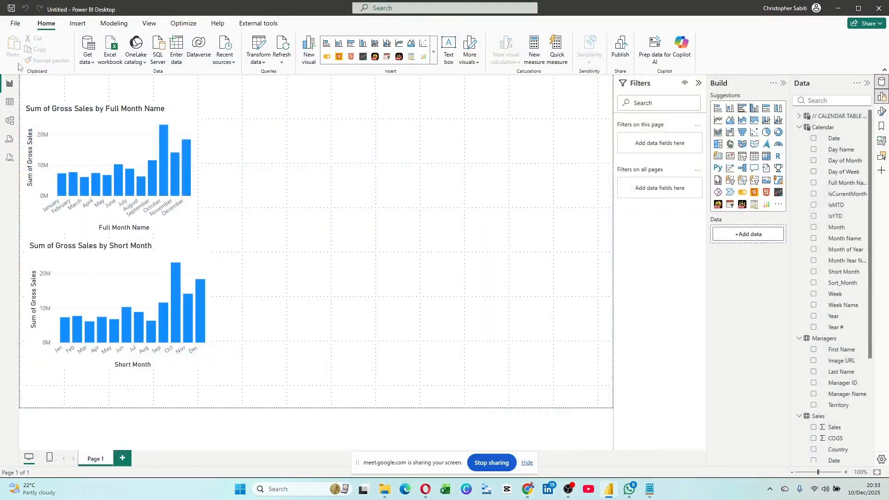
pyautogui.click(13, 104)
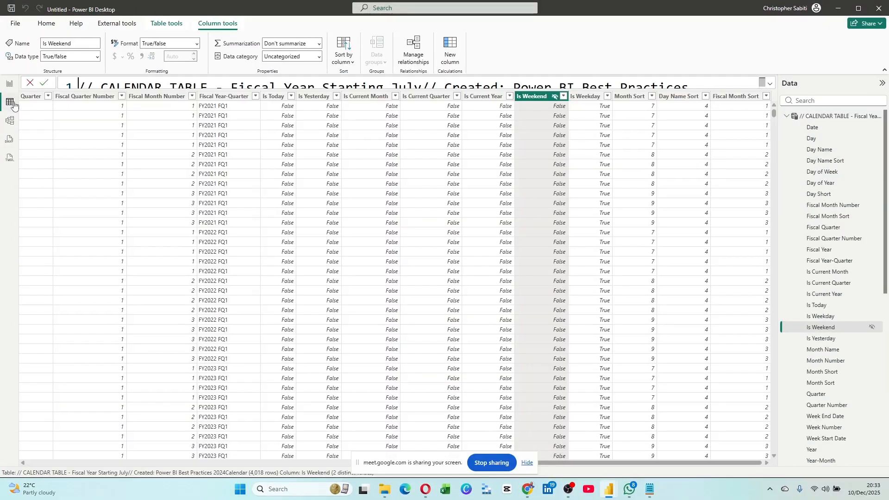
pyautogui.click(788, 117)
pyautogui.click(788, 127)
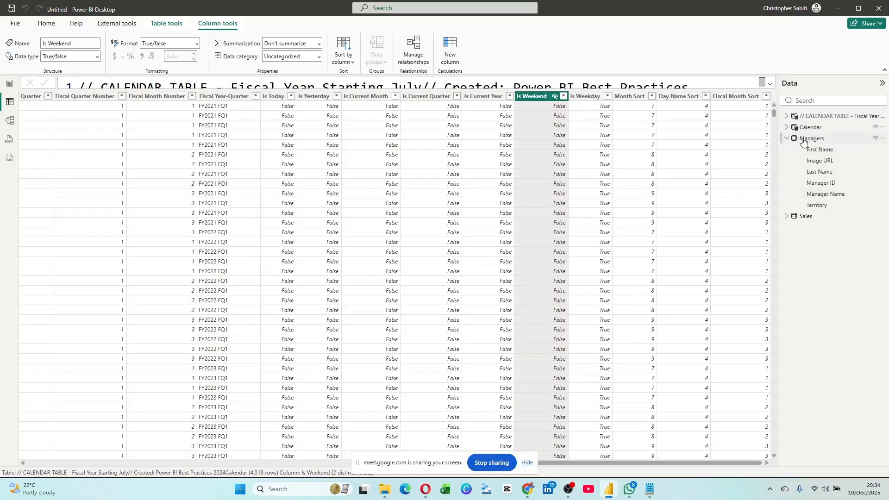
pyautogui.click(804, 139)
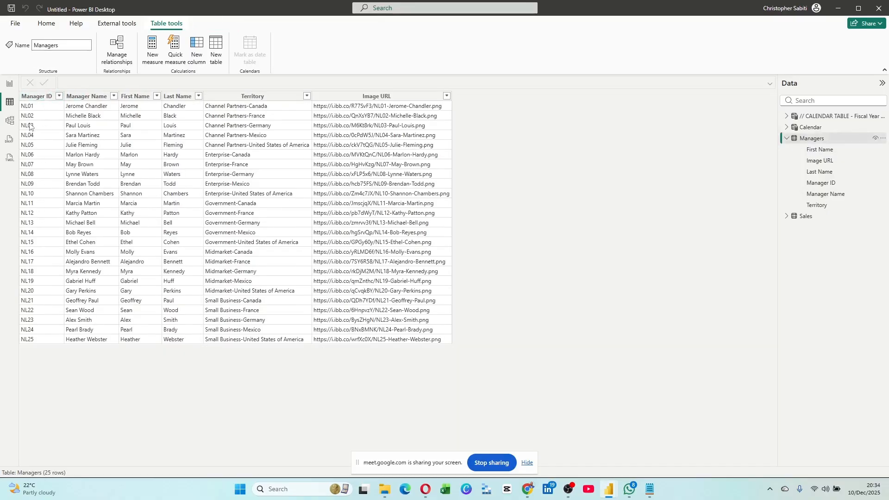
pyautogui.click(800, 218)
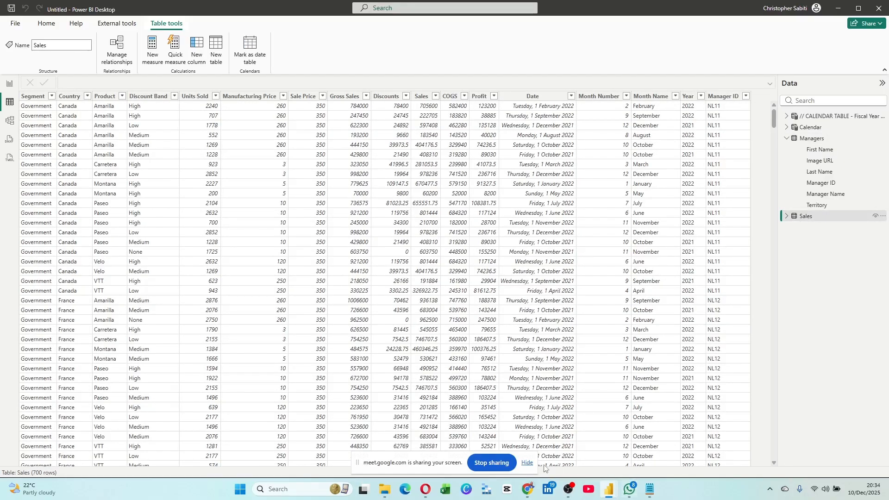
pyautogui.click(527, 464)
pyautogui.scroll(-3, 704, 204)
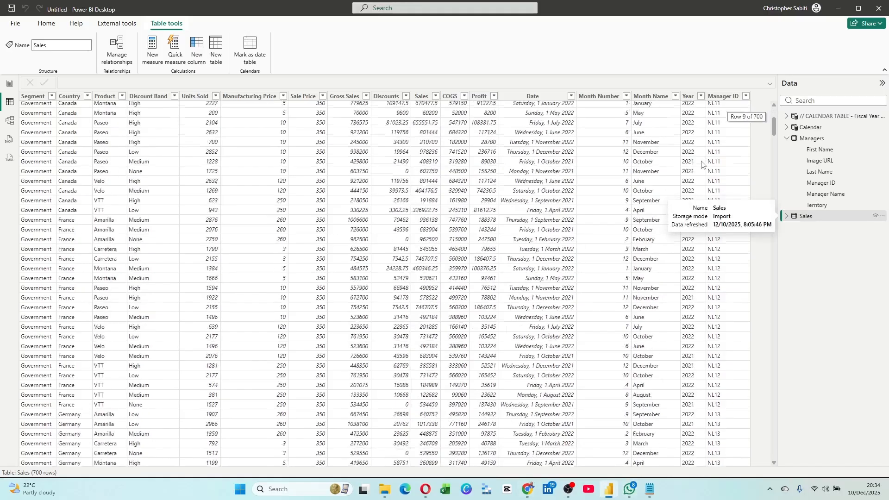
pyautogui.scroll(3, 704, 204)
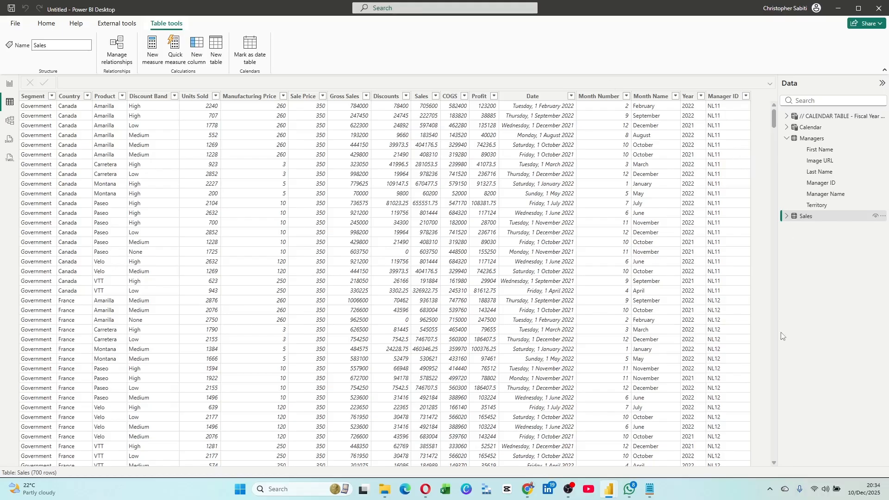
# Capture the Sales table data with Flameshot, outline the Sales table name with a rectangle, and copy the screenshot.
pyautogui.click(770, 490)
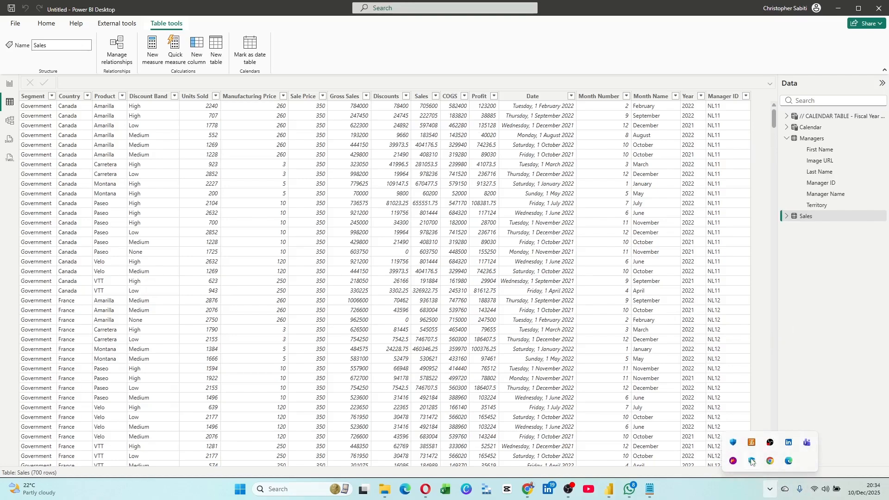
pyautogui.click(734, 462)
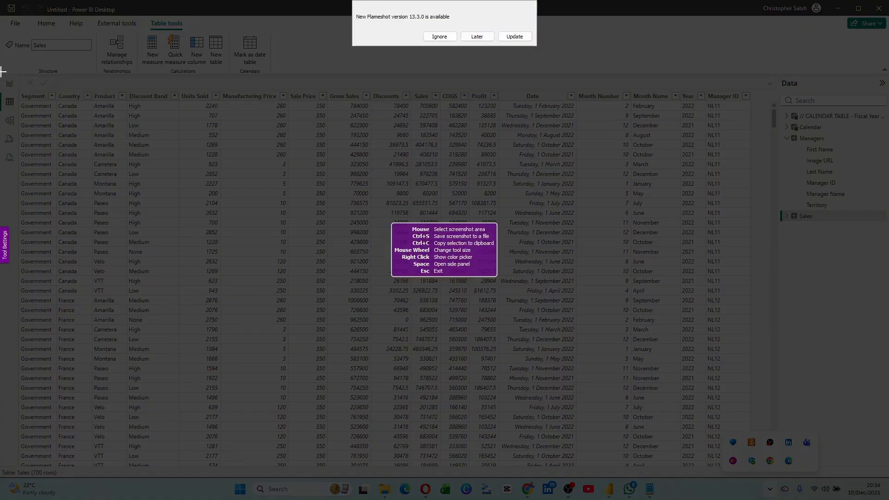
pyautogui.moveTo(2, 72)
pyautogui.mouseDown()
pyautogui.moveTo(825, 442)
pyautogui.moveTo(874, 441)
pyautogui.moveTo(871, 422)
pyautogui.mouseUp()
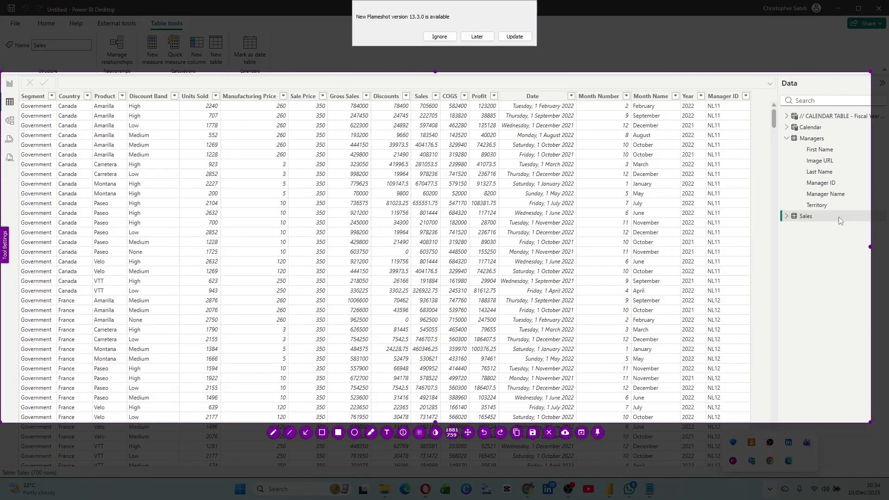
pyautogui.click(322, 432)
pyautogui.moveTo(771, 206); pyautogui.dragTo(823, 226)
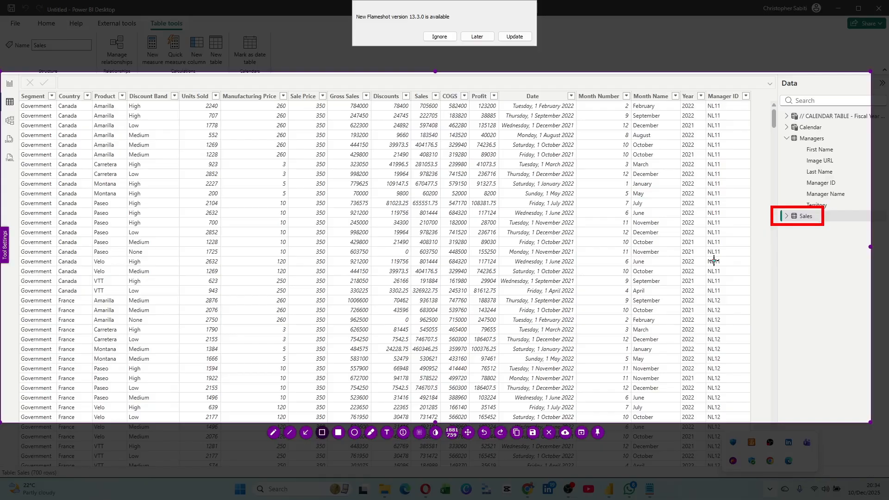
pyautogui.hotkey('ctrl', 'c')
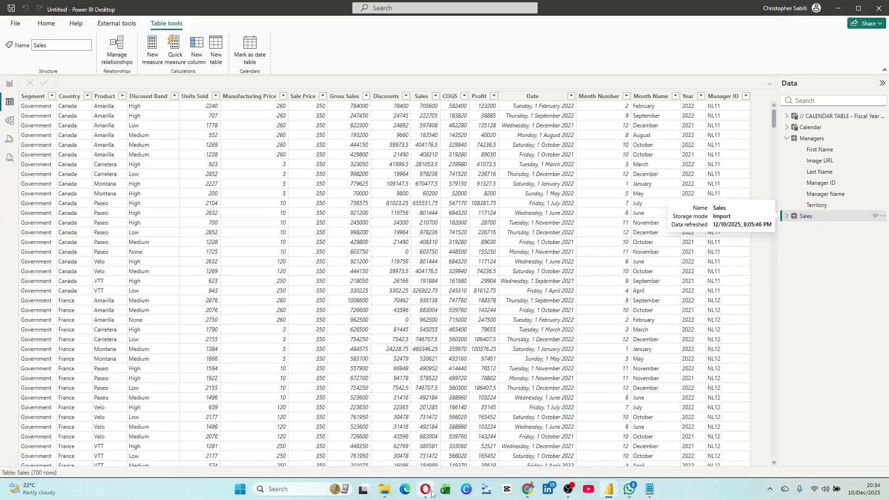
# Switch to Claude in Chrome and attach the copied Sales table screenshot to the new chat.
pyautogui.moveTo(527, 489)
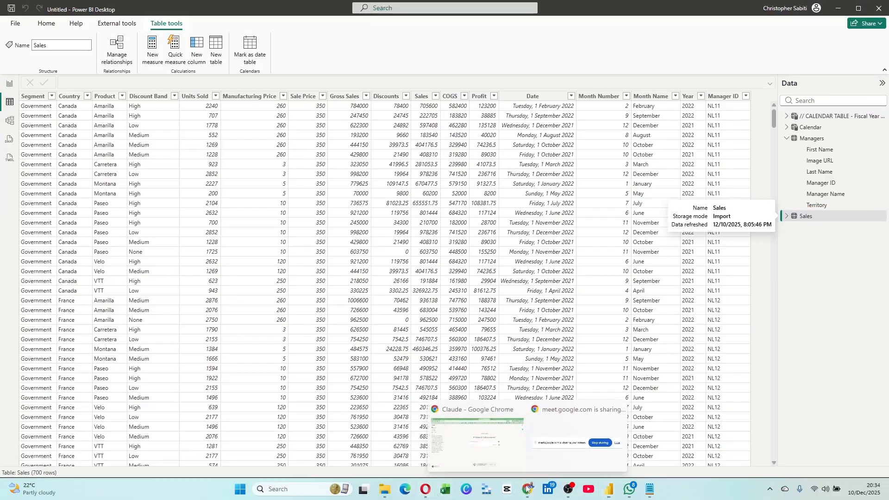
pyautogui.click(504, 447)
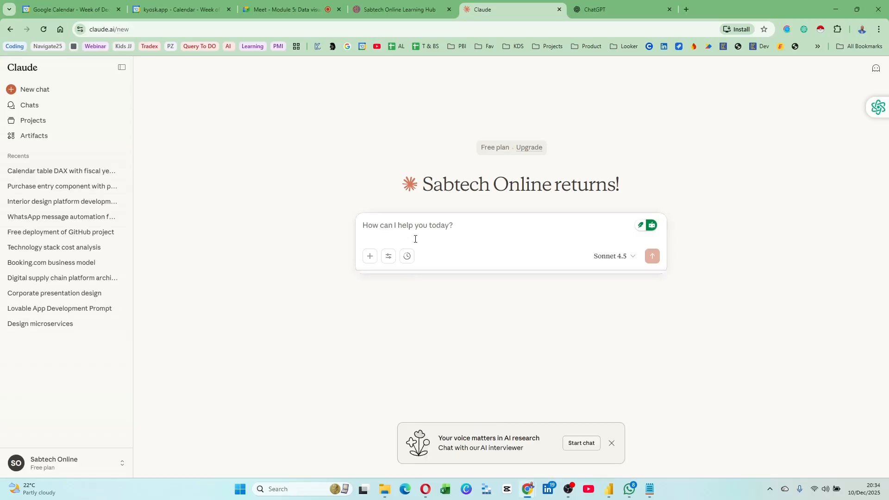
pyautogui.hotkey('ctrl', 'v')
# Switch to Power BI, show the Managers table, and copy a Flameshot screenshot of its column headers and first 15 rows.
pyautogui.hotkey('alt', 'Tab')
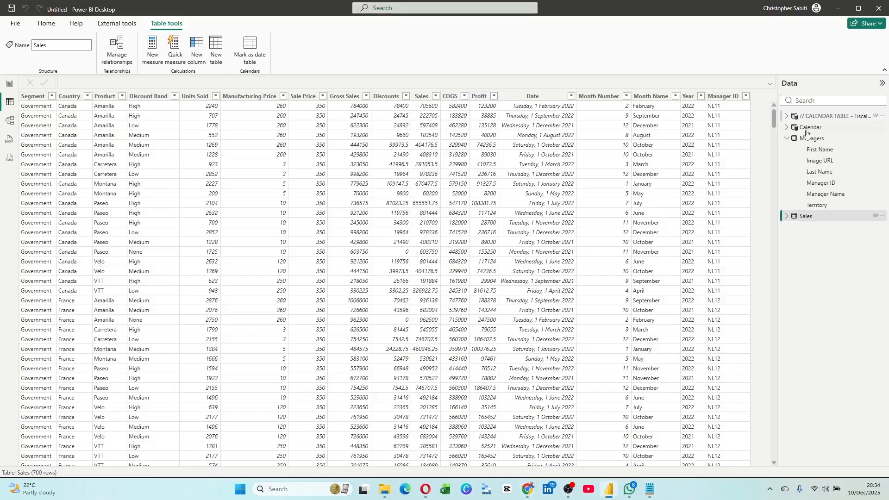
pyautogui.click(819, 138)
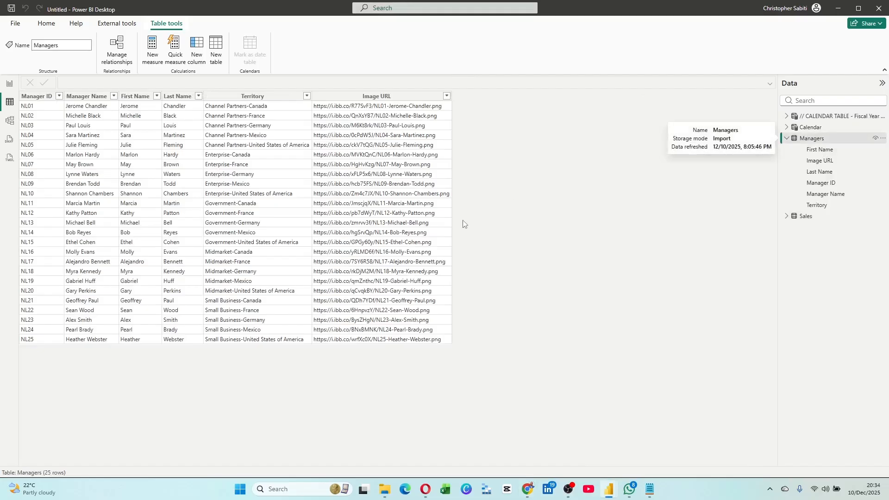
pyautogui.click(770, 489)
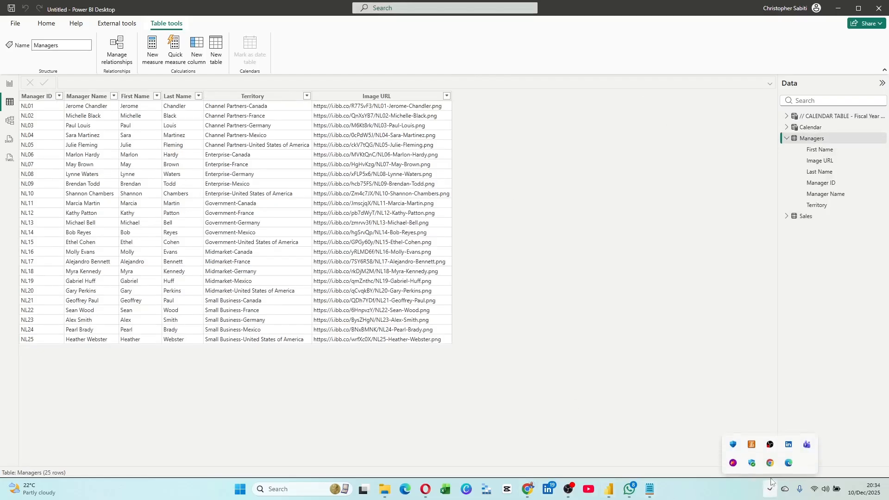
pyautogui.click(732, 460)
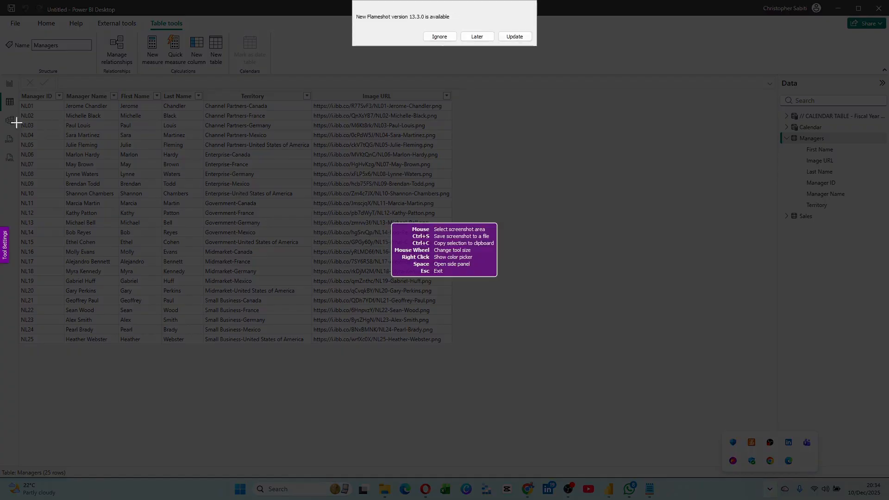
pyautogui.moveTo(9, 73); pyautogui.dragTo(485, 250)
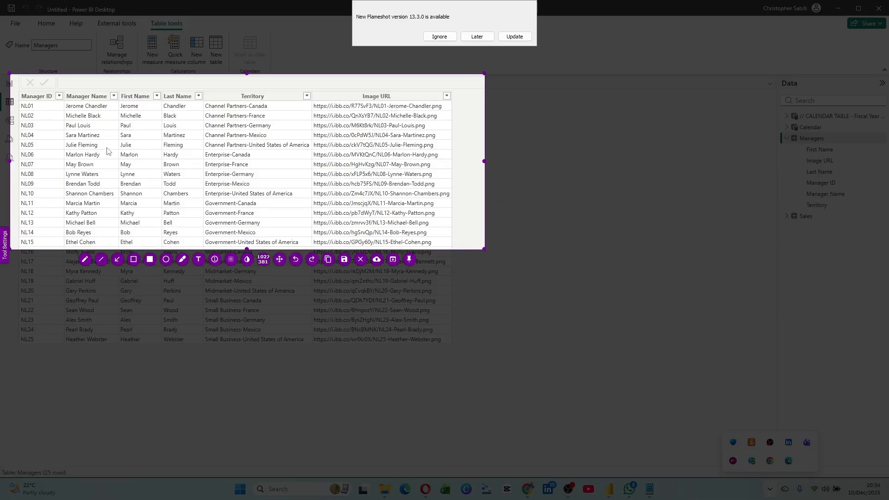
pyautogui.hotkey('ctrl', 'c')
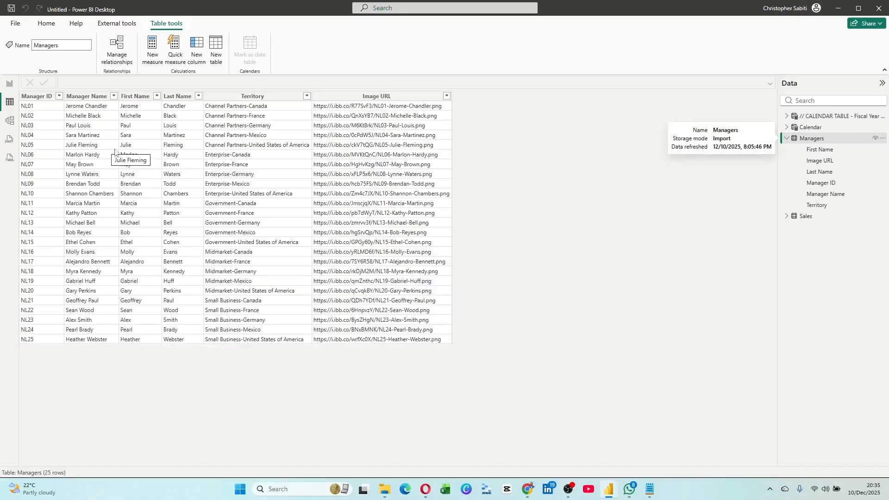
# Switch back to Claude and attach the copied Managers table screenshot to the same chat.
pyautogui.hotkey('alt', 'Tab')
pyautogui.hotkey('ctrl', 'v')
pyautogui.hotkey('ctrl', 'v')
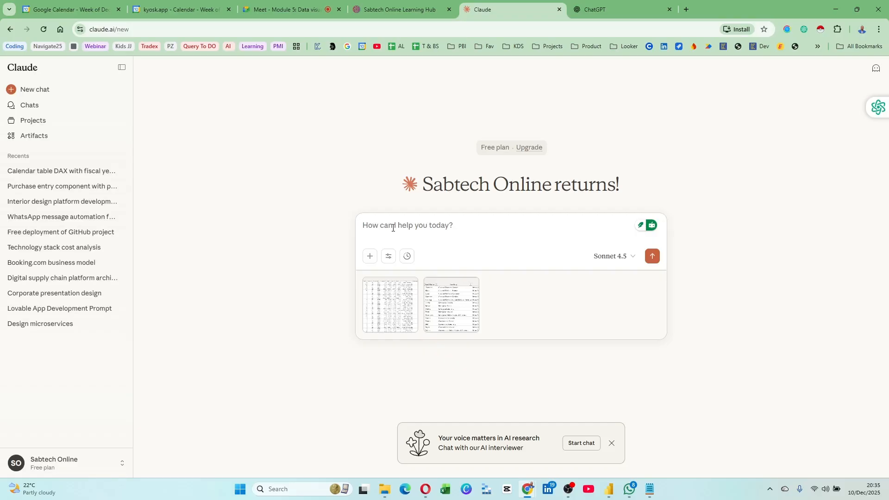
# Begin the Claude prompt with "You're a PBI developer, anallysing data in Sales table and Managers table", checking the Managers table name in Power BI.
pyautogui.write("You're a PBI develo")
pyautogui.write('per, anallysing data in Sal')
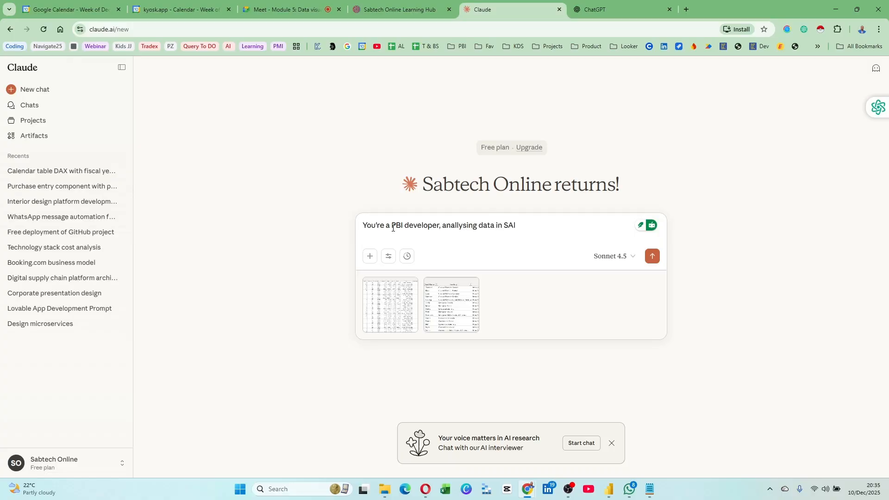
pyautogui.write('e')
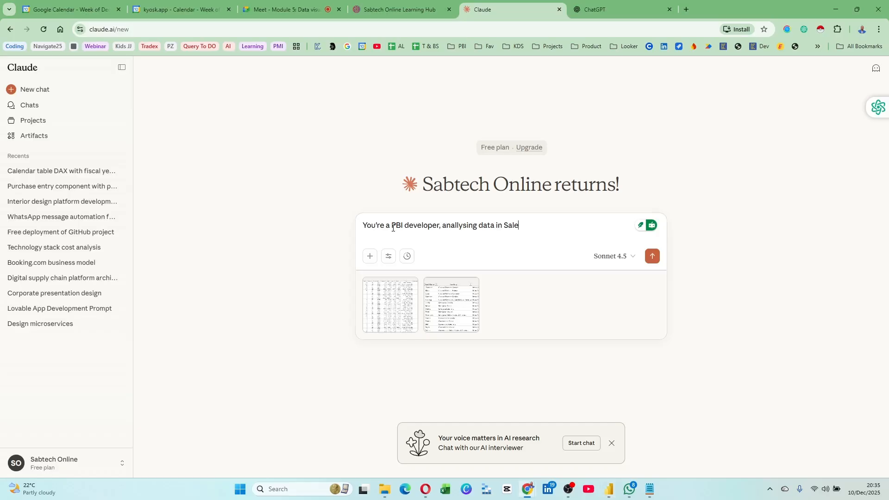
pyautogui.write('s table and Manager')
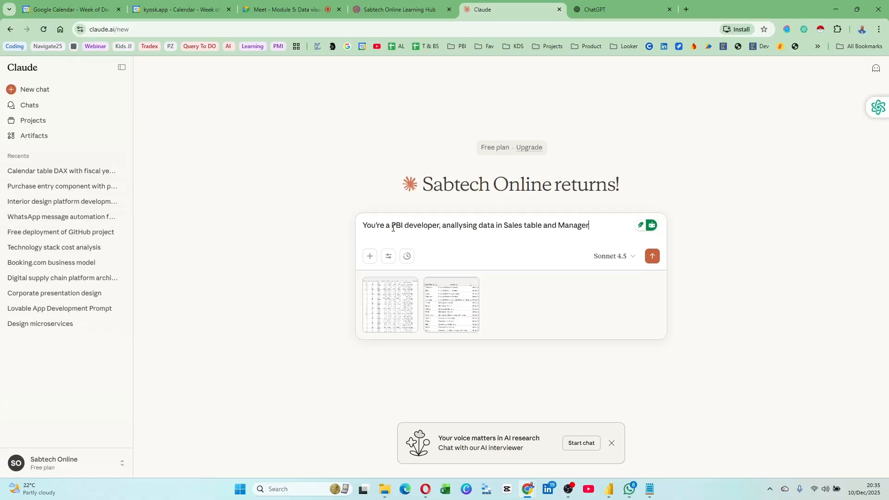
pyautogui.hotkey('alt', 'Tab')
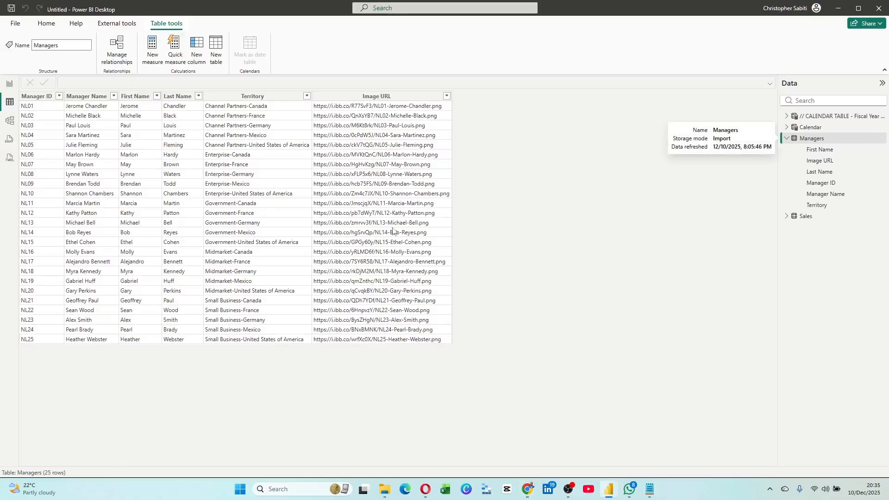
pyautogui.hotkey('alt', 'Tab')
pyautogui.write('s table and Managers table')
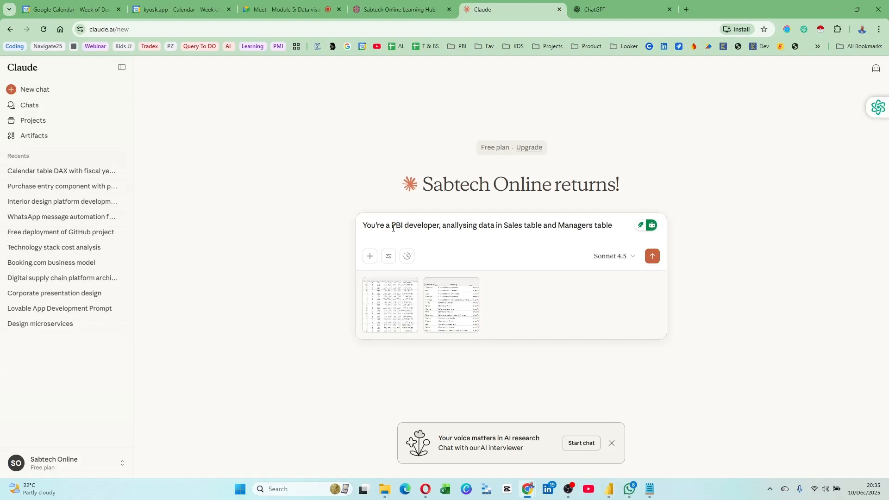
# Continue the prompt with "already modeling with a calendate with [Date] field as related to Sales Date", followed by a blank line.
pyautogui.write(' already modeling with a cale')
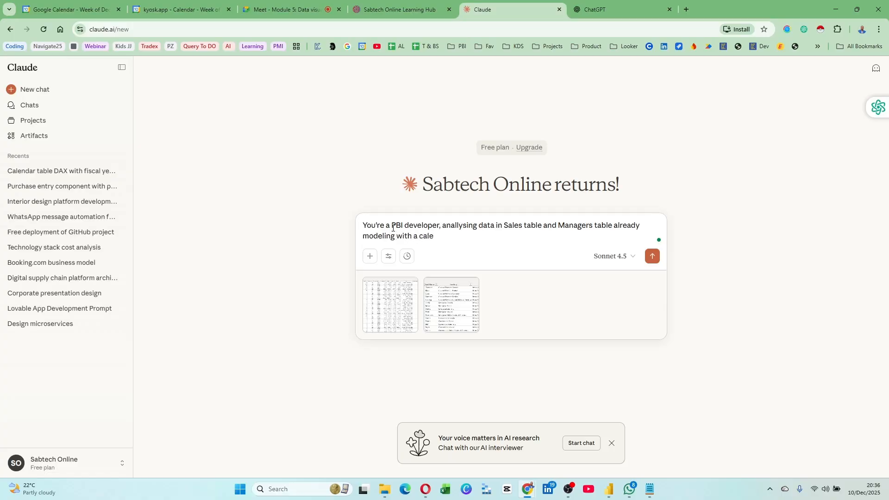
pyautogui.write('ndate with [DA')
pyautogui.press('BackSpace')
pyautogui.write('ate] field ad')
pyautogui.press('BackSpace')
pyautogui.write('s ')
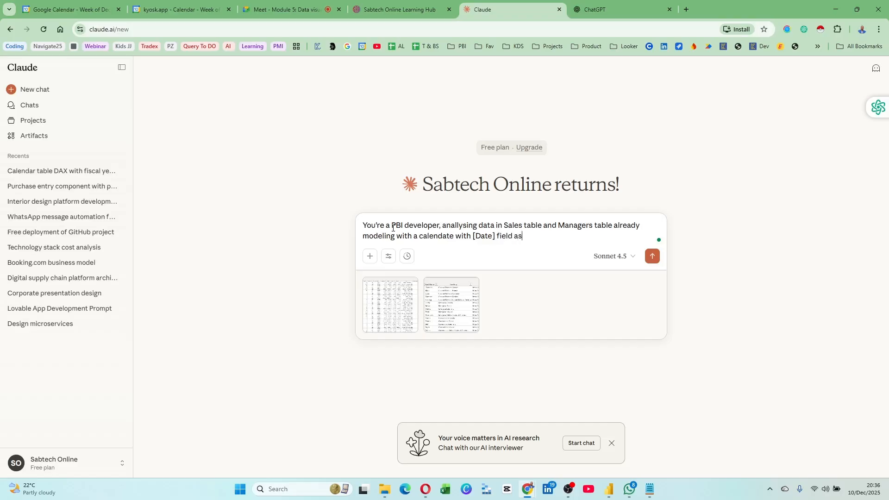
pyautogui.write('related to Sales Date')
pyautogui.hotkey('shift', 'Return')
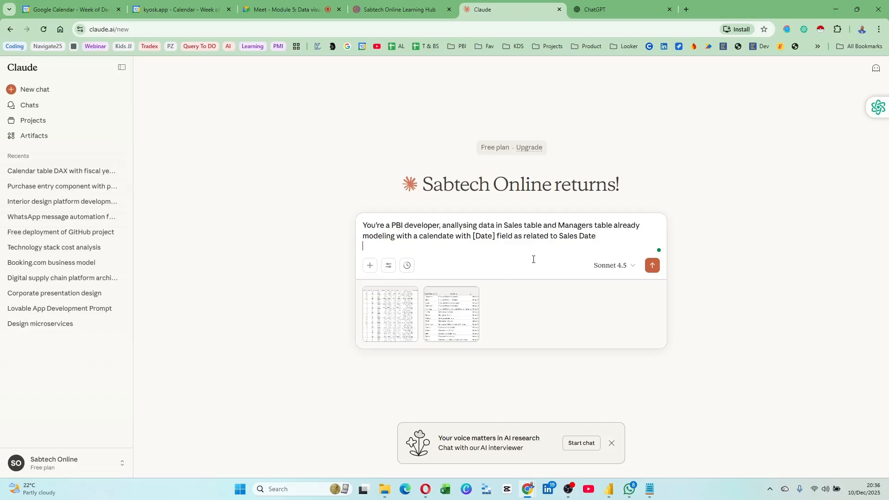
pyautogui.hotkey('shift', 'Return')
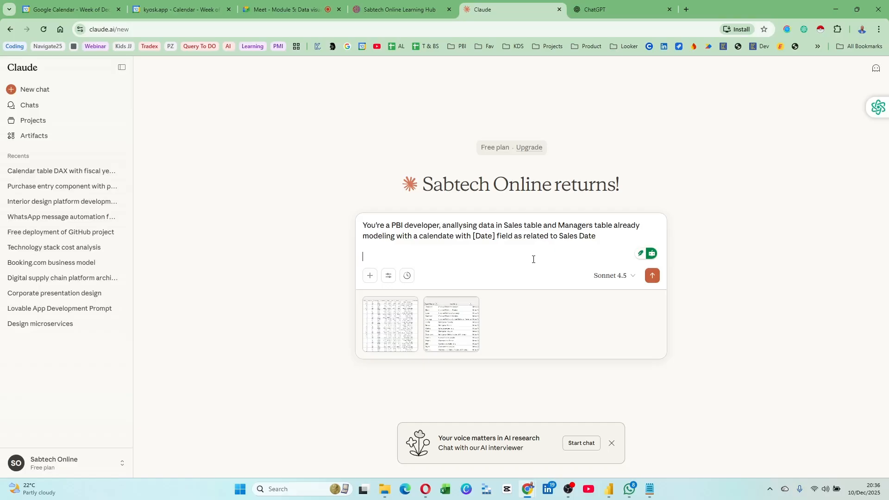
# Add the prompt lines "Advise on the business KPIs to be analysed", "Visuals for each KPI" and "Measures & DAX created ready for upload".
pyautogui.write('Advise on the business KP')
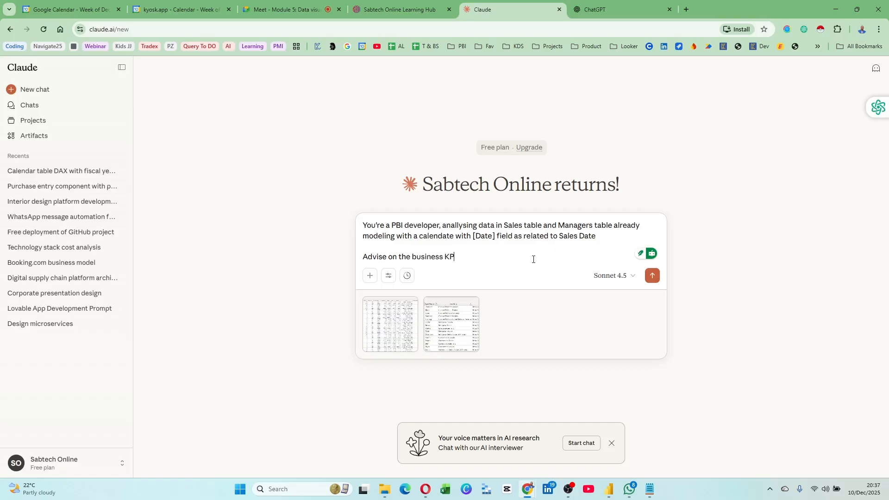
pyautogui.write('Is to be analysed')
pyautogui.hotkey('shift', 'Return')
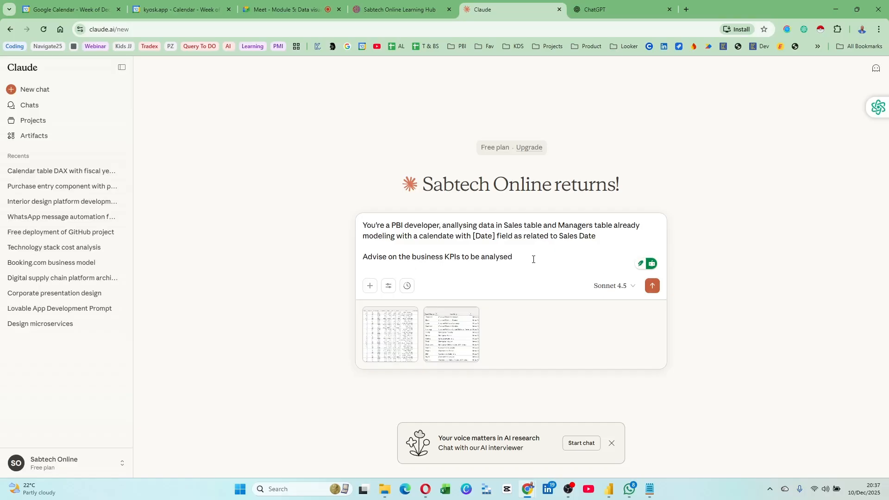
pyautogui.write('Visuals for each KPI')
pyautogui.hotkey('shift', 'Return')
pyautogui.write('Measures')
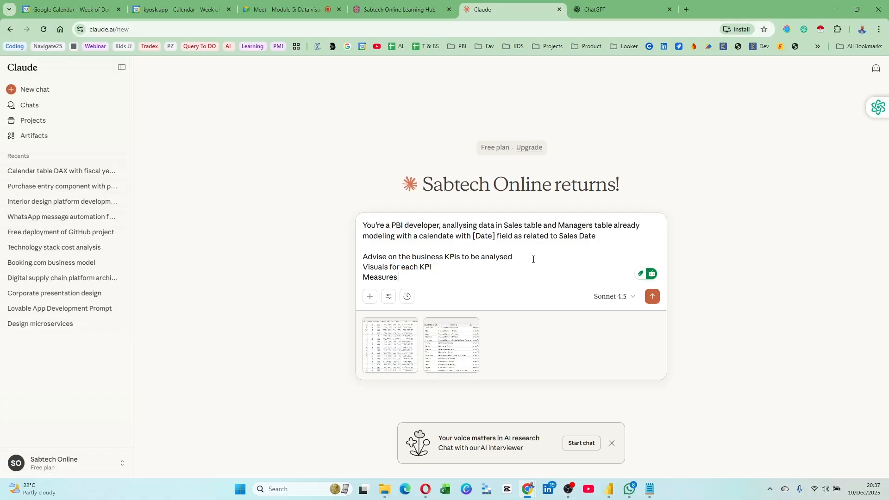
pyautogui.write('& DAX created ready for upload')
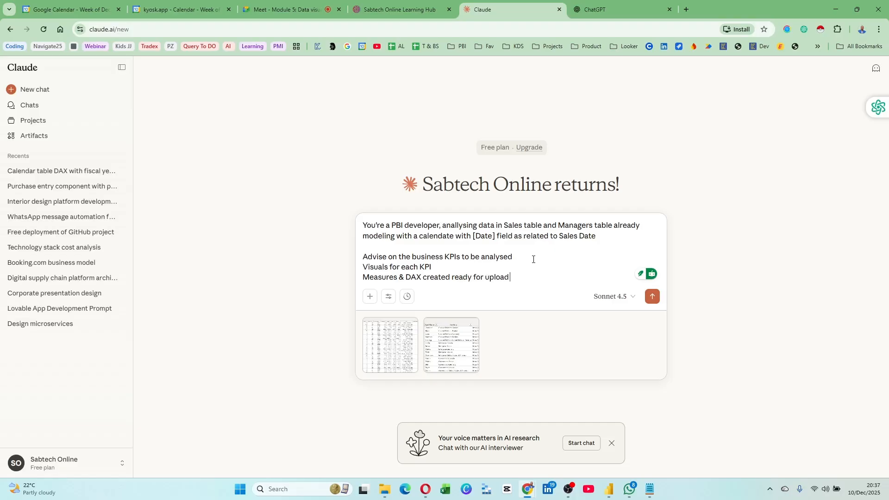
pyautogui.hotkey('shift', 'Return')
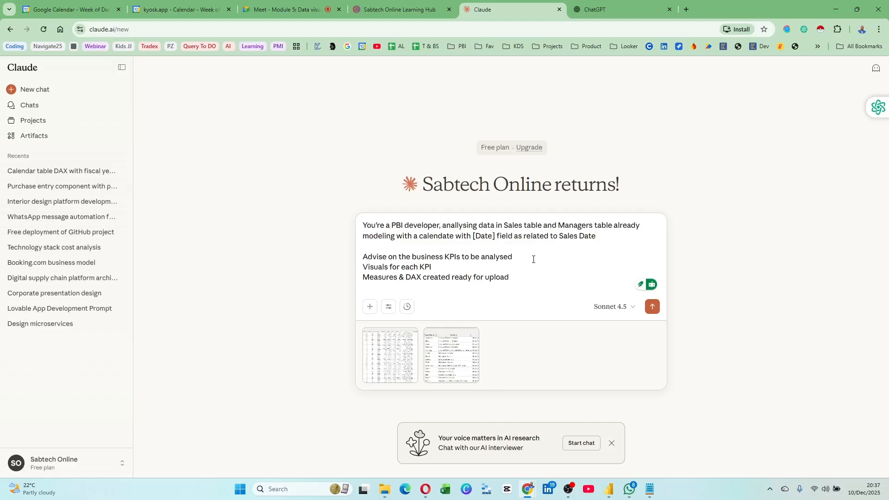
# Add the prompt line "Step by step on one pager Dashboard creation", followed by a blank line.
pyautogui.write('Step by ')
pyautogui.write('step ')
pyautogui.write('on')
pyautogui.write(' compl')
pyautogui.write('et')
pyautogui.press('BackSpace')
pyautogui.press('BackSpace')
pyautogui.press('BackSpace')
pyautogui.press('BackSpace')
pyautogui.press('BackSpace')
pyautogui.press('BackSpace')
pyautogui.write('Dashba')
pyautogui.press('BackSpace')
pyautogui.write('oard cre')
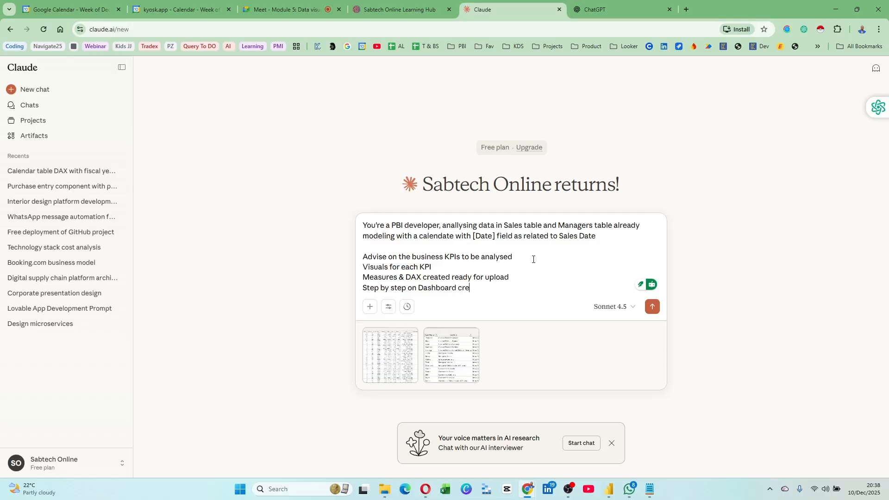
pyautogui.write('ation')
pyautogui.click(418, 287)
pyautogui.write('one pager')
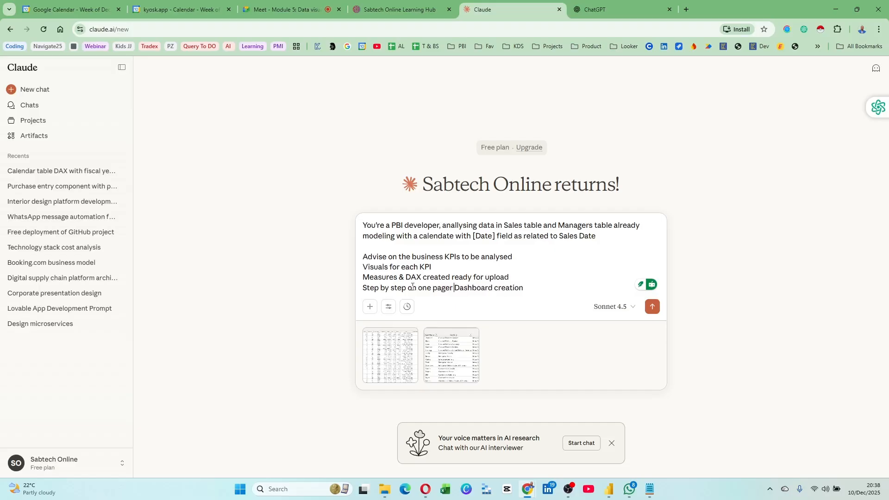
pyautogui.click(535, 286)
pyautogui.hotkey('shift', 'Return')
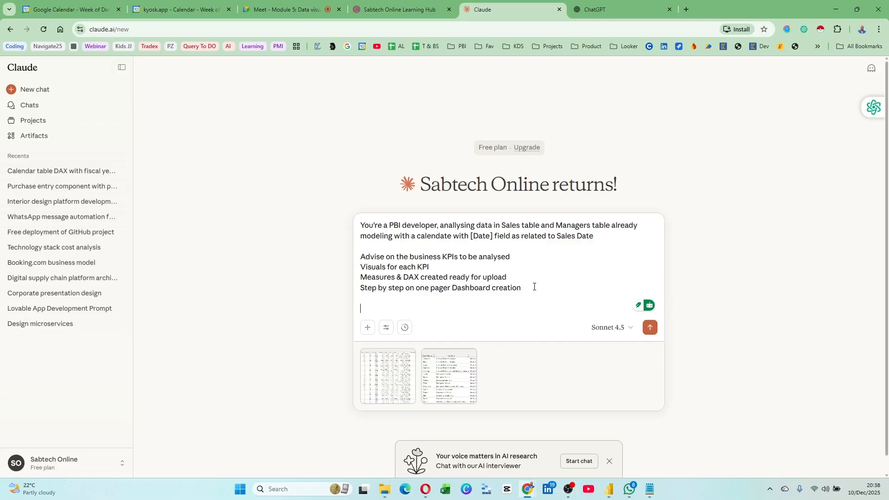
# Add the prompt lines "Add the neccessary filters, slicers, visuals" and "Design a mockup", followed by a blank line.
pyautogui.write('Add the neccessary filters, slicers')
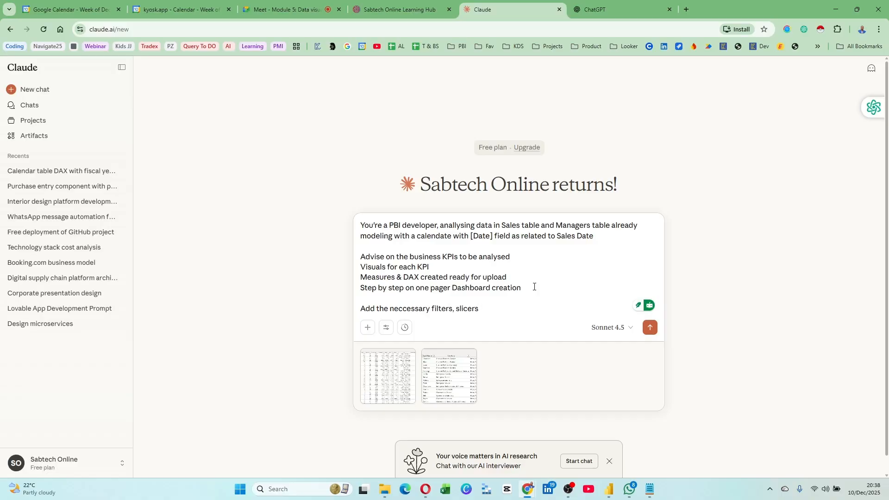
pyautogui.write(', visuals')
pyautogui.hotkey('shift', 'Return')
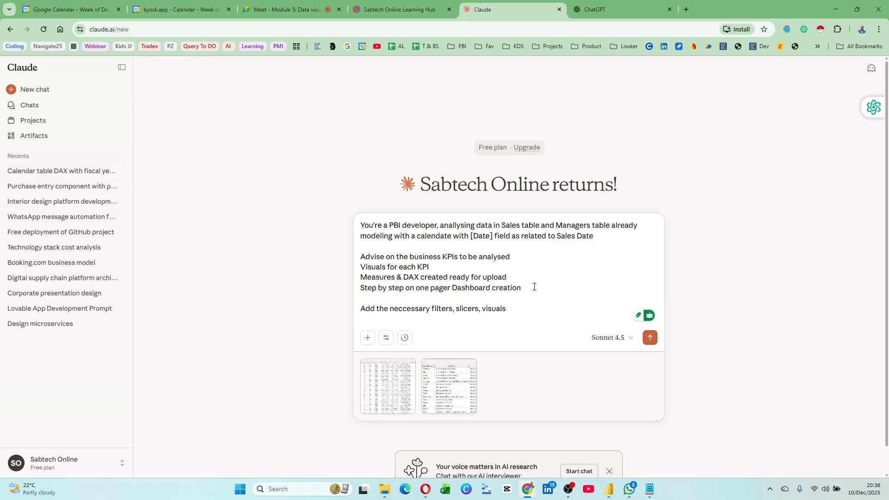
pyautogui.write('Dec')
pyautogui.press('BackSpace')
pyautogui.write('sign a mockup')
pyautogui.hotkey('shift', 'Return')
pyautogui.hotkey('shift', 'Return')
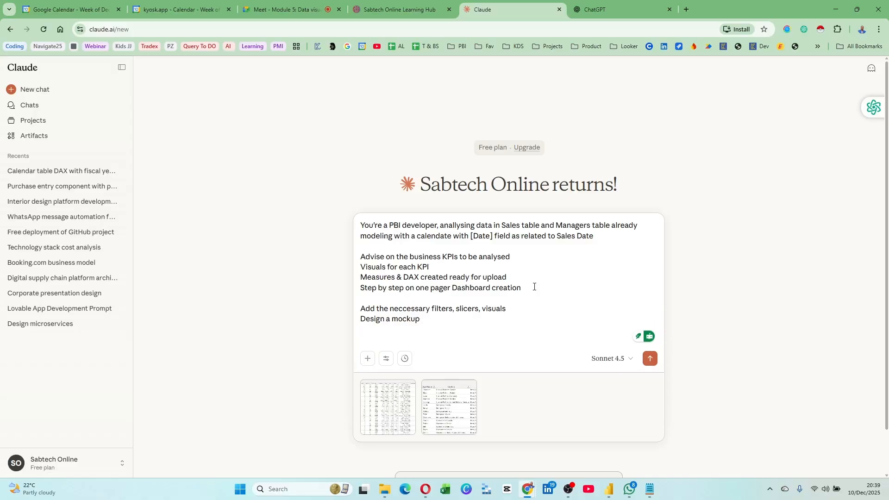
# Finish the prompt with "Name of company: Sabtech Merchandise" and, in a separate paragraph, "Rwerite the prompt to standard before you execute".
pyautogui.write('Name of company ')
pyautogui.write(' Sabtech ')
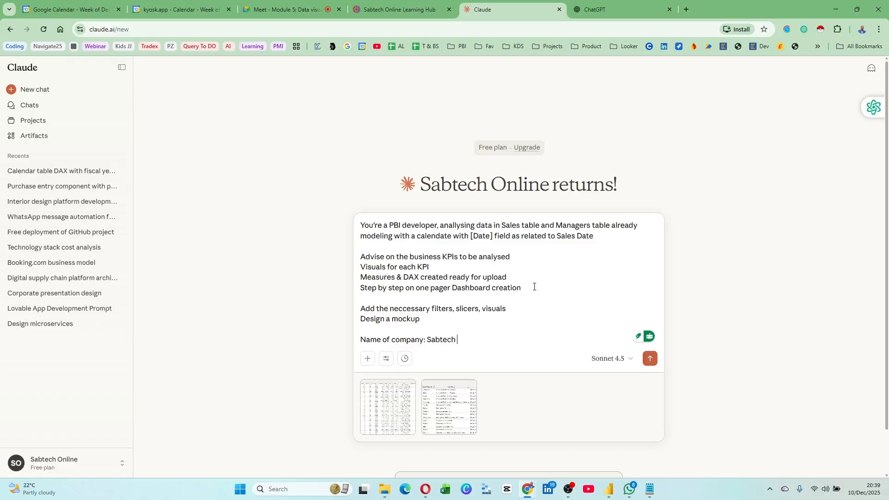
pyautogui.write('Merchandise')
pyautogui.hotkey('shift', 'Return')
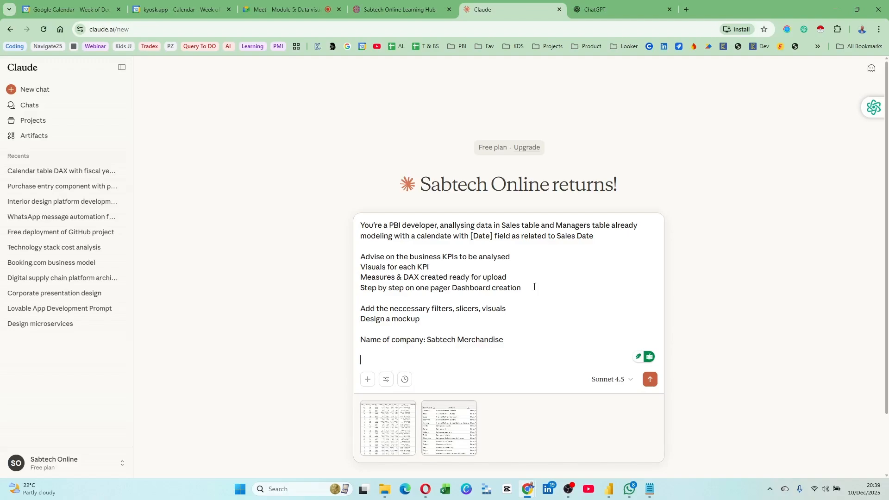
pyautogui.write('Rwerite the prompt to standard')
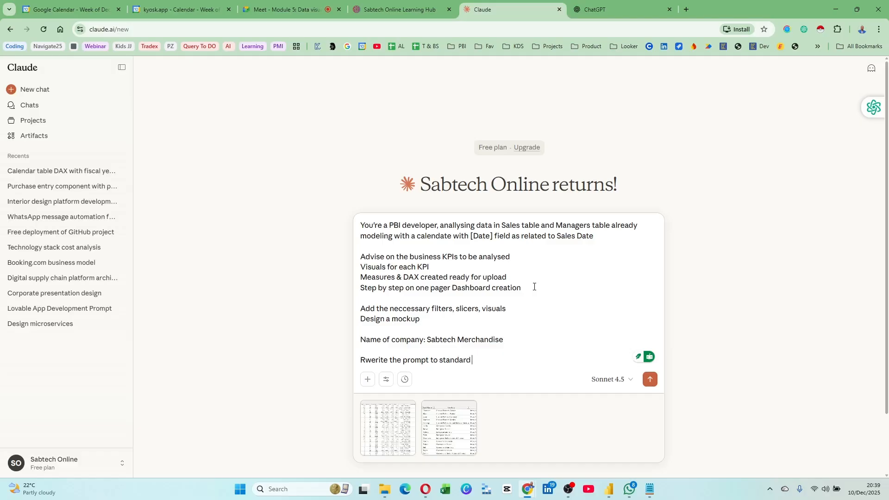
pyautogui.write(' before you execute')
# Review the written prompt from the first line to the last and send it to Claude with both table screenshots.
pyautogui.moveTo(362, 225); pyautogui.dragTo(412, 231)
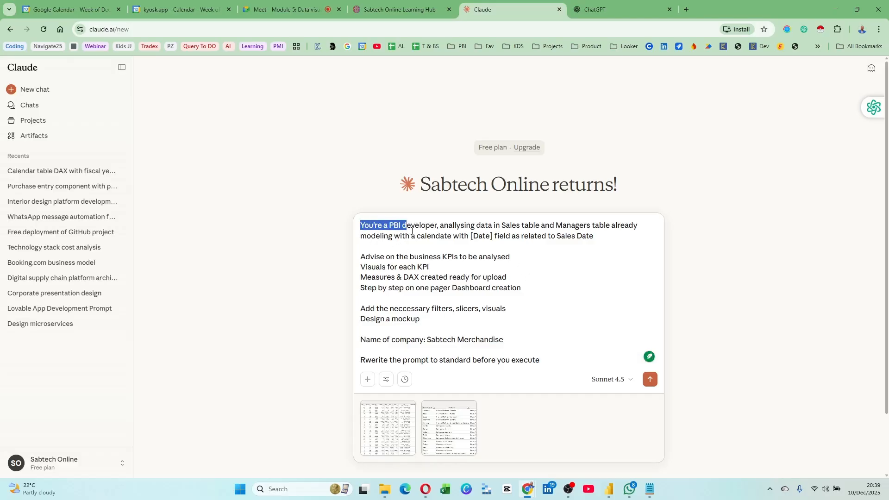
pyautogui.moveTo(475, 225); pyautogui.dragTo(594, 237)
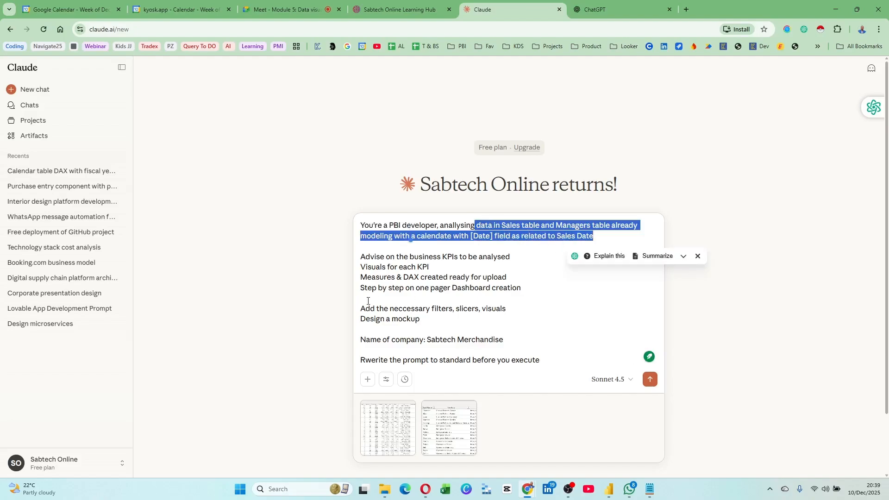
pyautogui.moveTo(361, 257); pyautogui.dragTo(492, 294)
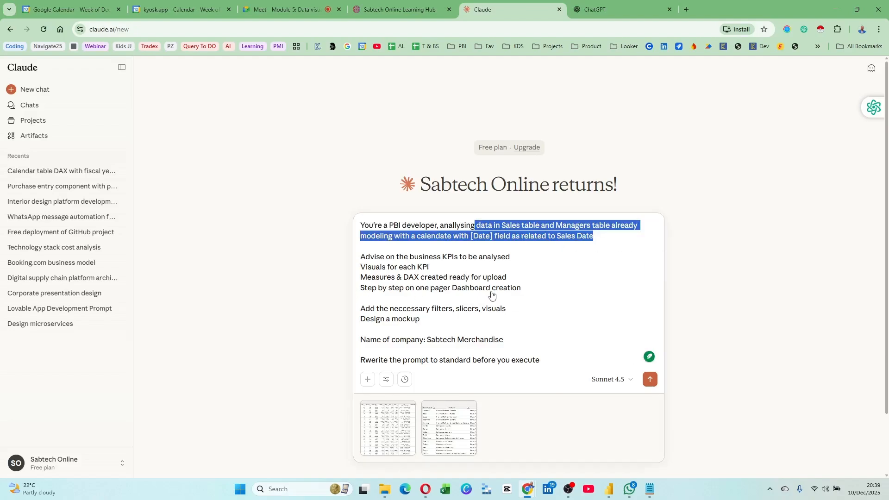
pyautogui.moveTo(361, 308)
pyautogui.mouseDown()
pyautogui.moveTo(419, 320)
pyautogui.moveTo(359, 303)
pyautogui.mouseUp()
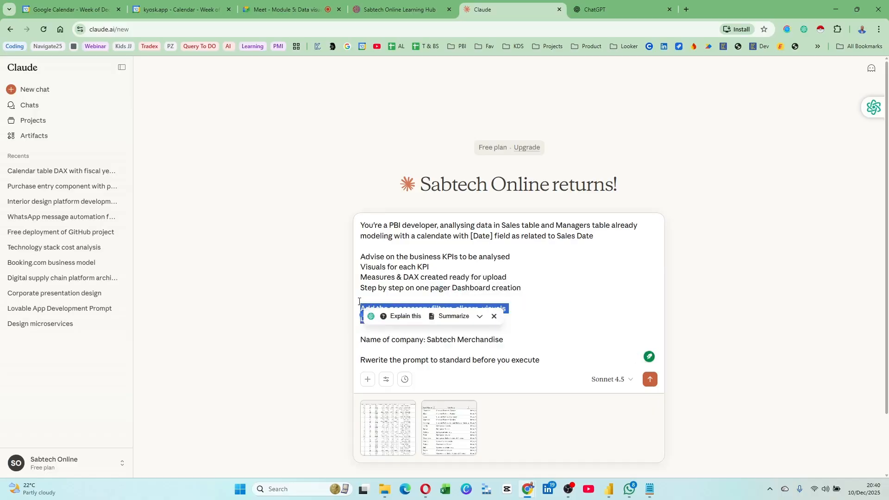
pyautogui.click(453, 335)
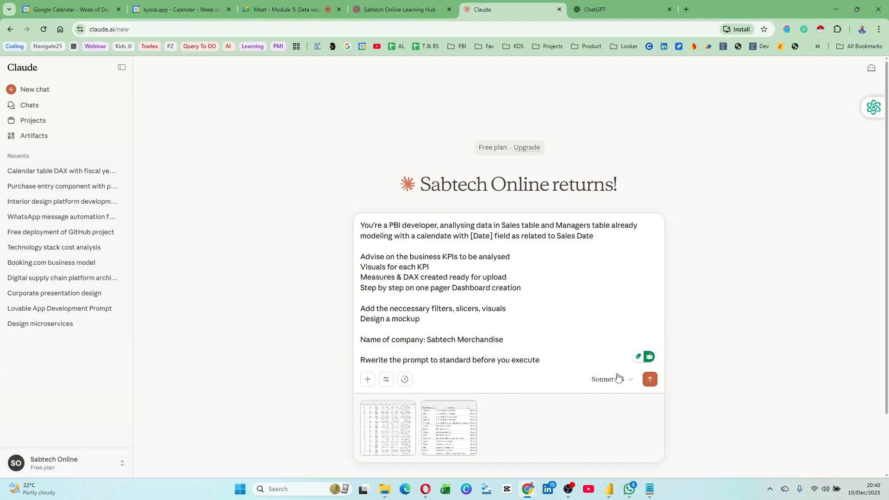
pyautogui.click(650, 379)
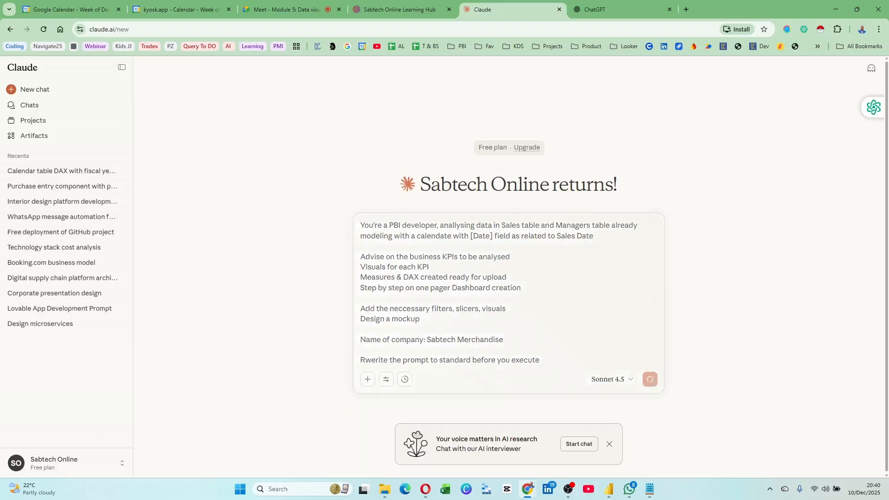
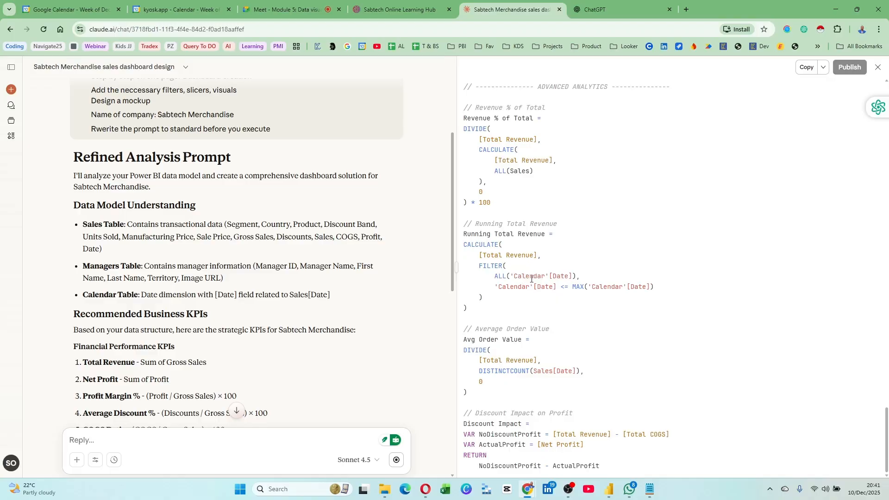
# Examine the generated DAX measures up to their beginning, plus the Data Model Understanding and recommended KPI sections of the response.
pyautogui.scroll(15, 574, 187)
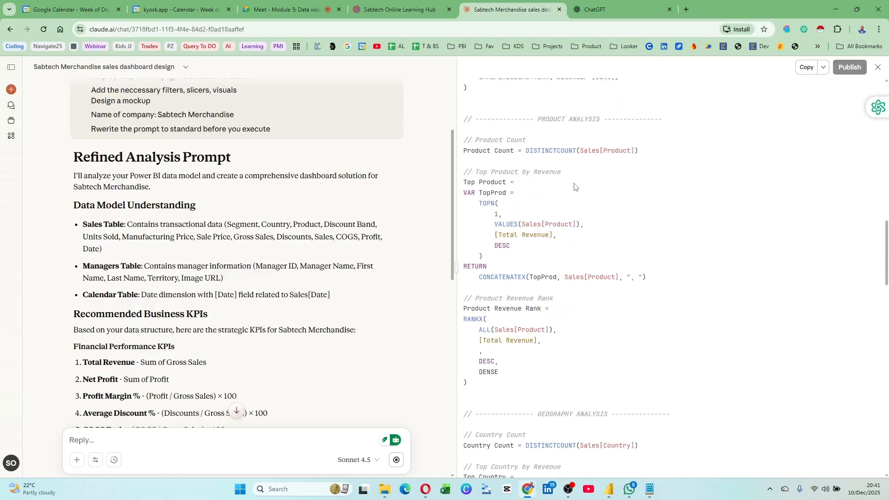
pyautogui.scroll(15, 574, 187)
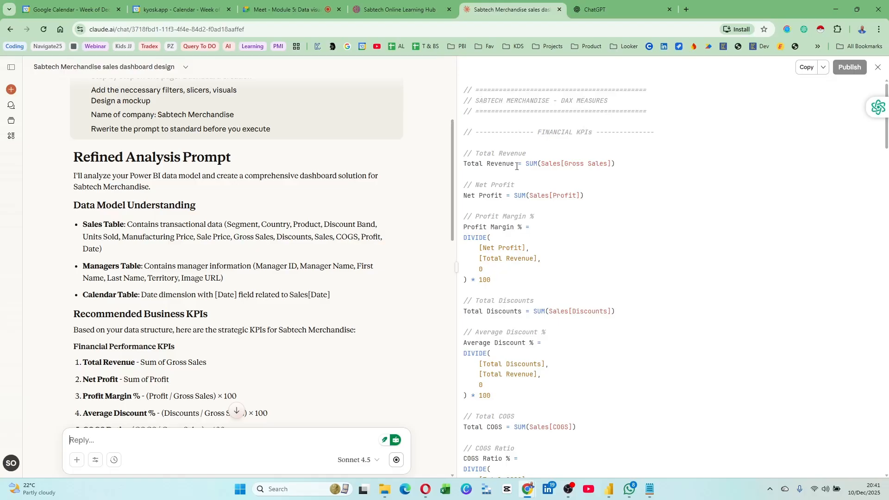
pyautogui.scroll(-2, 278, 227)
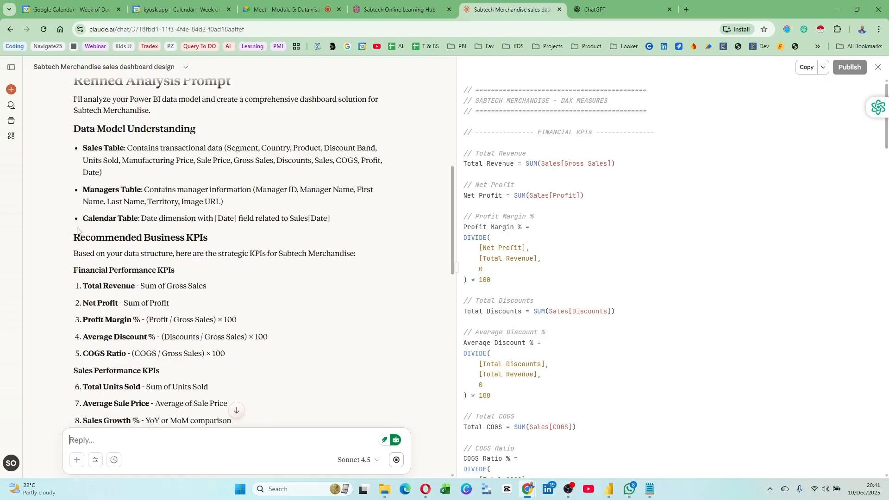
pyautogui.scroll(5, 142, 201)
pyautogui.scroll(-3, 142, 201)
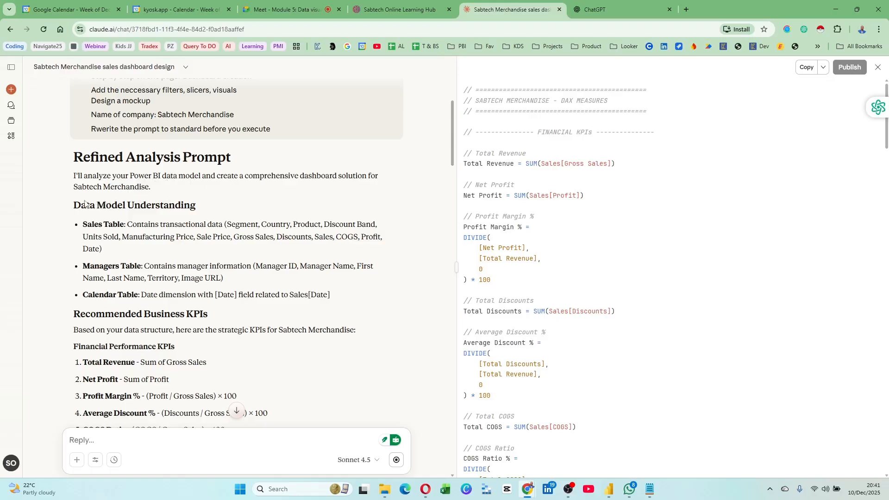
pyautogui.moveTo(74, 205); pyautogui.dragTo(190, 205)
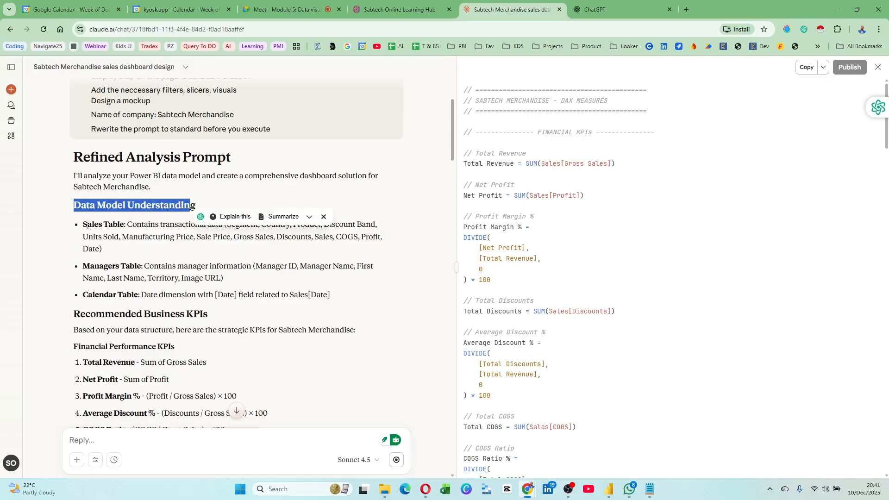
# Read the Sales Table description in the Data Model Understanding section of the response.
pyautogui.click(201, 239)
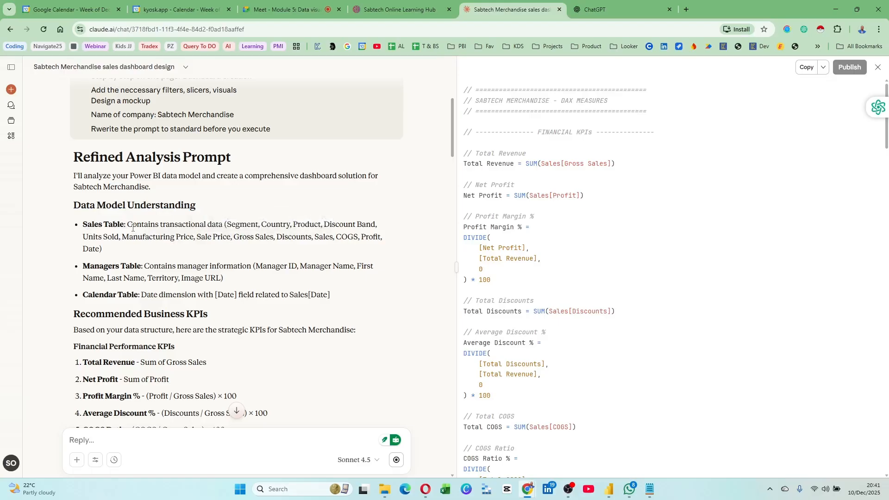
pyautogui.moveTo(128, 225); pyautogui.dragTo(207, 225)
pyautogui.moveTo(259, 232); pyautogui.dragTo(347, 240)
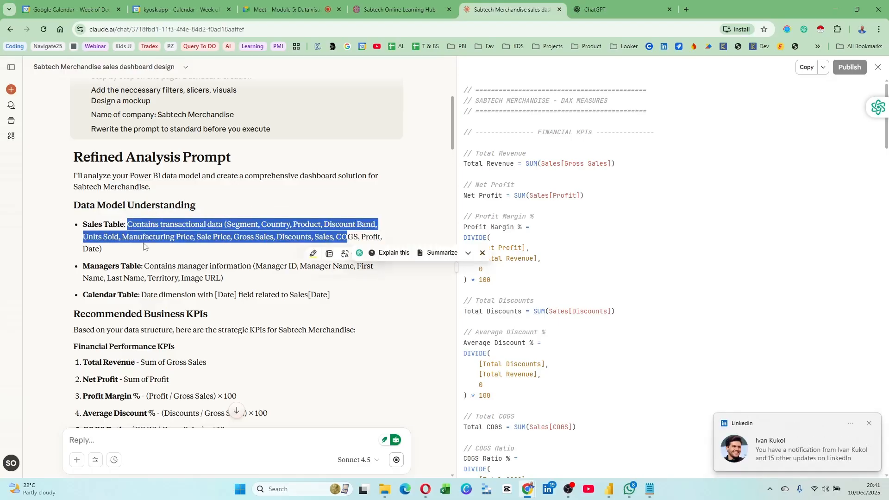
pyautogui.click(249, 316)
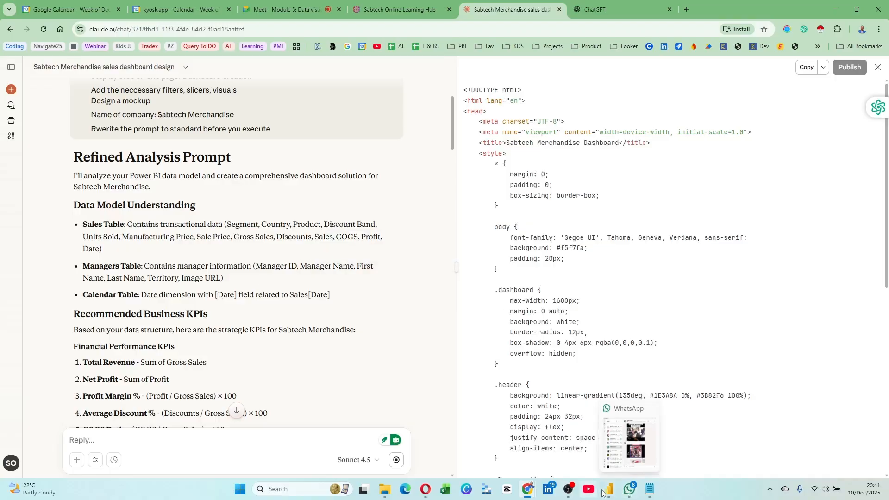
# Switch to Power BI Desktop, inspect the relationships between the model's tables, and return to the Managers table data.
pyautogui.moveTo(606, 490)
pyautogui.click(635, 458)
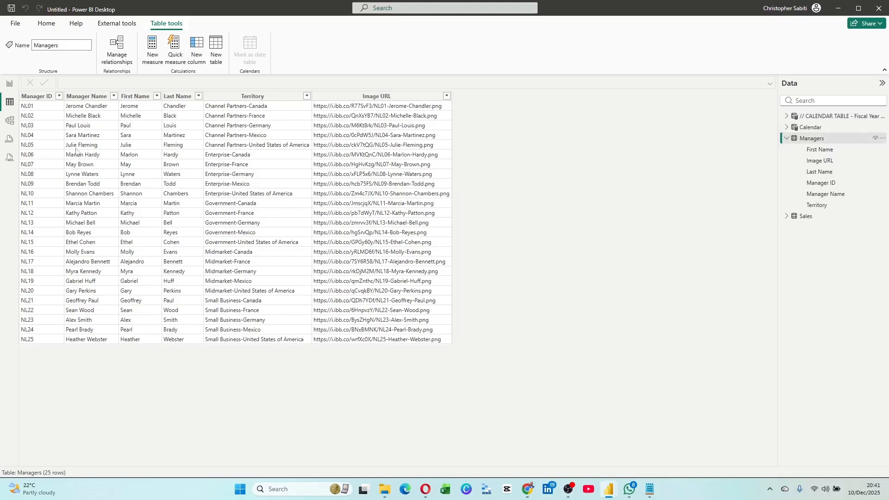
pyautogui.click(9, 121)
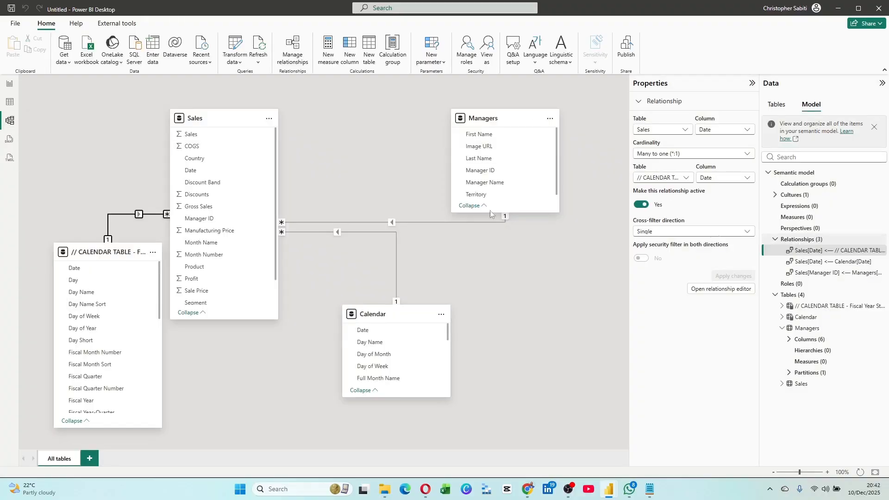
pyautogui.click(9, 102)
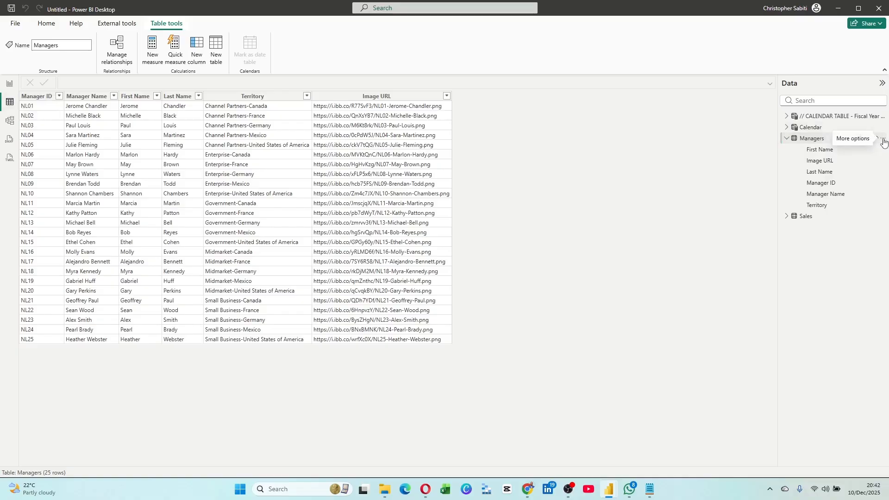
pyautogui.click(883, 143)
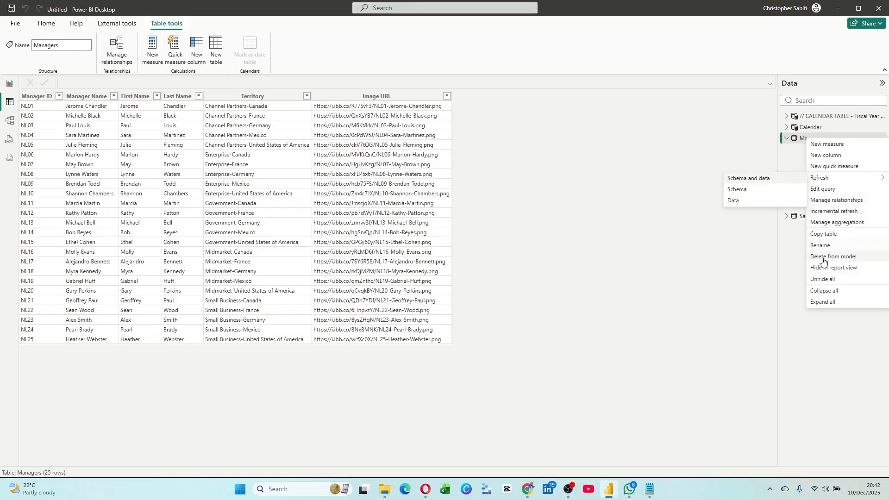
pyautogui.click(825, 189)
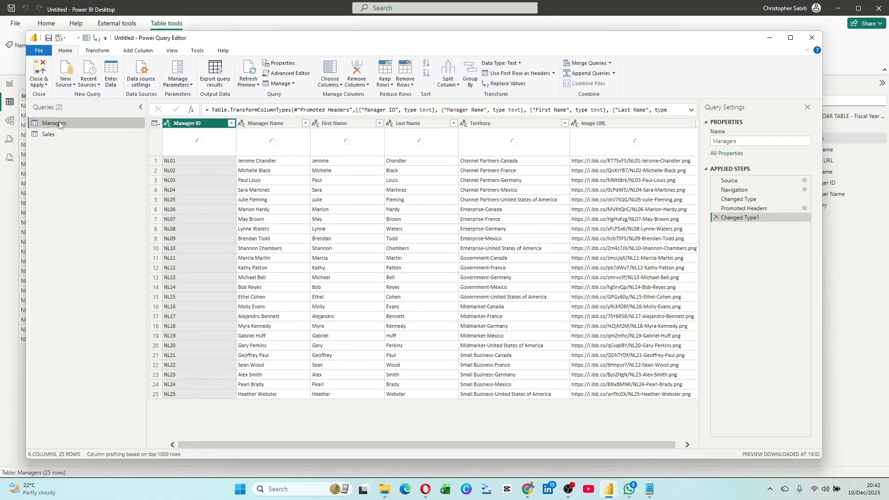
pyautogui.rightClick(59, 125)
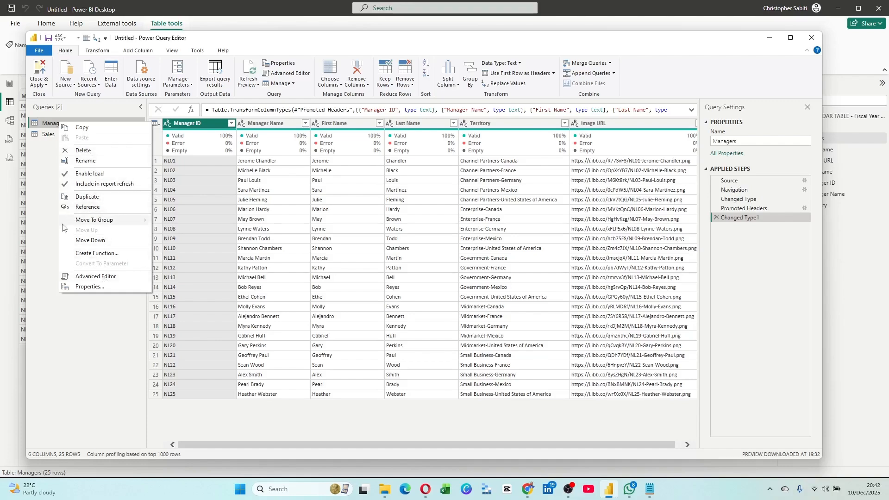
pyautogui.click(49, 200)
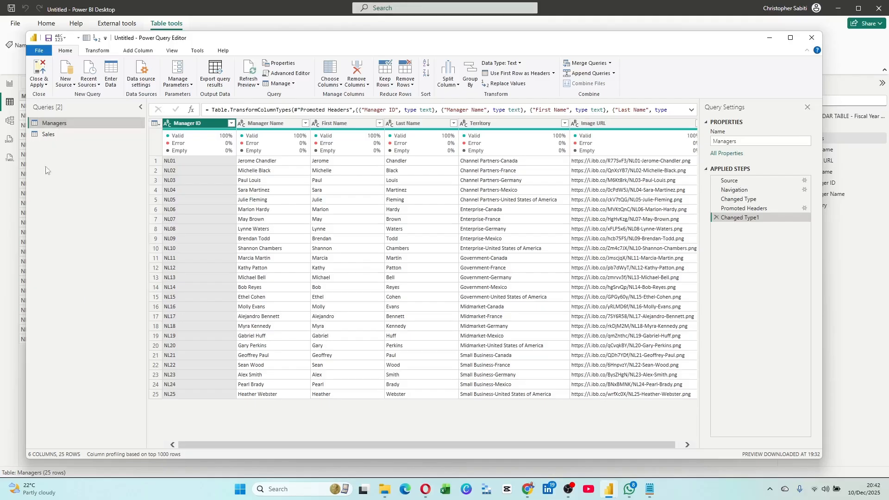
pyautogui.rightClick(49, 128)
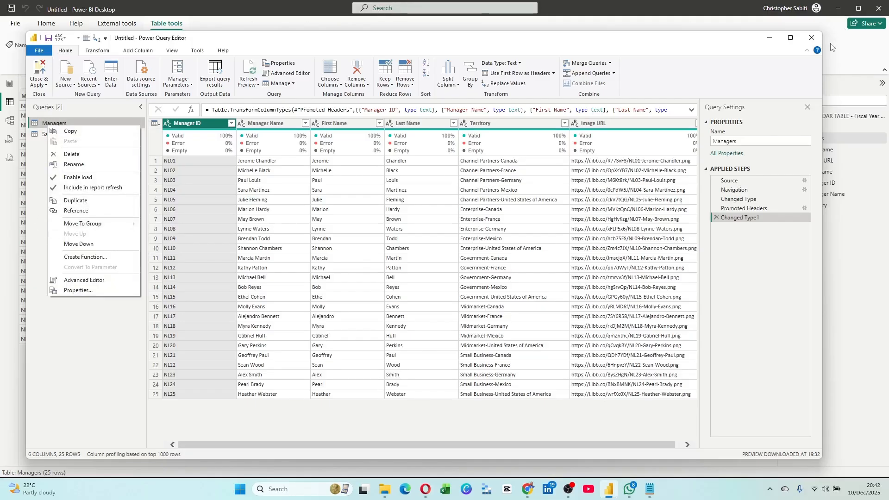
pyautogui.click(811, 38)
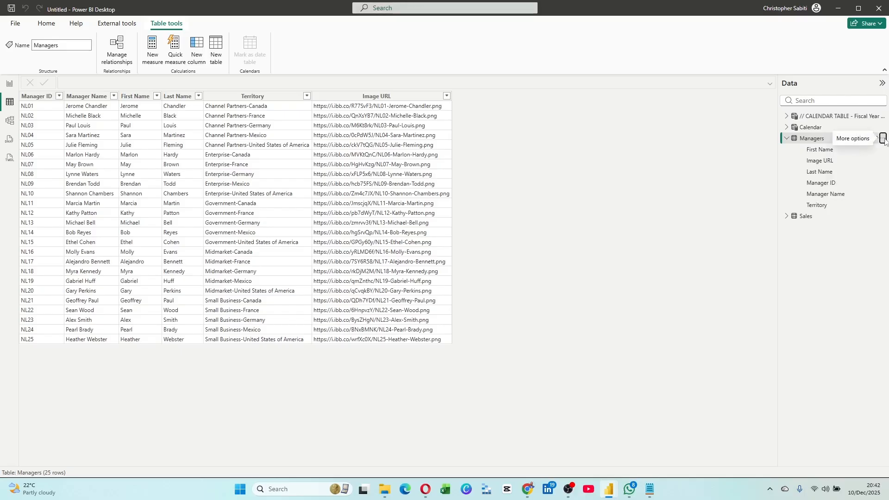
# Copy the whole Managers table from Power BI and paste it into a new blank Excel workbook at cell A1.
pyautogui.click(883, 138)
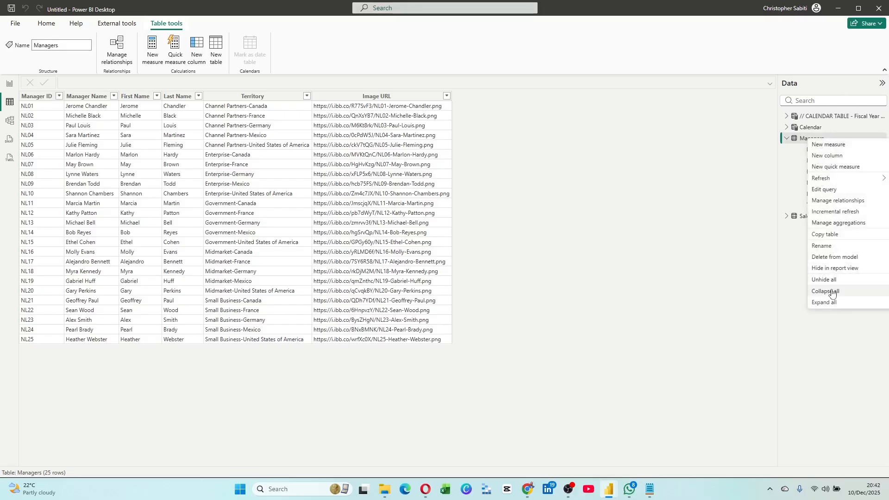
pyautogui.click(832, 236)
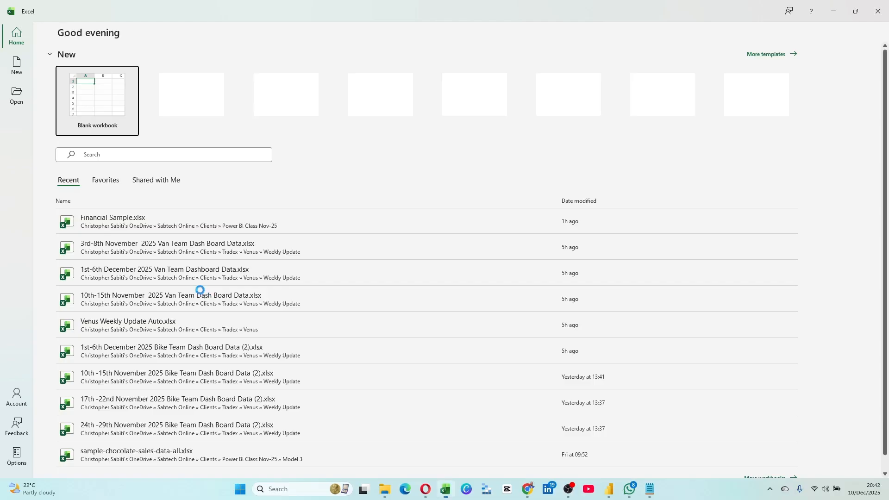
pyautogui.click(95, 105)
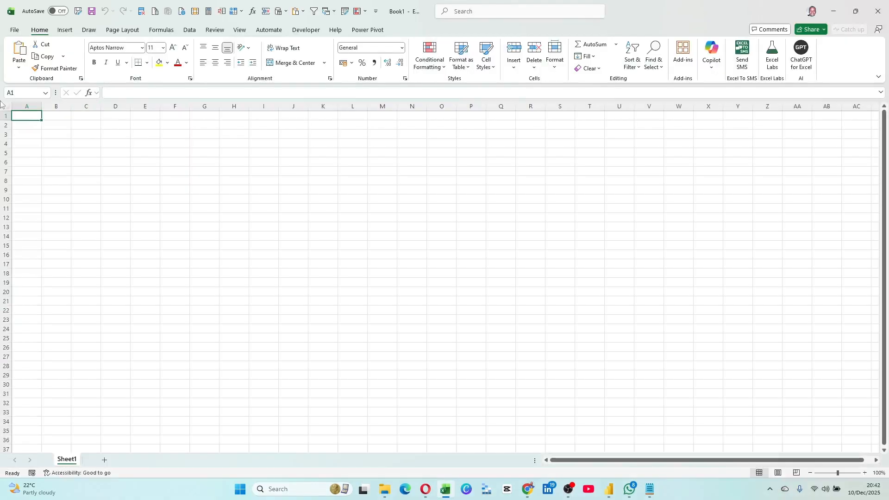
pyautogui.hotkey('ctrl', 'v')
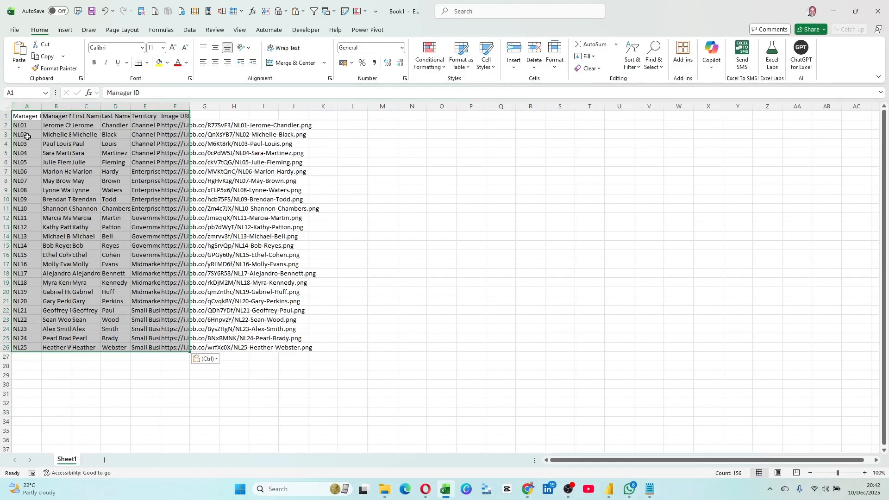
# Clear every record below NL05 in the pasted table and auto-fit the widths of columns A to F.
pyautogui.click(25, 162)
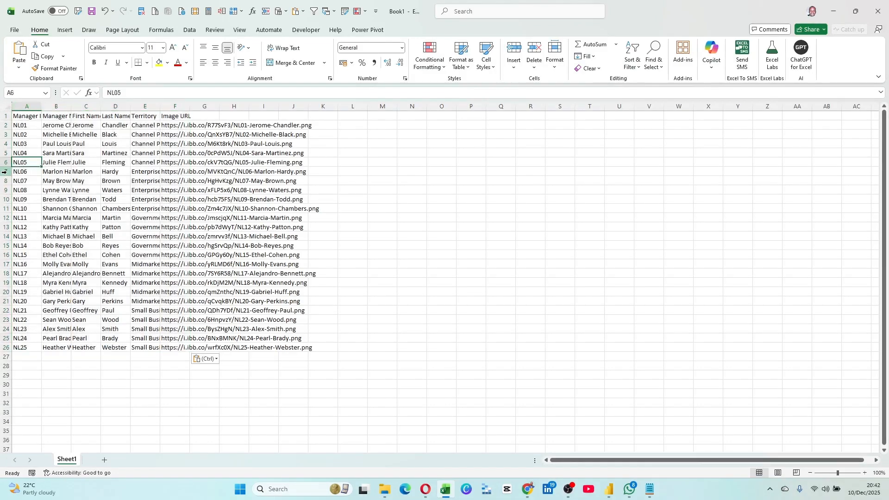
pyautogui.moveTo(4, 171); pyautogui.dragTo(65, 412)
pyautogui.press('Delete')
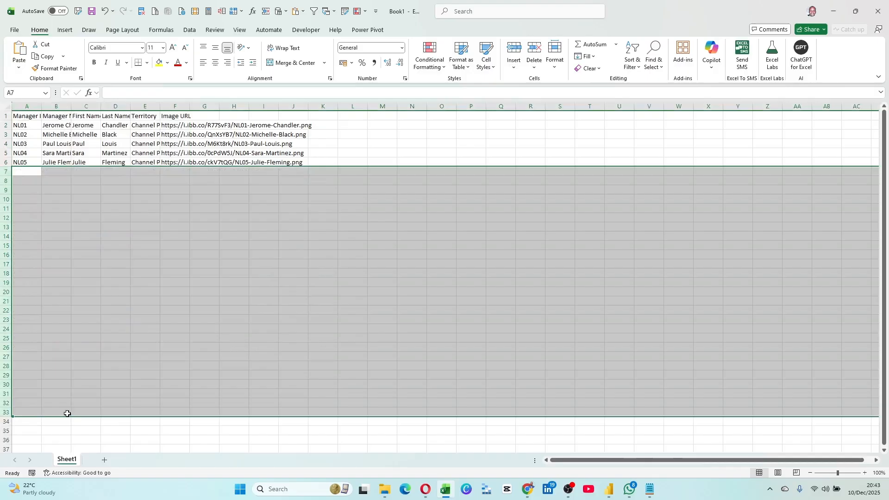
pyautogui.click(104, 297)
pyautogui.moveTo(37, 106); pyautogui.dragTo(181, 98)
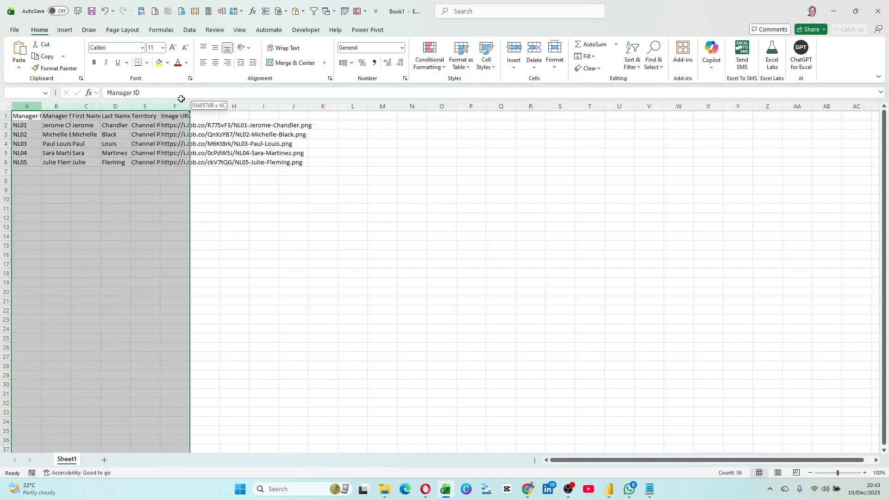
pyautogui.doubleClick(160, 106)
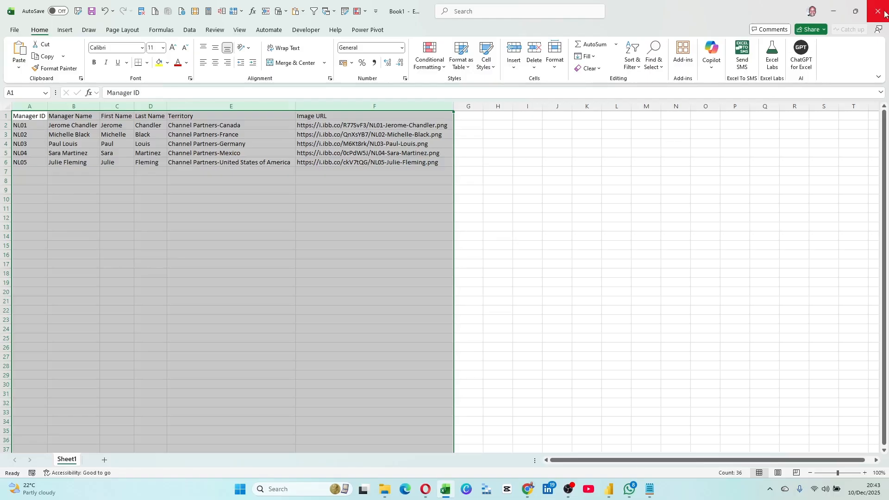
# Minimize Excel, return to the Claude chat in Chrome, and review the Data Model Understanding and Recommended Business KPIs sections.
pyautogui.click(834, 11)
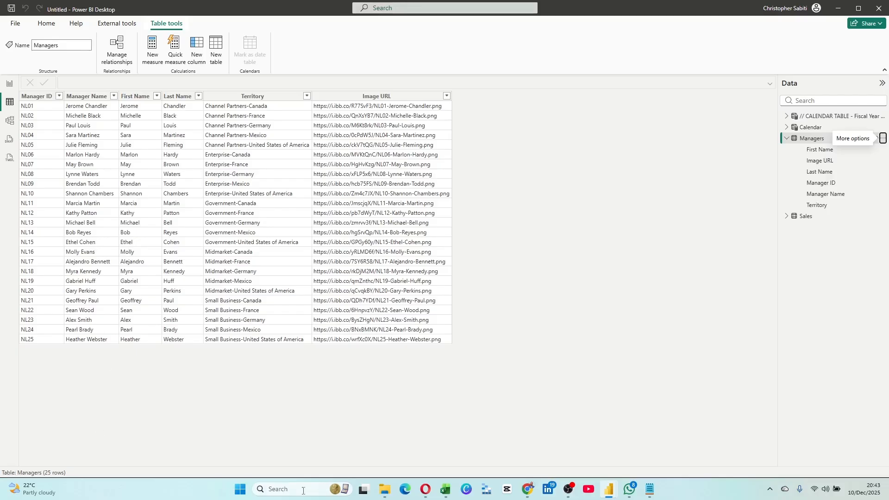
pyautogui.moveTo(527, 490)
pyautogui.click(504, 456)
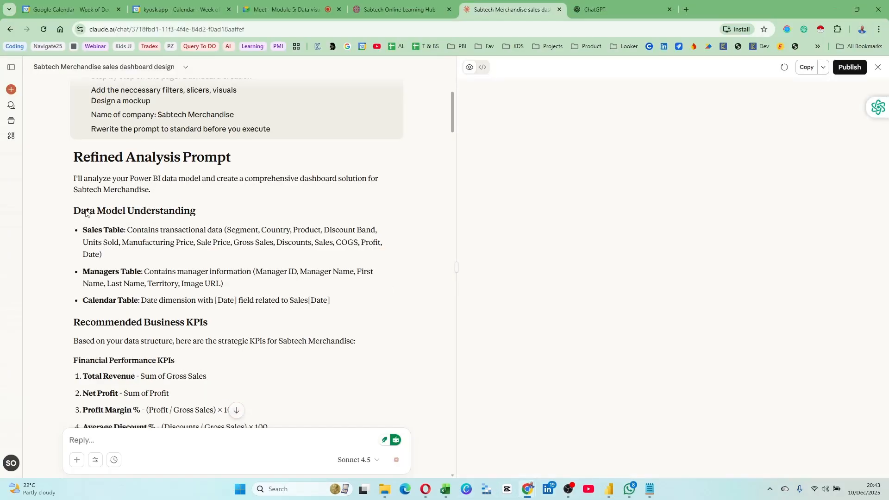
pyautogui.moveTo(77, 209); pyautogui.dragTo(172, 272)
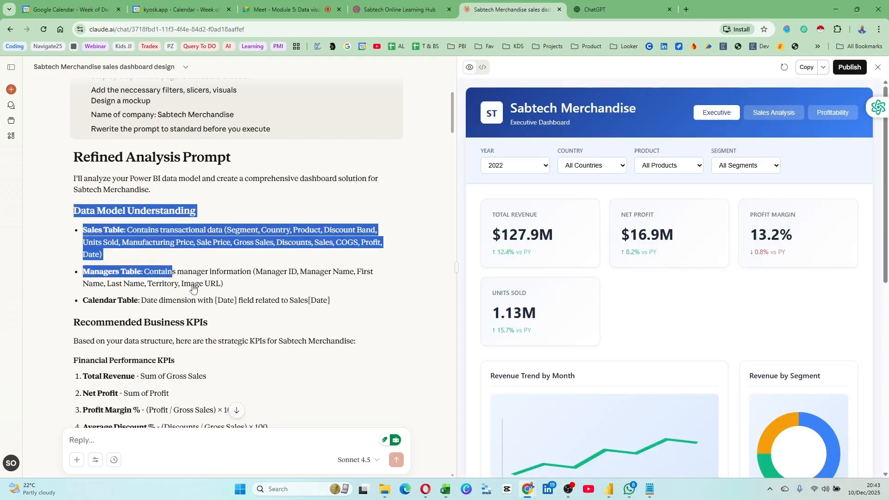
pyautogui.click(84, 250)
pyautogui.scroll(-2, 82, 244)
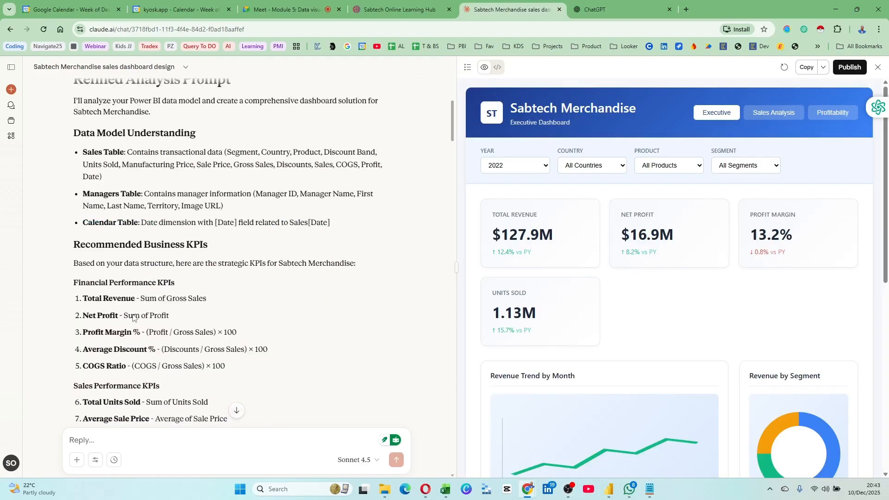
pyautogui.moveTo(73, 228); pyautogui.dragTo(212, 351)
pyautogui.scroll(-2, 247, 295)
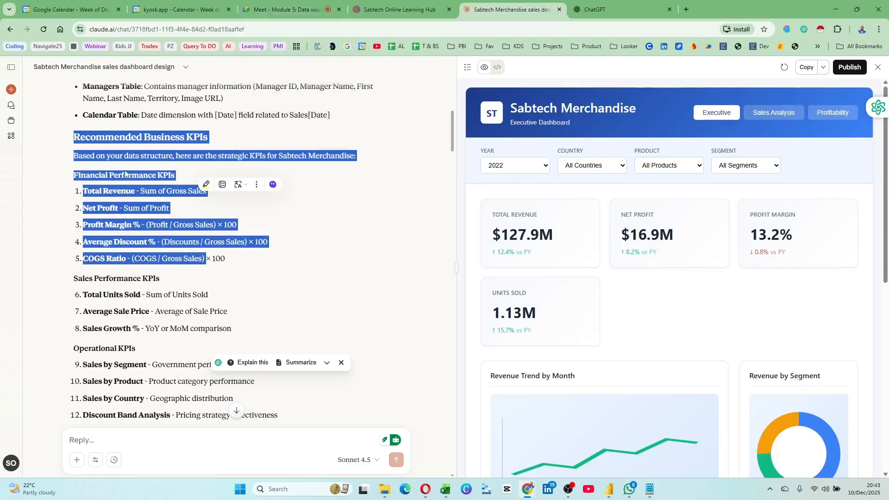
pyautogui.click(147, 224)
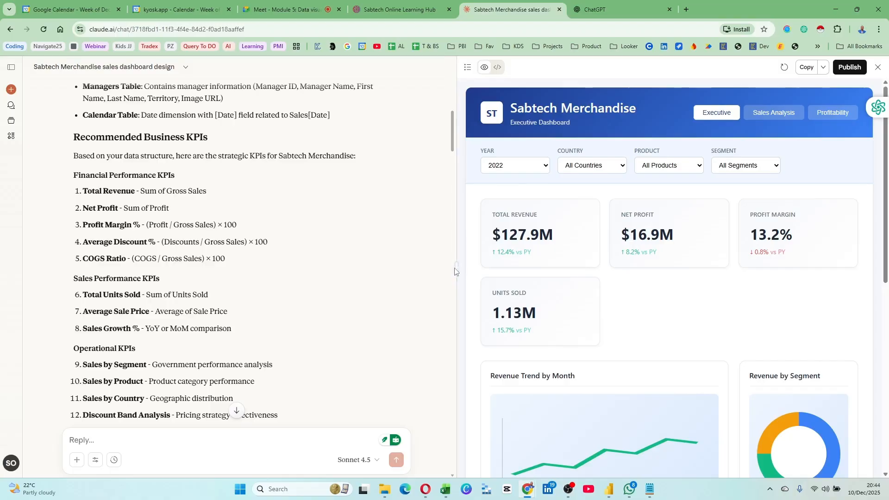
# Widen the dashboard mockup preview and examine its KPI cards, revenue charts, country map and product performance table.
pyautogui.moveTo(454, 267); pyautogui.dragTo(160, 277)
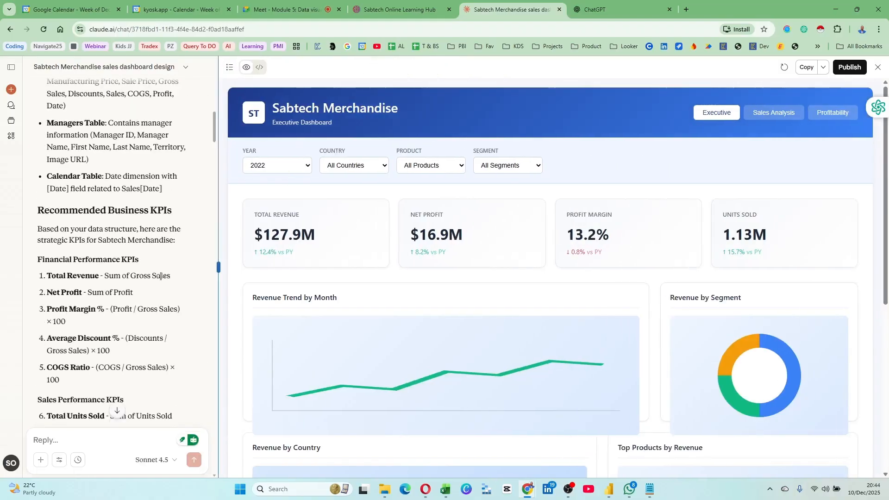
pyautogui.scroll(-6, 523, 296)
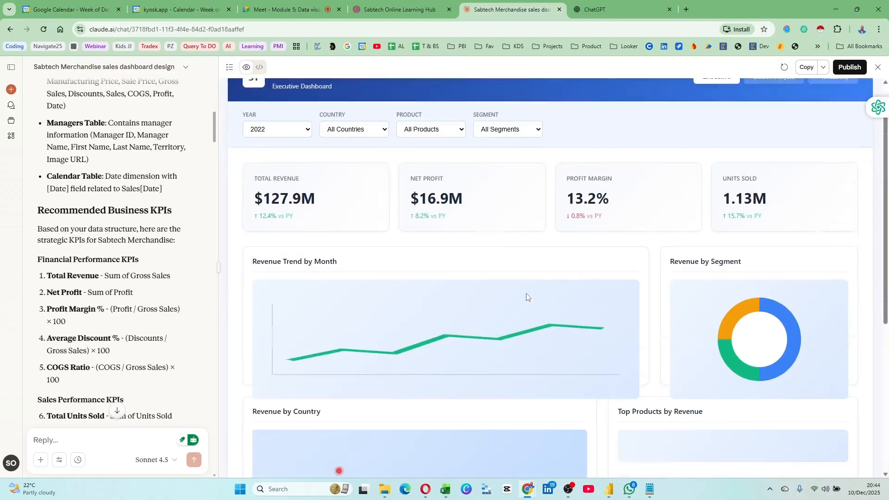
pyautogui.scroll(-1, 527, 295)
pyautogui.scroll(7, 527, 295)
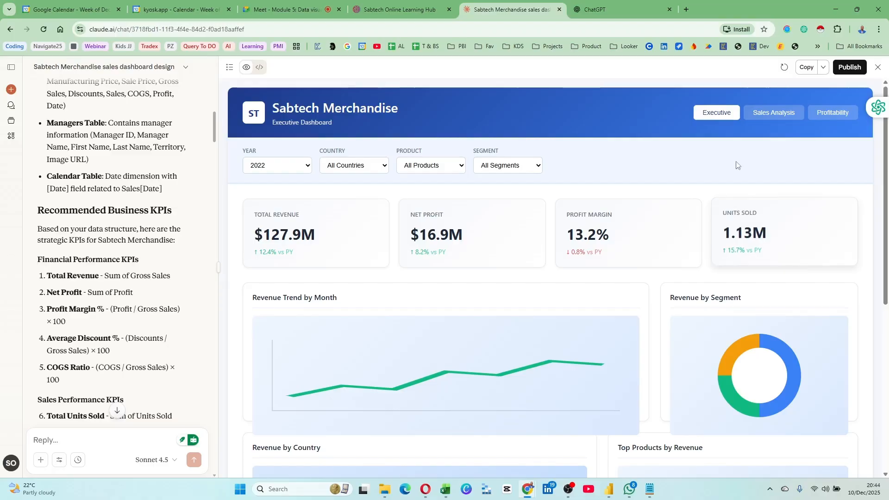
pyautogui.scroll(-5, 693, 264)
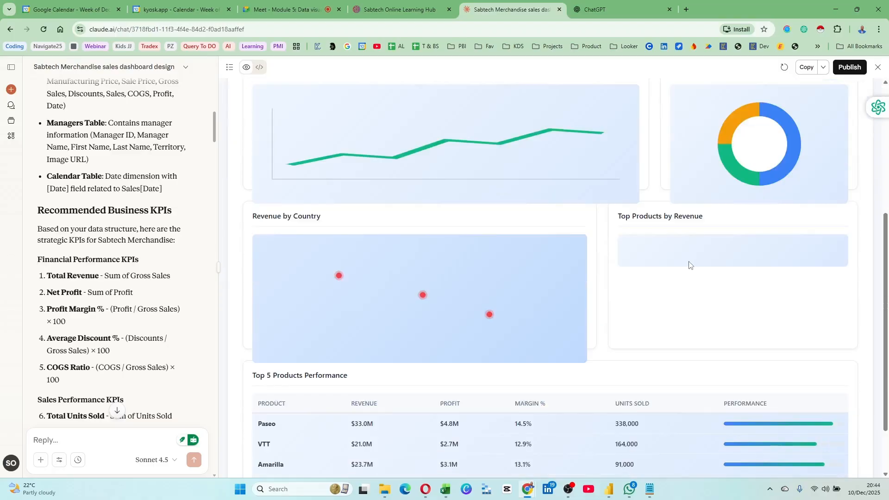
pyautogui.scroll(-2, 689, 265)
pyautogui.scroll(5, 688, 264)
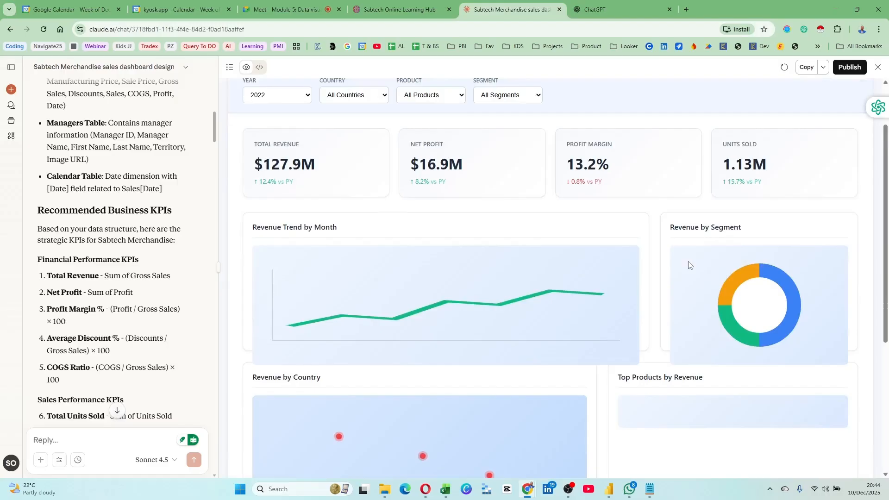
pyautogui.scroll(2, 661, 274)
# Check the choices in the mockup's Year, Country, Product and Segment filters and try opening the Sales Analysis page.
pyautogui.click(268, 165)
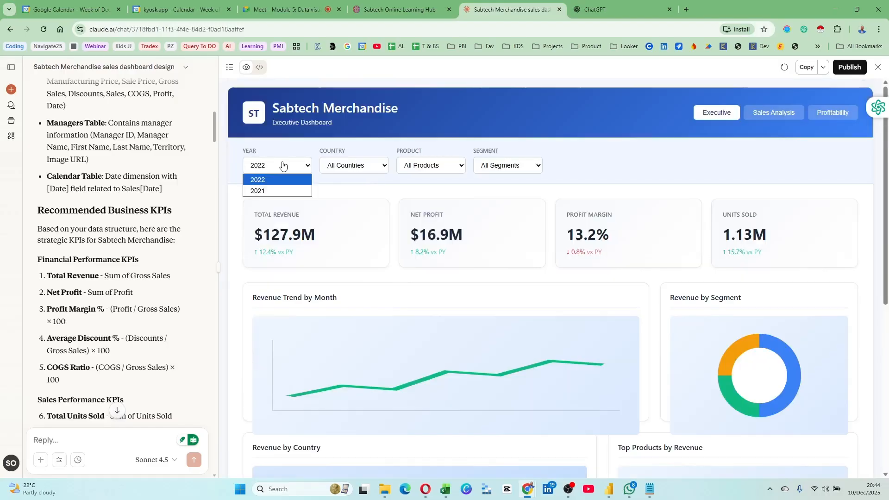
pyautogui.click(336, 171)
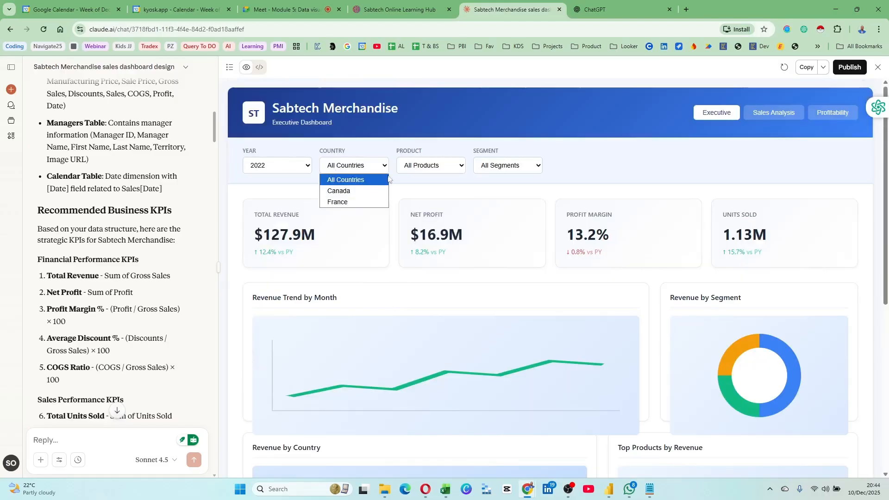
pyautogui.click(430, 167)
pyautogui.click(508, 169)
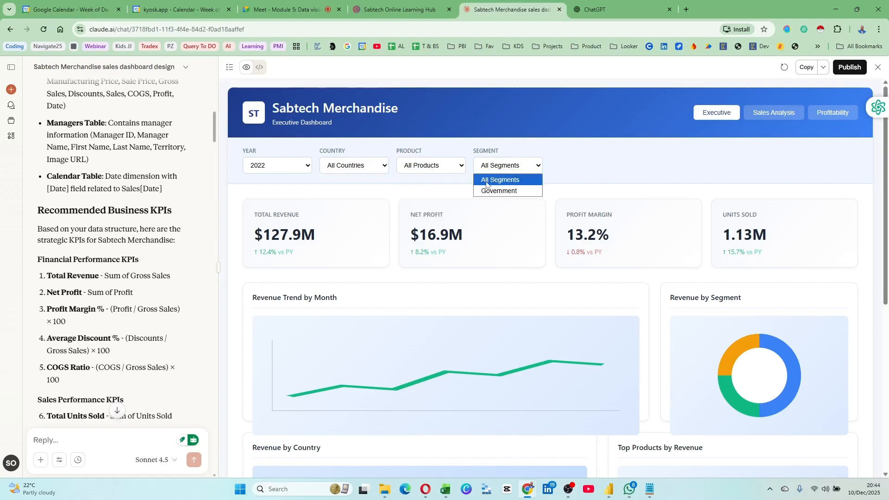
pyautogui.click(780, 117)
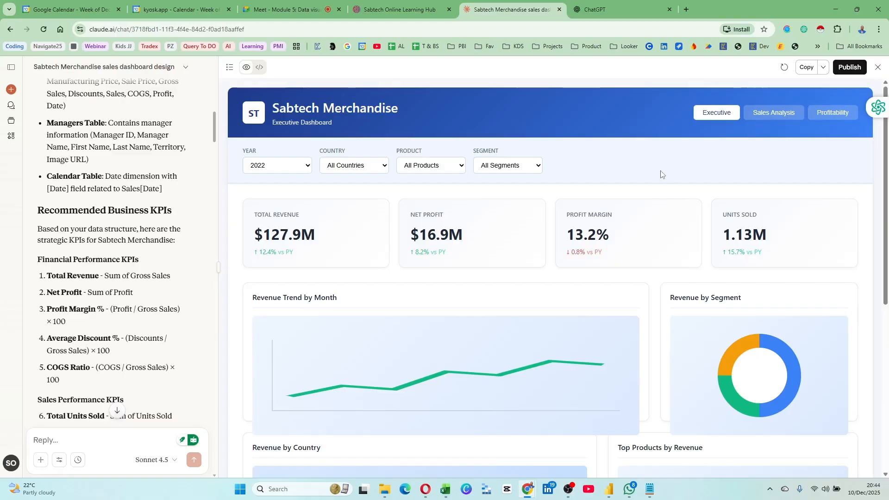
# Examine the mockup's KPI cards, revenue trend, segment and country charts, and the Top 5 Products Performance table.
pyautogui.scroll(-1, 444, 229)
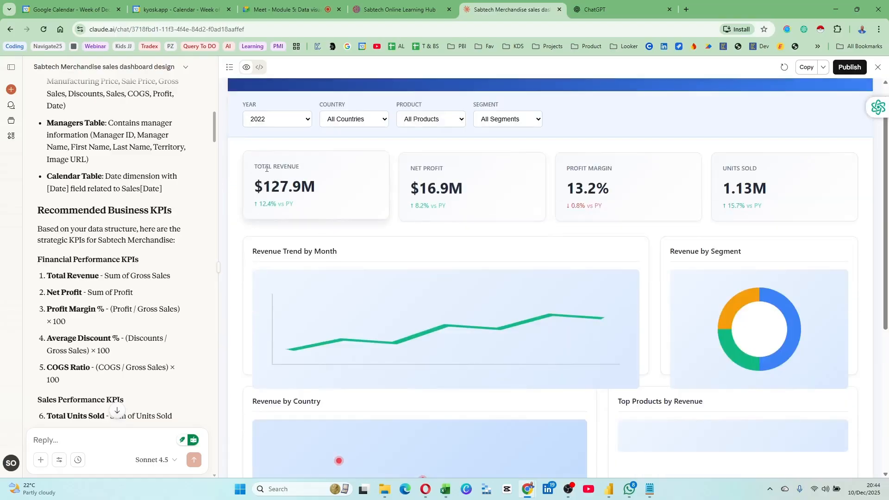
pyautogui.moveTo(266, 168); pyautogui.dragTo(341, 206)
pyautogui.moveTo(414, 168); pyautogui.dragTo(729, 207)
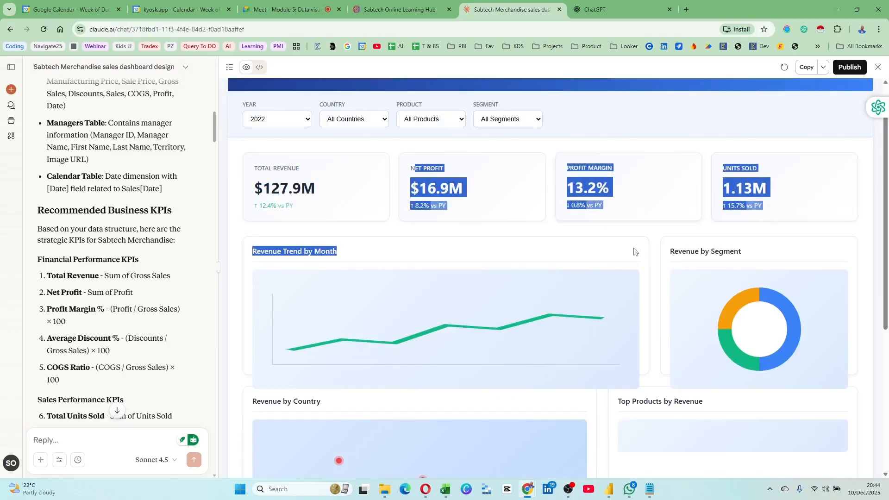
pyautogui.scroll(-4, 634, 252)
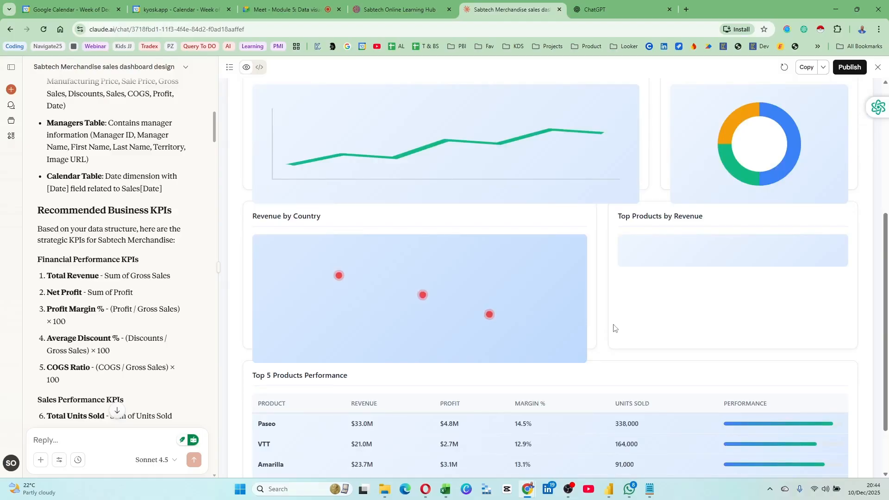
pyautogui.scroll(-2, 636, 305)
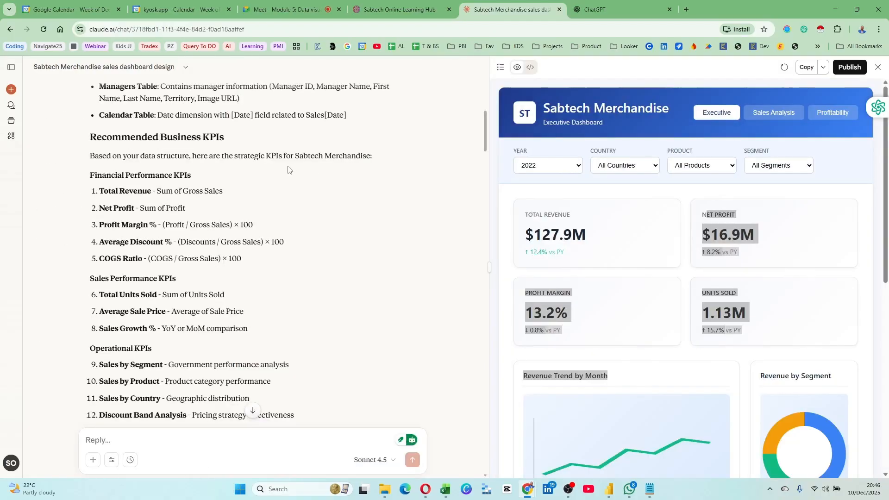
# Review the recommended Financial, Sales Performance and Operational KPIs in Claude's reply, down to the DAX Measures section.
pyautogui.scroll(-1, 287, 170)
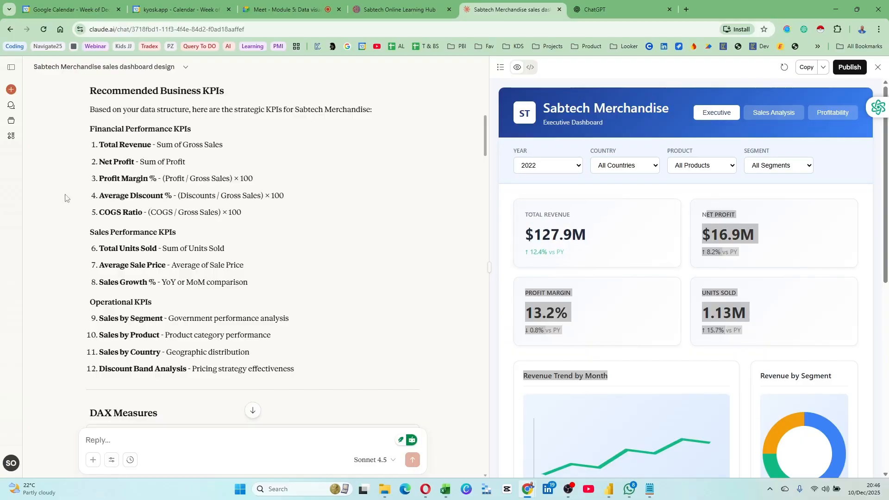
pyautogui.moveTo(93, 130); pyautogui.dragTo(210, 214)
pyautogui.click(142, 141)
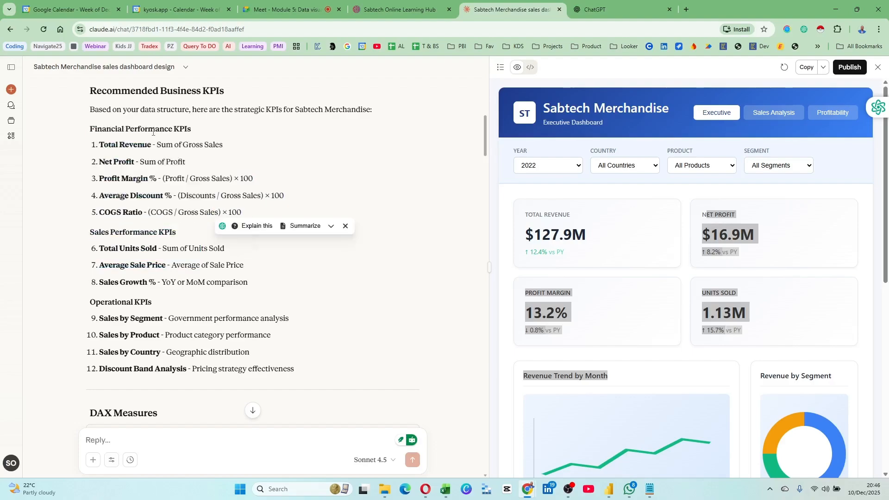
pyautogui.moveTo(102, 143); pyautogui.dragTo(199, 214)
pyautogui.moveTo(104, 248); pyautogui.dragTo(211, 282)
pyautogui.scroll(-3, 127, 264)
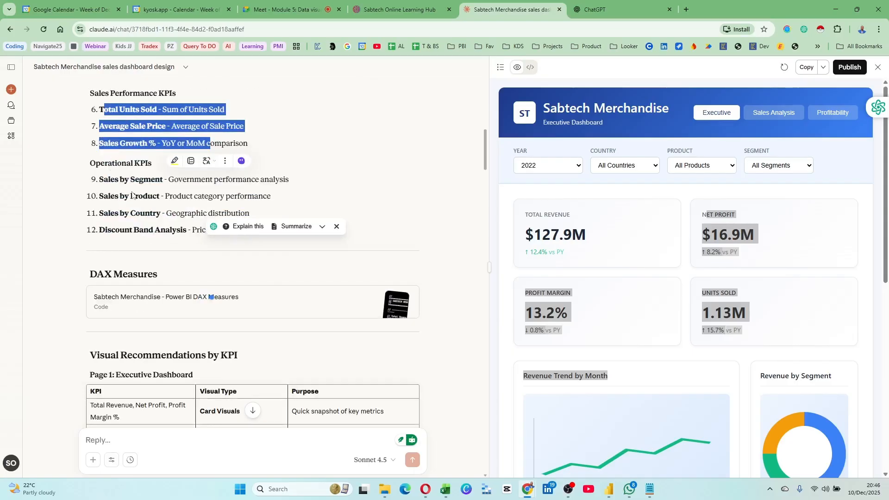
pyautogui.scroll(-2, 161, 222)
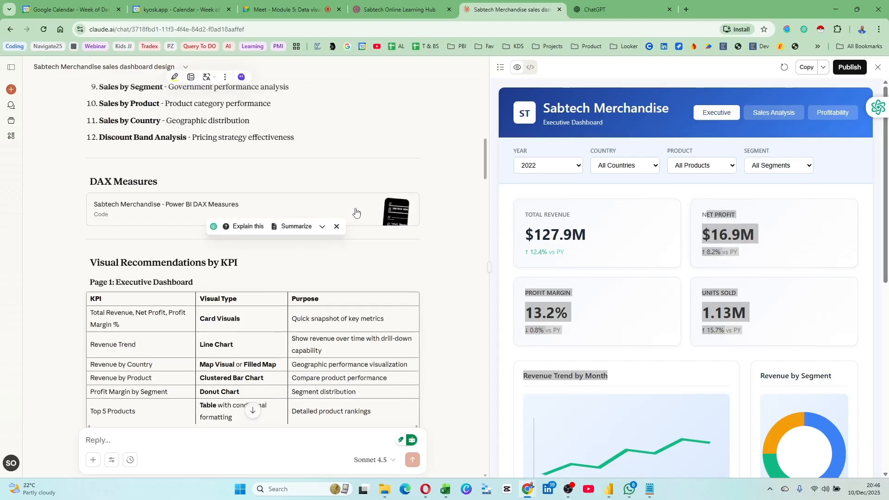
# Open the Sabtech Merchandise Power BI DAX Measures code from the reply and look through its financial and sales measures.
pyautogui.click(531, 70)
pyautogui.click(517, 67)
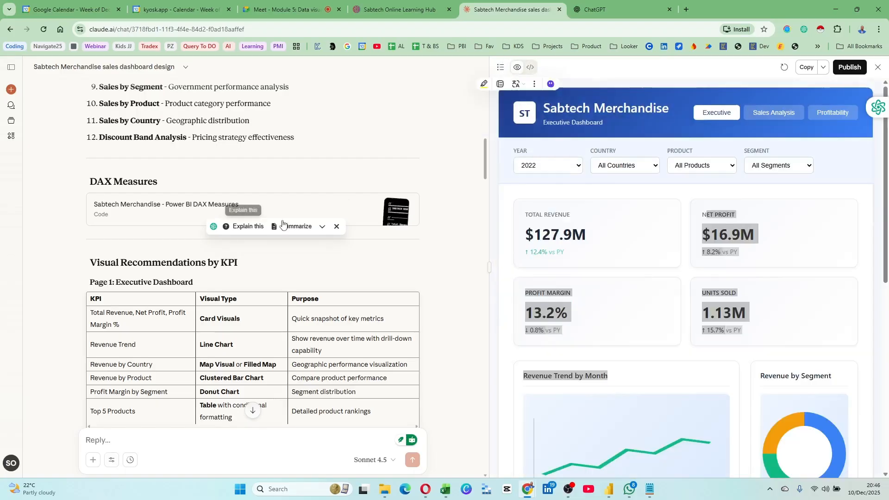
pyautogui.click(398, 214)
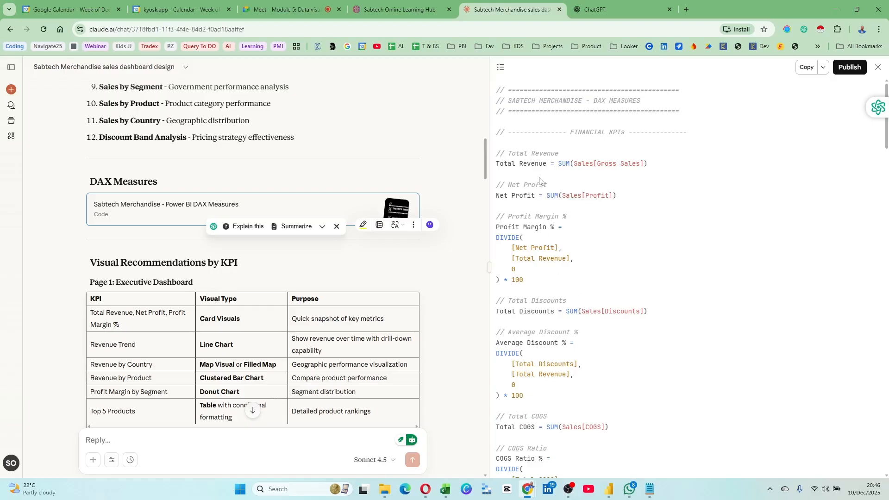
pyautogui.scroll(-7, 509, 157)
pyautogui.scroll(5, 535, 185)
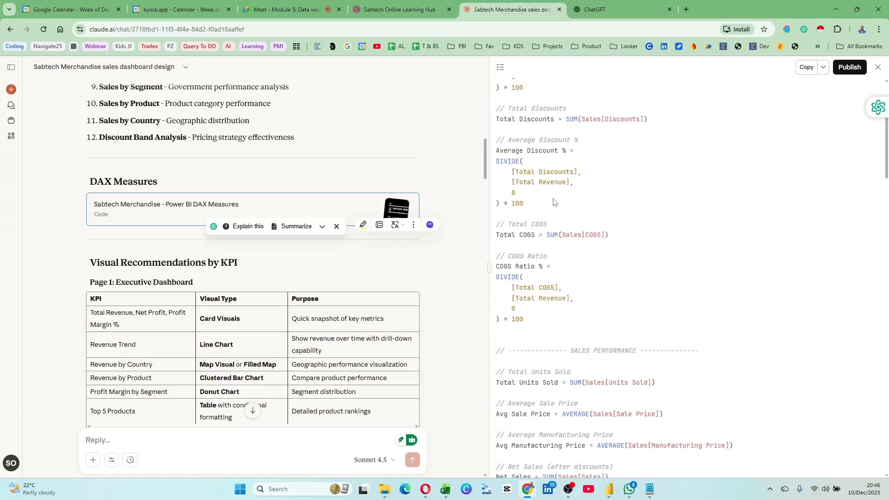
pyautogui.scroll(2, 536, 185)
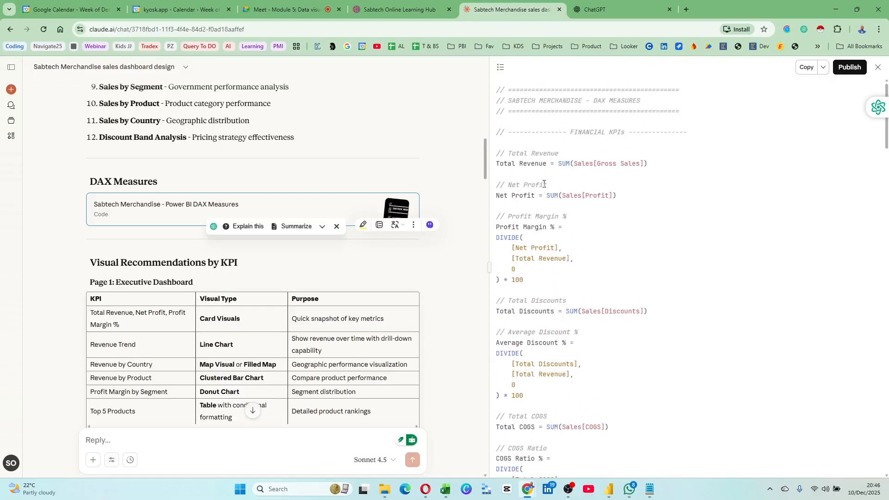
# Copy the Total Revenue comment and formula from the DAX code and switch to the untitled Power BI Desktop file.
pyautogui.moveTo(498, 155); pyautogui.dragTo(660, 167)
pyautogui.hotkey('ctrl', 'c')
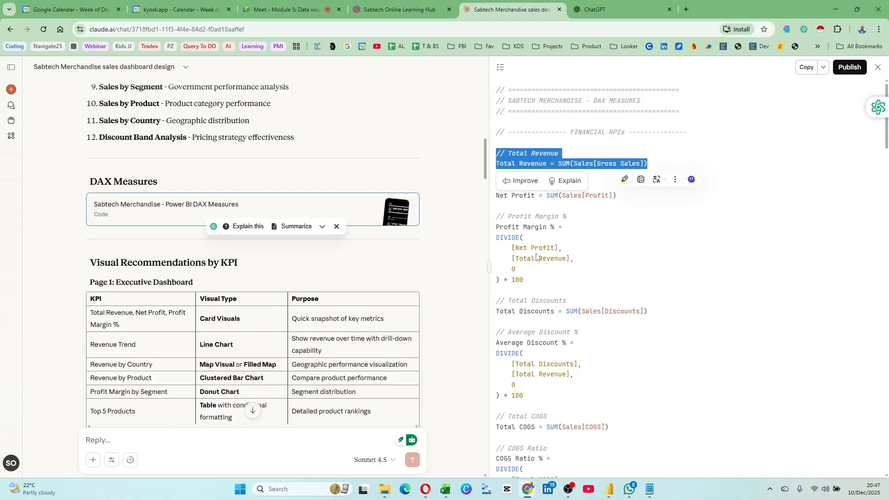
pyautogui.moveTo(608, 490)
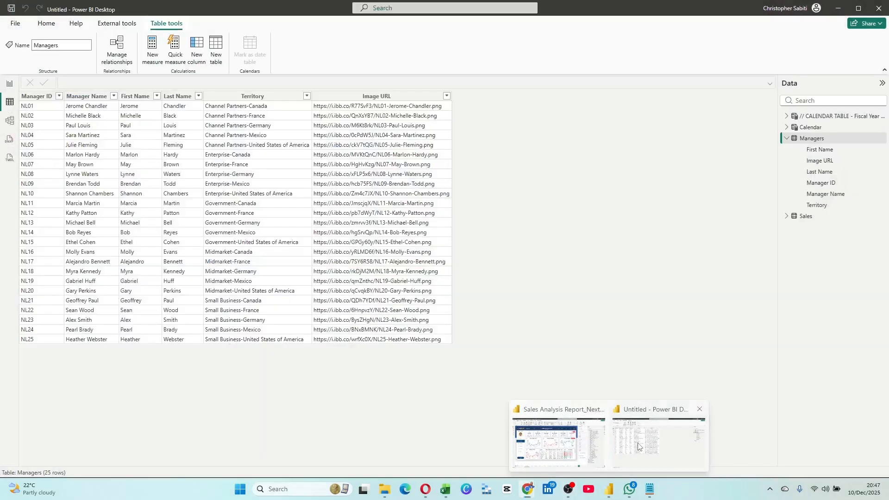
pyautogui.click(638, 446)
# Show the report canvas and collapse the Calendar, Sales and Managers tables in the field list.
pyautogui.click(10, 84)
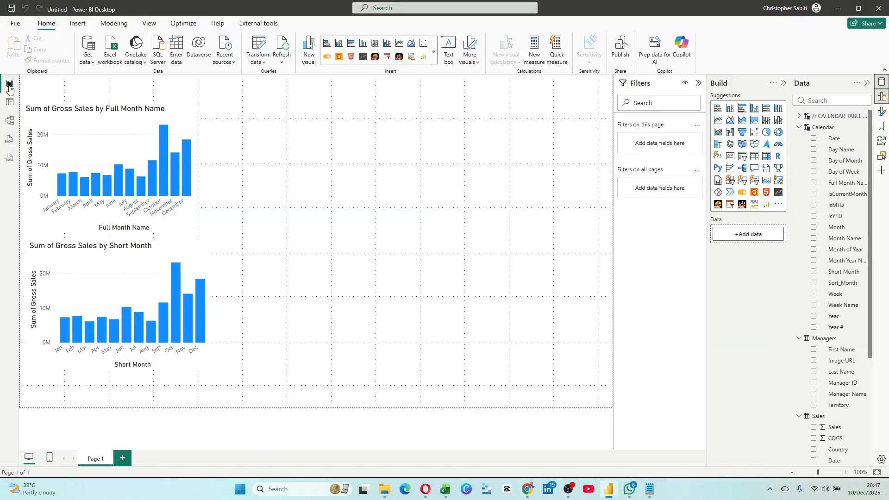
pyautogui.click(803, 129)
pyautogui.click(800, 216)
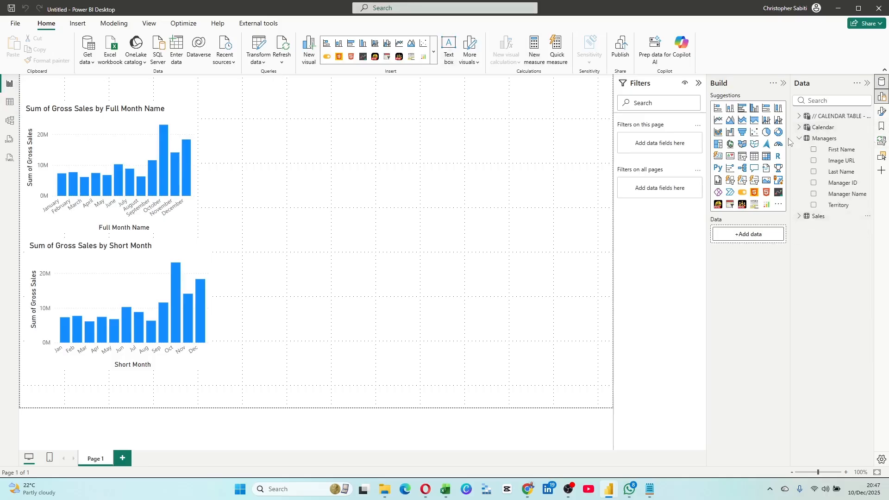
pyautogui.click(801, 138)
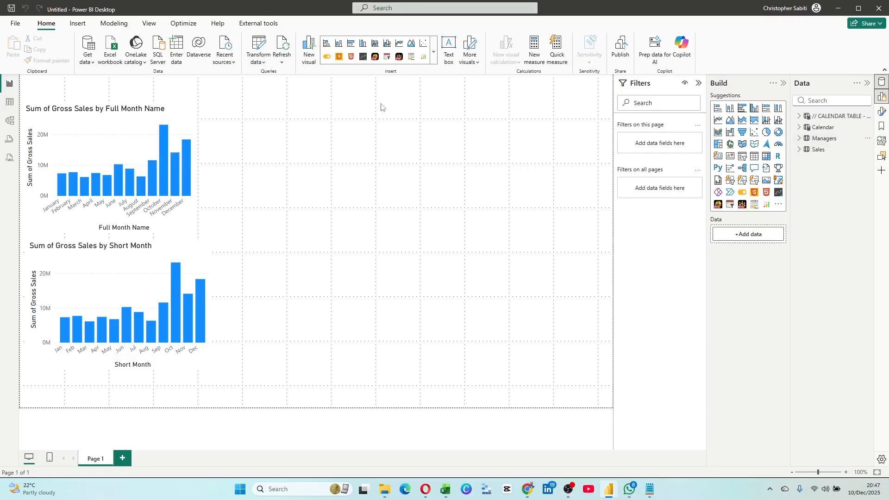
# Create an empty manually entered table named TblMeasure and load it into the model.
pyautogui.click(175, 46)
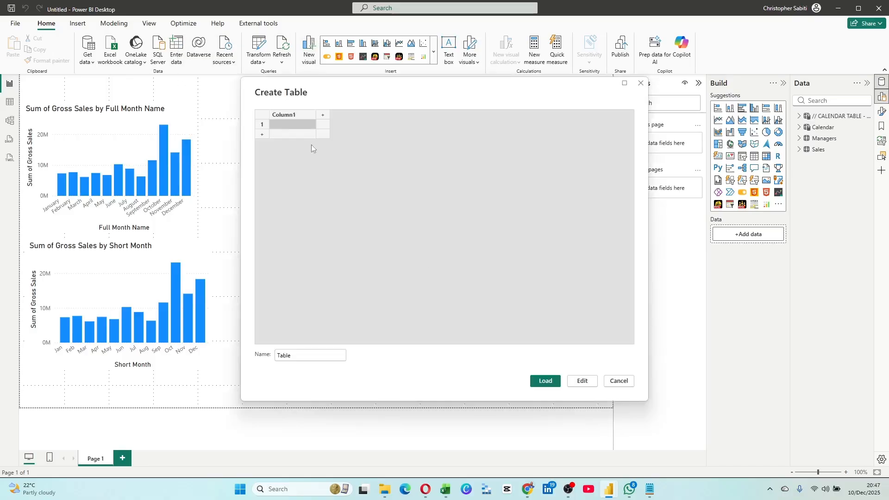
pyautogui.click(298, 355)
pyautogui.hotkey('ctrl', 'a')
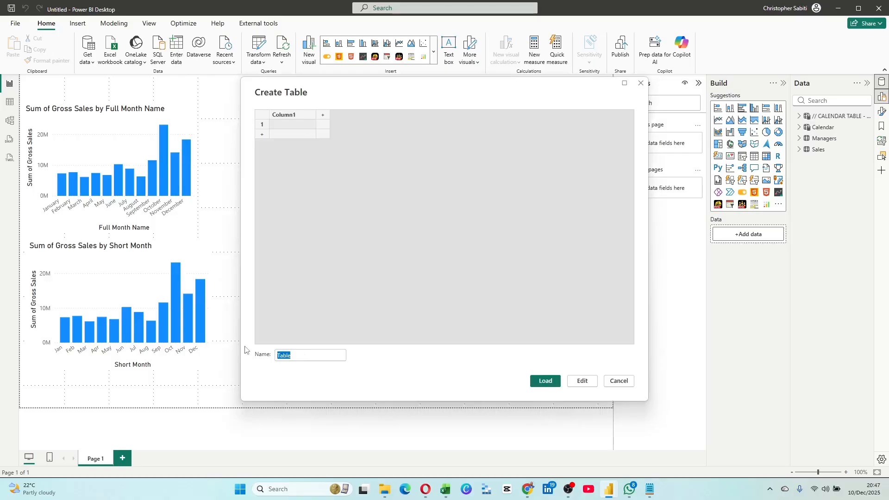
pyautogui.write('T')
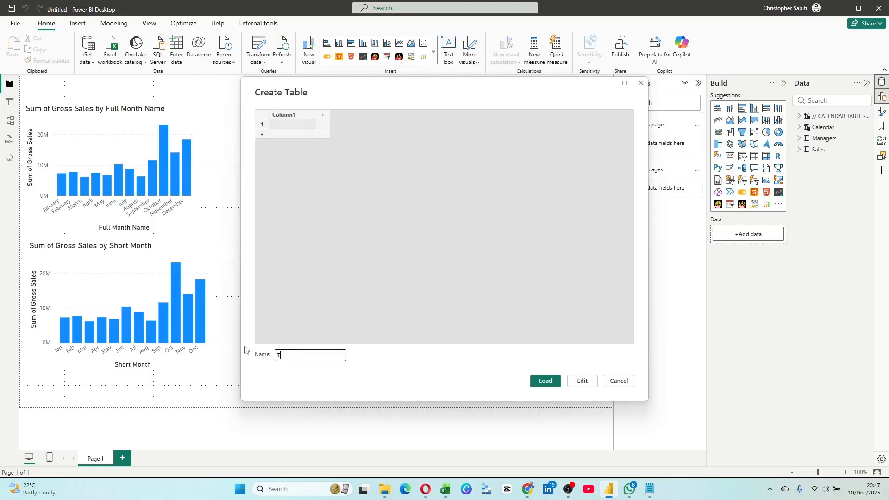
pyautogui.write('blMeasure')
pyautogui.click(547, 382)
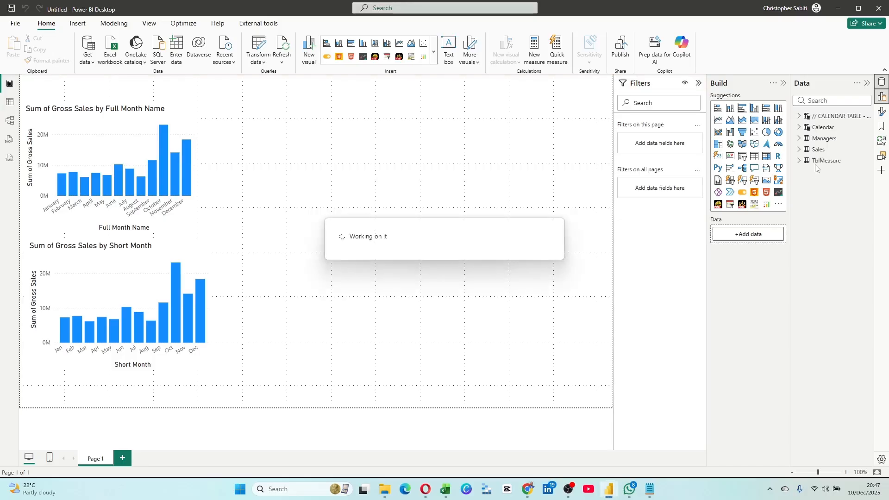
# Add a new measure to TblMeasure using the copied Total Revenue code, SUM(Sales[Gross Sales]), and commit it.
pyautogui.click(799, 161)
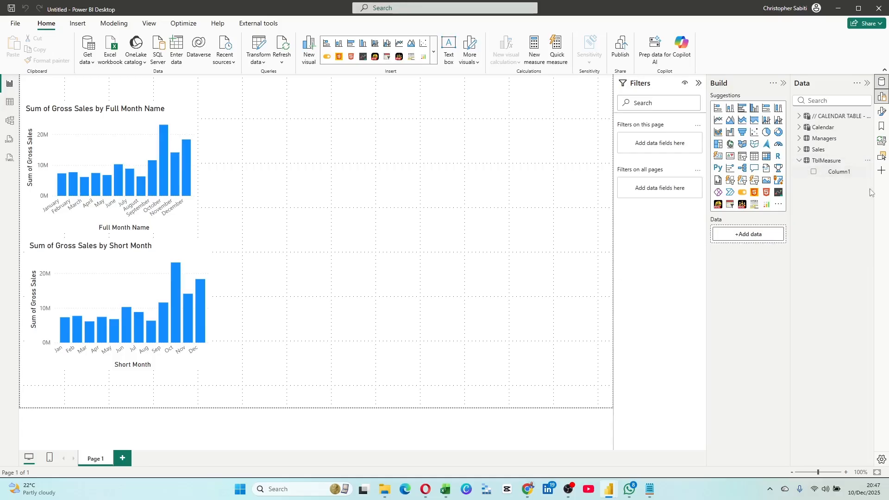
pyautogui.rightClick(832, 162)
pyautogui.click(793, 180)
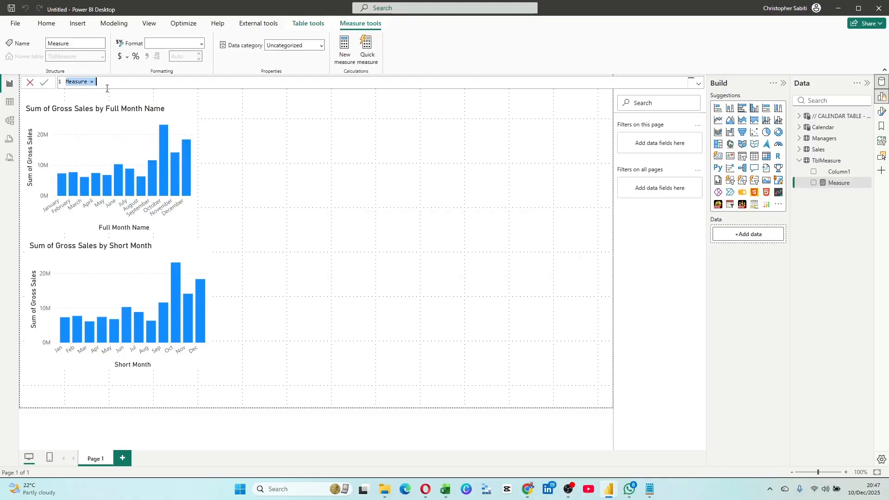
pyautogui.hotkey('ctrl', 'v')
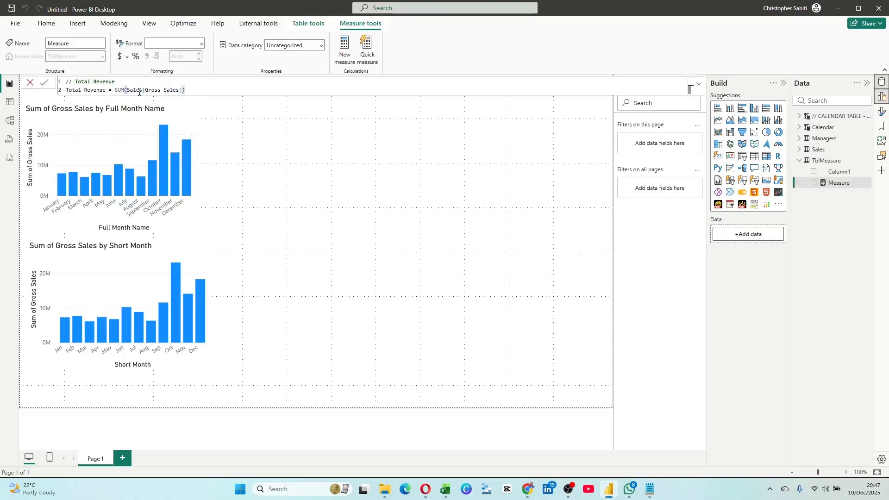
pyautogui.click(44, 83)
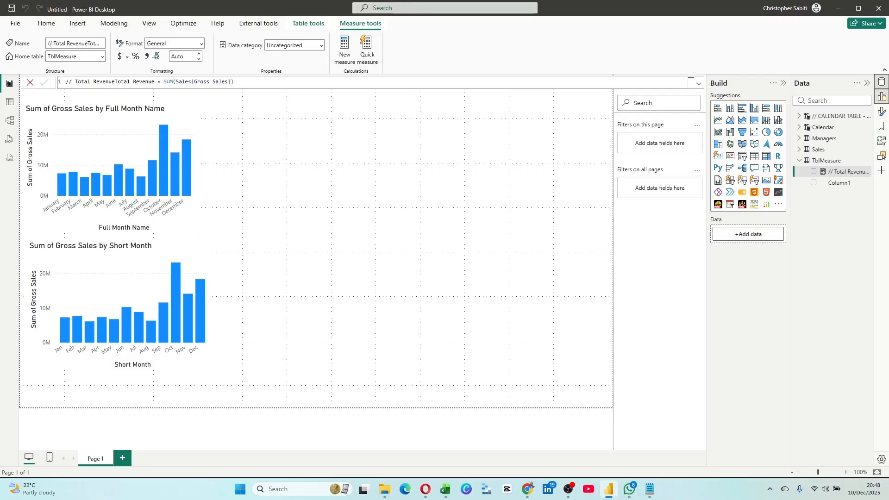
# Separate the measure's "// Total Revenue" comment from its formula with two line breaks, commit it and close the expanded formula editor.
pyautogui.moveTo(72, 82); pyautogui.dragTo(65, 83)
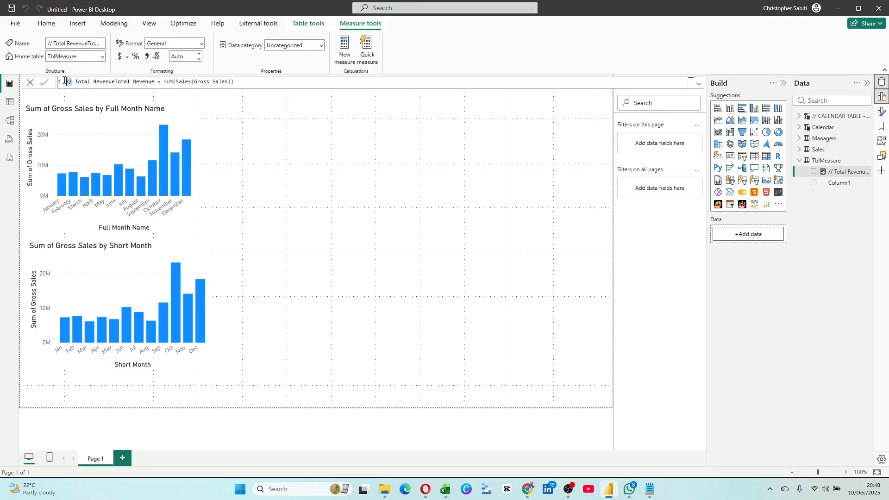
pyautogui.click(698, 83)
pyautogui.click(114, 82)
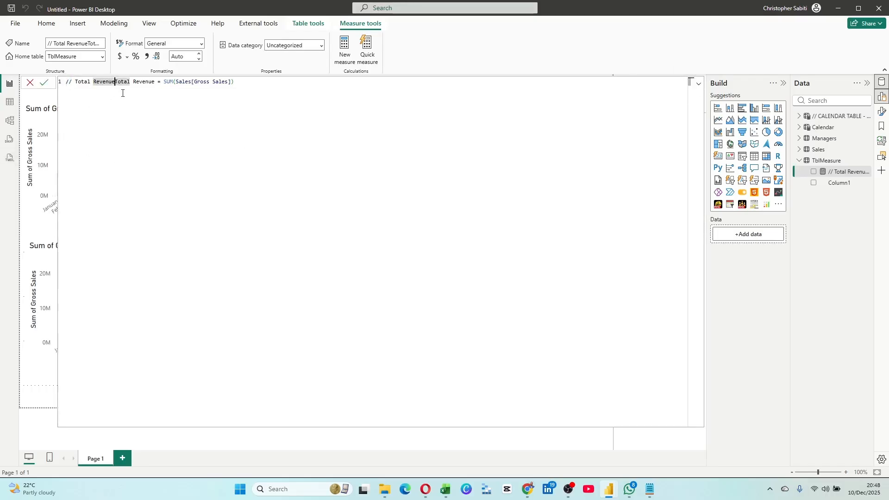
pyautogui.hotkey('shift', 'Return')
pyautogui.hotkey('shift', 'Return')
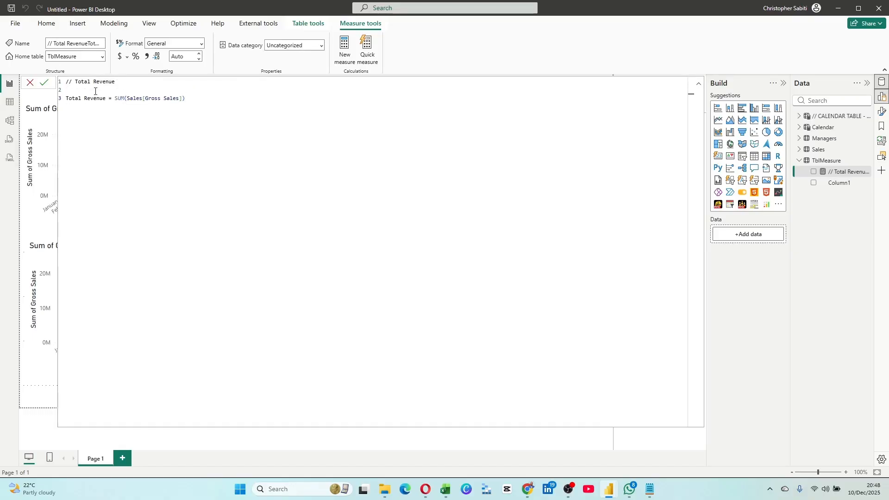
pyautogui.click(48, 85)
pyautogui.click(843, 174)
pyautogui.click(698, 86)
pyautogui.click(298, 224)
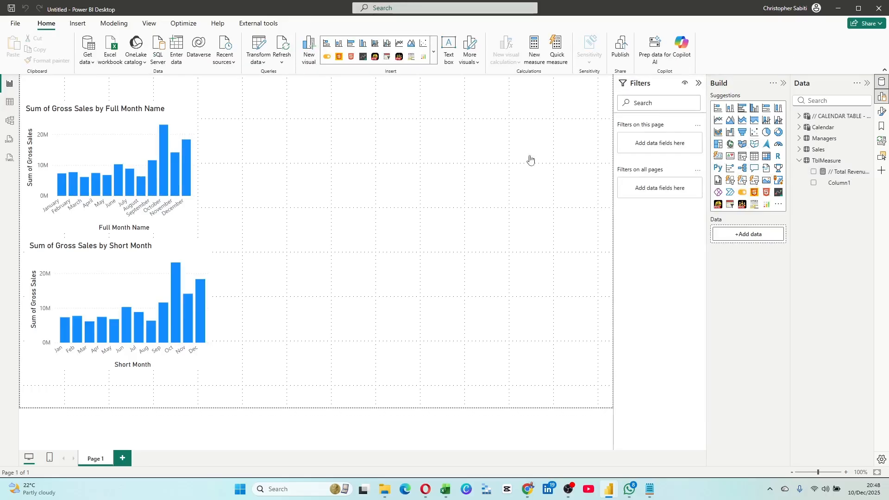
# Add a card visual showing the total revenue measure to the empty canvas area, then make it wider and shorter.
pyautogui.moveTo(329, 162); pyautogui.dragTo(506, 171)
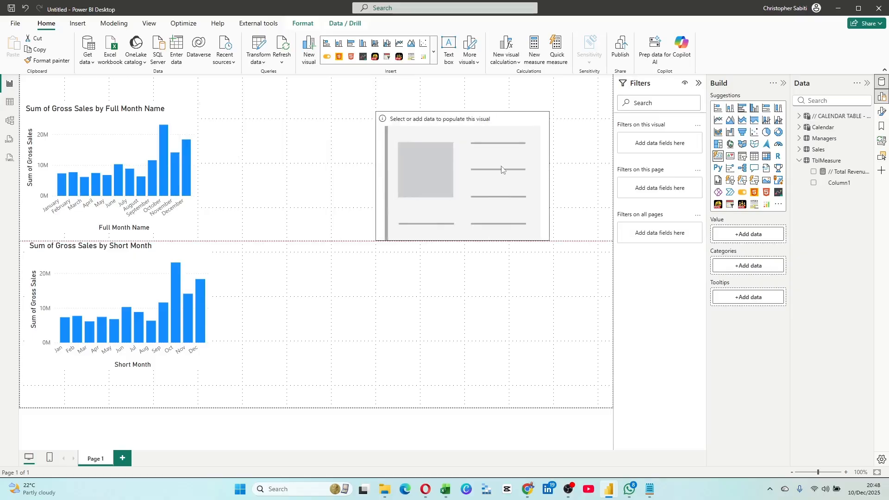
pyautogui.moveTo(857, 170); pyautogui.dragTo(511, 185)
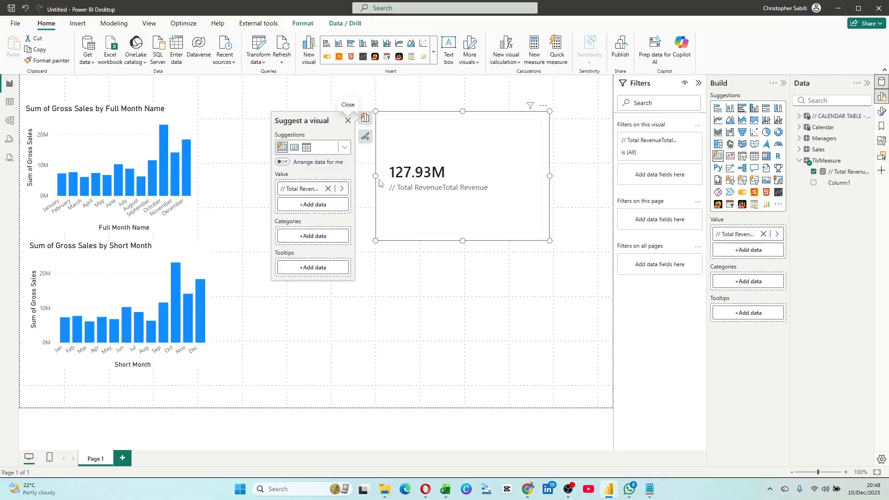
pyautogui.moveTo(375, 176); pyautogui.dragTo(323, 175)
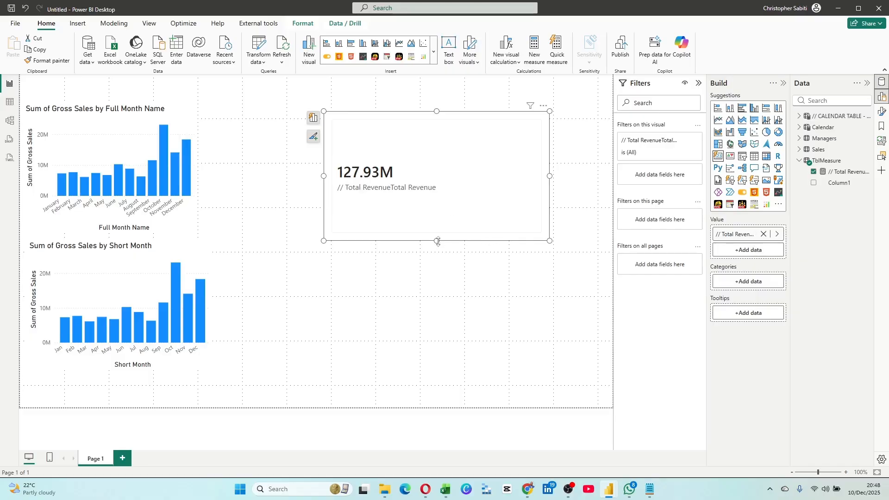
pyautogui.moveTo(437, 241); pyautogui.dragTo(439, 216)
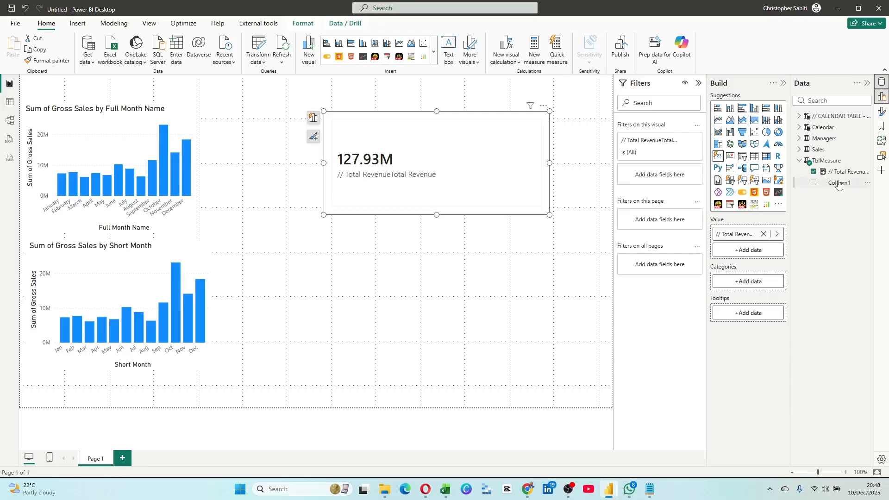
# Delete Column1 from the TblMeasure table in the model.
pyautogui.click(869, 183)
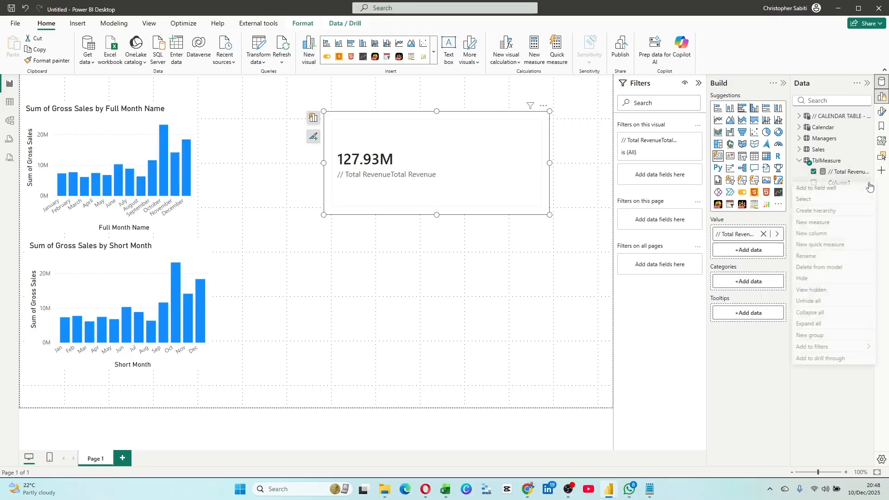
pyautogui.click(812, 269)
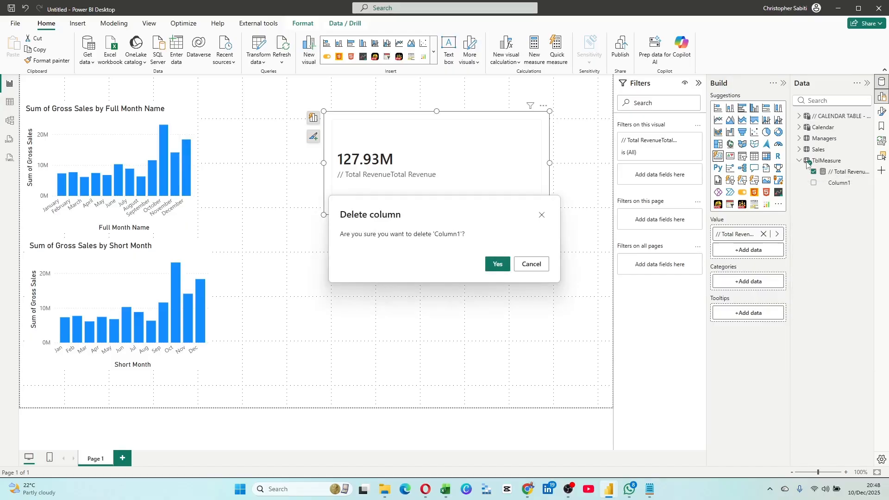
pyautogui.click(503, 267)
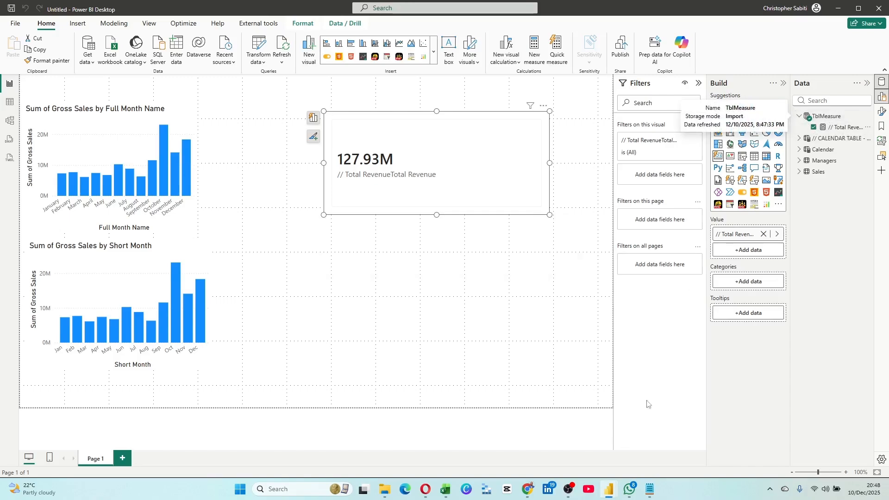
# Open the DAX query view and generate a quick query that defines all measures in TblMeasure.
pyautogui.moveTo(597, 487)
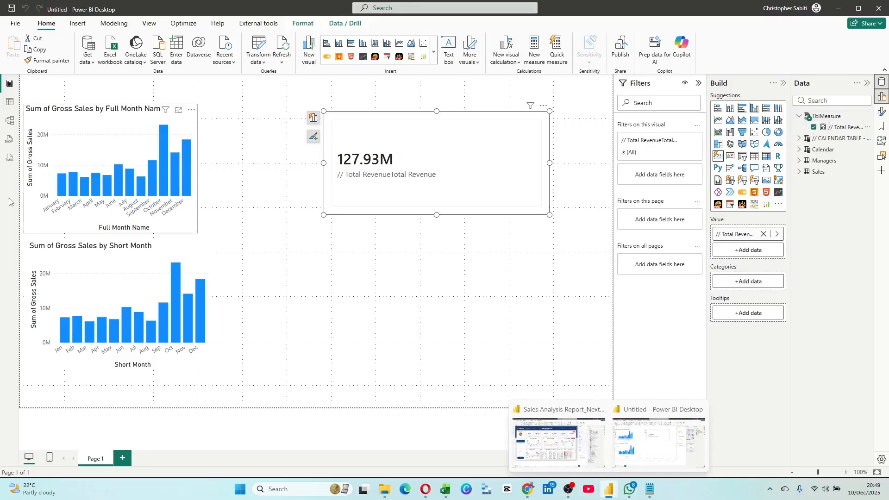
pyautogui.click(10, 139)
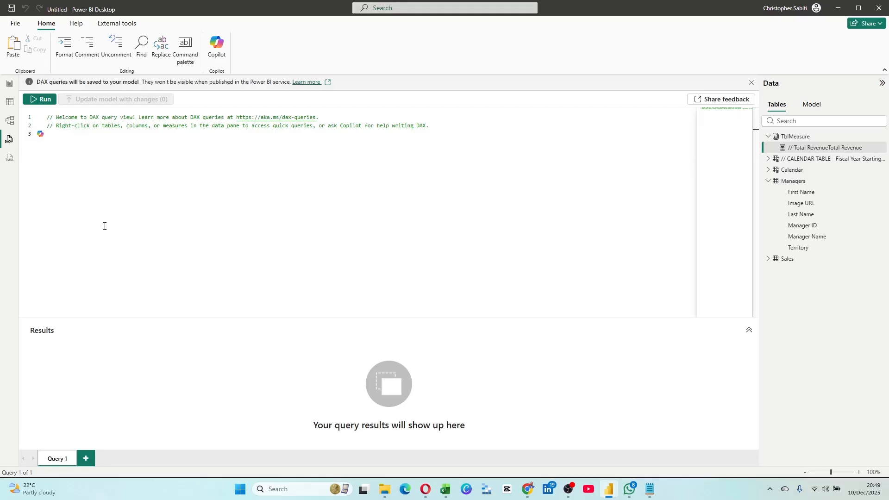
pyautogui.moveTo(528, 489)
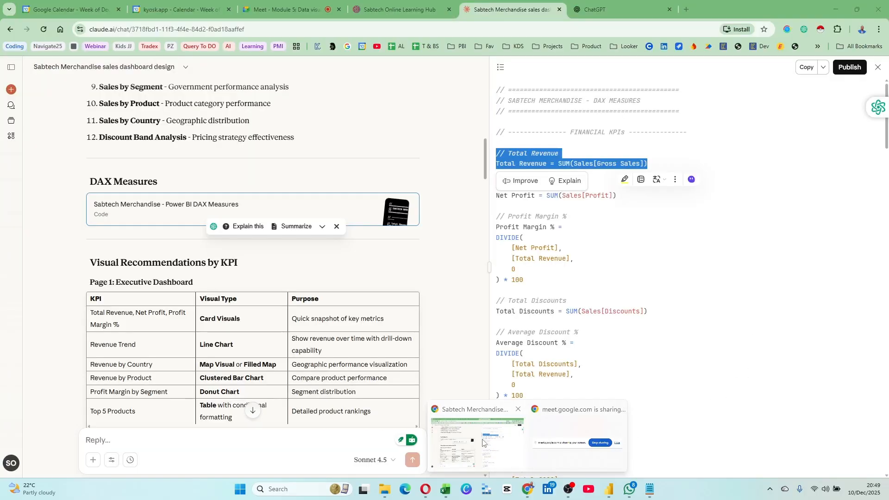
pyautogui.click(481, 440)
pyautogui.moveTo(615, 226); pyautogui.dragTo(563, 216)
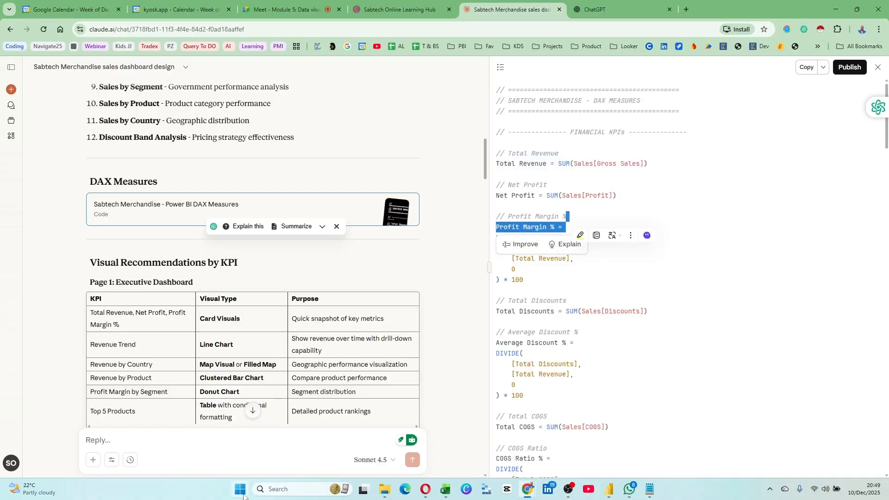
pyautogui.hotkey('alt', 'Tab')
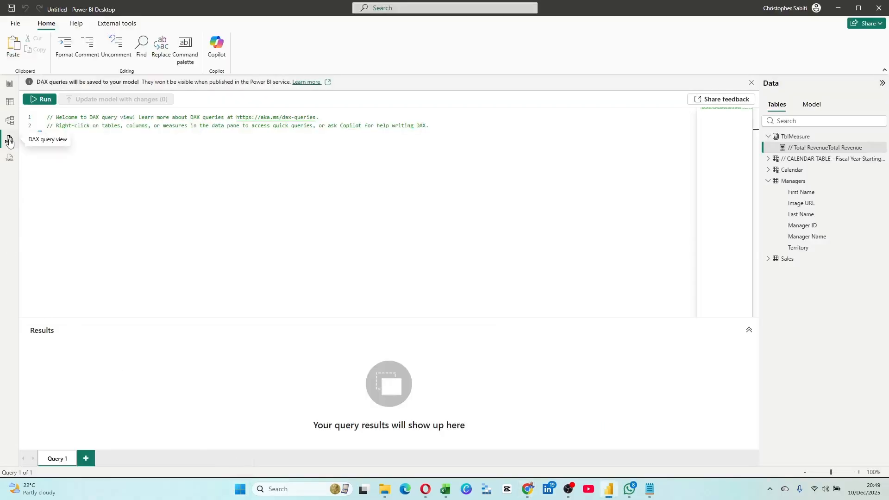
pyautogui.click(42, 164)
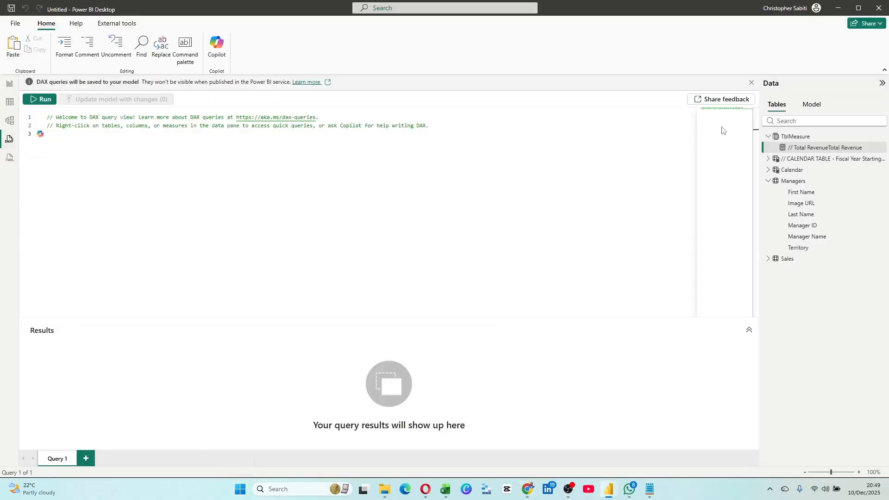
pyautogui.rightClick(799, 137)
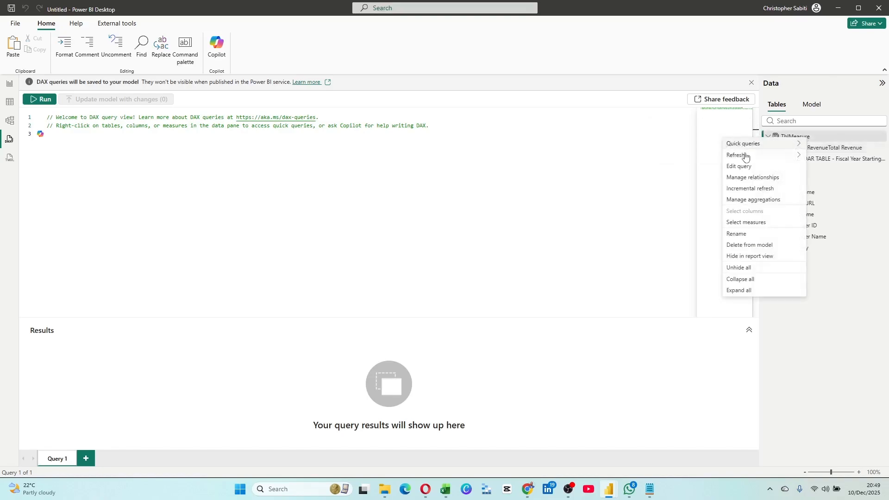
pyautogui.moveTo(742, 146)
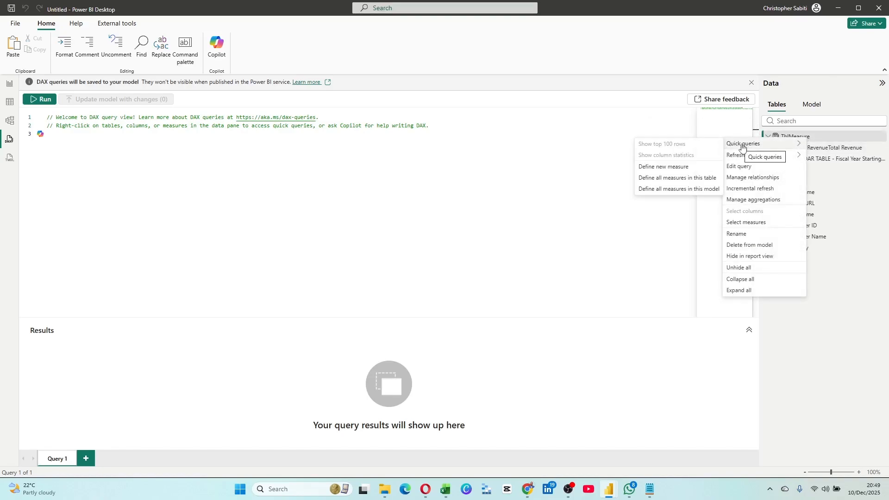
pyautogui.click(694, 180)
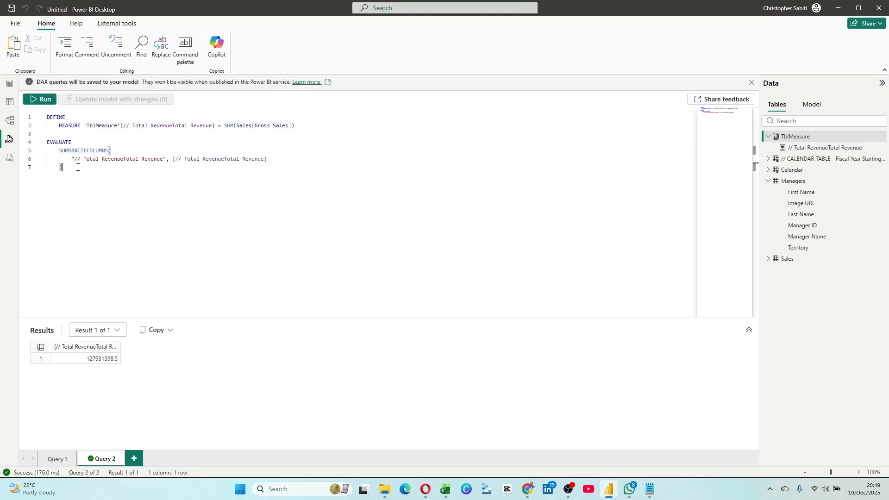
# Copy the DEFINE block with the TblMeasure total revenue measure from the generated query.
pyautogui.moveTo(70, 160); pyautogui.dragTo(272, 163)
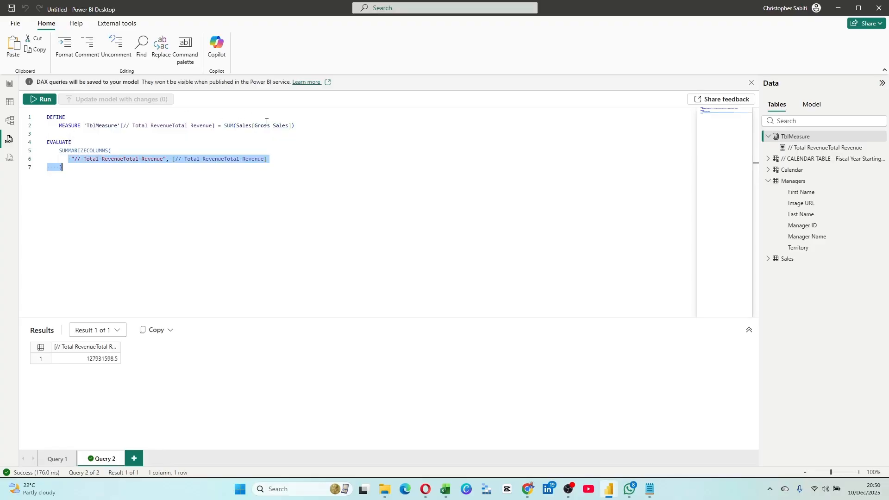
pyautogui.moveTo(297, 126); pyautogui.dragTo(44, 117)
pyautogui.hotkey('ctrl', 'c')
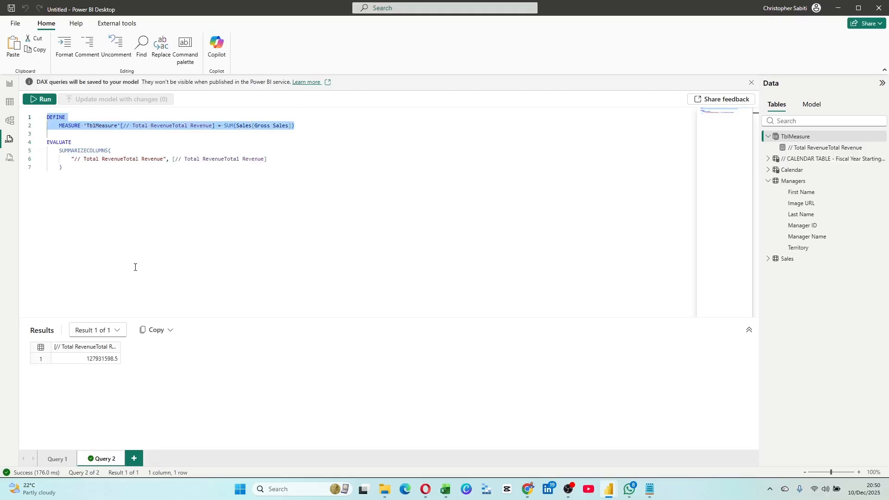
# Ask Claude in Chrome to "Combine all the measure in a defined Query to load at once in DAX pane in PBI", including the copied DEFINE block.
pyautogui.hotkey('alt', 'Tab')
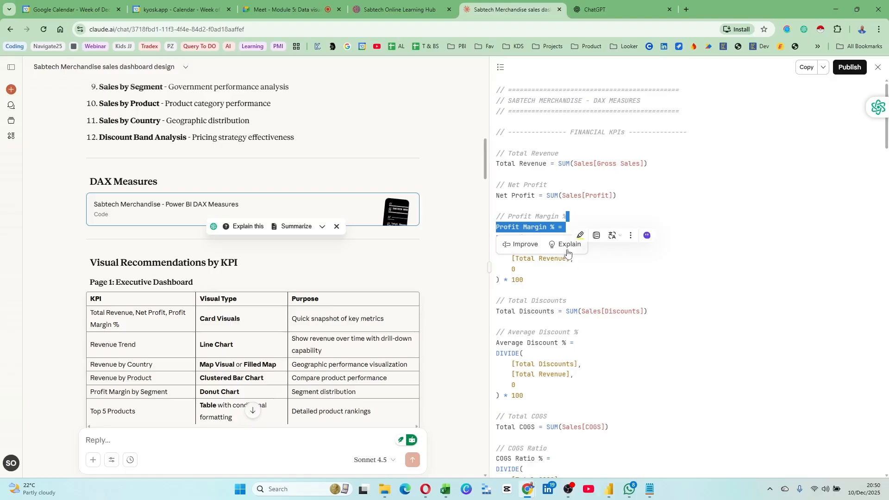
pyautogui.scroll(-1, 575, 221)
pyautogui.scroll(-8, 574, 220)
pyautogui.scroll(-15, 218, 302)
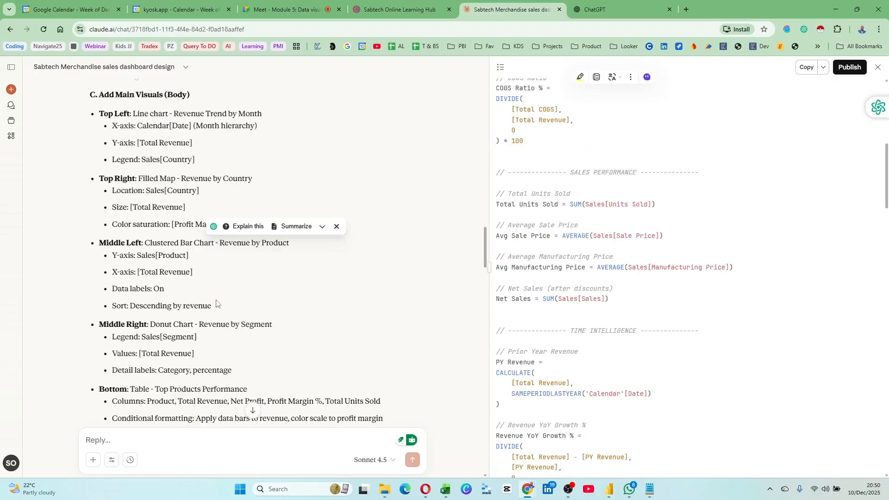
pyautogui.scroll(-20, 217, 302)
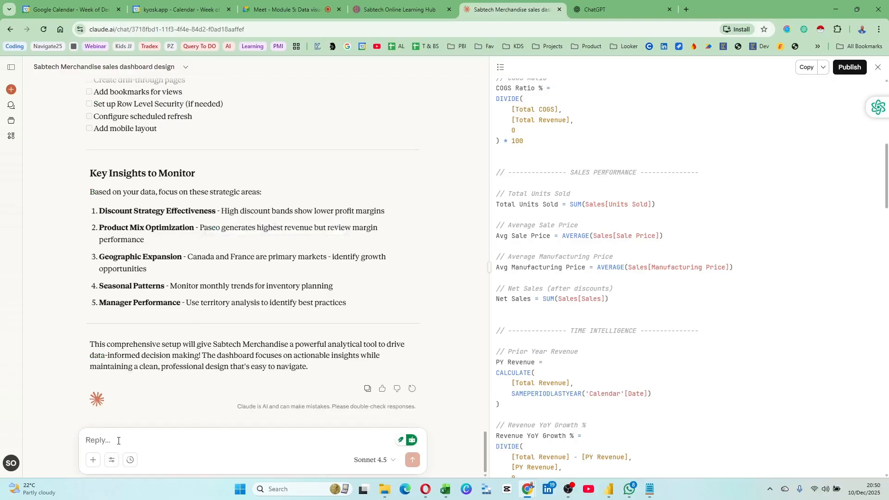
pyautogui.write('C')
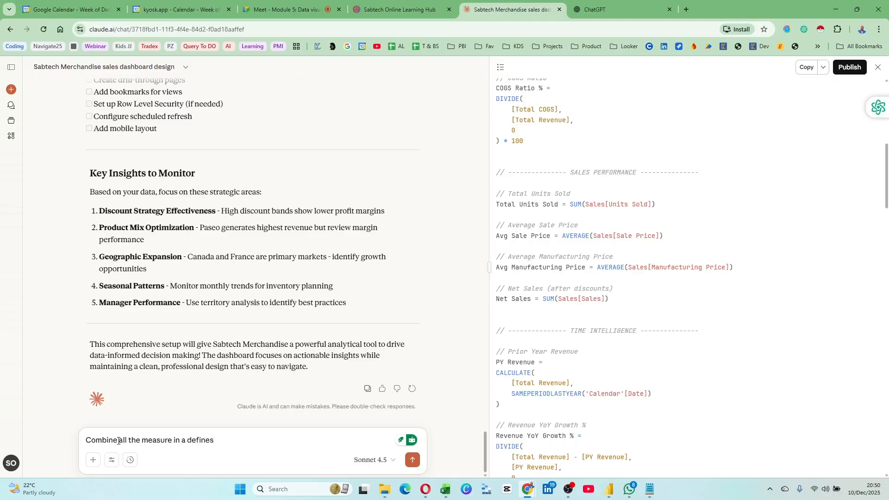
pyautogui.write('Query to load at once in DAX ')
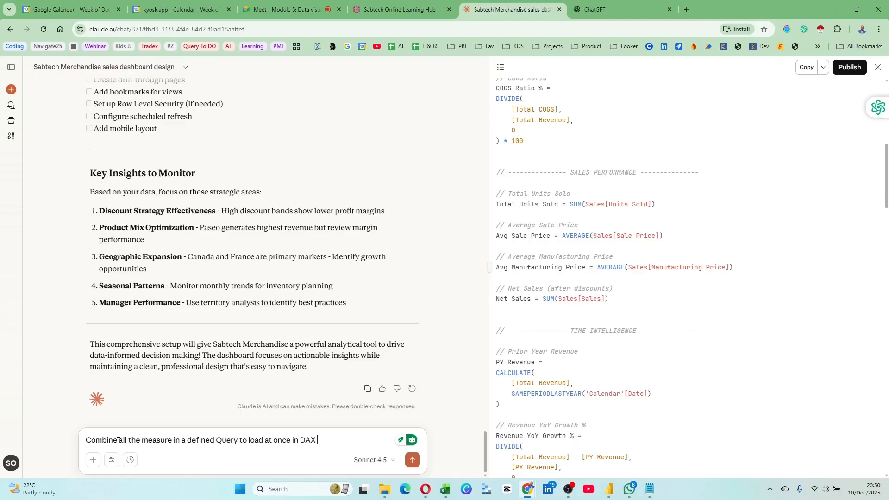
pyautogui.write('pane in PBI')
pyautogui.hotkey('shift', 'Return')
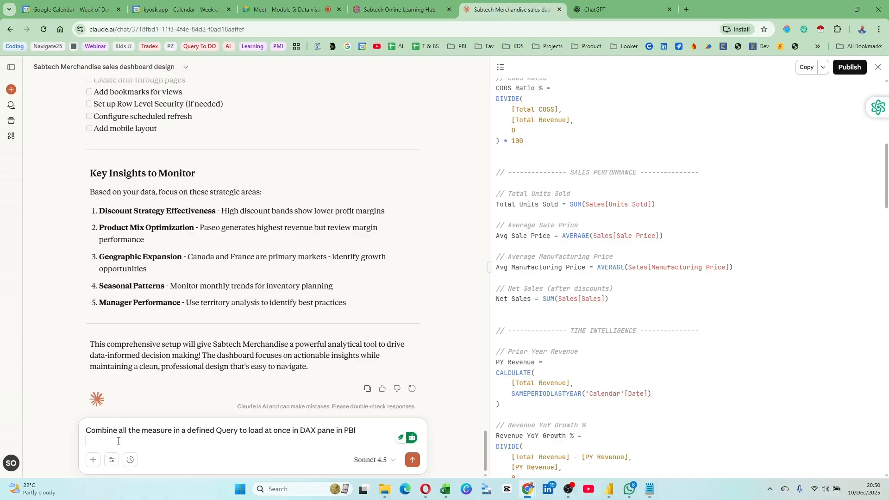
pyautogui.hotkey('ctrl', 'v')
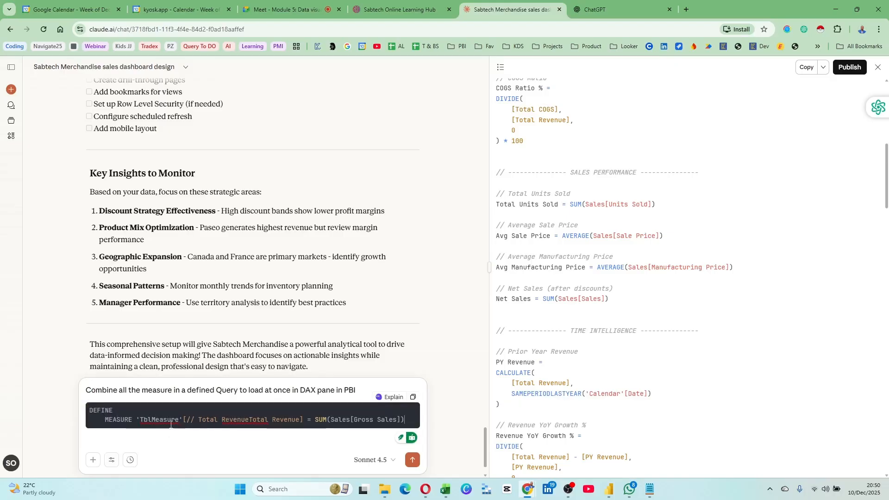
pyautogui.click(412, 465)
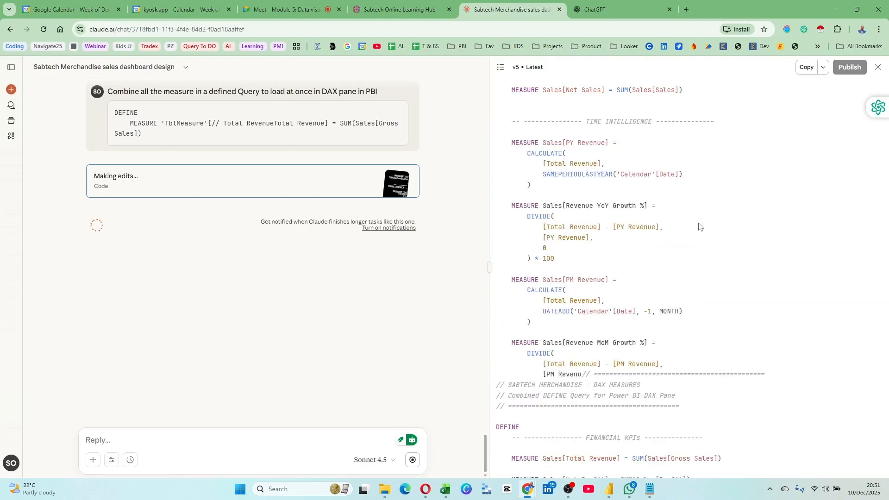
# Examine Claude's combined DEFINE query and its methods for using it, comparing them with Power BI's DAX query view.
pyautogui.scroll(3, 674, 246)
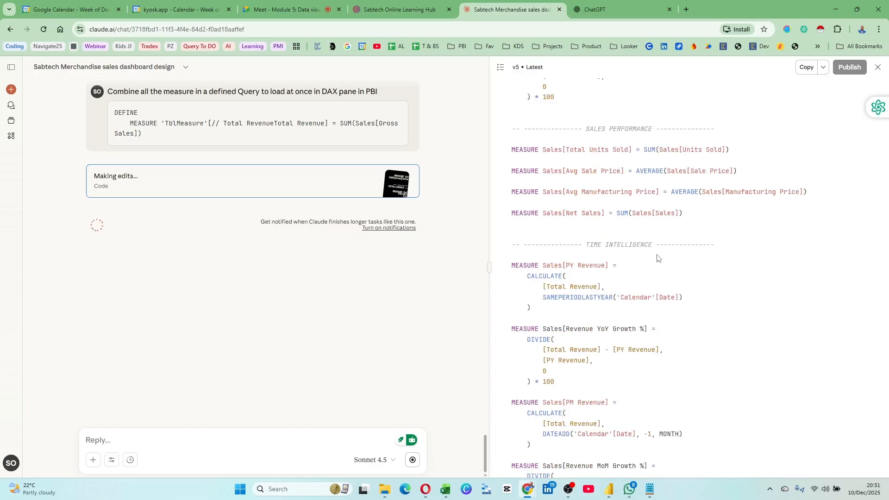
pyautogui.scroll(1, 659, 259)
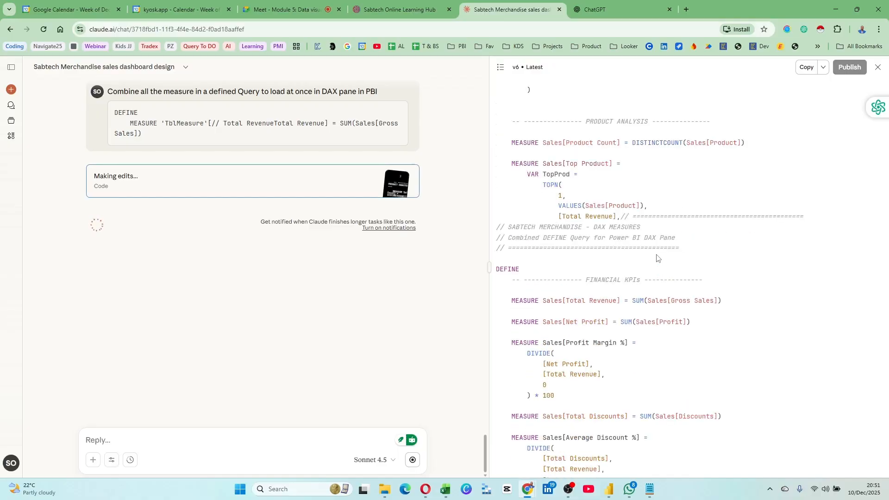
pyautogui.scroll(4, 657, 255)
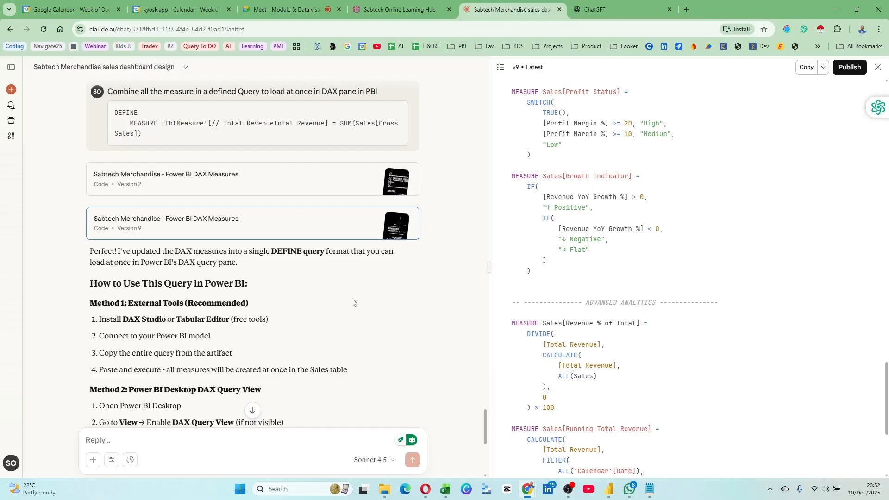
pyautogui.scroll(-8, 334, 285)
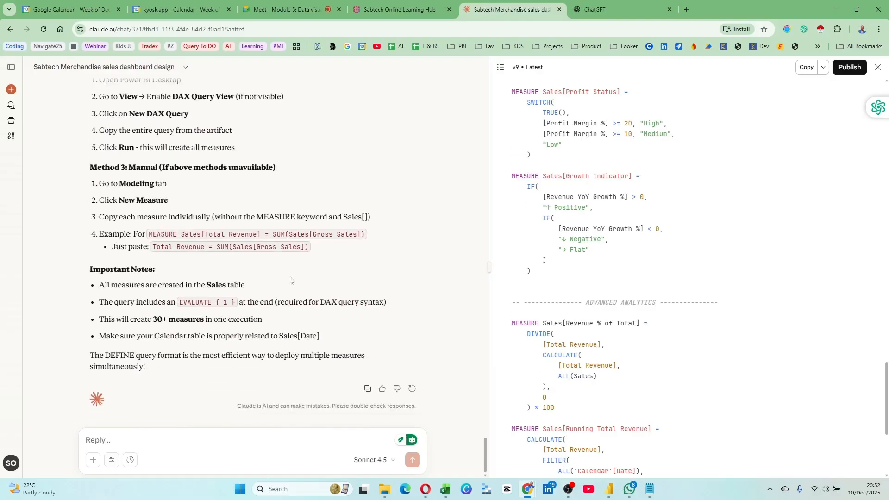
pyautogui.scroll(4, 250, 280)
pyautogui.scroll(6, 245, 280)
pyautogui.scroll(-4, 153, 234)
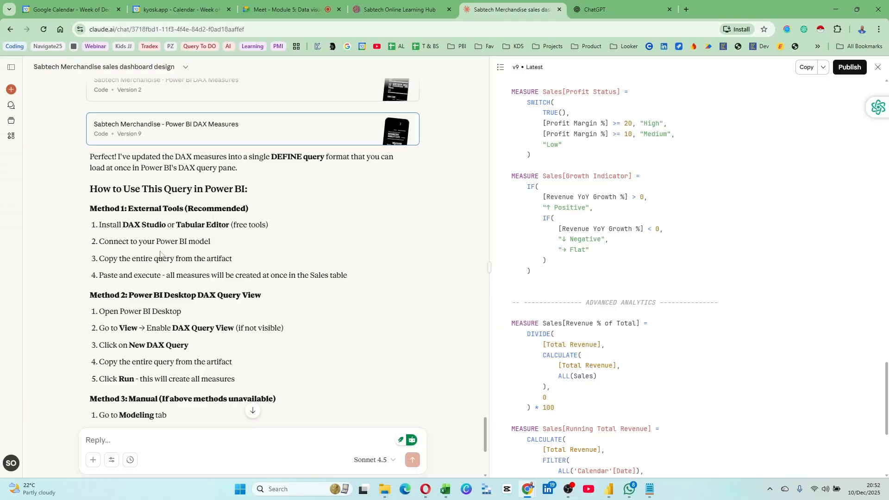
pyautogui.scroll(-1, 162, 254)
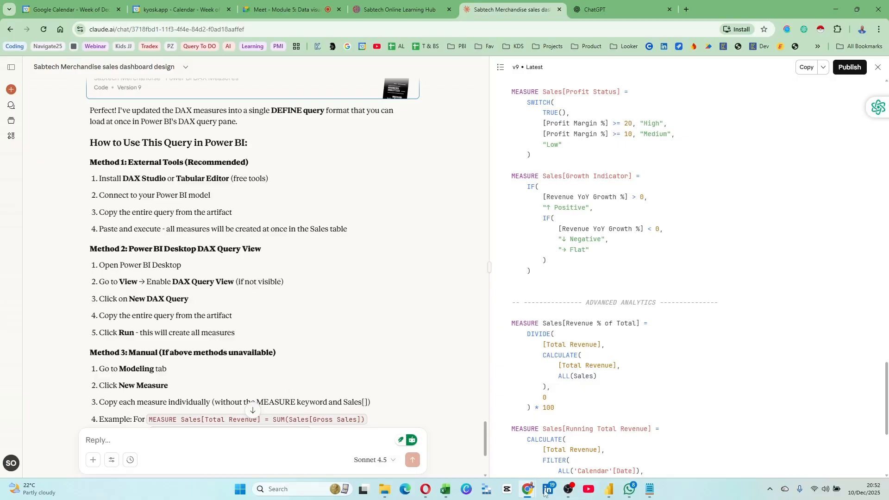
pyautogui.moveTo(610, 493)
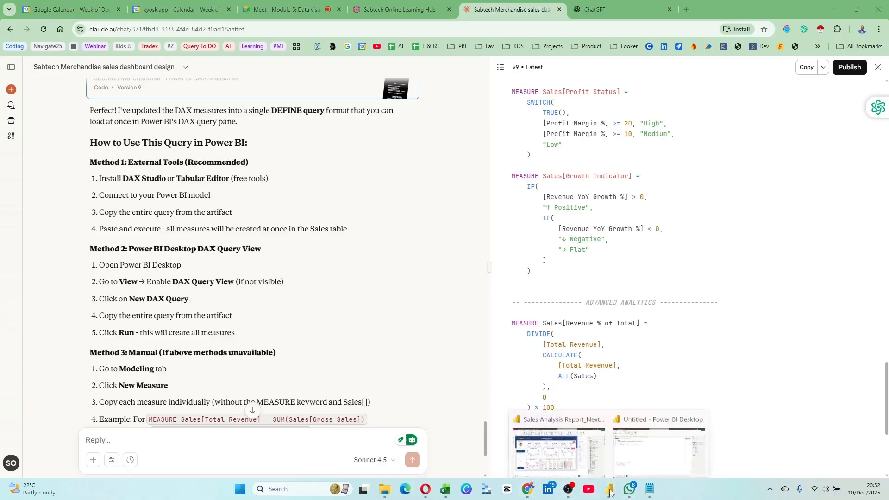
pyautogui.click(626, 463)
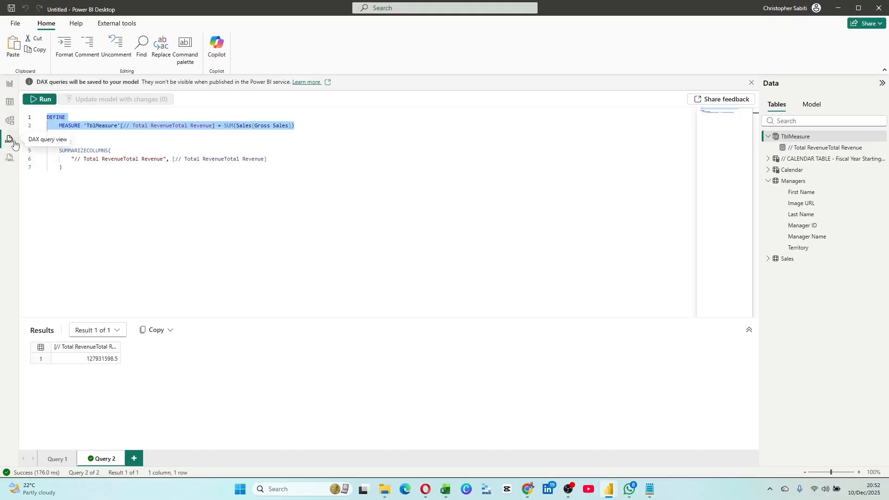
pyautogui.hotkey('alt', 'Tab')
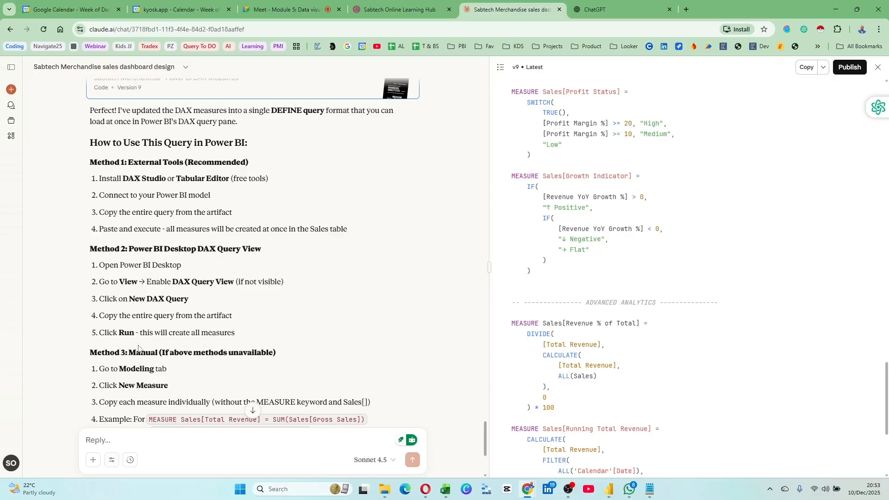
# Copy Claude's combined DEFINE query and use it to replace the entire contents of Query 2 in Power BI Desktop.
pyautogui.scroll(3, 731, 172)
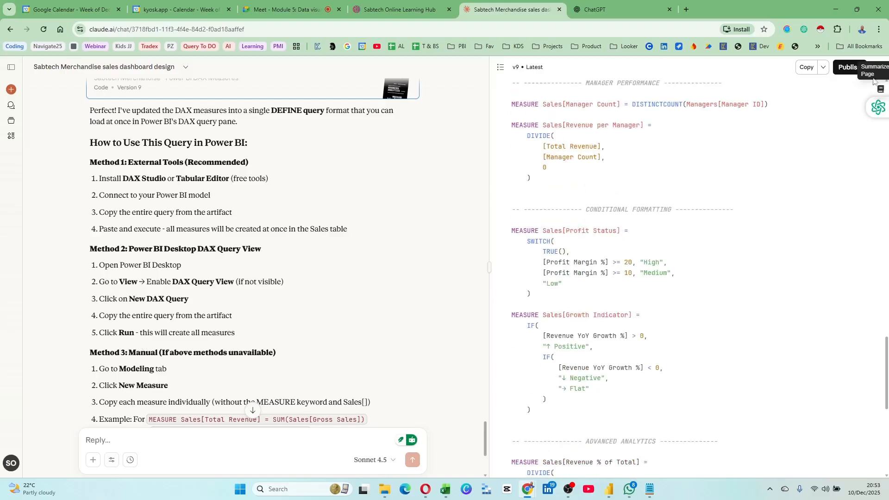
pyautogui.click(807, 68)
pyautogui.hotkey('alt', 'Tab')
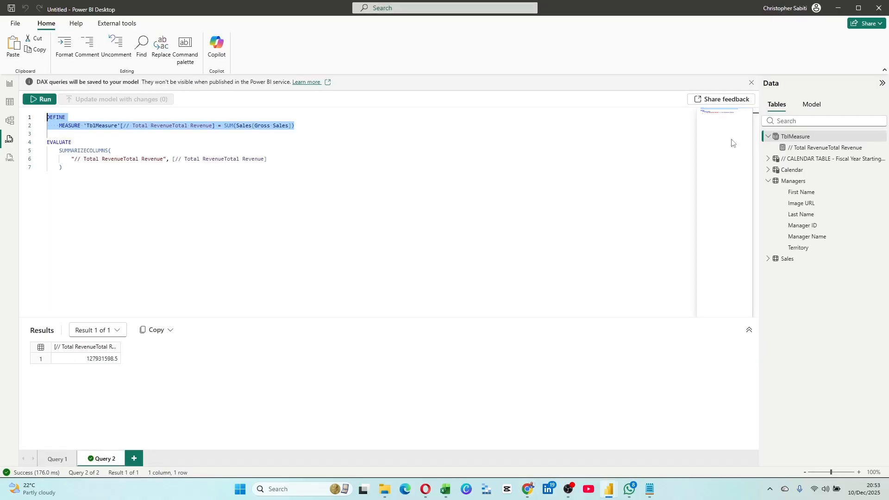
pyautogui.click(76, 189)
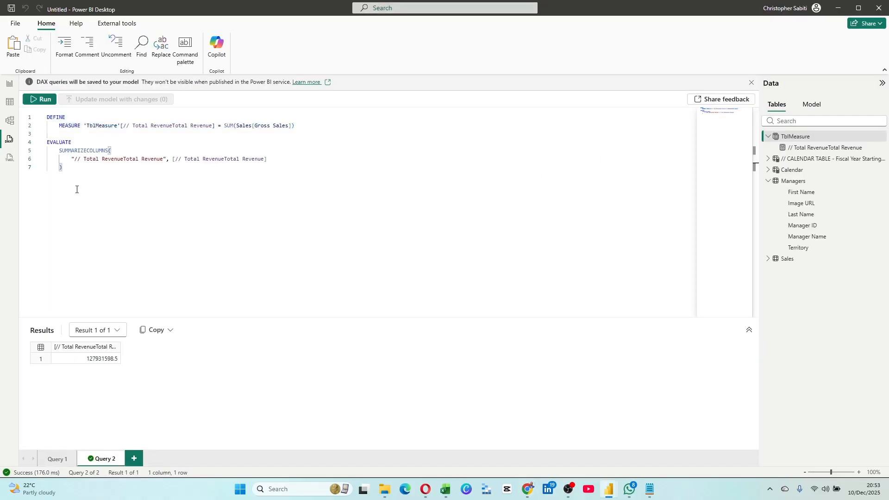
pyautogui.write('a')
pyautogui.moveTo(66, 168); pyautogui.dragTo(35, 130)
pyautogui.hotkey('ctrl', 'a')
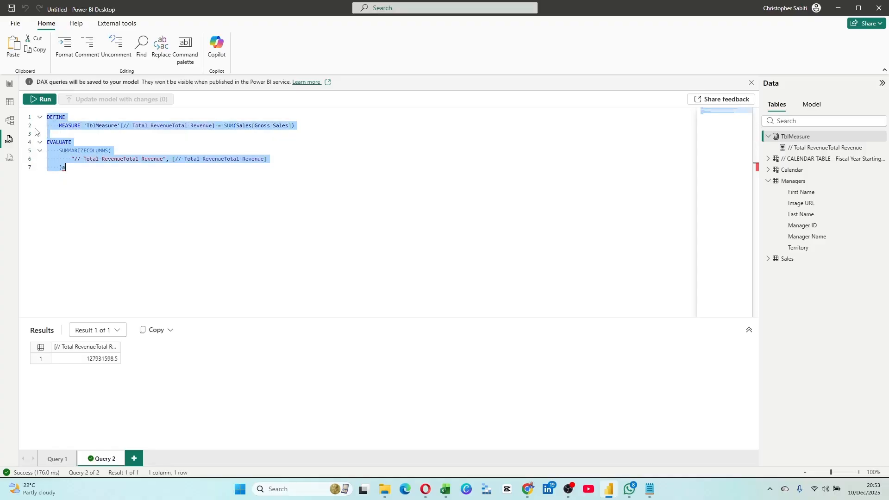
pyautogui.hotkey('ctrl', 'v')
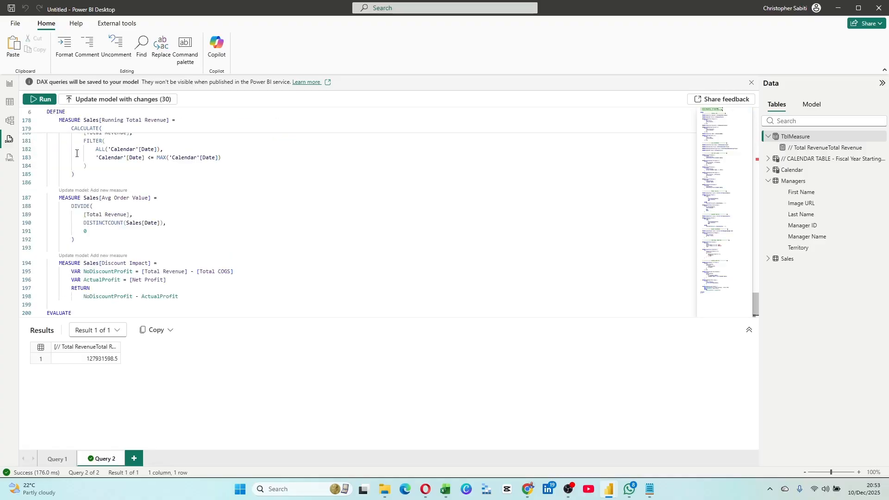
# Examine the flagged column reference in the Net Sales measure and expand the Sales table to compare its columns.
pyautogui.scroll(15, 128, 228)
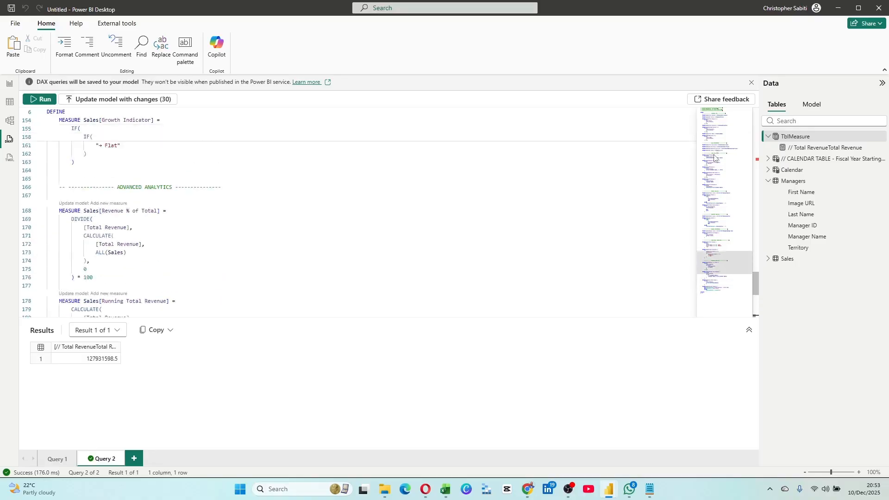
pyautogui.scroll(15, 128, 227)
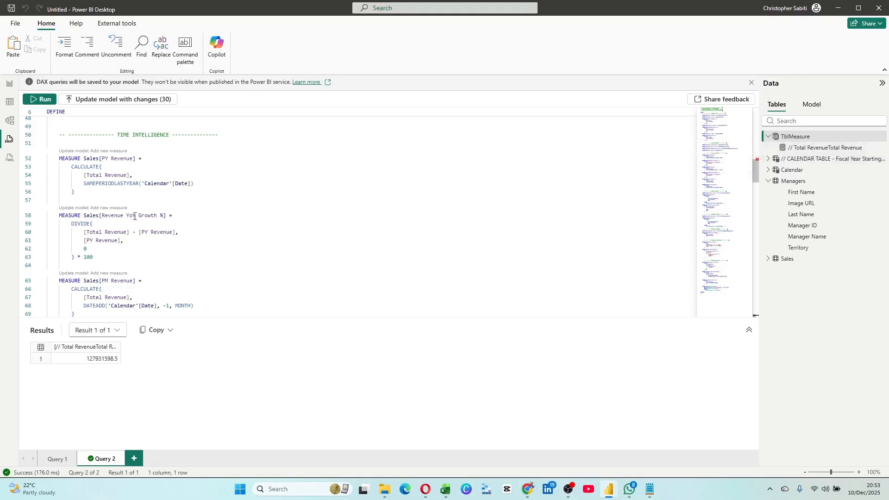
pyautogui.scroll(5, 134, 217)
pyautogui.click(170, 272)
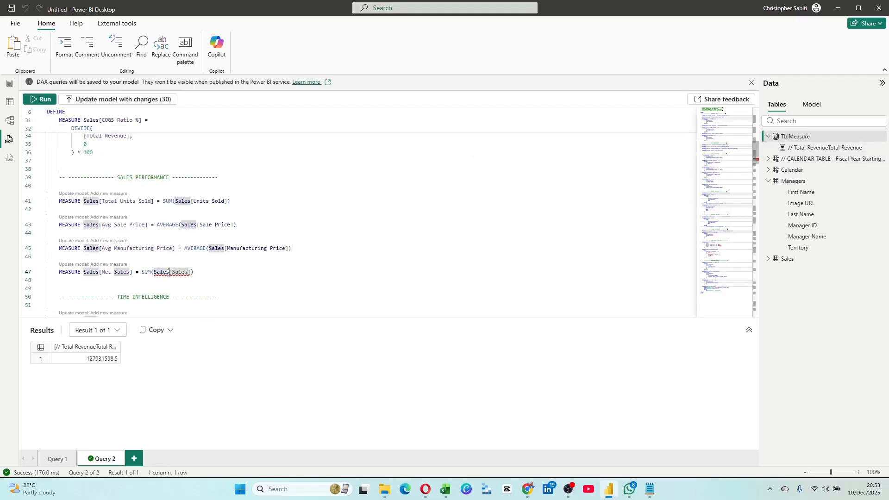
pyautogui.click(177, 273)
pyautogui.click(163, 276)
pyautogui.moveTo(186, 277)
pyautogui.click(769, 259)
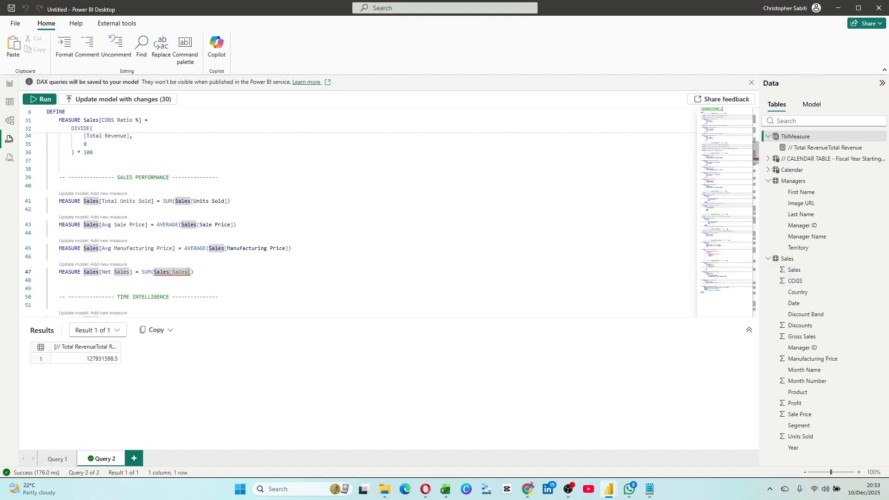
# Check the rest of the combined DEFINE query's measures and try to run it.
pyautogui.scroll(10, 189, 228)
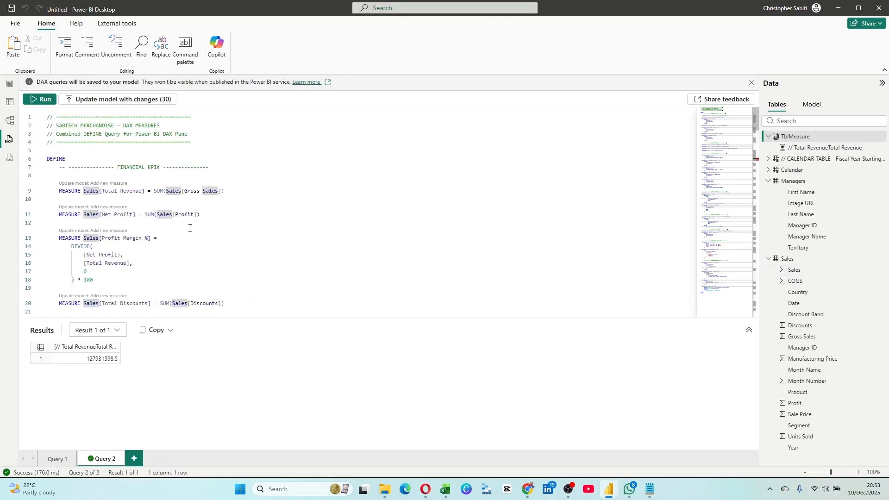
pyautogui.scroll(-20, 186, 230)
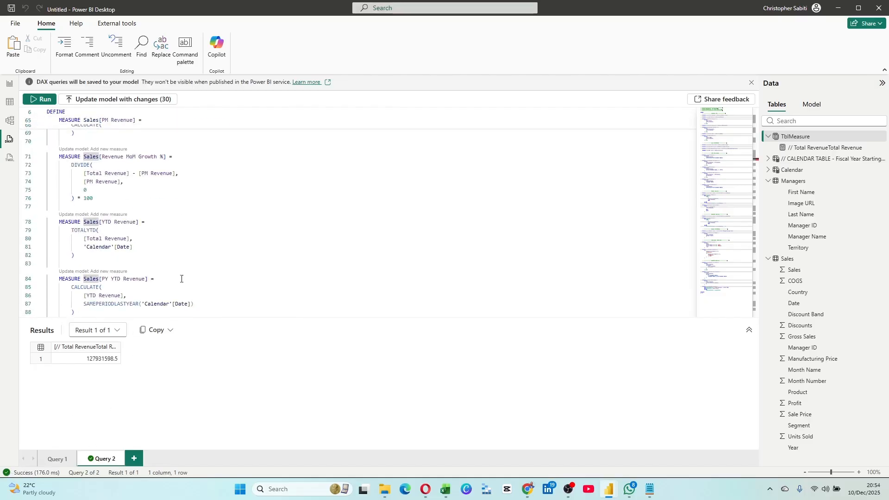
pyautogui.scroll(8, 181, 279)
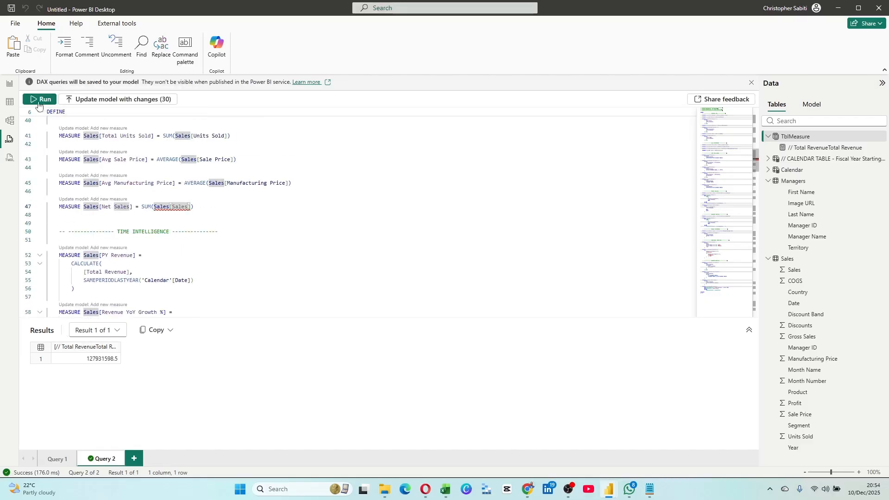
pyautogui.click(41, 100)
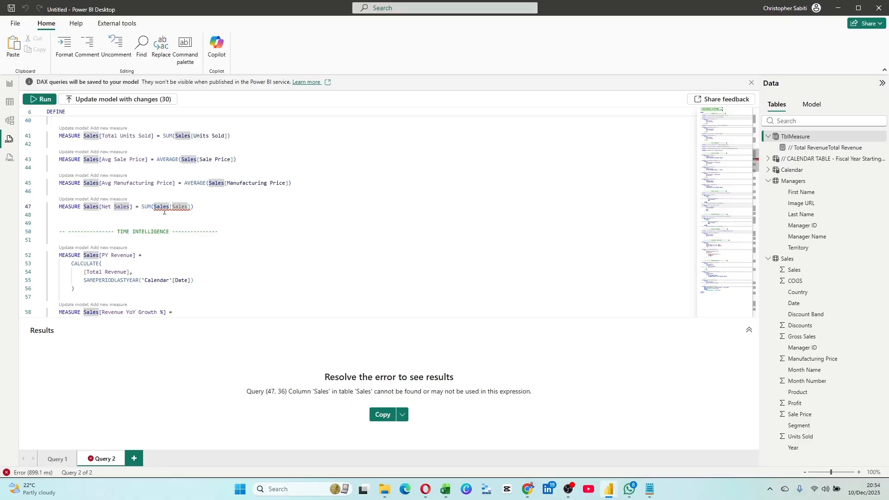
# Correct the Net Sales measure on line 47 to SUM(Sales[ Sales]), using the suggested column name with its leading space.
pyautogui.click(178, 215)
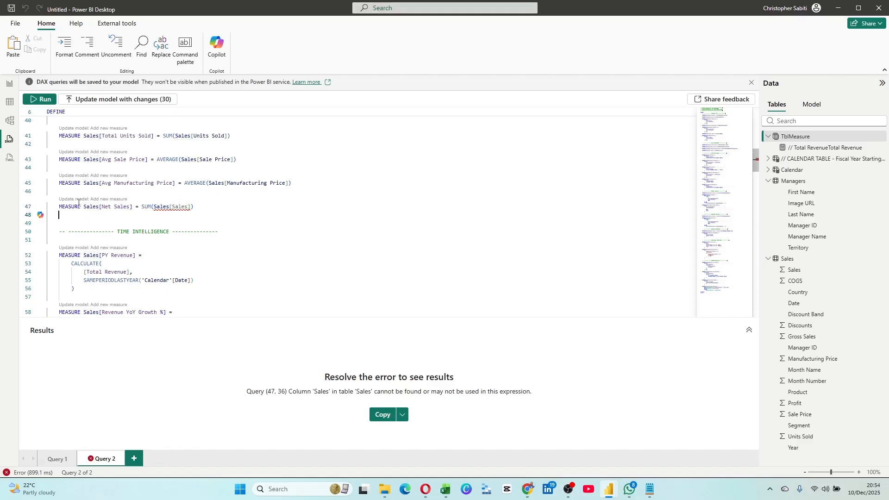
pyautogui.click(182, 207)
pyautogui.click(196, 206)
pyautogui.press('BackSpace')
pyautogui.press('BackSpace')
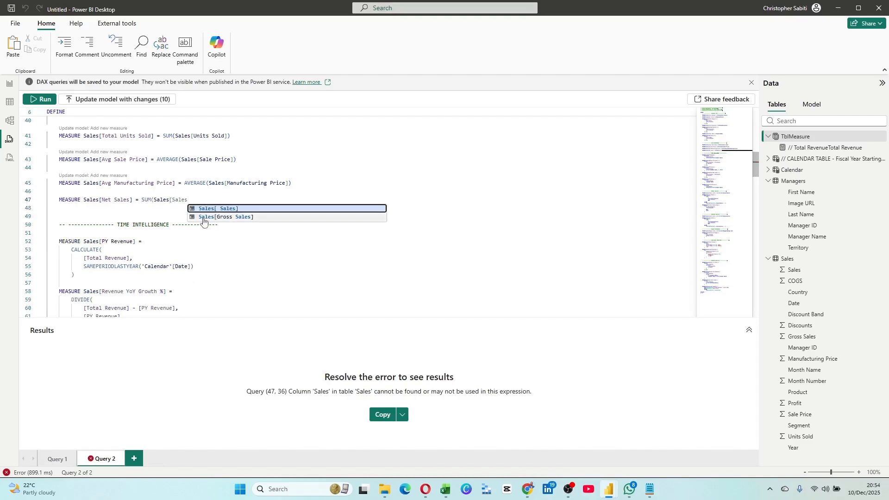
pyautogui.click(225, 210)
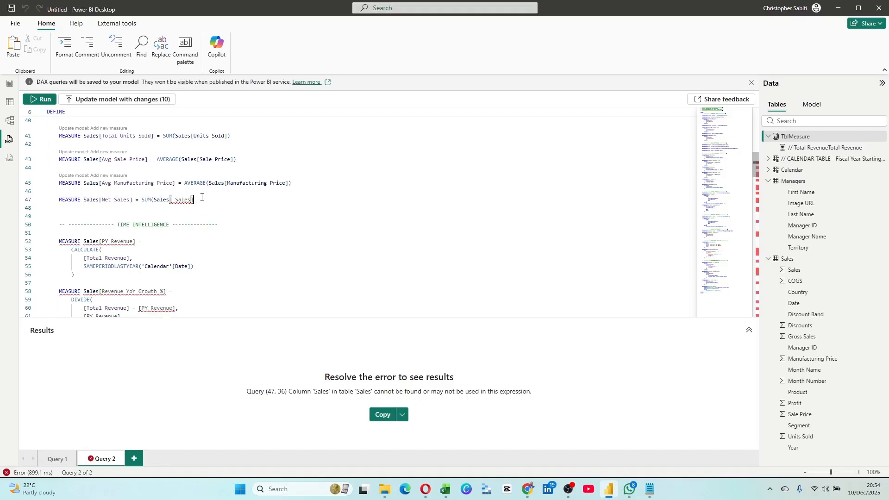
pyautogui.write(')')
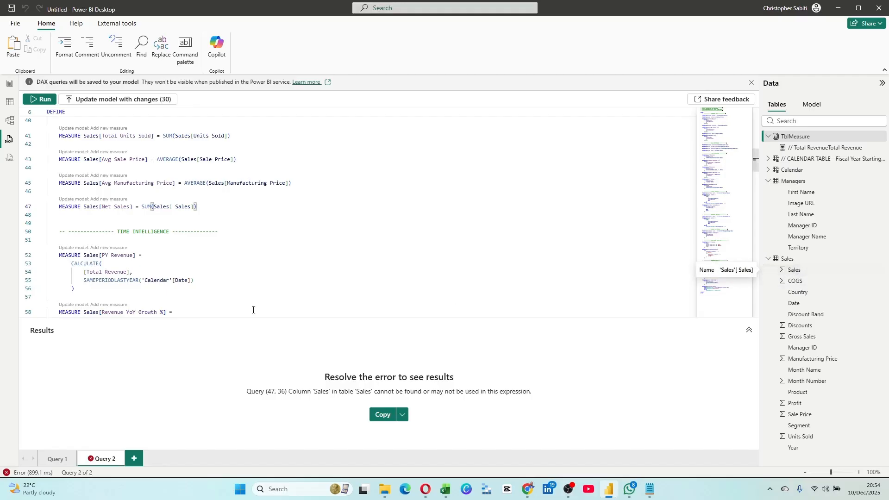
pyautogui.moveTo(175, 206); pyautogui.dragTo(171, 206)
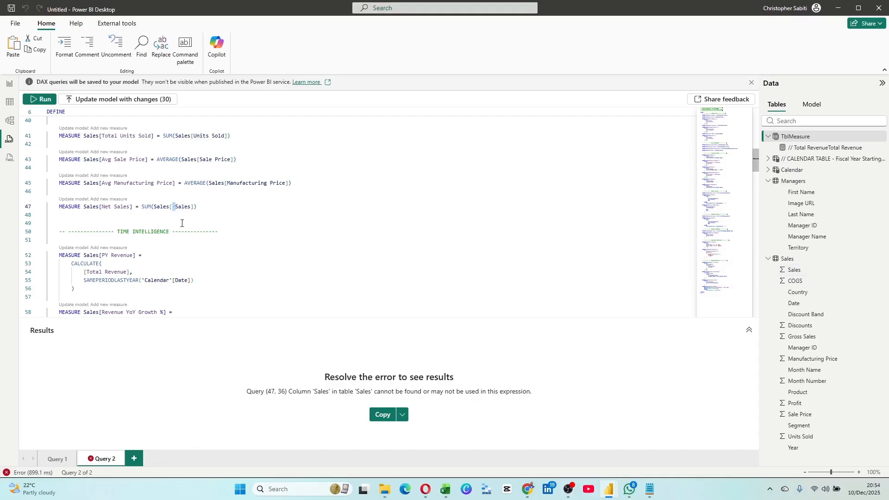
# Update the model with all of the query's measure changes and review the measures in the Sales table.
pyautogui.scroll(5, 183, 223)
pyautogui.scroll(5, 183, 223)
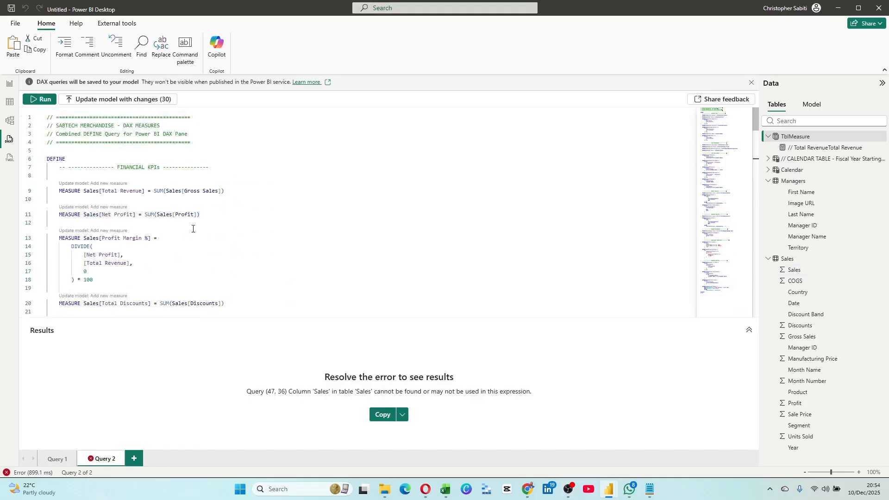
pyautogui.click(175, 192)
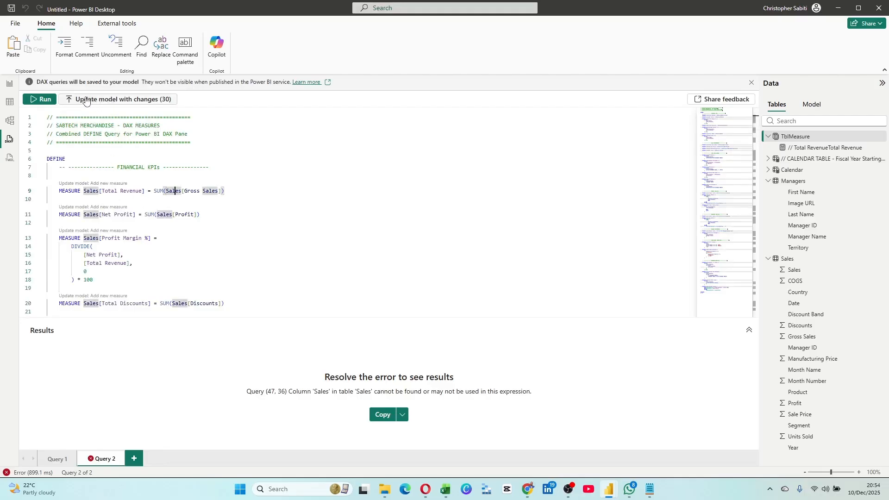
pyautogui.click(135, 99)
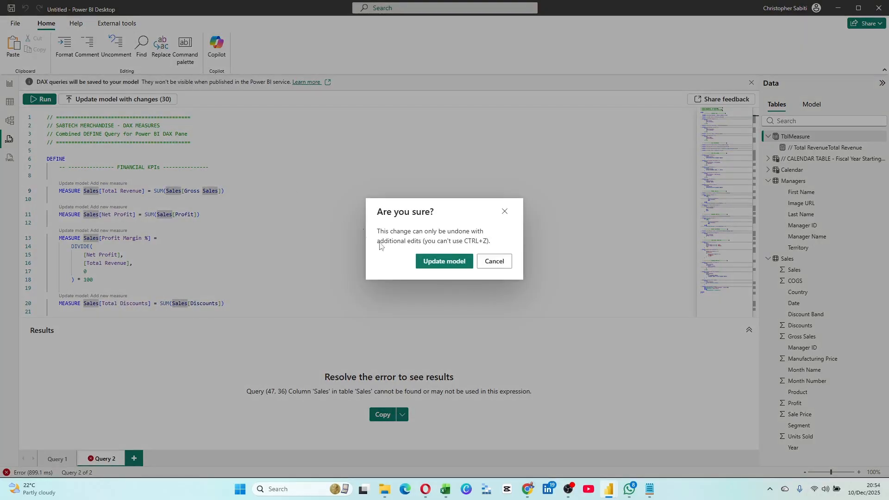
pyautogui.click(423, 264)
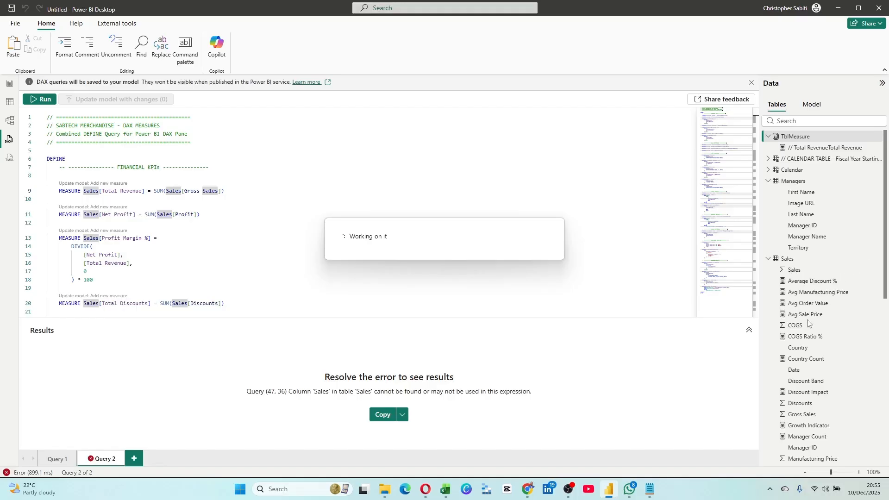
pyautogui.scroll(-4, 202, 205)
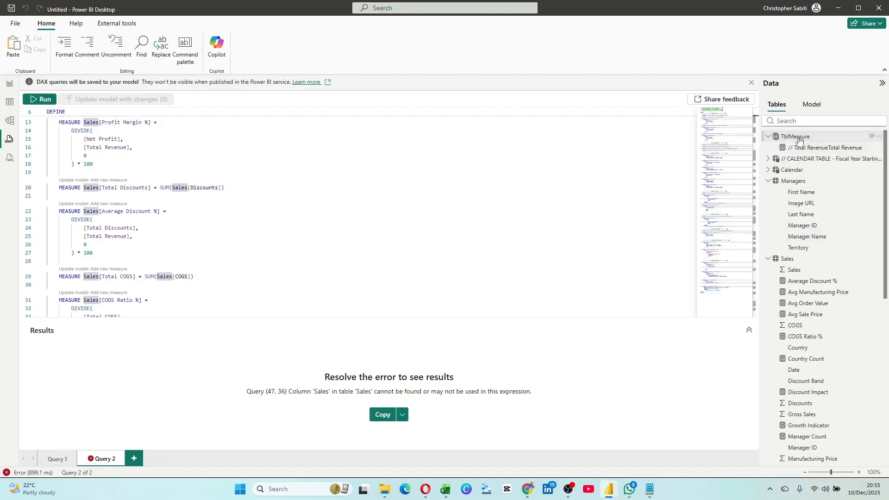
pyautogui.scroll(4, 92, 253)
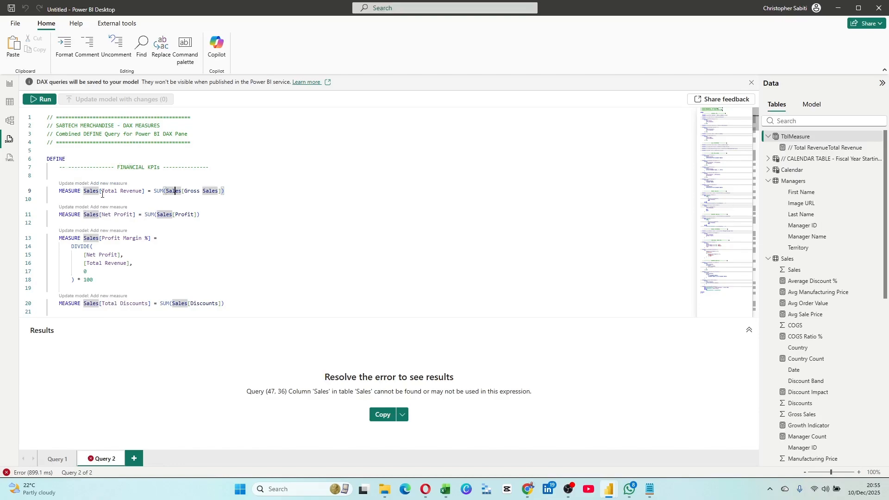
pyautogui.scroll(-6, 811, 281)
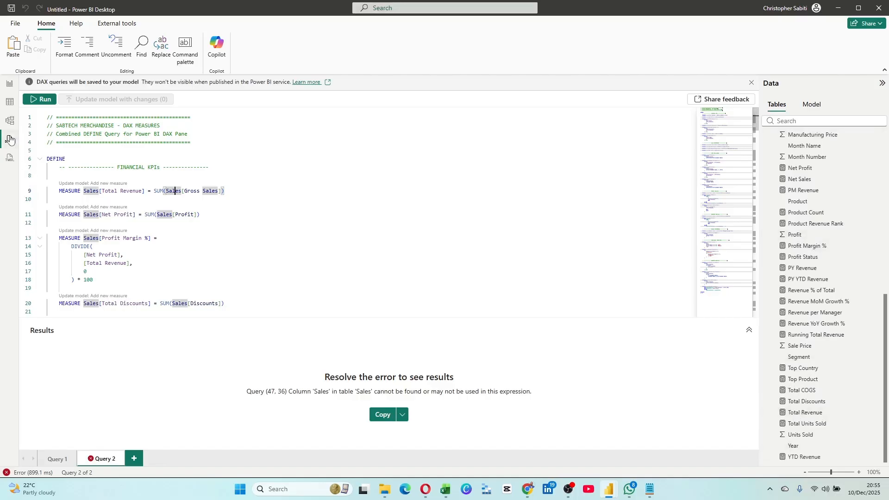
# Open the model view and inspect the full formula of the Average Discount % measure.
pyautogui.click(9, 120)
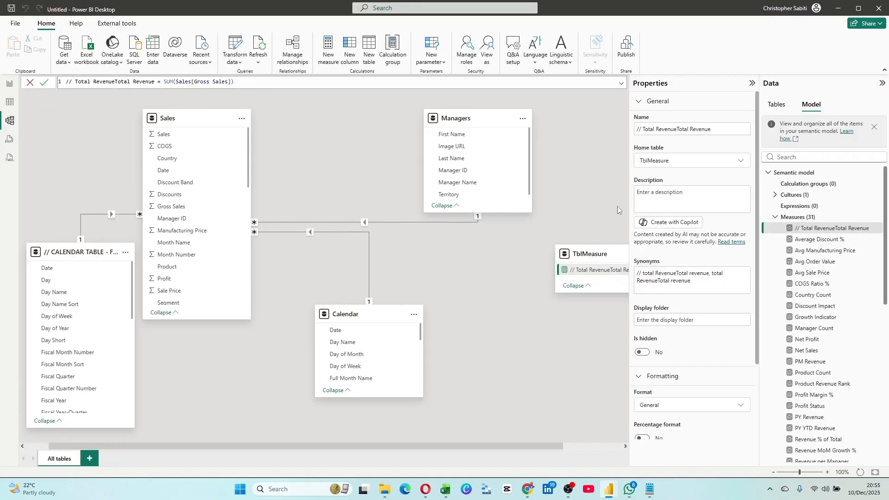
pyautogui.click(776, 217)
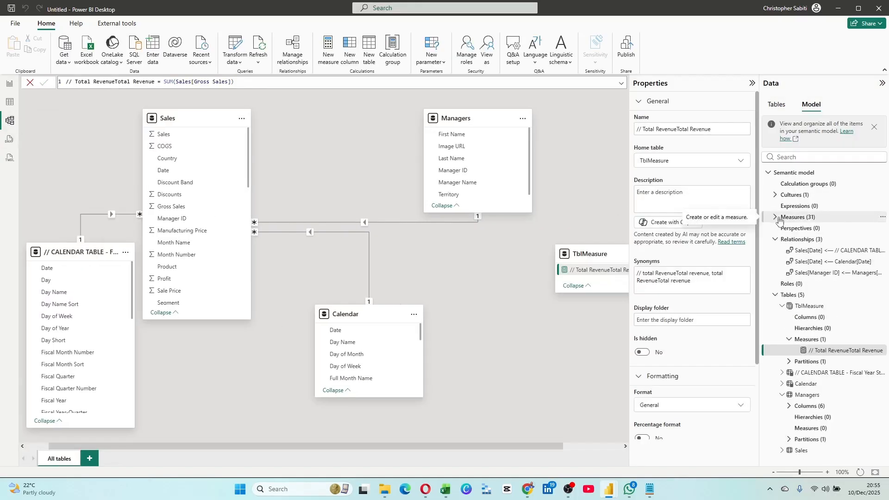
pyautogui.click(777, 217)
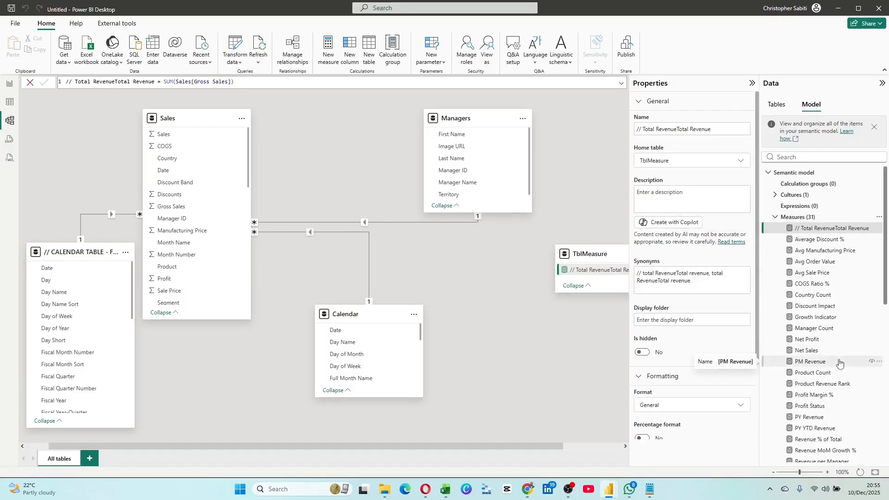
pyautogui.click(808, 240)
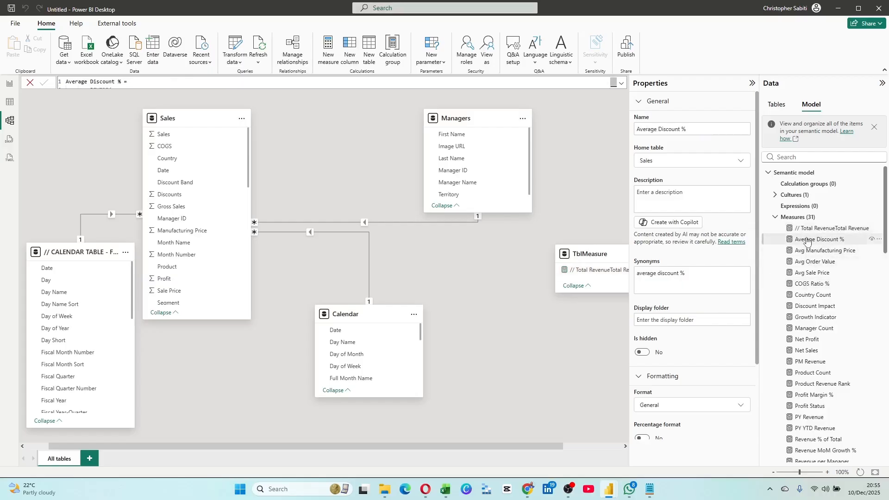
pyautogui.click(622, 84)
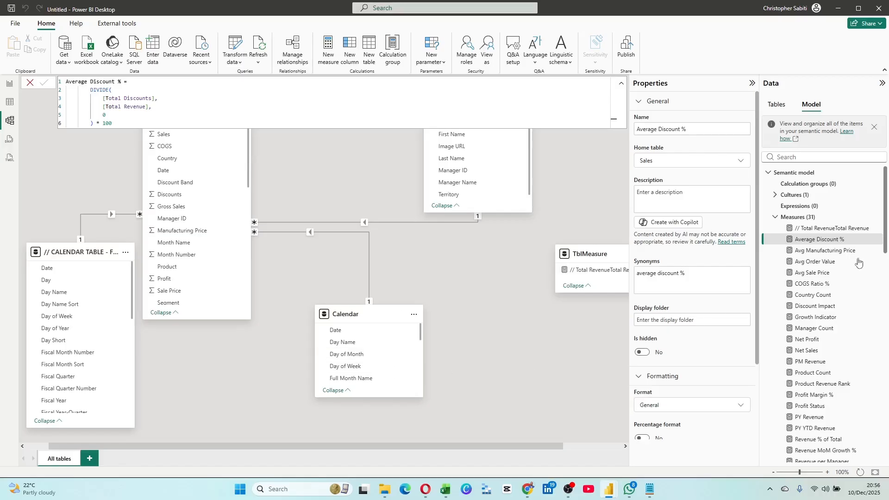
pyautogui.moveTo(90, 90); pyautogui.dragTo(146, 114)
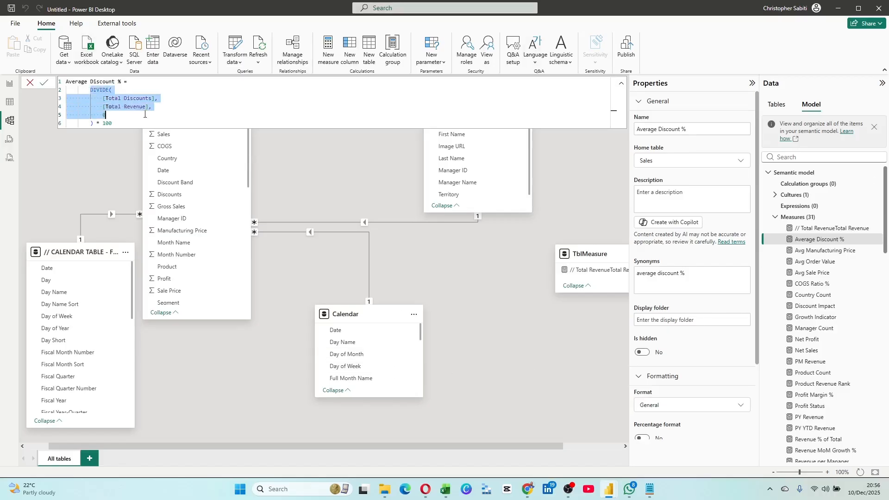
pyautogui.click(87, 89)
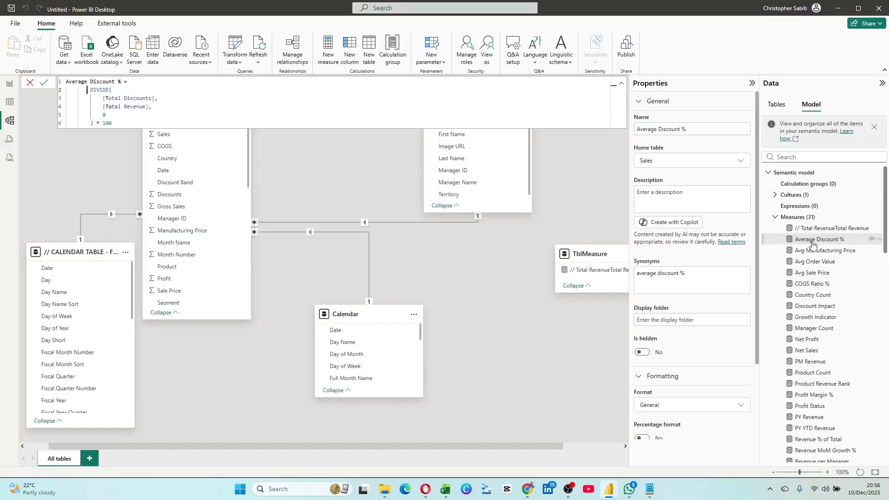
# Select the measures from // Total RevenueTotal Revenue through Avg Sale Price and set their home table to TblMeasure.
pyautogui.scroll(-5, 821, 352)
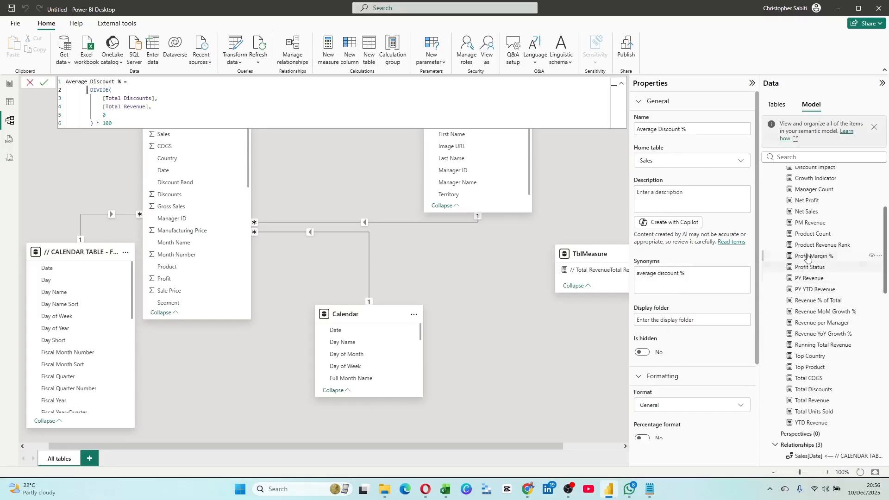
pyautogui.scroll(2, 817, 296)
pyautogui.scroll(4, 822, 287)
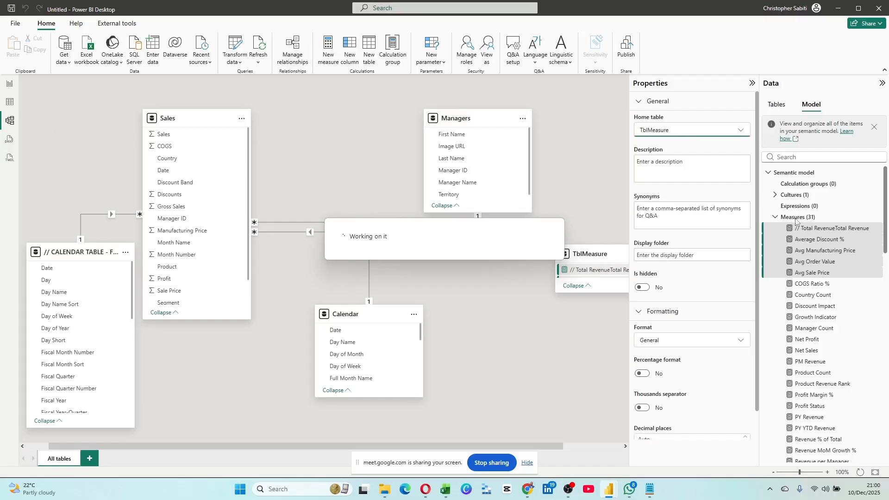
pyautogui.keyDown('shift'); pyautogui.click(818, 276); pyautogui.keyUp('shift')
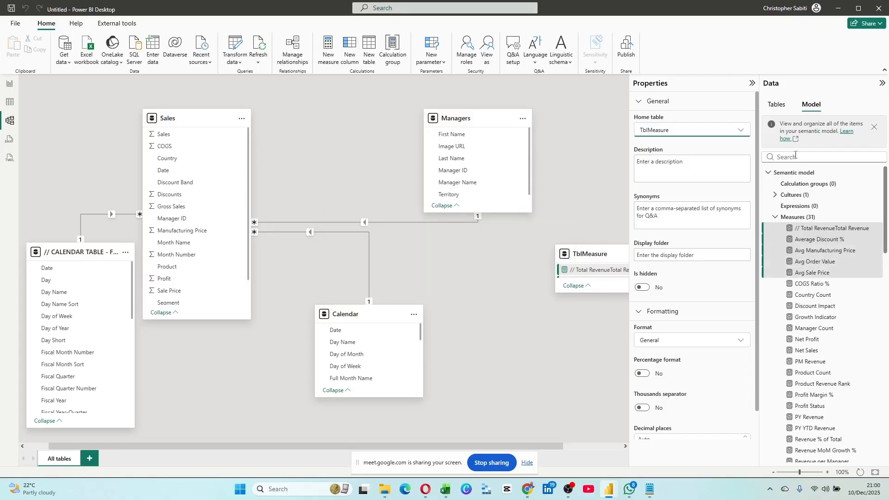
# Check in the report view which measures TblMeasure holds and which fields remain in the Sales table.
pyautogui.click(10, 86)
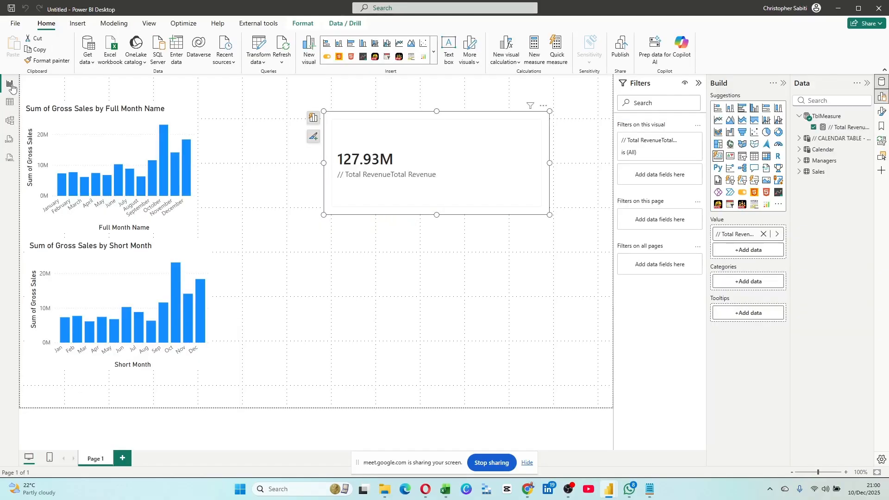
pyautogui.click(800, 117)
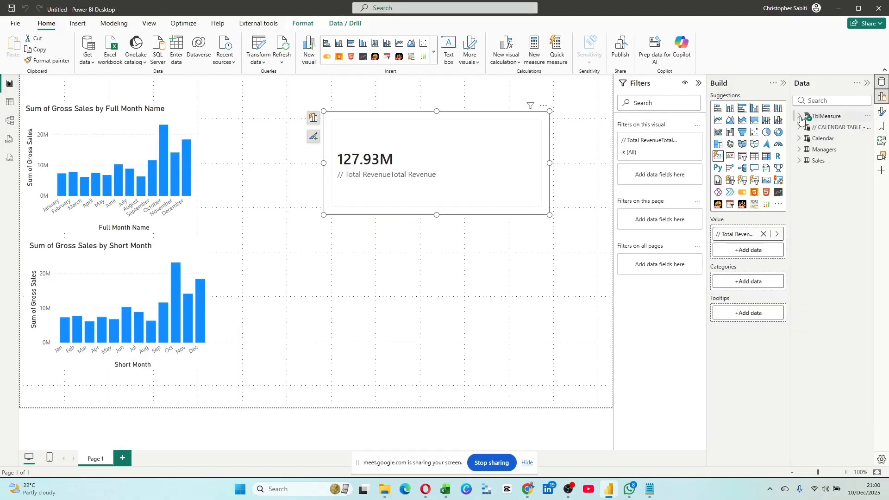
pyautogui.click(798, 161)
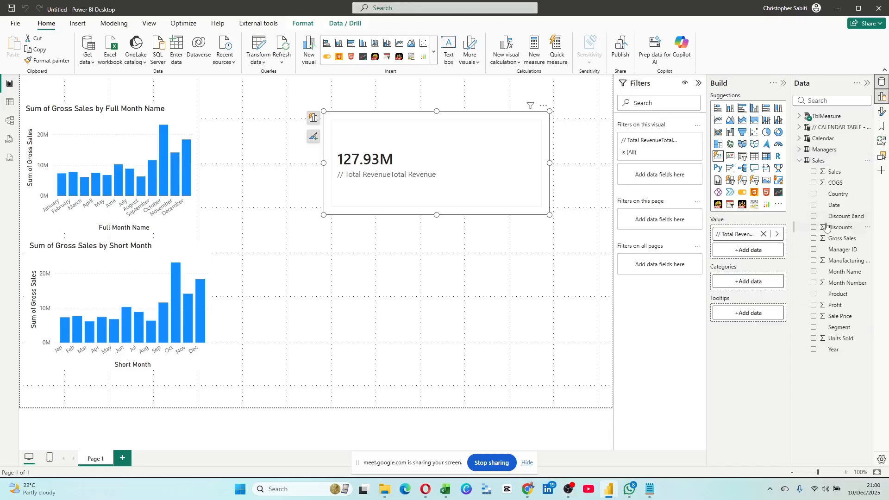
pyautogui.click(800, 117)
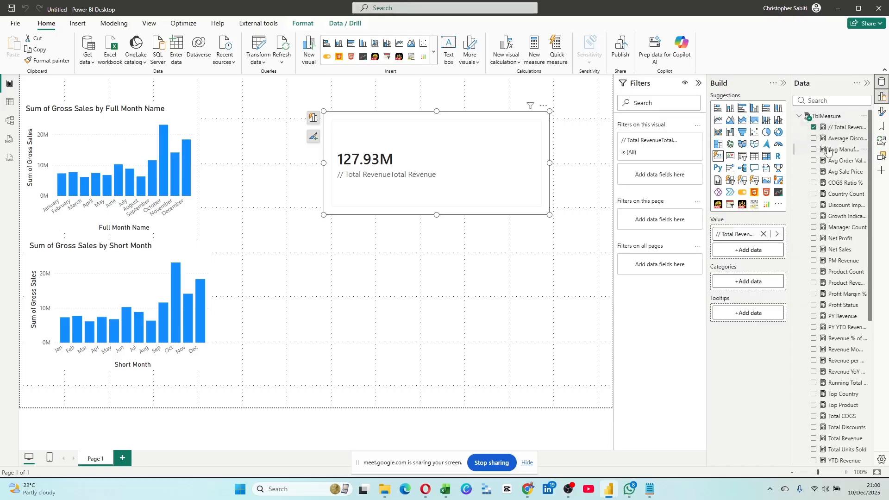
# In the model view, select the measures from // Total RevenueTotal Revenue through Manager Count and set their home table to TblMeasure.
pyautogui.click(10, 122)
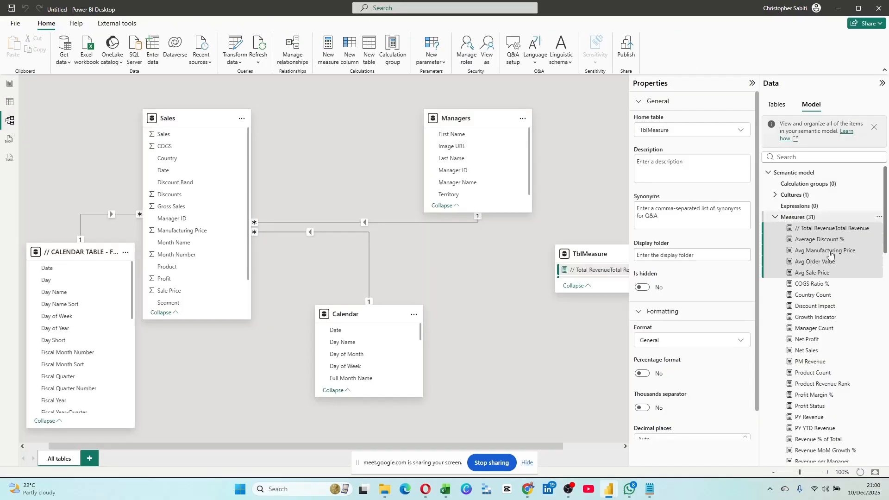
pyautogui.click(815, 306)
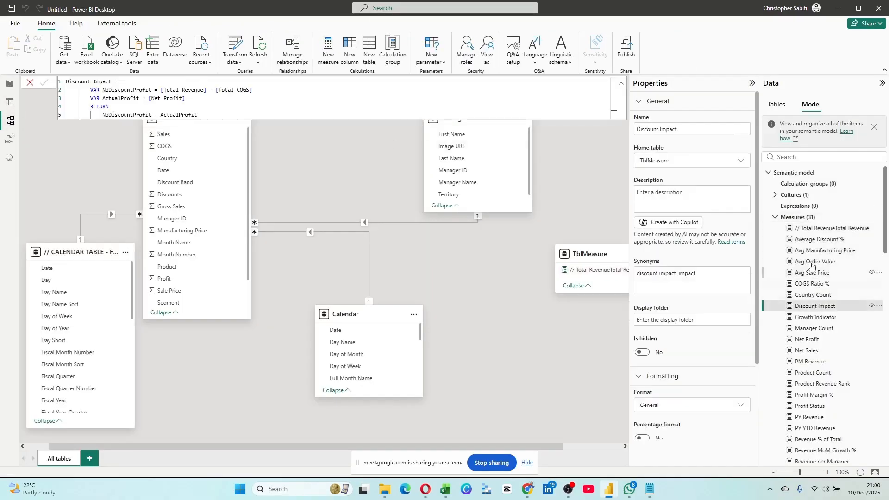
pyautogui.click(809, 229)
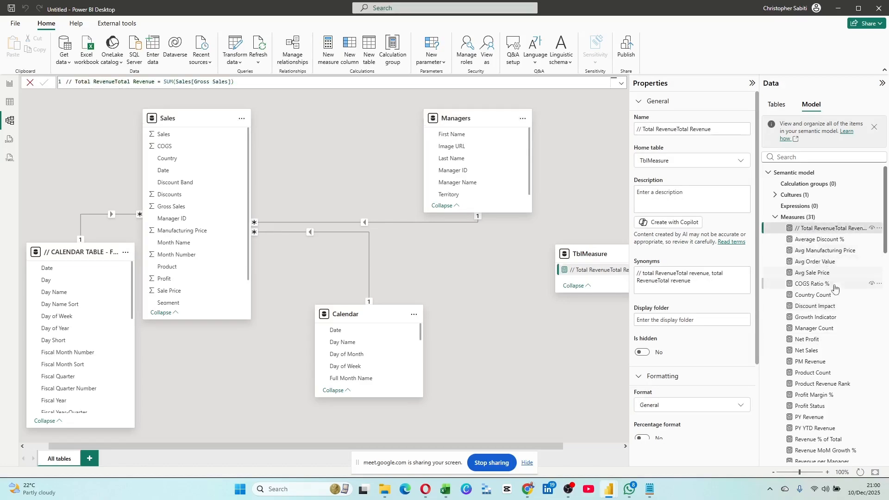
pyautogui.keyDown('shift'); pyautogui.click(815, 319); pyautogui.keyUp('shift')
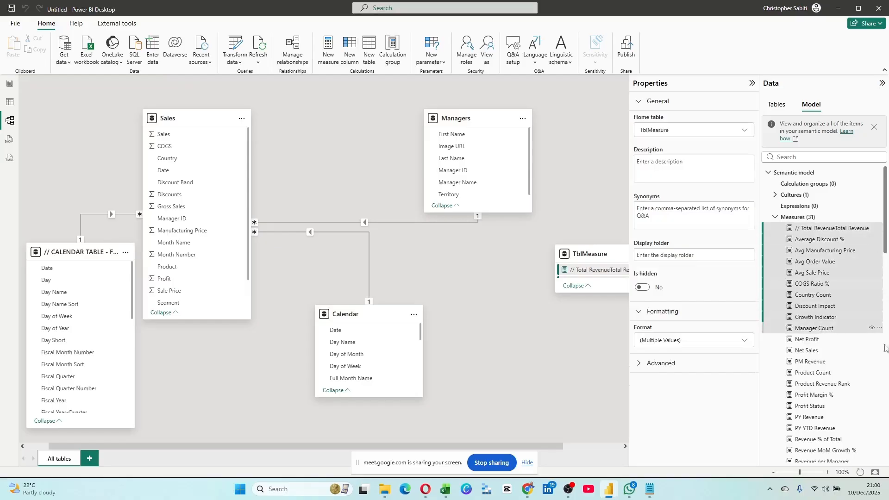
pyautogui.keyDown('shift'); pyautogui.click(812, 328); pyautogui.keyUp('shift')
pyautogui.click(660, 131)
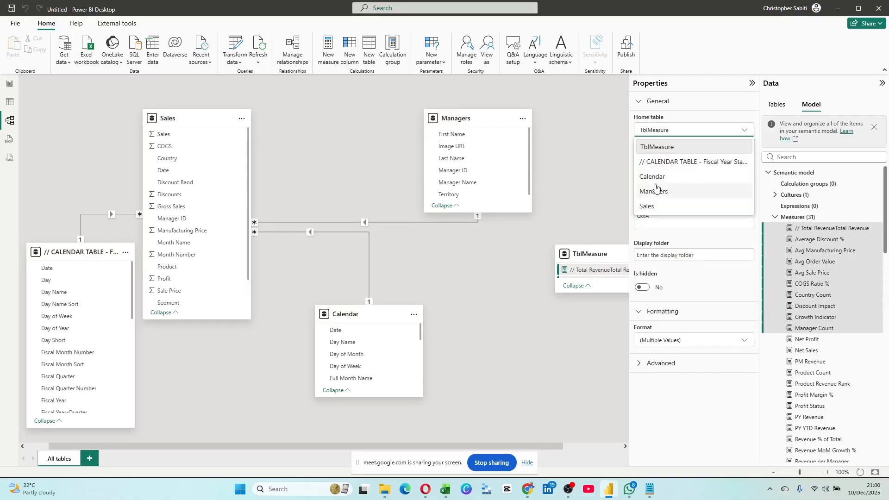
pyautogui.click(662, 148)
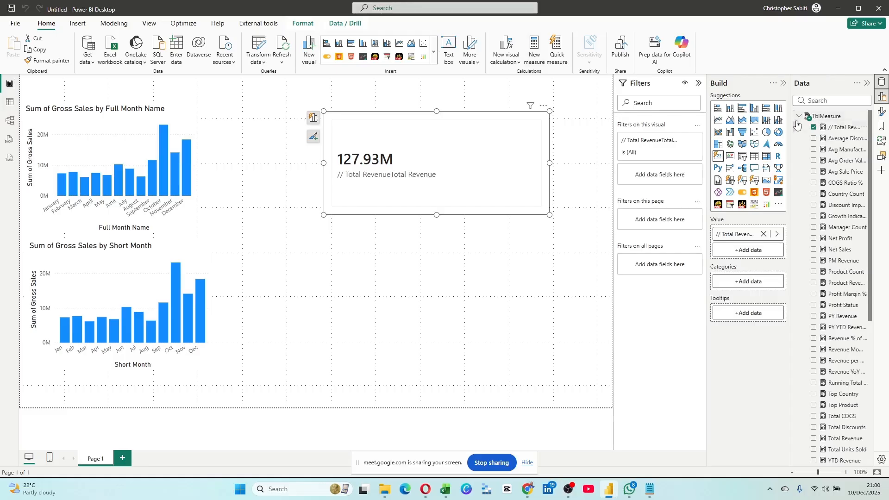
# Review the full measure list of TblMeasure in the report view and move the total revenue card closer to the column charts.
pyautogui.click(825, 116)
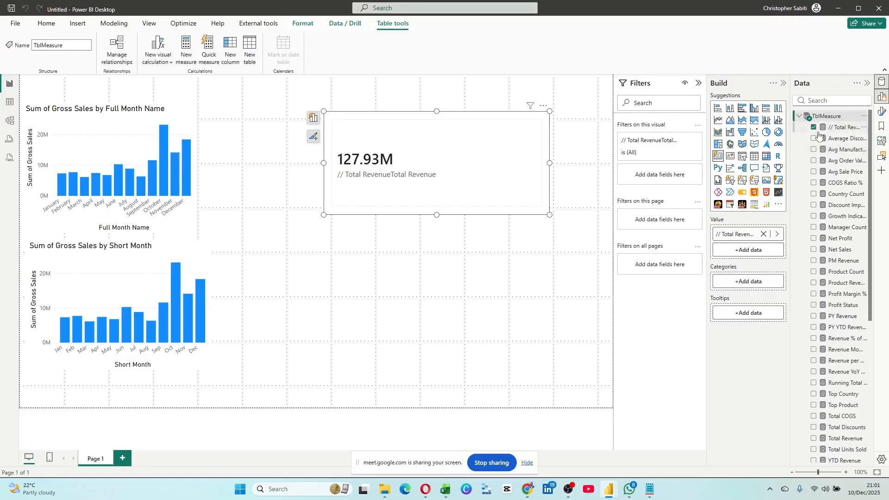
pyautogui.scroll(-5, 852, 398)
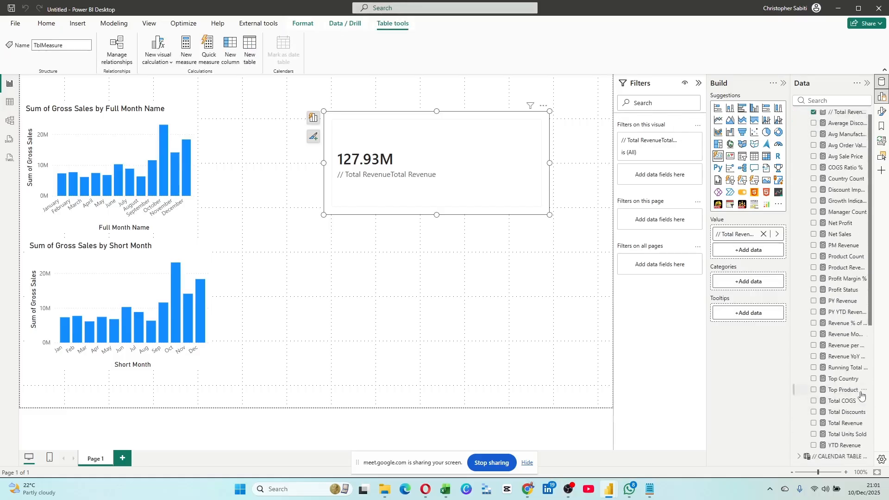
pyautogui.scroll(5, 839, 266)
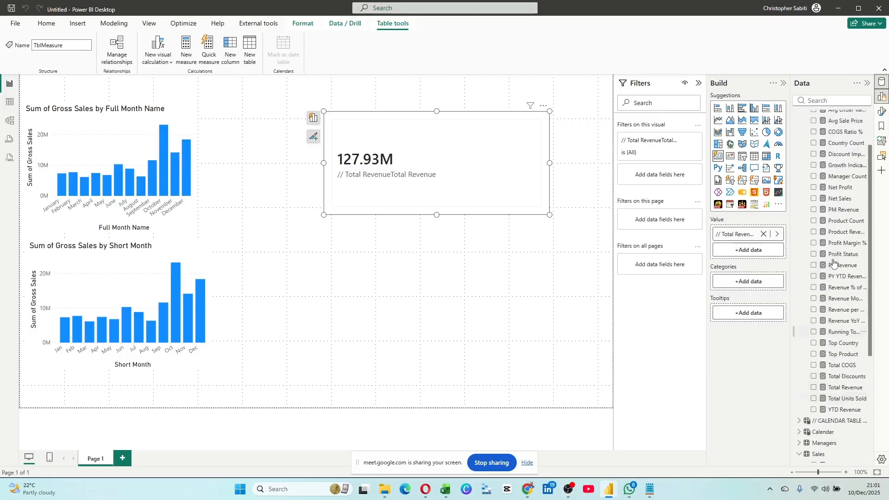
pyautogui.moveTo(512, 146); pyautogui.dragTo(420, 151)
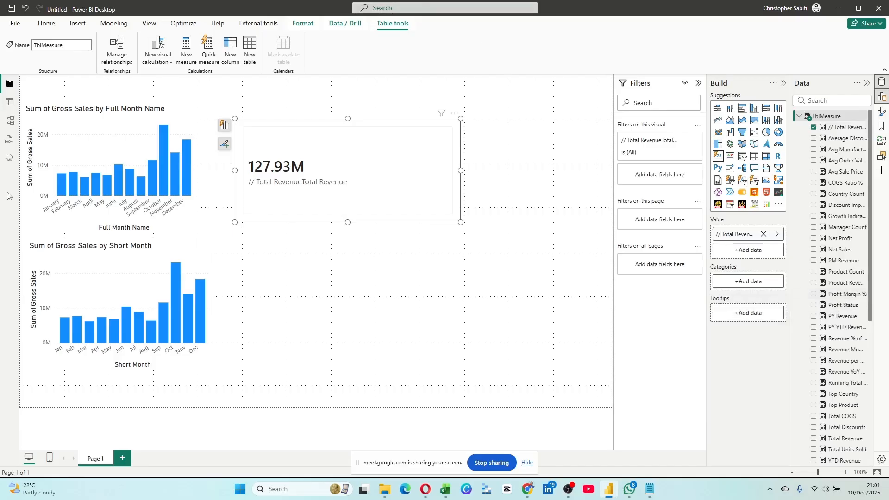
# Rearrange the model diagram by moving the Sales, Calendar and // CALENDAR TABLE tables so they are spaced apart.
pyautogui.click(9, 121)
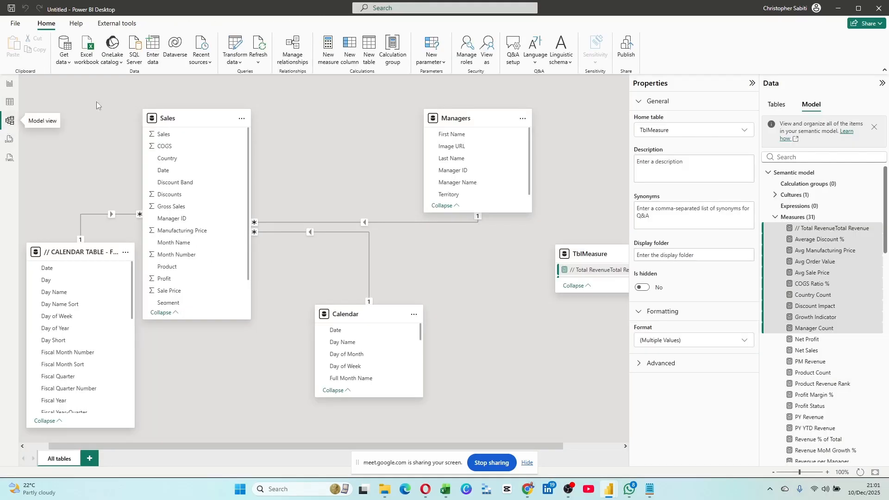
pyautogui.moveTo(176, 112); pyautogui.dragTo(240, 99)
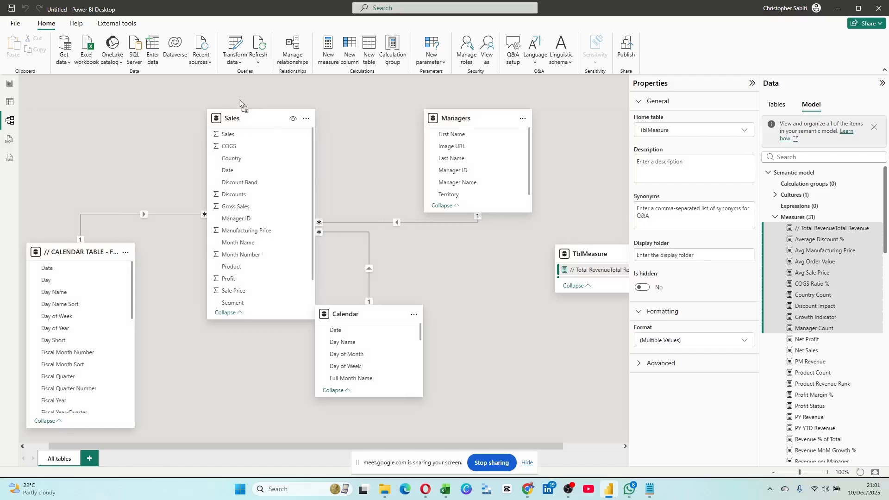
pyautogui.moveTo(364, 316); pyautogui.dragTo(341, 312)
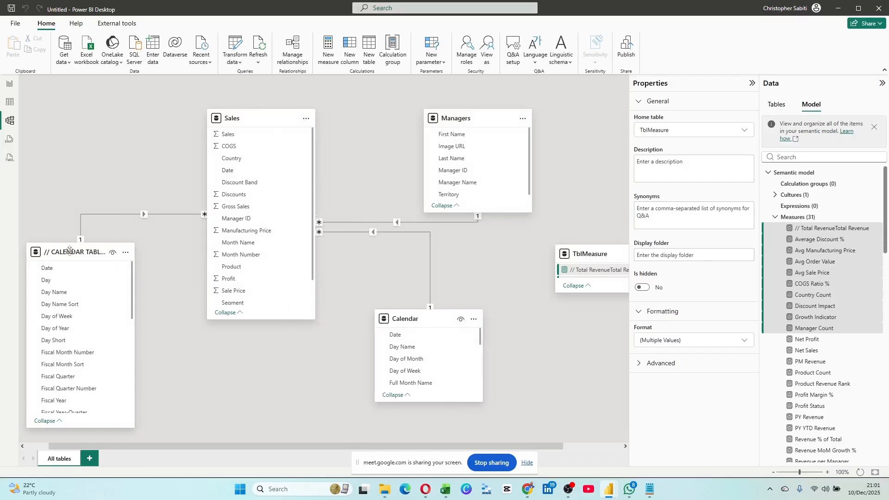
pyautogui.moveTo(68, 252); pyautogui.dragTo(94, 227)
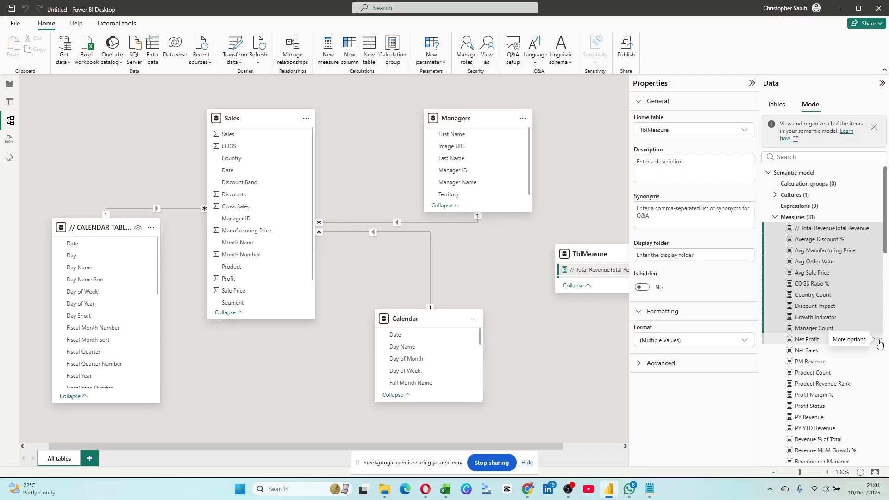
# Take Avg Order Value and Average Discount % out of the multiple measure selection and add them back.
pyautogui.keyDown('ctrl'); pyautogui.click(847, 262); pyautogui.keyUp('ctrl')
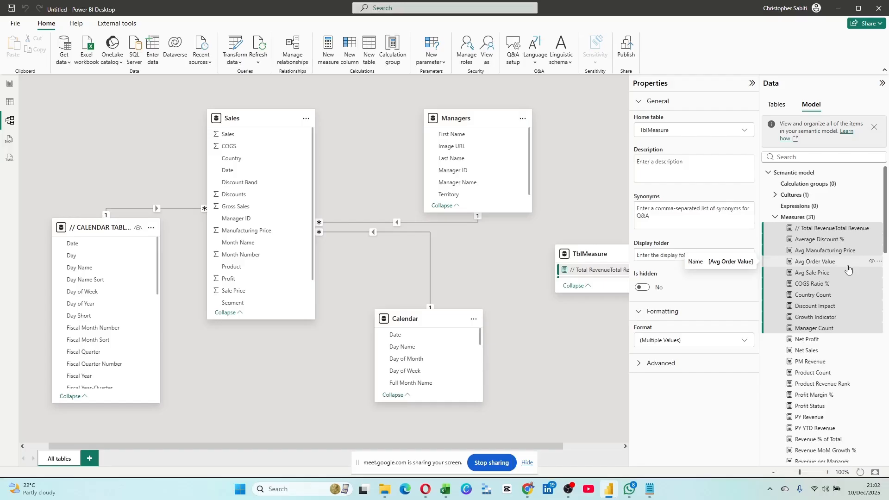
pyautogui.keyDown('ctrl'); pyautogui.click(847, 262); pyautogui.keyUp('ctrl')
pyautogui.keyDown('ctrl'); pyautogui.click(853, 242); pyautogui.keyUp('ctrl')
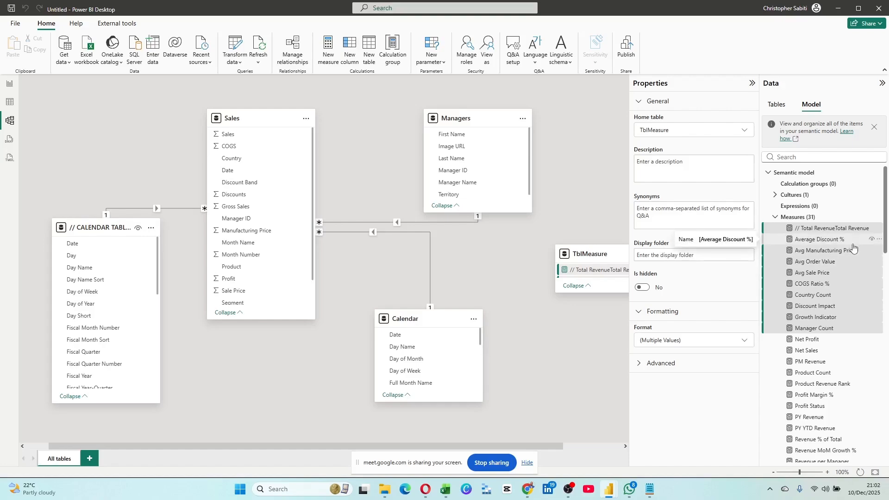
pyautogui.keyDown('ctrl'); pyautogui.click(853, 243); pyautogui.keyUp('ctrl')
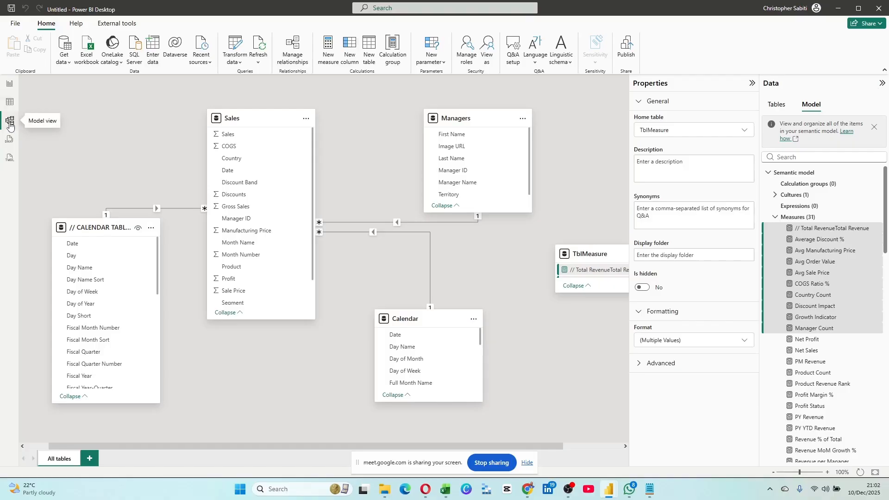
# Adjust the diagram layout by shifting Managers and Sales further from // CALENDAR TABLE and lowering the calendar table slightly.
pyautogui.moveTo(489, 118); pyautogui.dragTo(524, 94)
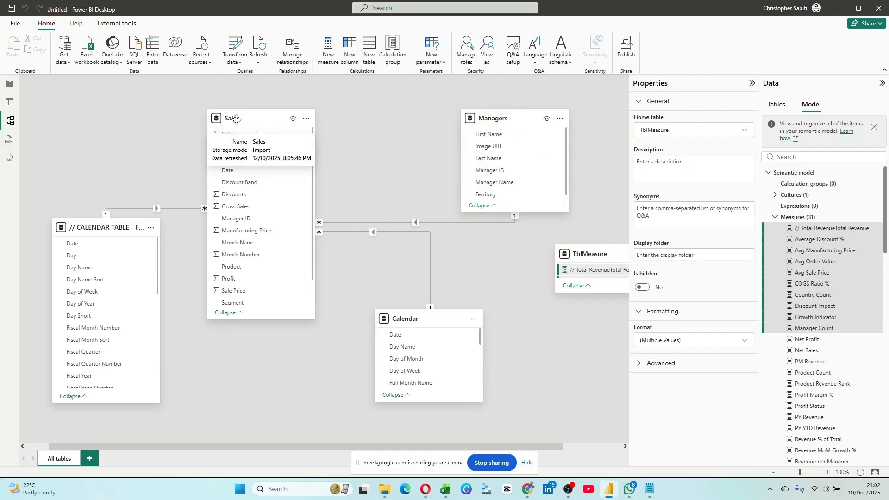
pyautogui.moveTo(234, 121); pyautogui.dragTo(246, 121)
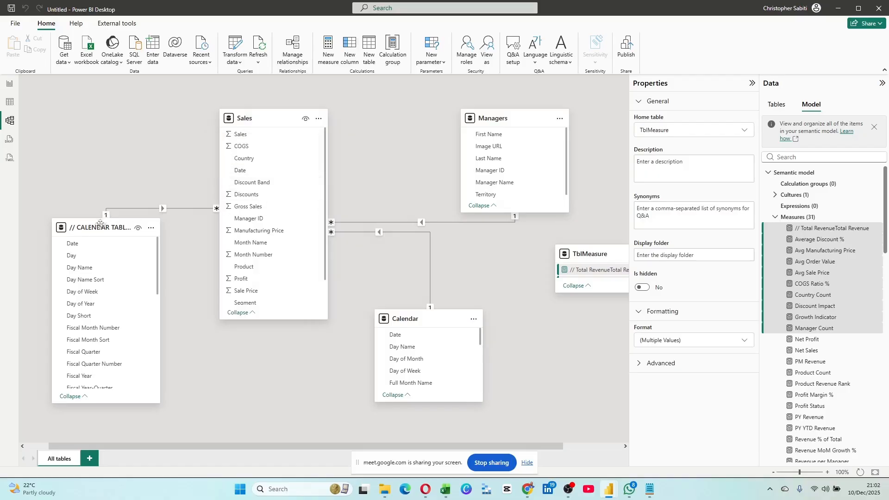
pyautogui.moveTo(99, 231); pyautogui.dragTo(98, 242)
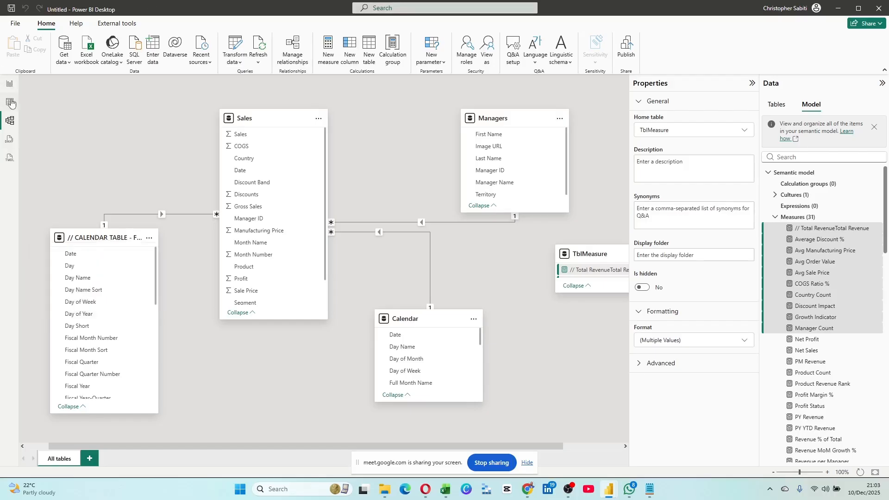
# Display the Sales data in the table view and examine the distinct Segment values without applying a filter.
pyautogui.click(11, 102)
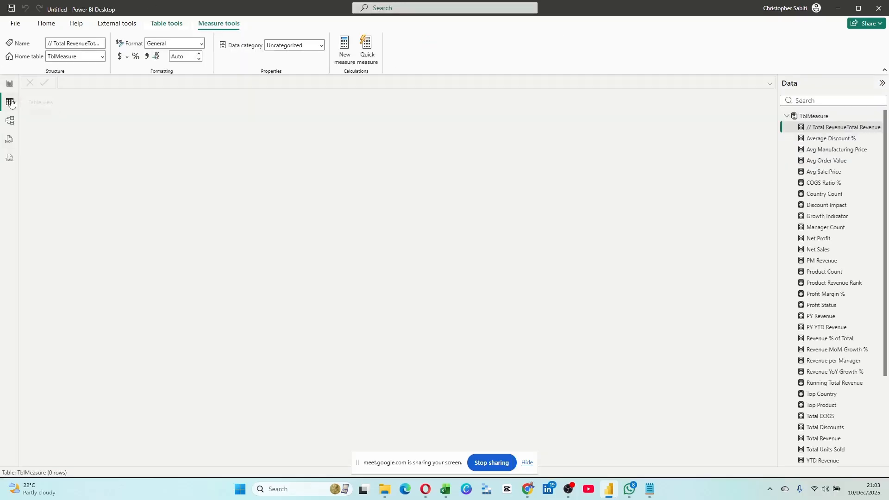
pyautogui.click(786, 116)
pyautogui.click(787, 227)
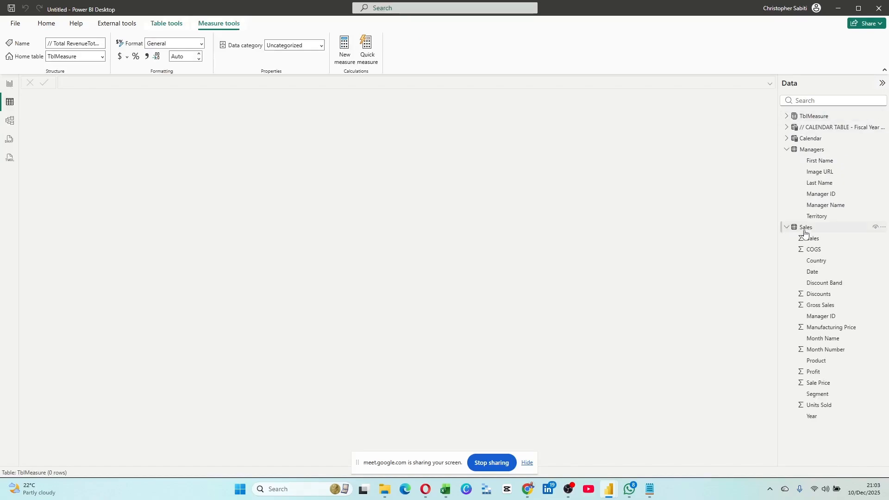
pyautogui.click(806, 228)
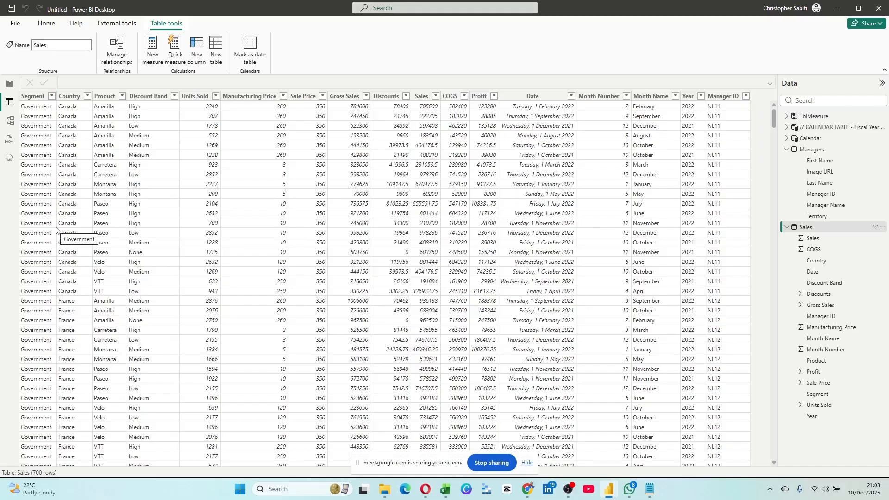
pyautogui.click(51, 98)
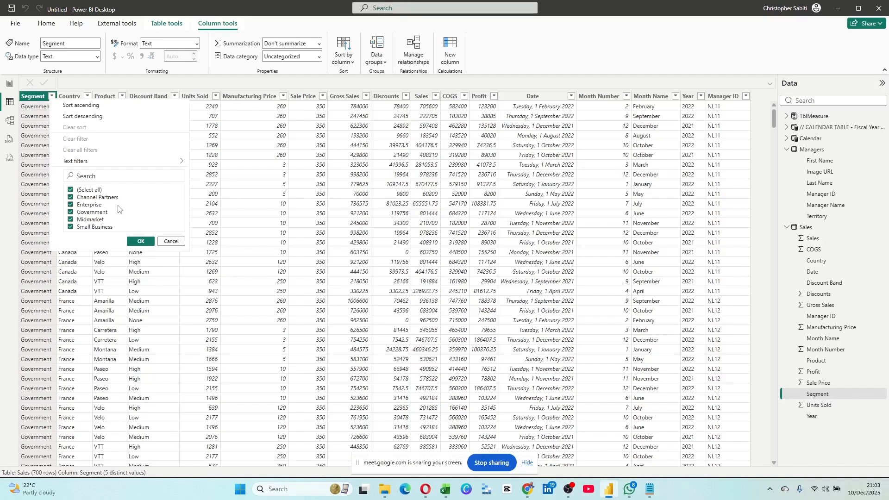
pyautogui.click(171, 241)
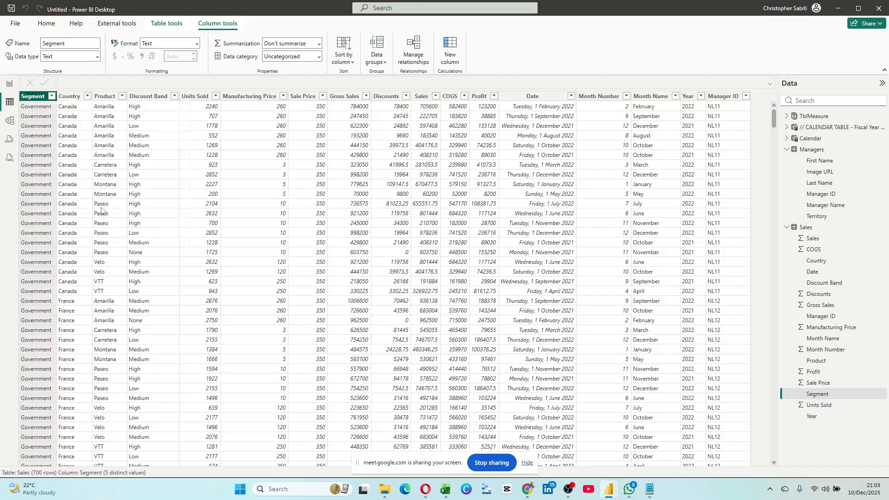
# Open the Sales query in the Power Query Editor and select the Year column to inspect its statistics.
pyautogui.click(9, 120)
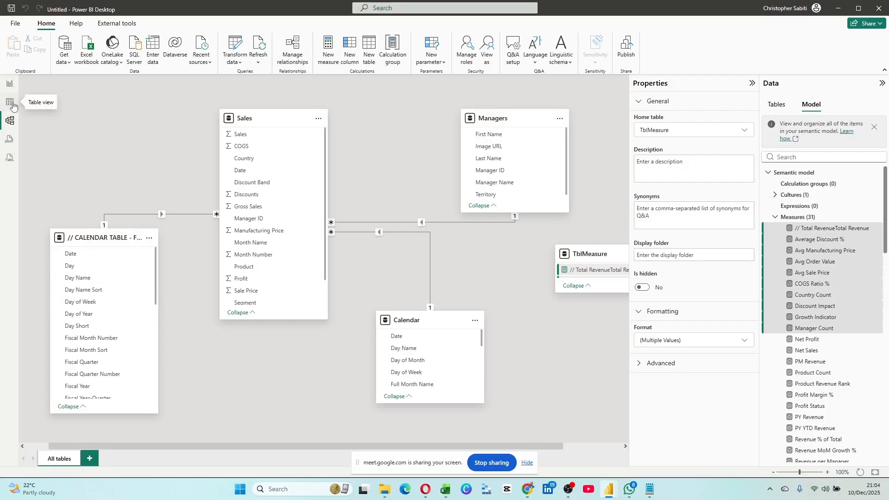
pyautogui.click(10, 102)
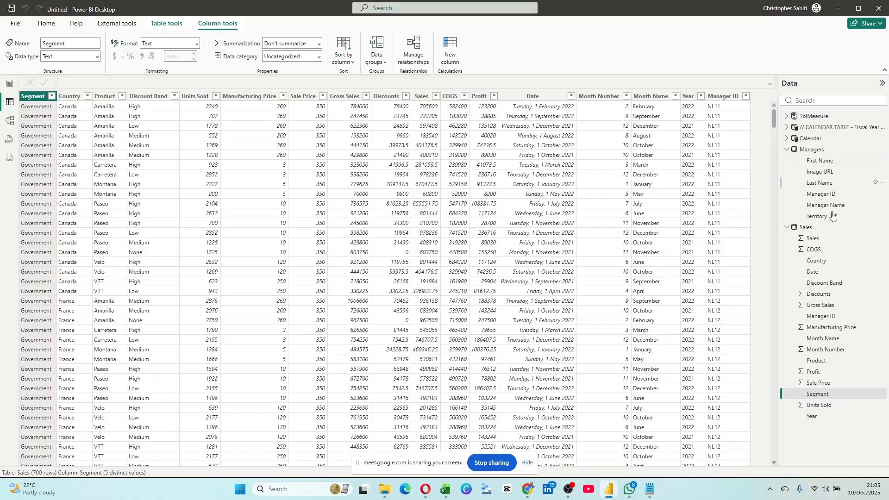
pyautogui.click(883, 228)
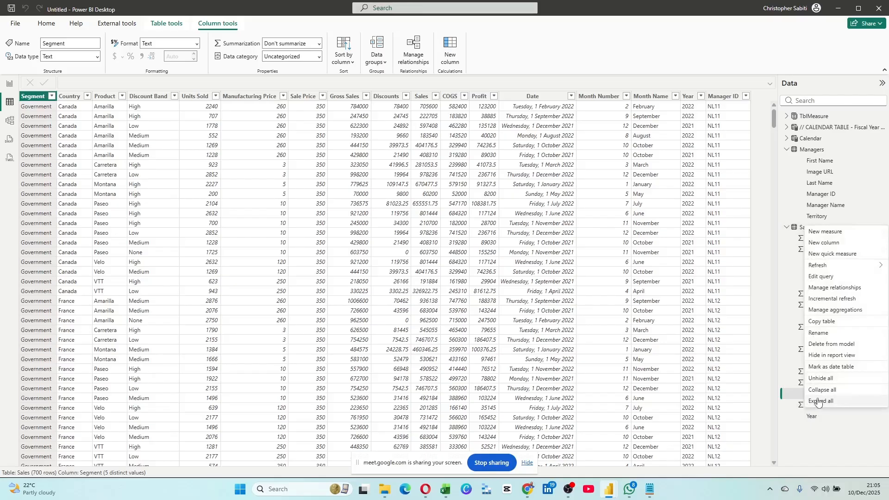
pyautogui.click(821, 277)
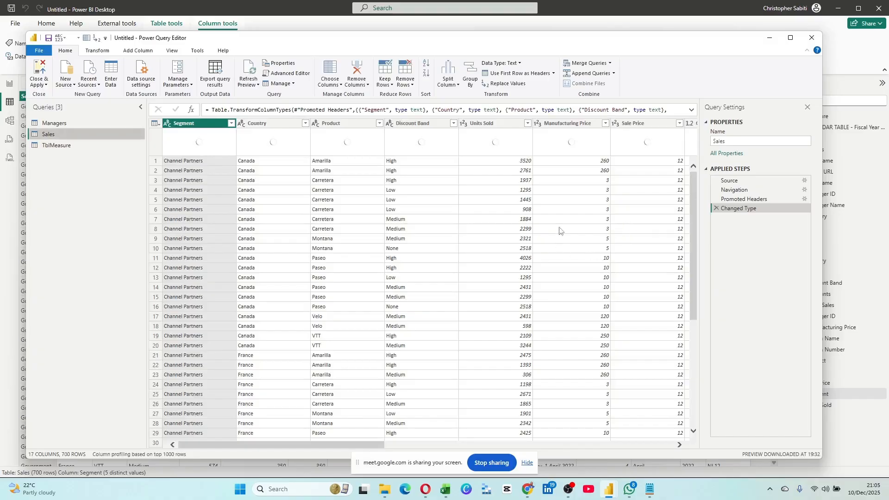
pyautogui.moveTo(360, 446); pyautogui.dragTo(649, 446)
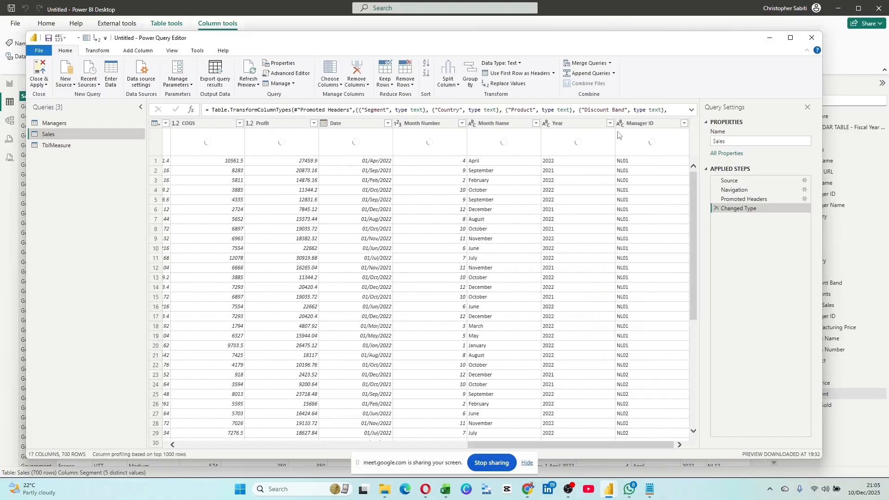
pyautogui.click(571, 124)
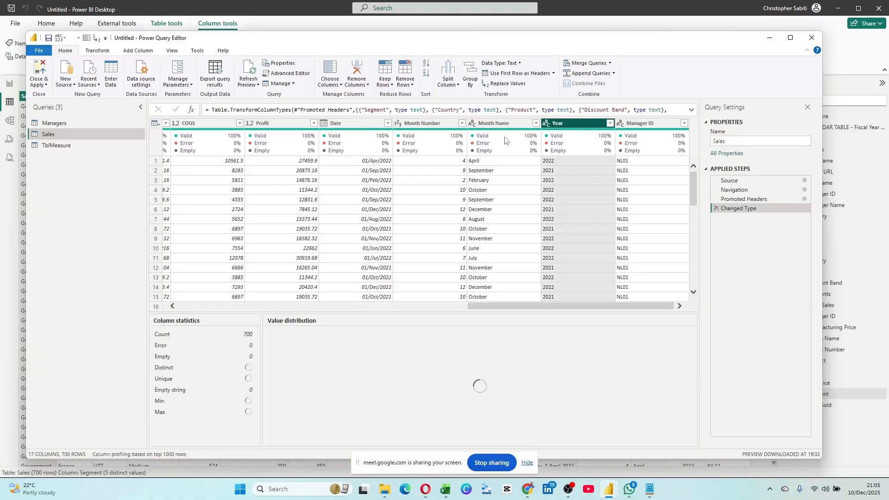
# Remove the Month Number, Month Name and Year columns from the Sales query.
pyautogui.keyDown('ctrl'); pyautogui.click(484, 124); pyautogui.keyUp('ctrl')
pyautogui.keyDown('ctrl'); pyautogui.click(419, 125); pyautogui.keyUp('ctrl')
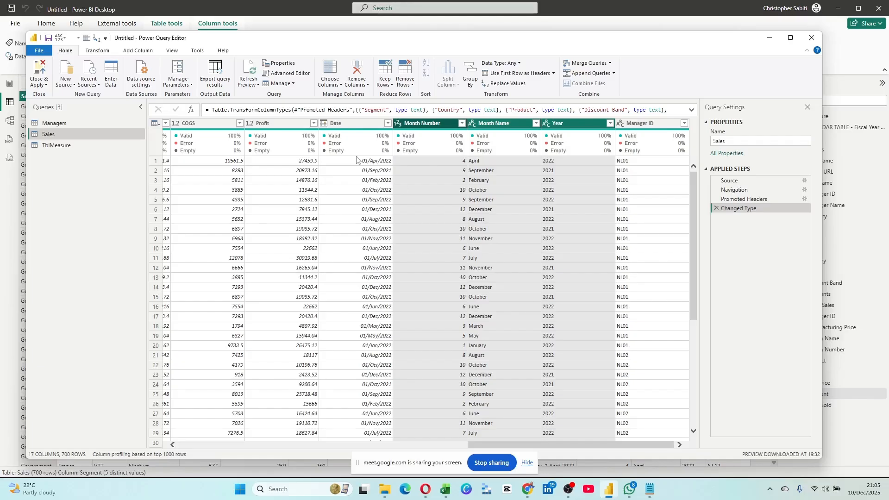
pyautogui.click(359, 71)
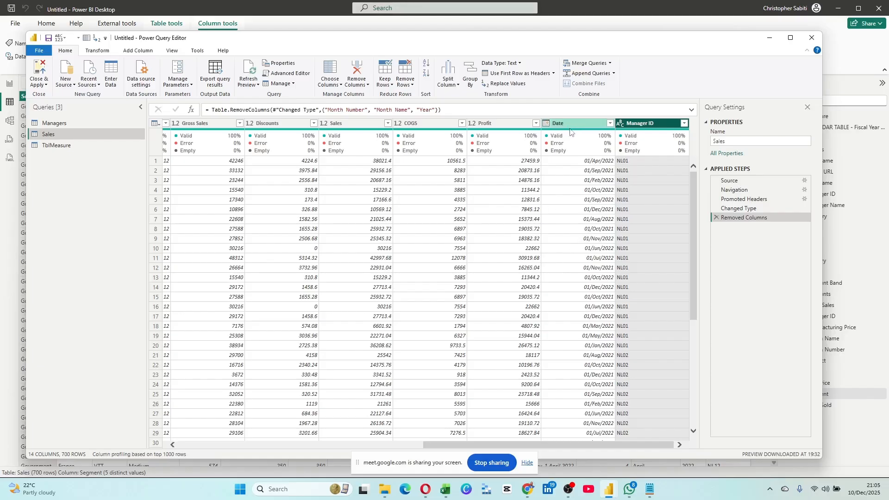
pyautogui.moveTo(572, 132)
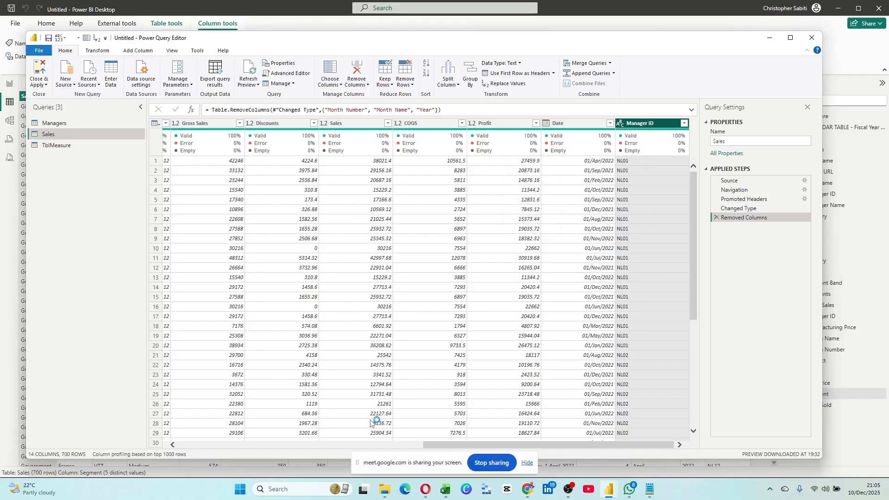
# Create a new query that references Sales and name it tblSegment.
pyautogui.click(418, 445)
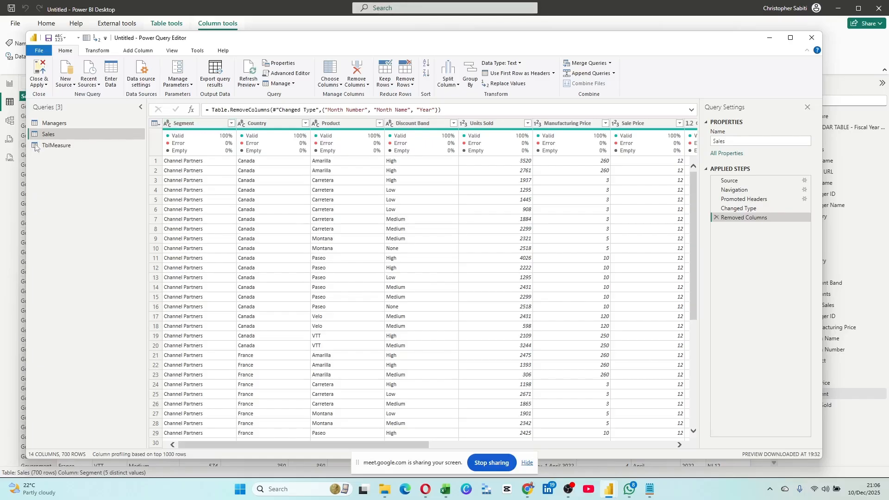
pyautogui.rightClick(48, 134)
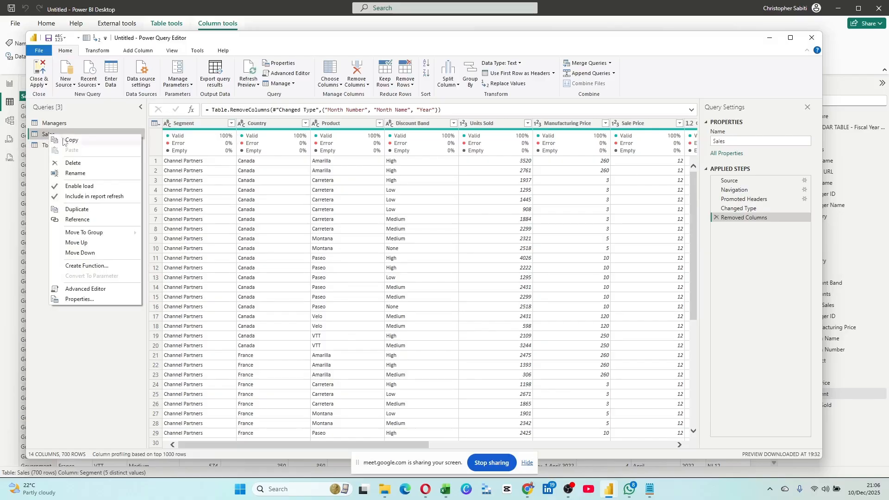
pyautogui.click(77, 221)
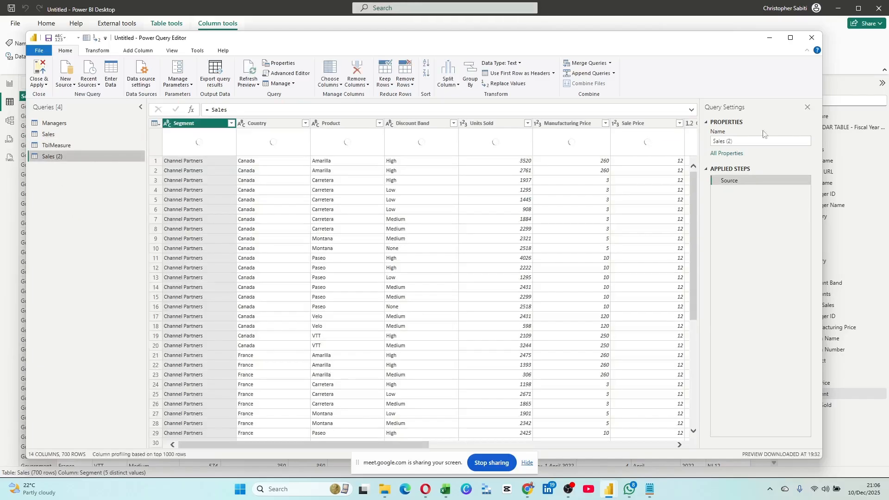
pyautogui.click(760, 141)
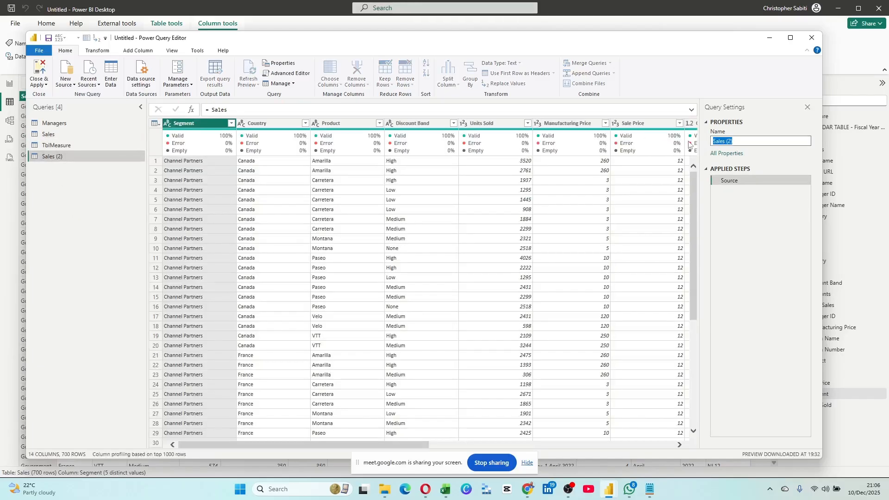
pyautogui.write('Se')
pyautogui.press('Left')
pyautogui.press('Left')
pyautogui.press('Left')
pyautogui.write('tbl')
pyautogui.press('Return')
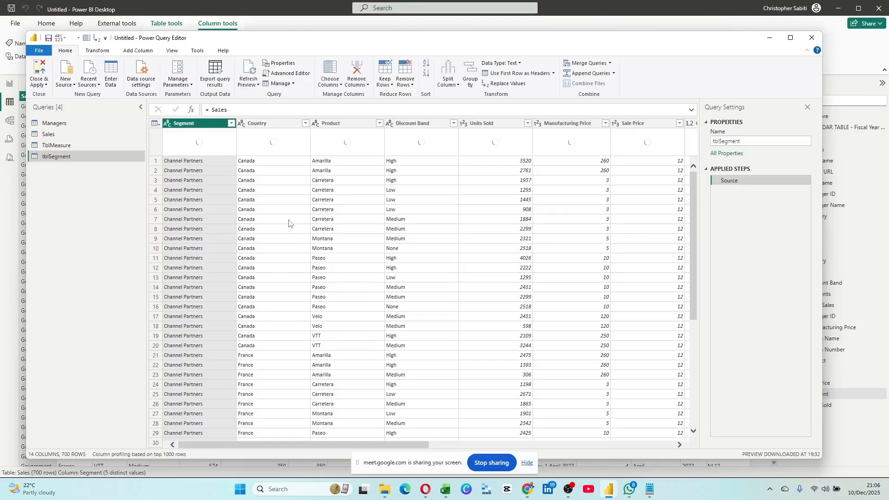
# Reduce tblSegment to only its Segment column and remove the duplicate rows.
pyautogui.click(271, 127)
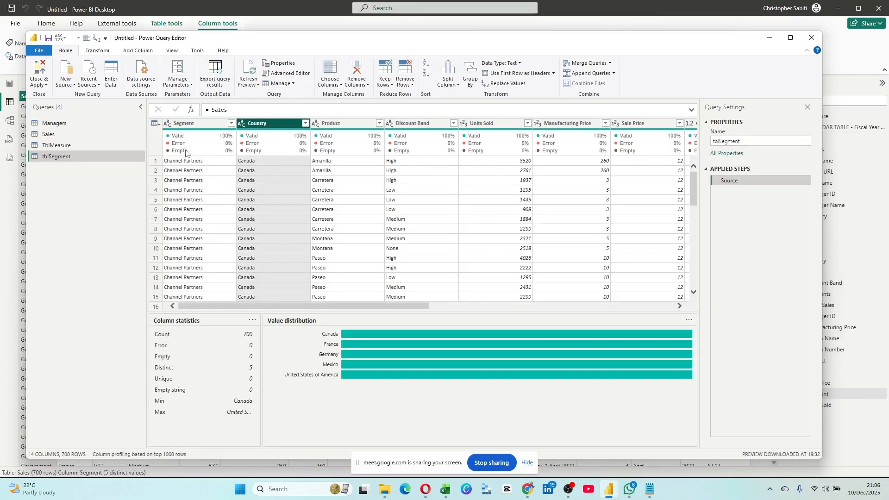
pyautogui.click(191, 125)
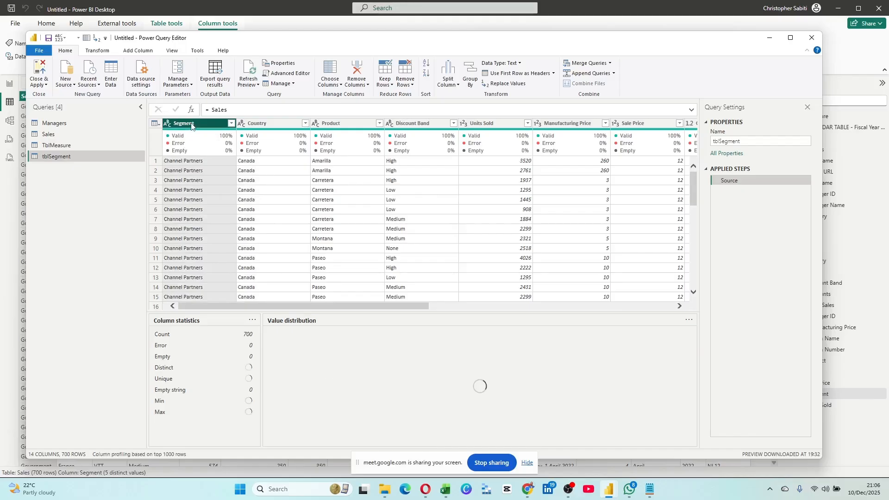
pyautogui.click(368, 84)
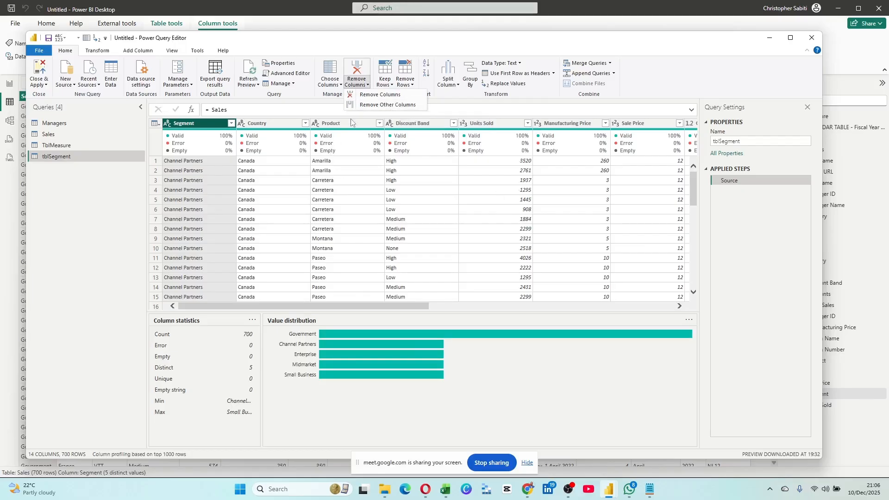
pyautogui.click(373, 105)
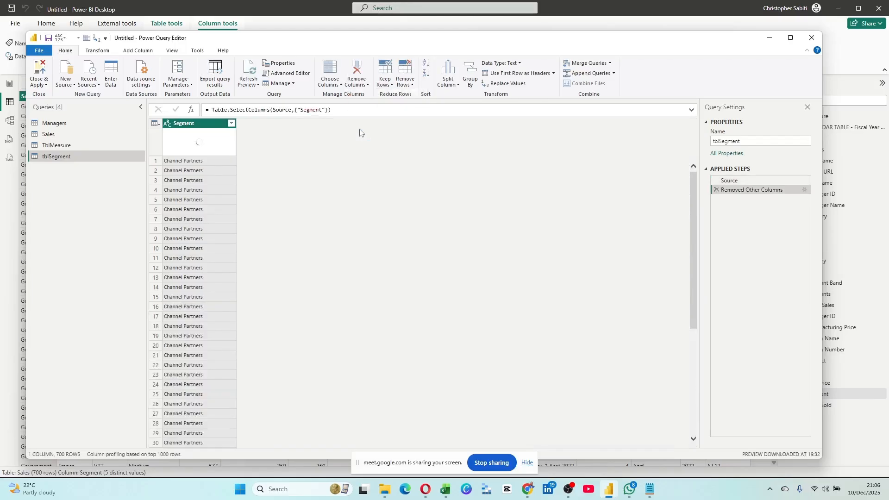
pyautogui.click(156, 124)
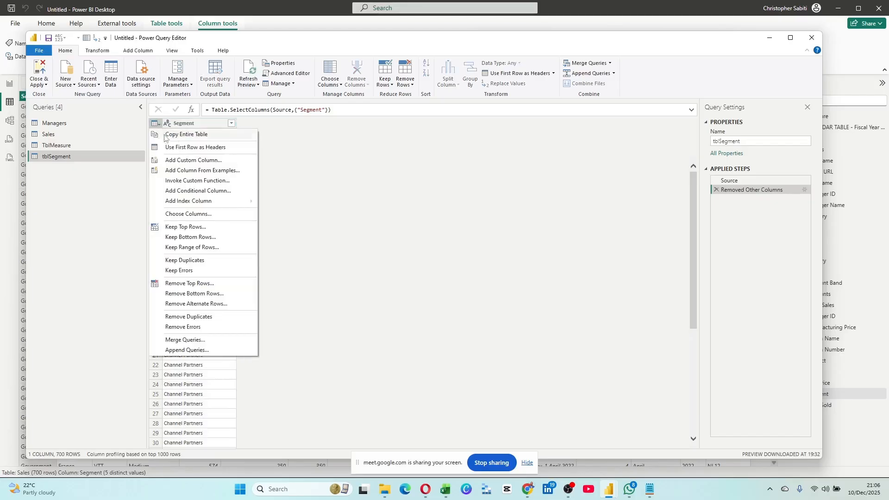
pyautogui.click(193, 319)
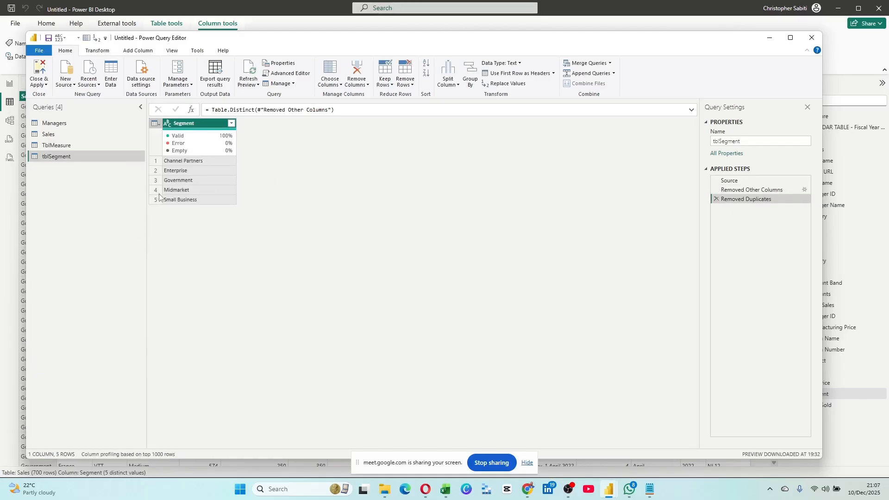
# Add an index column starting from 0 to tblSegment, and apply the query changes to the model.
pyautogui.click(139, 52)
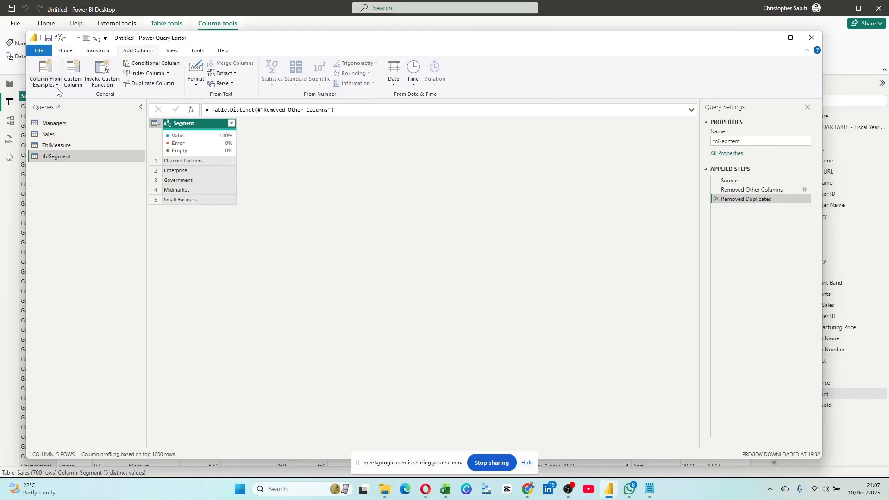
pyautogui.click(152, 73)
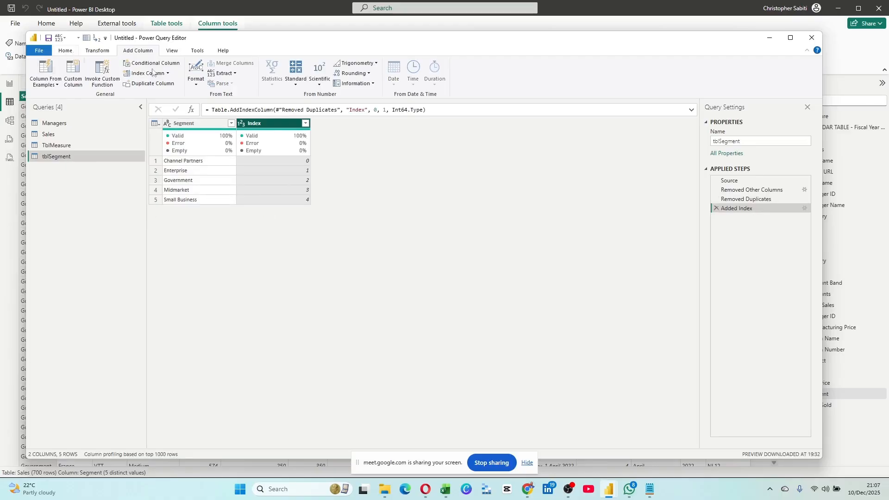
pyautogui.click(73, 51)
pyautogui.click(33, 72)
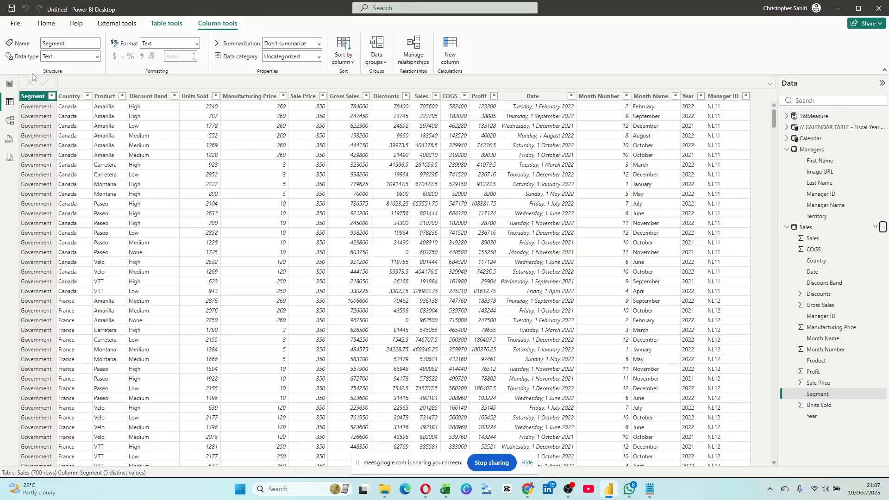
# Reposition the tblSegment table in the model diagram so it sits just below the Sales table.
pyautogui.click(13, 121)
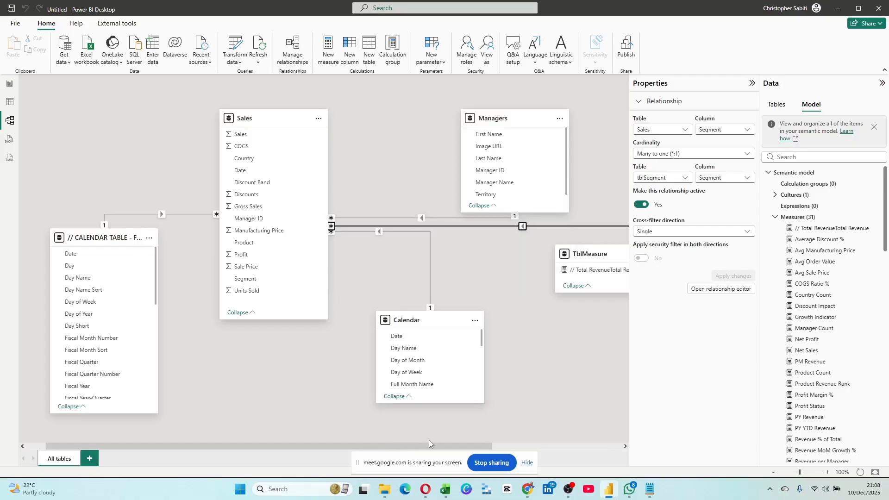
pyautogui.moveTo(475, 445); pyautogui.dragTo(590, 466)
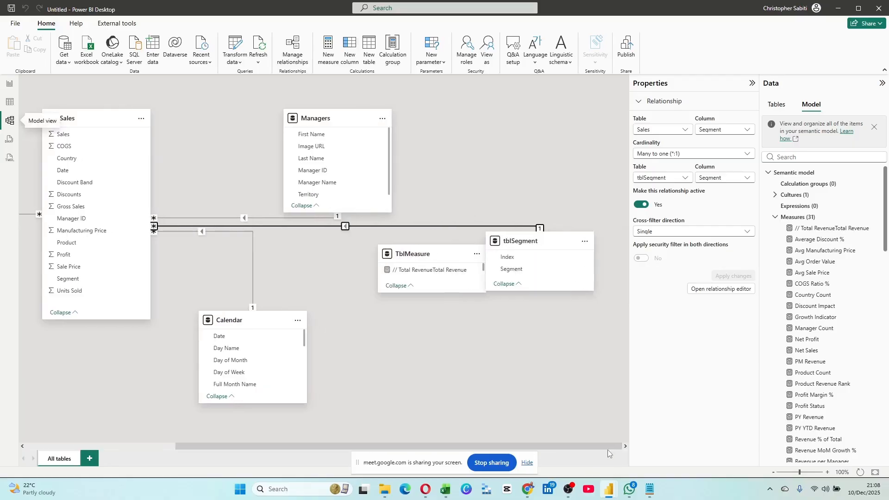
pyautogui.moveTo(527, 242); pyautogui.dragTo(139, 388)
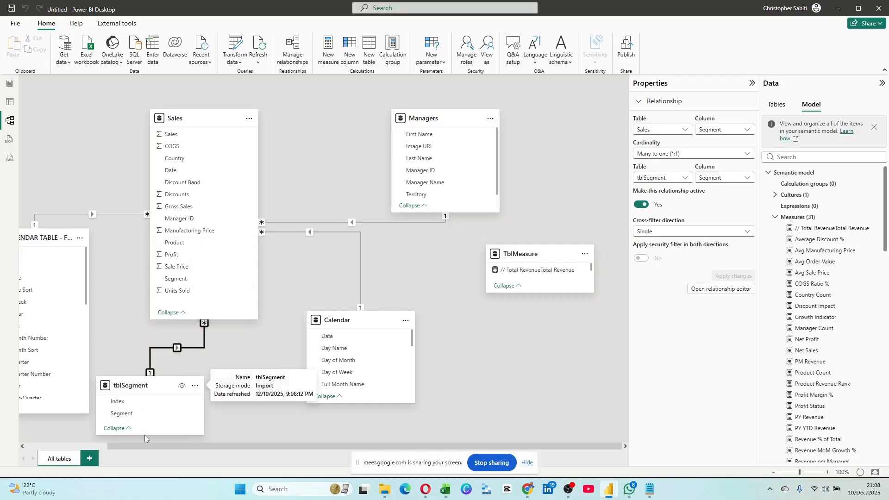
# Examine the Sales rows in the table view, then the Segment and Index values of tblSegment.
pyautogui.click(10, 106)
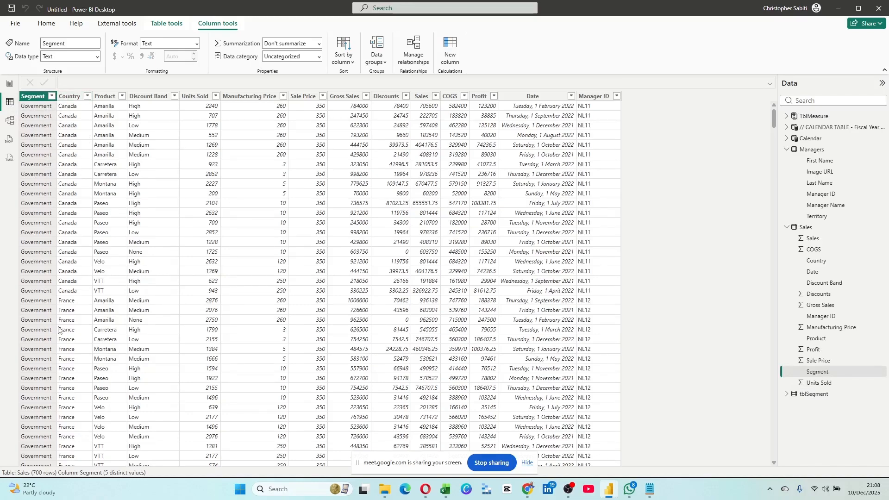
pyautogui.scroll(-5, 60, 334)
pyautogui.scroll(-3, 63, 447)
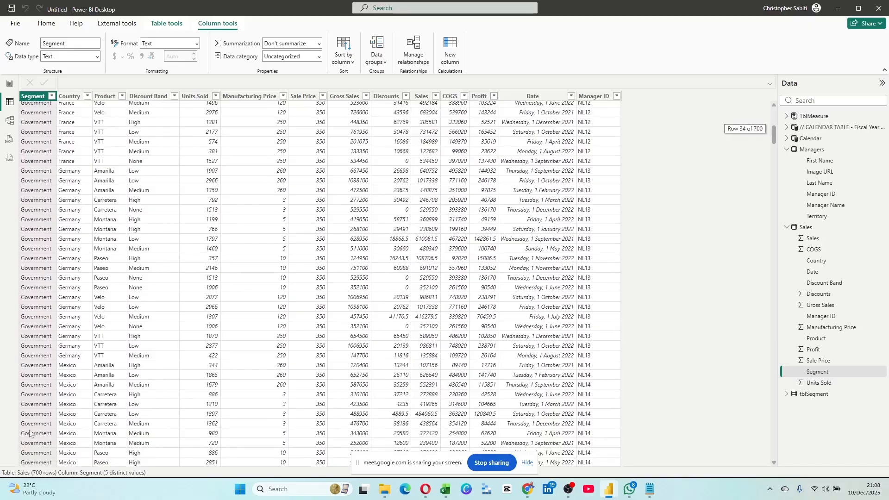
pyautogui.scroll(6, 97, 155)
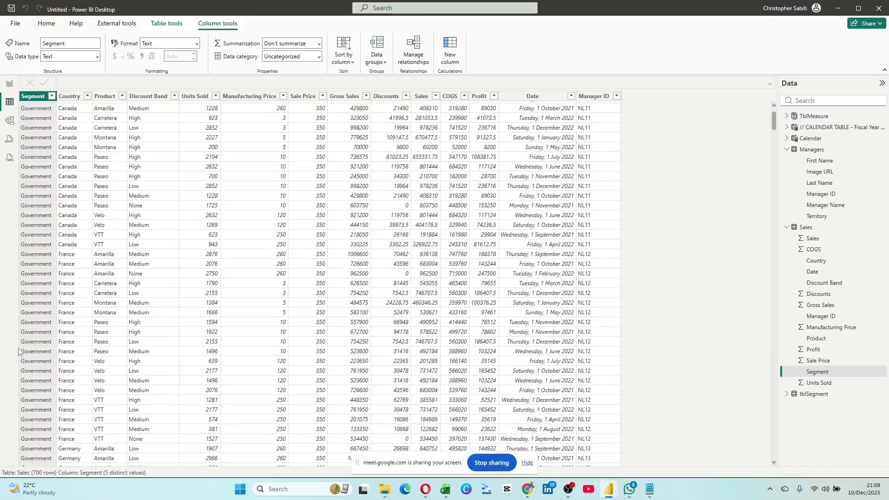
pyautogui.click(11, 120)
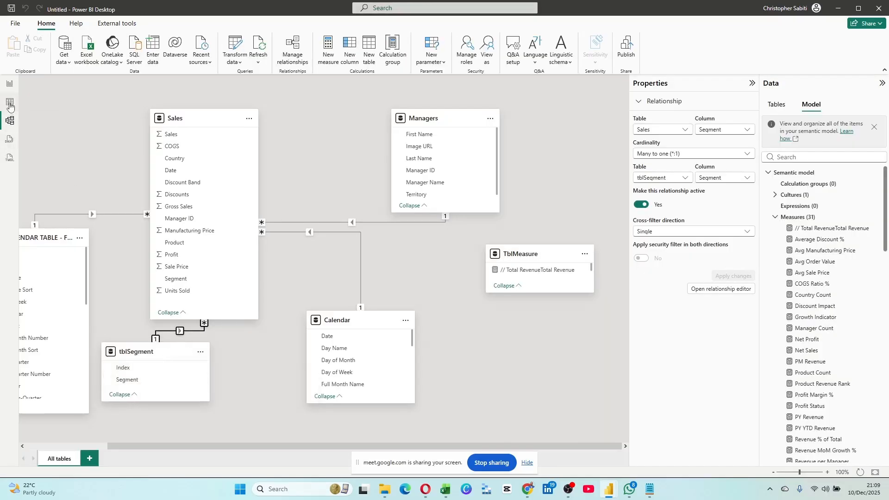
pyautogui.click(10, 105)
pyautogui.click(787, 149)
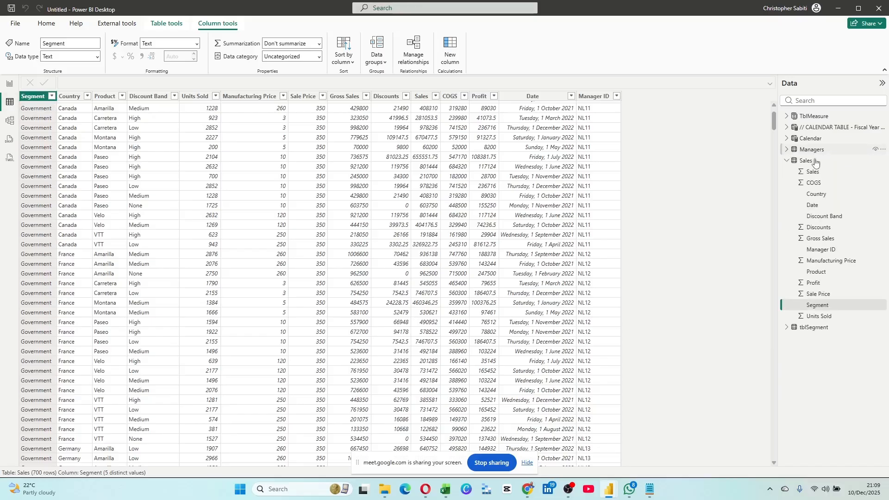
pyautogui.click(811, 328)
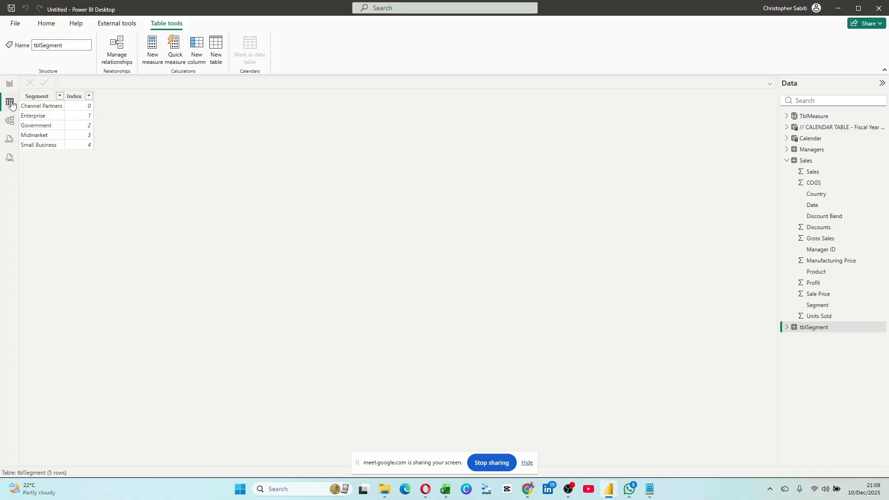
# Recheck the Sales data, and display the full DAX formula of the Average Discount % measure in the report view.
pyautogui.click(10, 84)
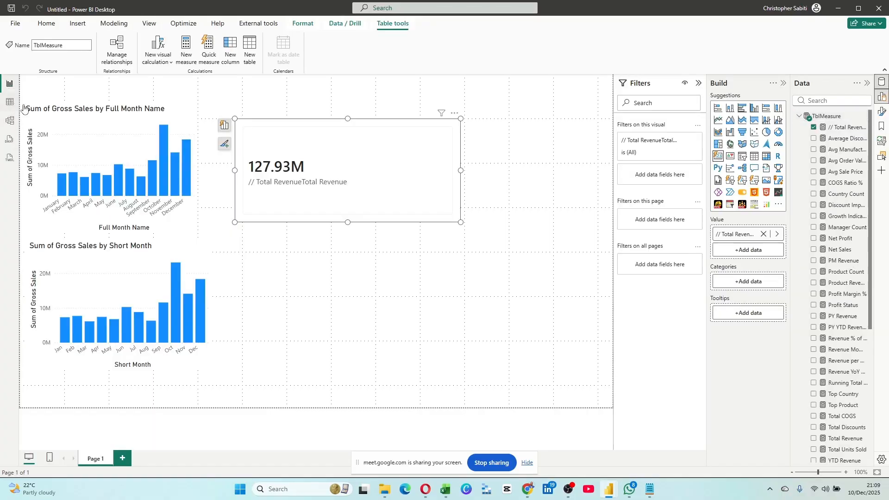
pyautogui.click(10, 104)
pyautogui.click(790, 164)
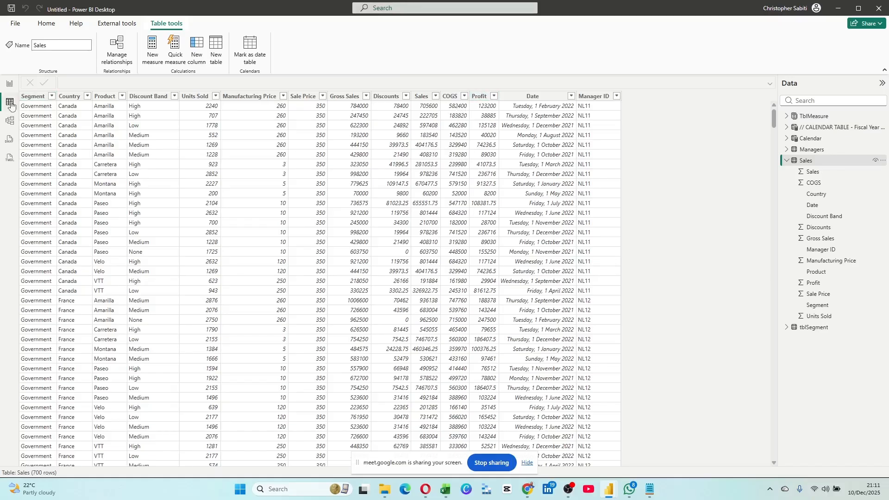
pyautogui.click(9, 84)
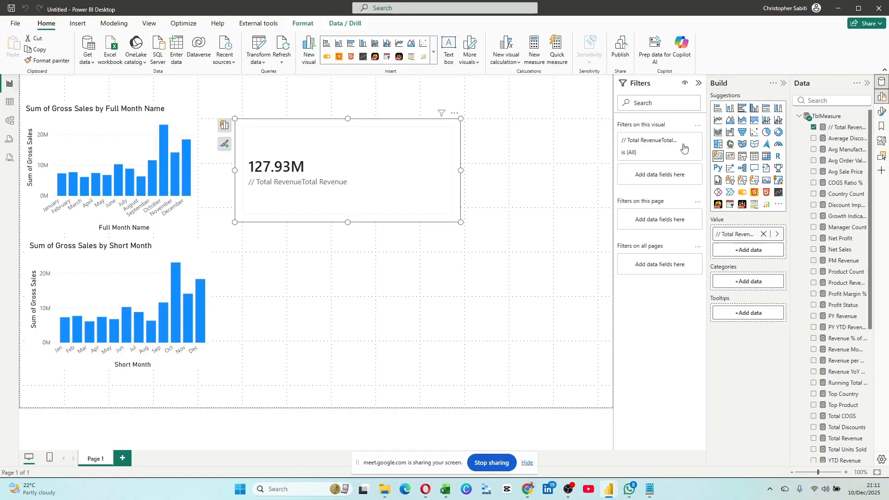
pyautogui.click(839, 139)
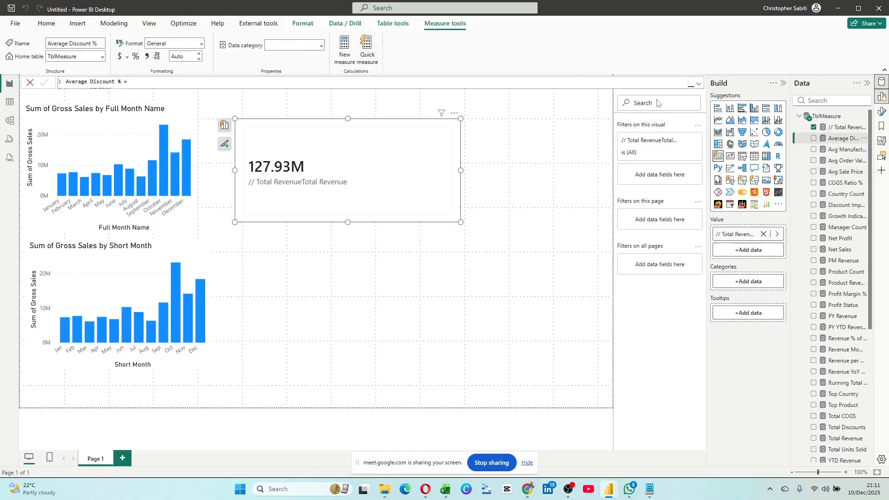
pyautogui.click(700, 84)
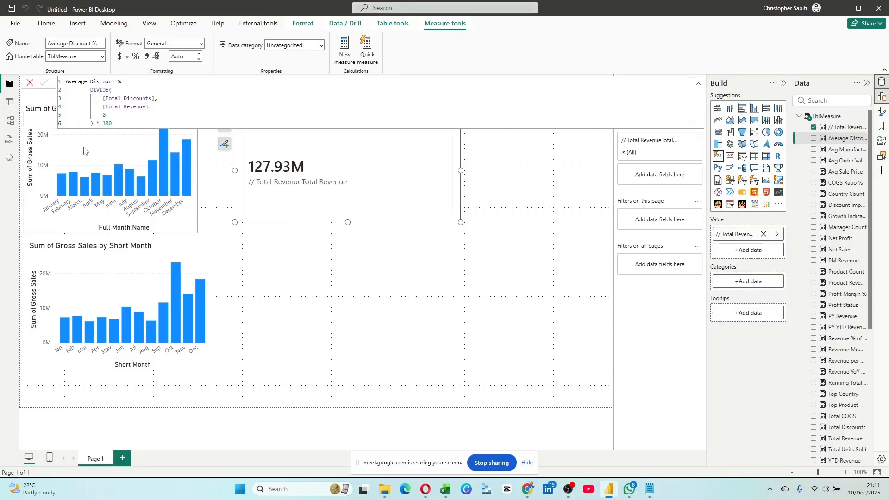